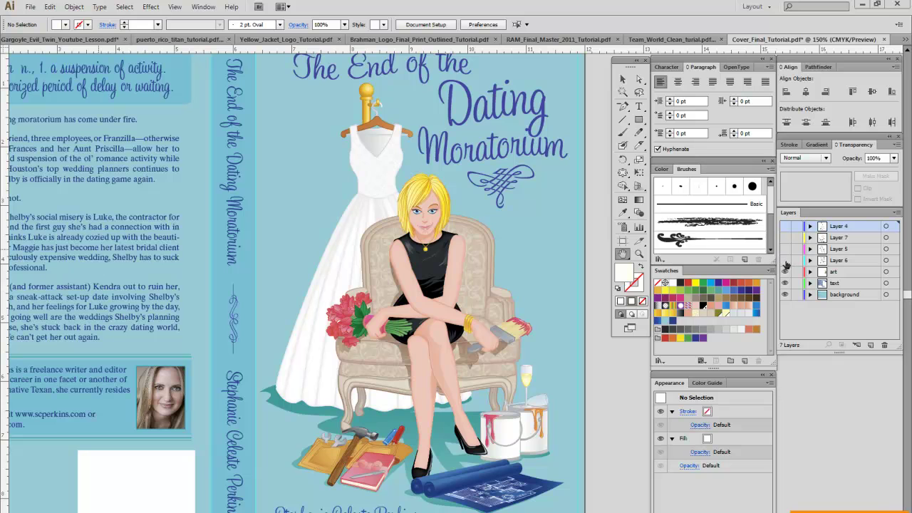
Step: Show sketch layers Layer 6, Layer 5, Layer 7 and Layer 4 one by one, then hide them all, keeping the art layer visible
click(786, 261)
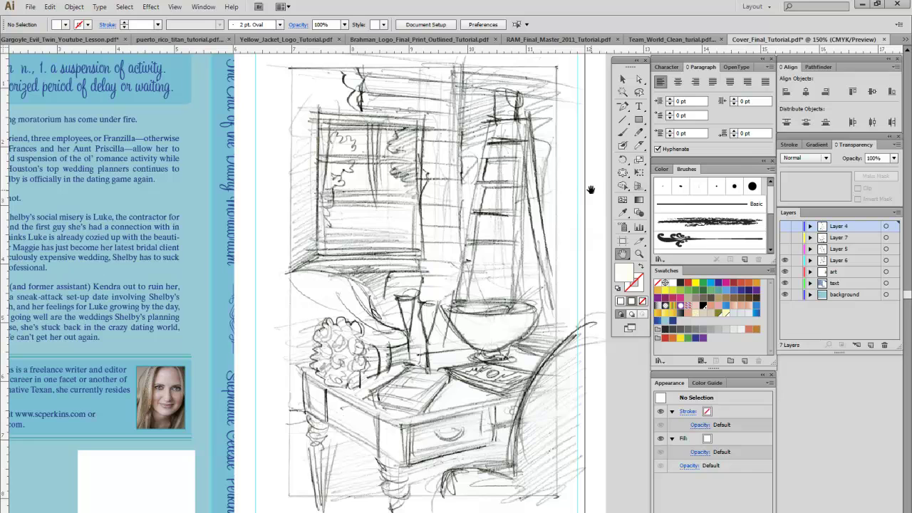
click(786, 248)
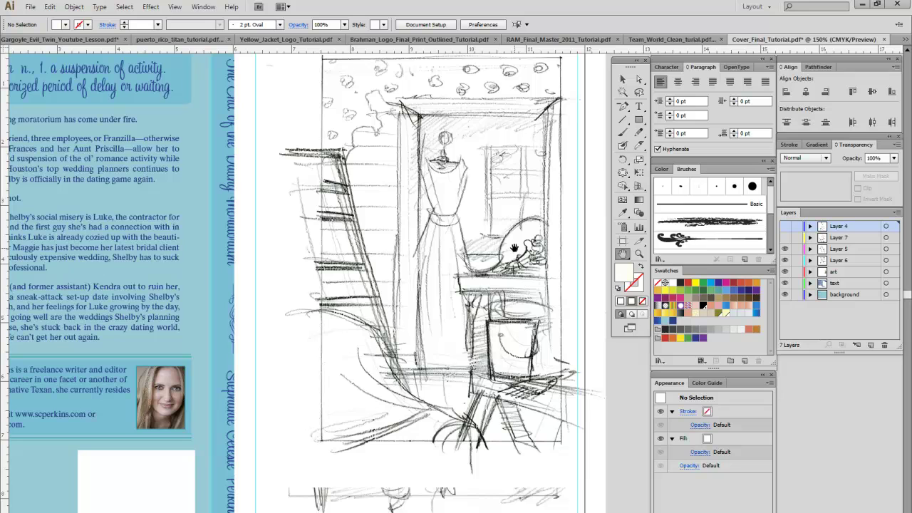
click(785, 238)
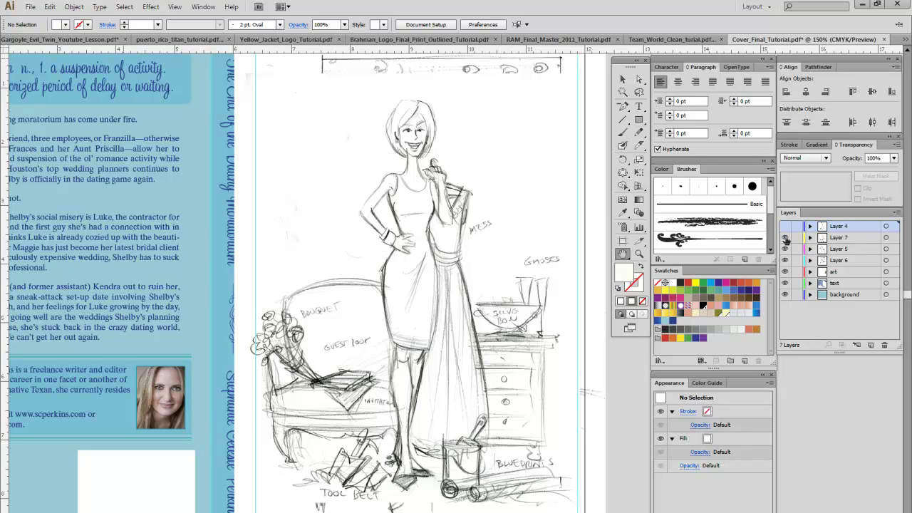
click(785, 226)
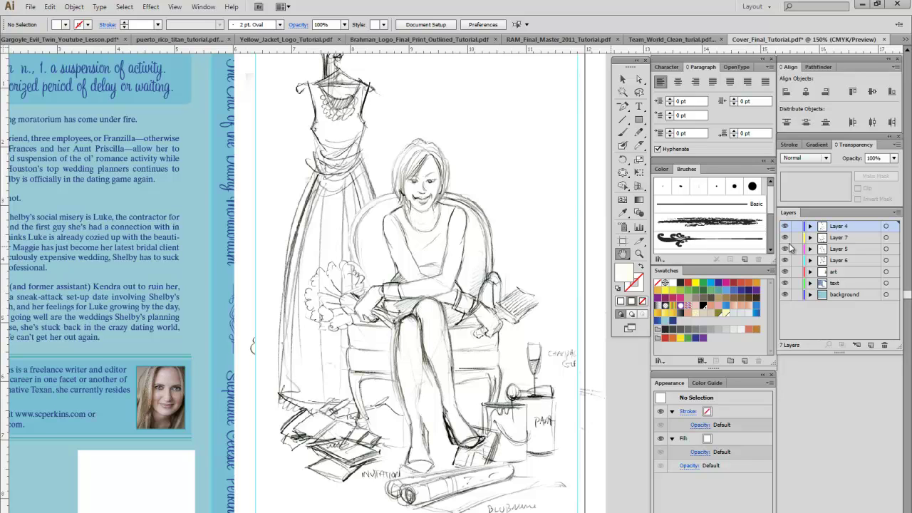
mouse_move(785, 248)
mouse_down()
mouse_move(786, 275)
mouse_move(786, 230)
mouse_up()
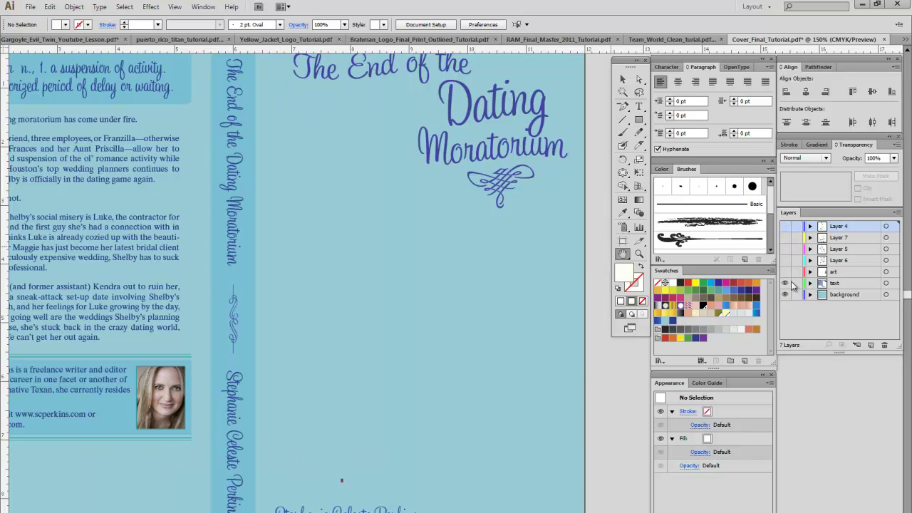
click(785, 272)
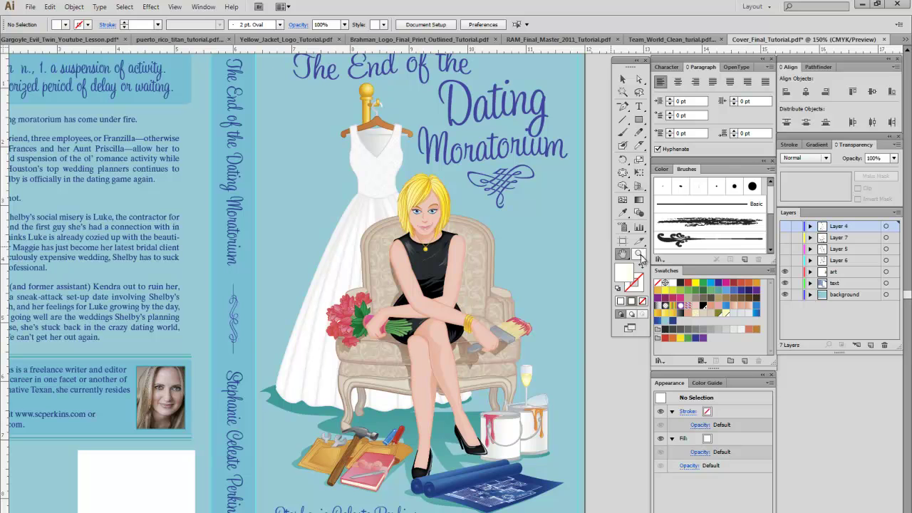
Step: Examine the cover illustration at 300%, from the wedding dress and seated woman down to the objects on the floor
click(499, 273)
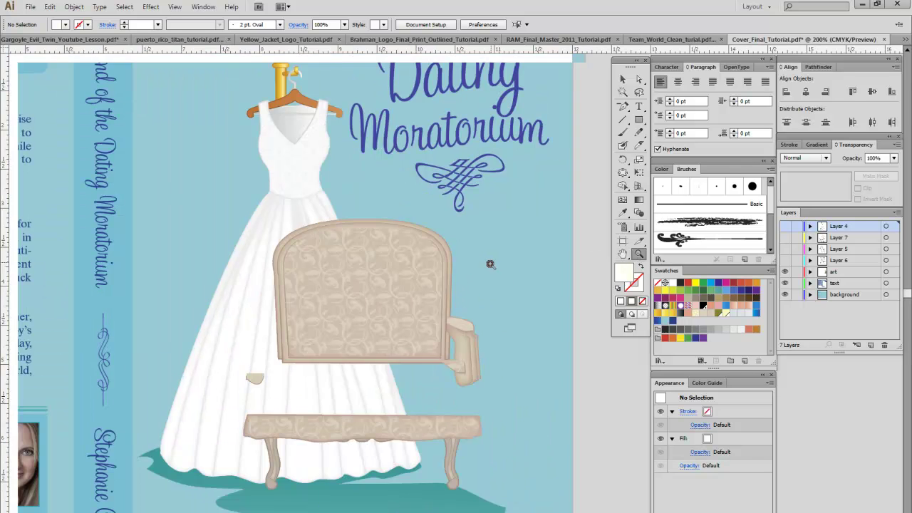
click(439, 271)
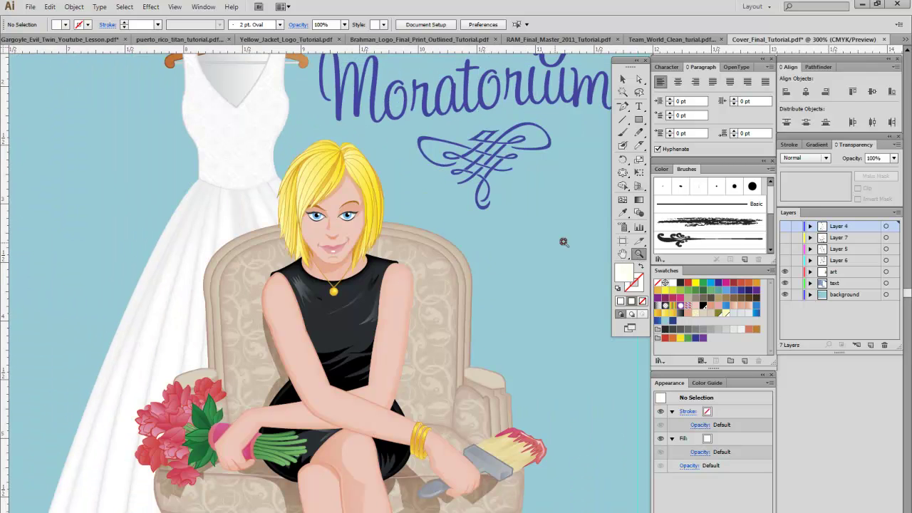
click(623, 254)
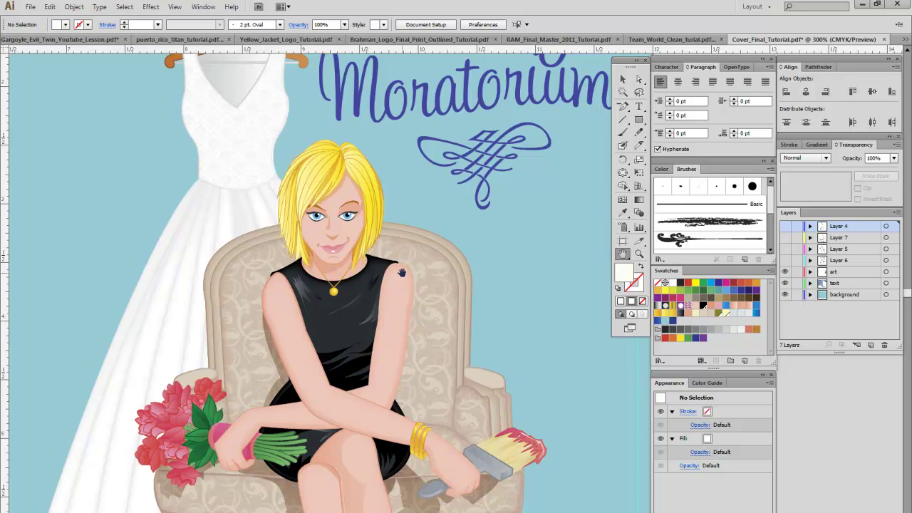
drag(406, 268, 418, 285)
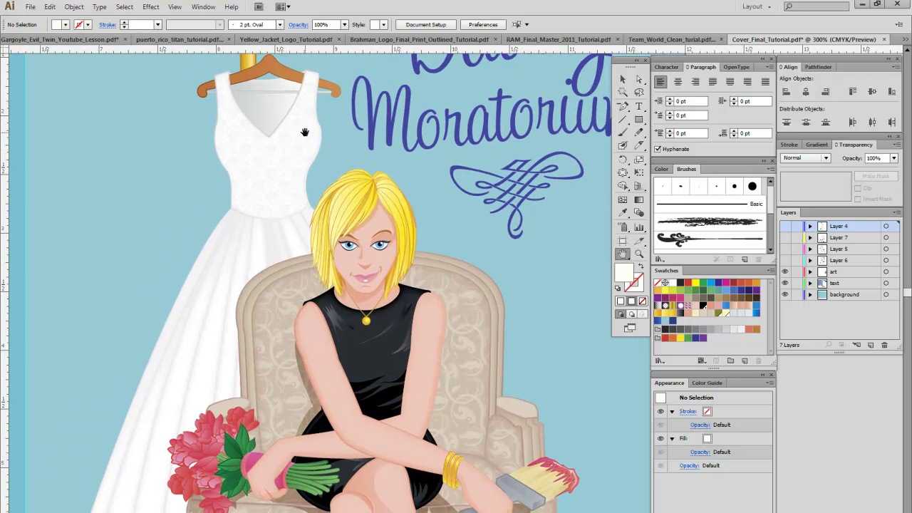
drag(304, 133, 311, 236)
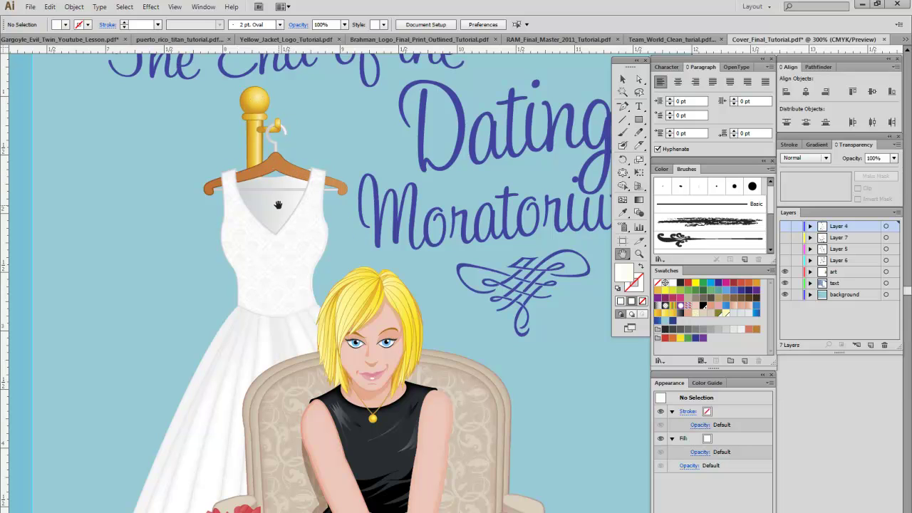
scroll(304, 315, down, 5)
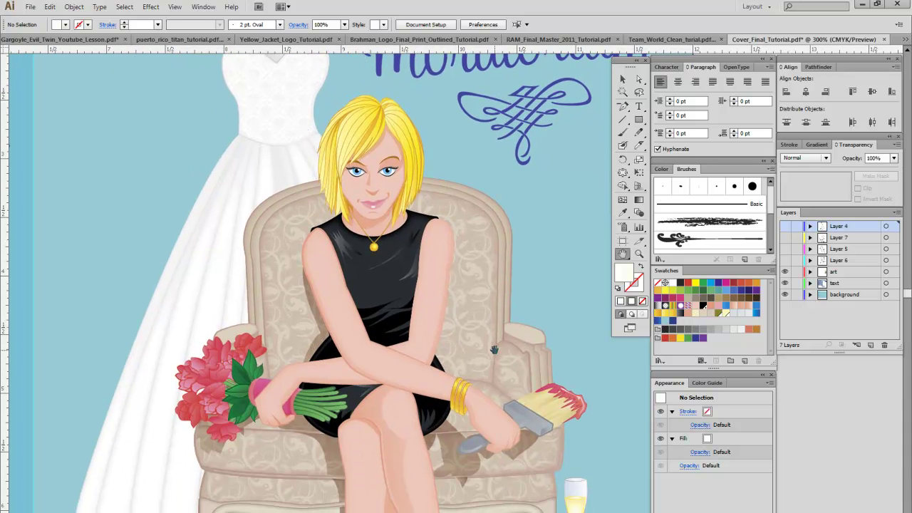
scroll(494, 349, down, 1)
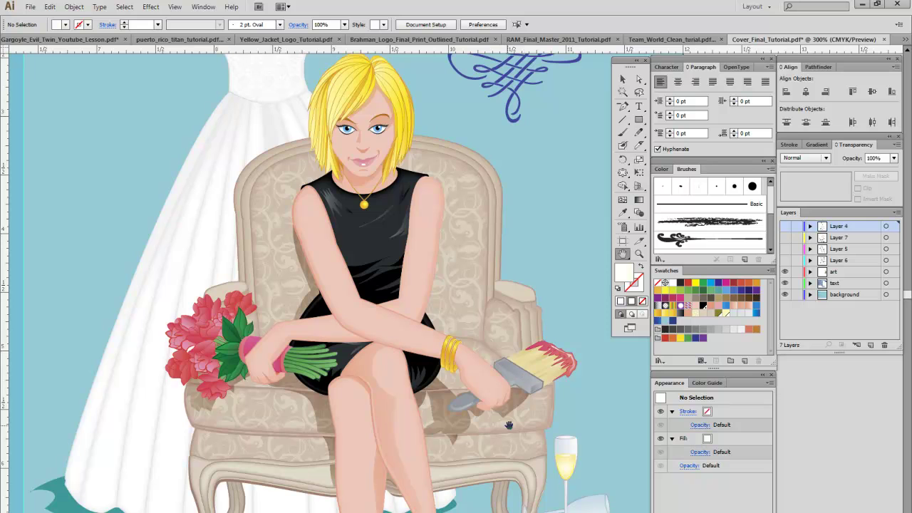
drag(507, 449, 502, 303)
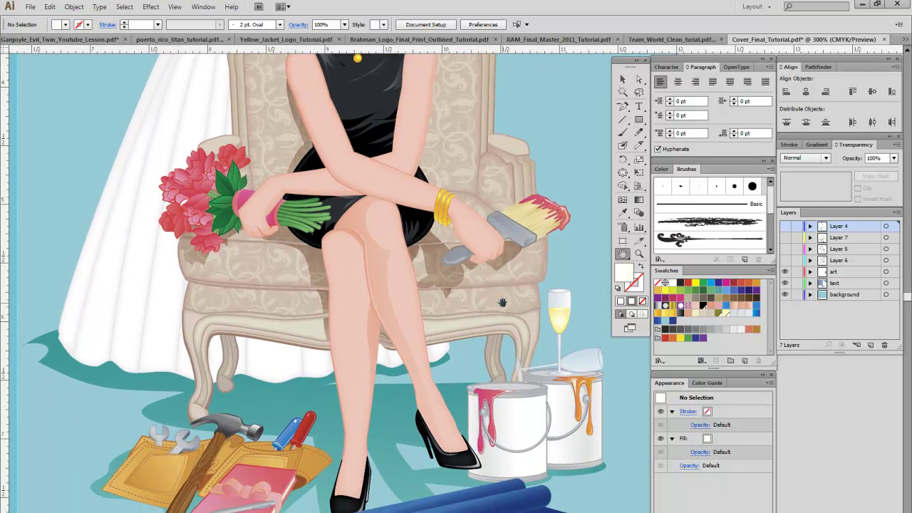
scroll(456, 413, down, 1)
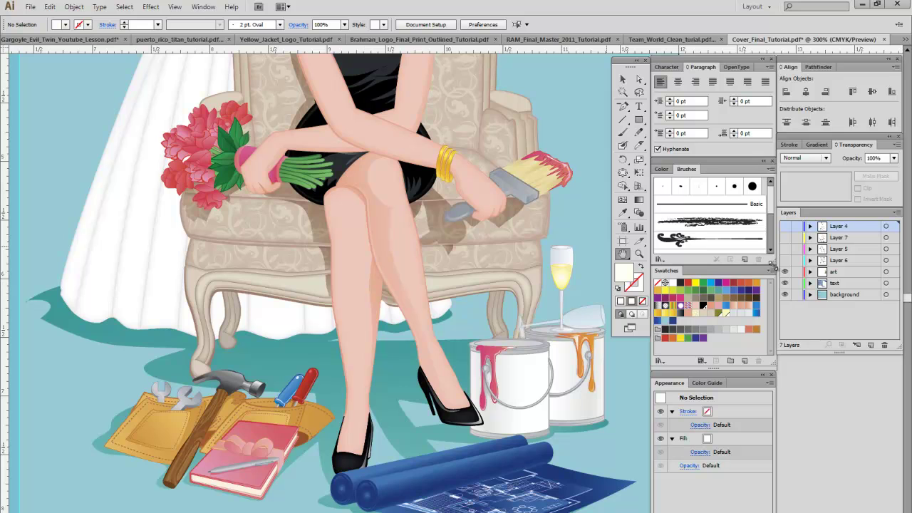
Step: Inspect the tool belt, hammer, ribboned book and rolled blueprints in close-up at 800%
click(639, 254)
click(306, 436)
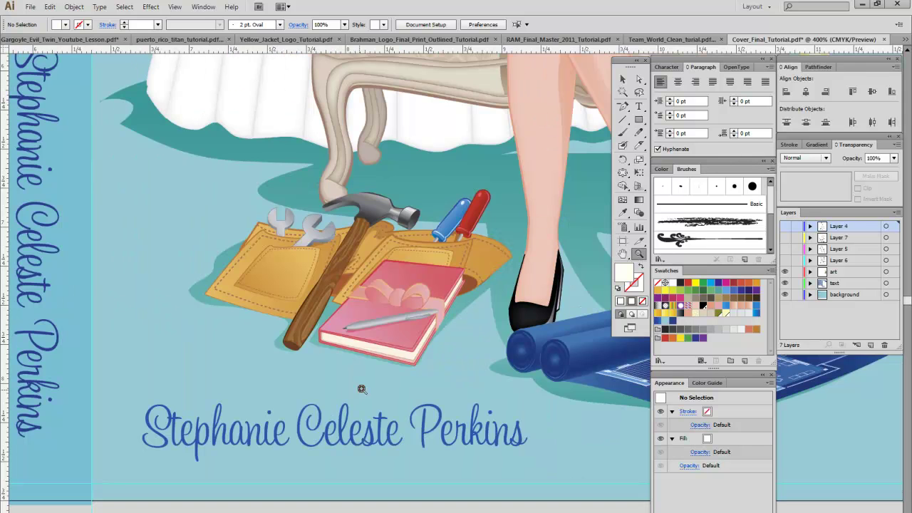
click(436, 333)
click(452, 291)
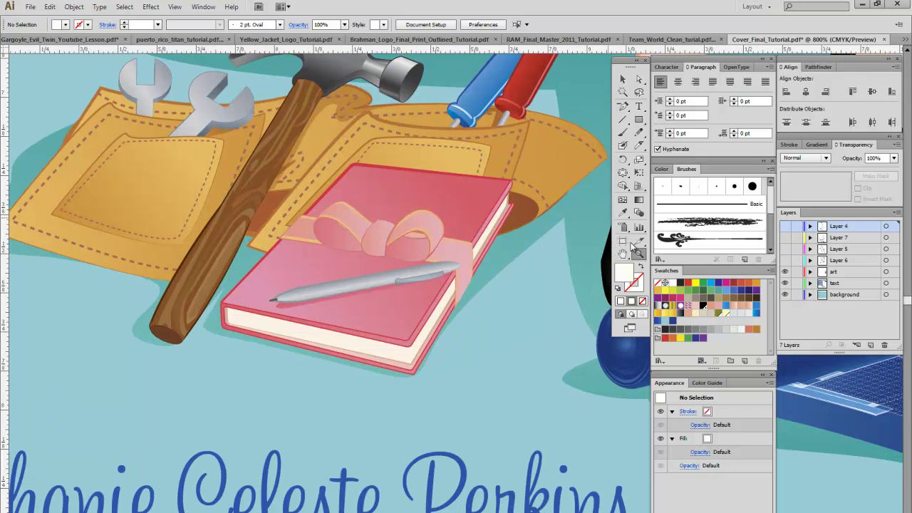
click(622, 255)
drag(468, 263, 448, 348)
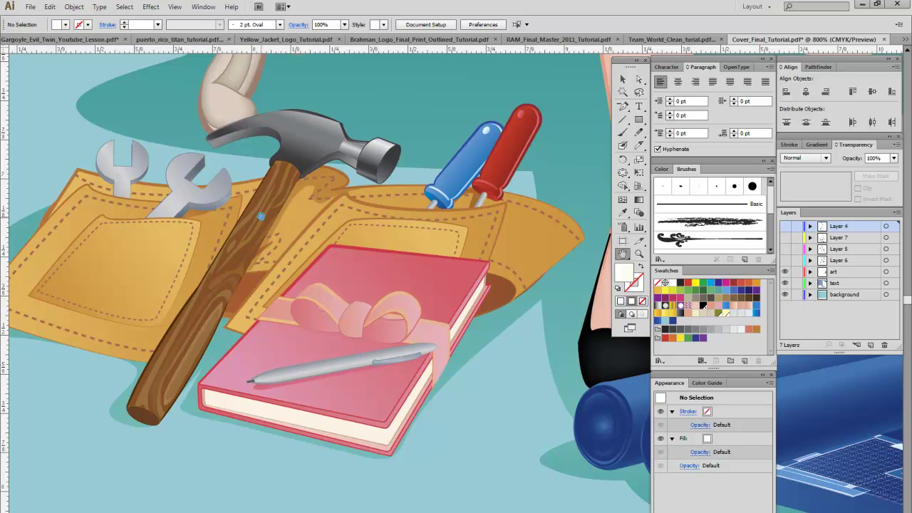
drag(486, 273, 211, 240)
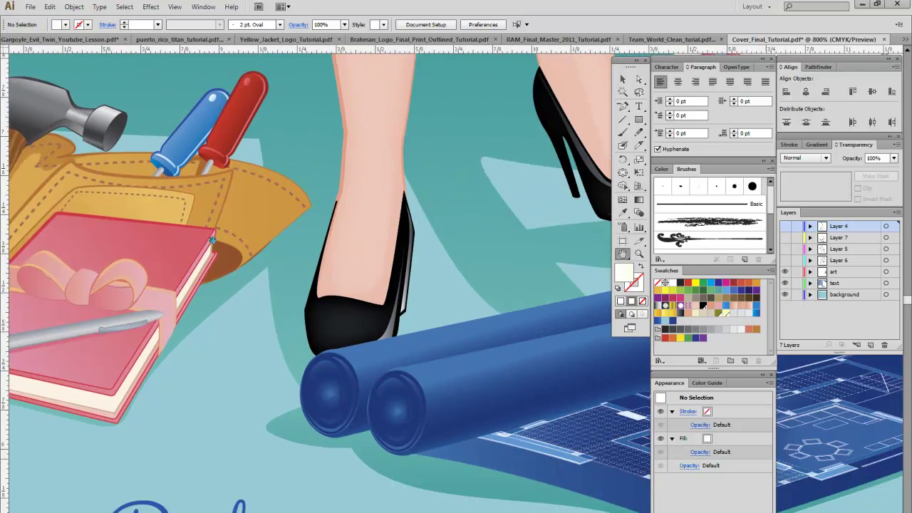
Step: Inspect the paint cans and champagne glasses, the hand with the bracelets, and the woman's face at 800%
mouse_move(535, 272)
mouse_down()
mouse_move(450, 263)
mouse_move(366, 309)
mouse_move(382, 248)
mouse_move(391, 366)
mouse_move(190, 418)
mouse_up()
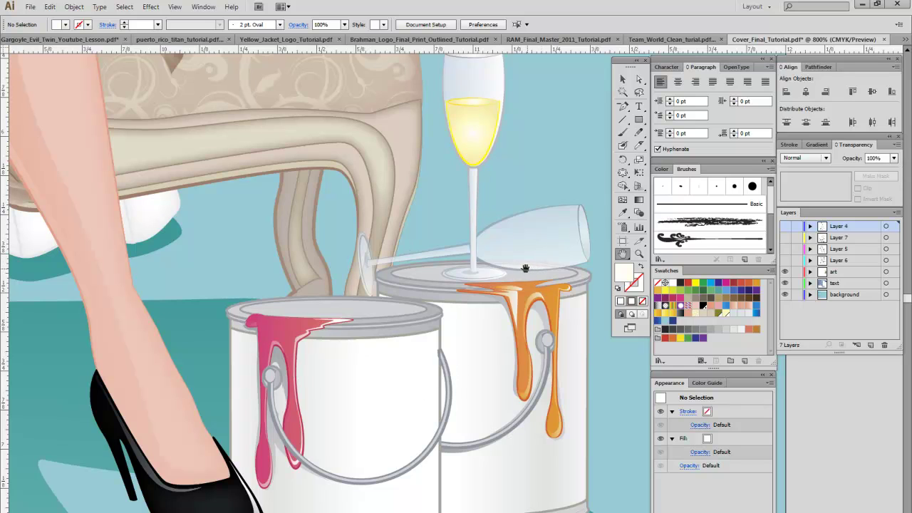
drag(389, 192, 392, 213)
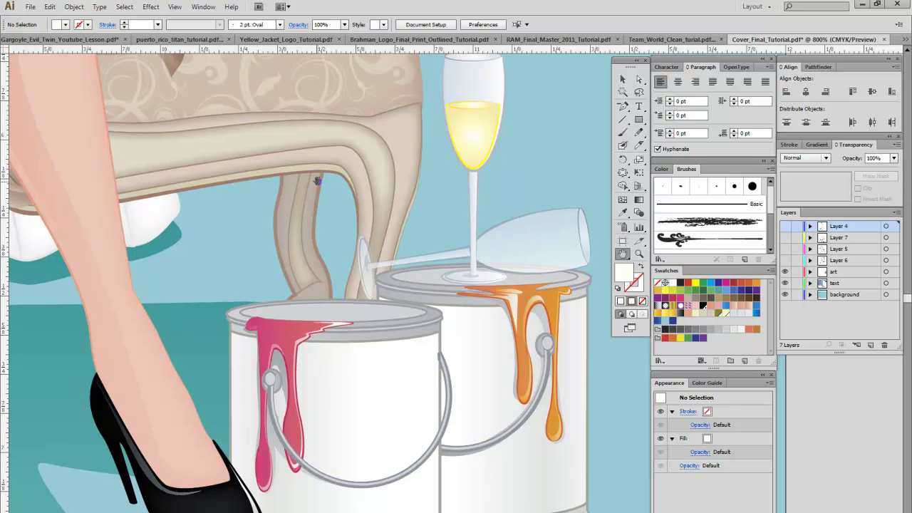
drag(317, 181, 504, 392)
drag(275, 153, 376, 381)
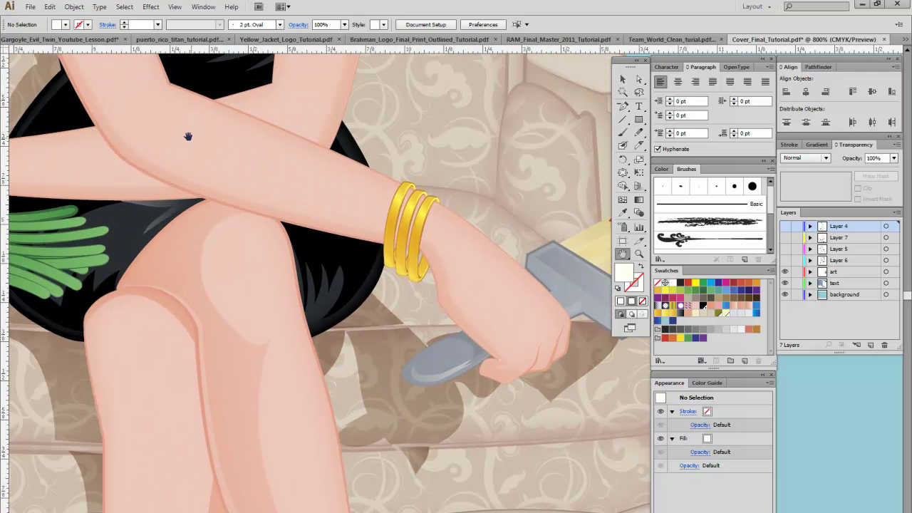
drag(176, 135, 301, 437)
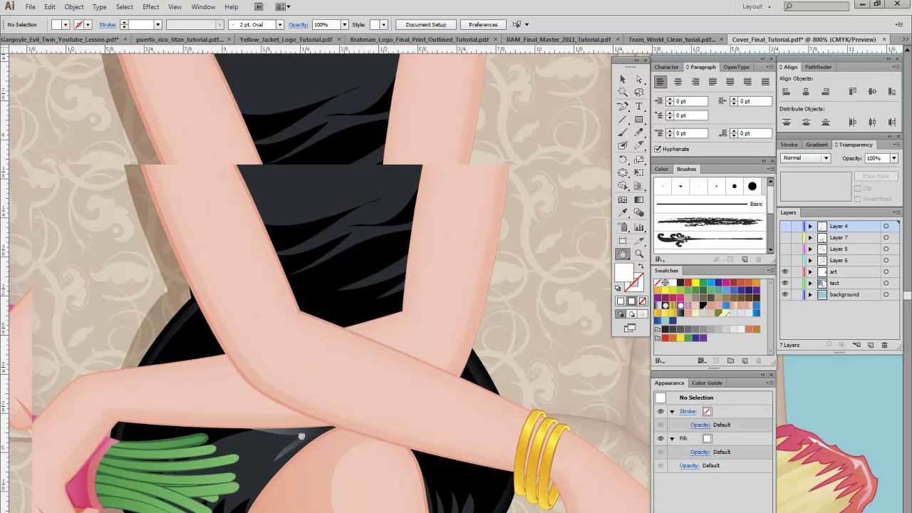
drag(328, 190, 370, 442)
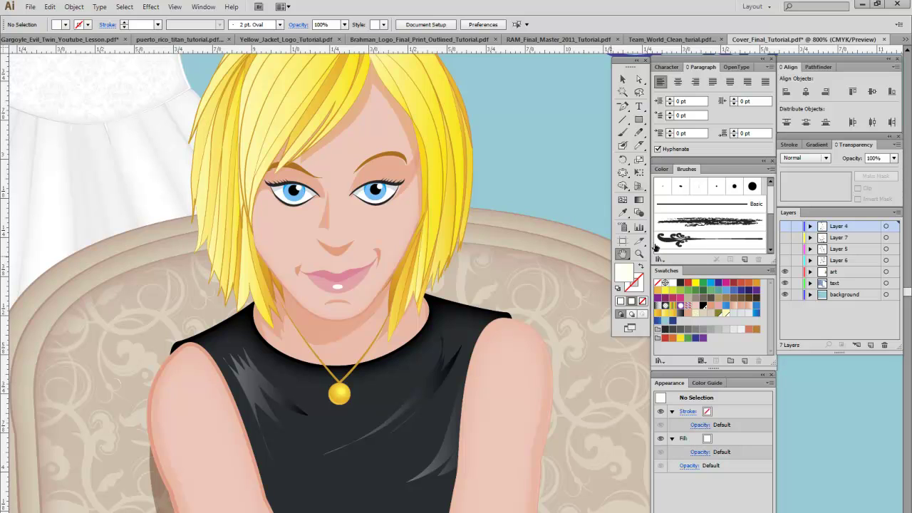
Step: Review the illustration at 300%, following the figure and chair down to the floor props and back up to the woman
click(640, 255)
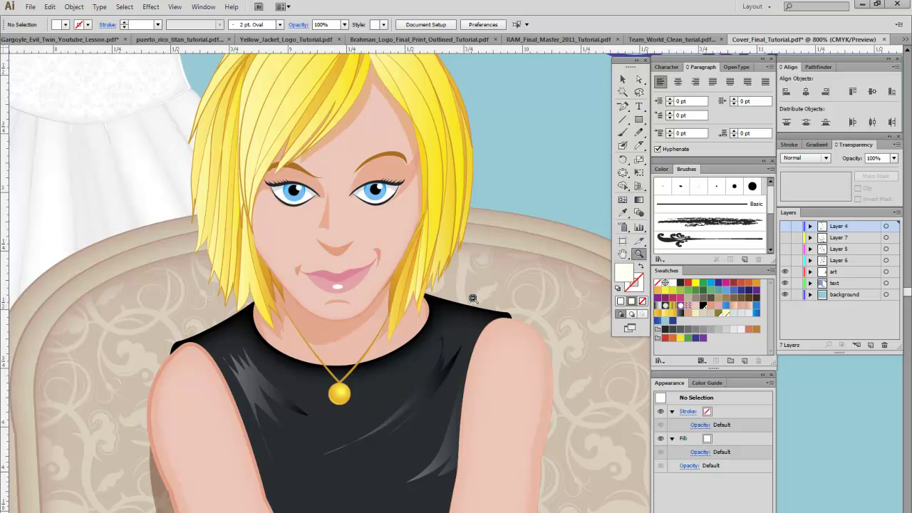
alt+click(474, 303)
alt+click(475, 303)
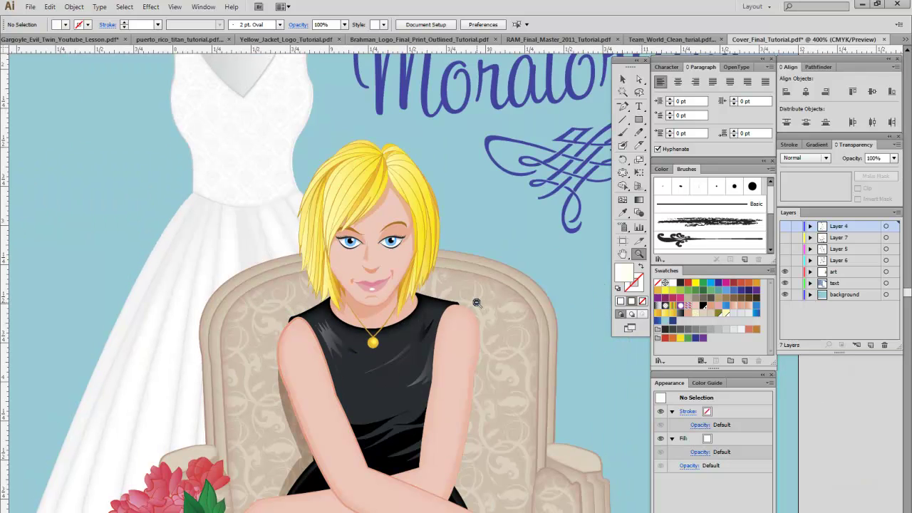
alt+click(477, 305)
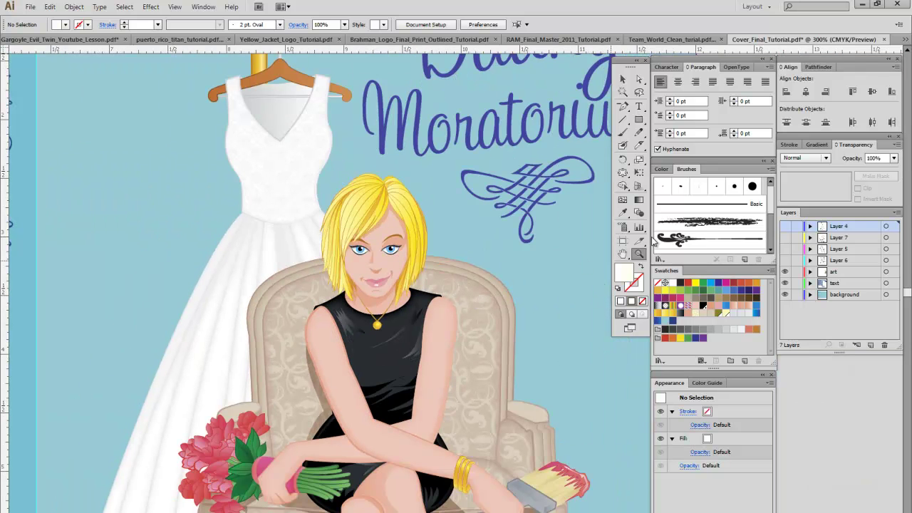
click(623, 254)
drag(436, 325, 418, 321)
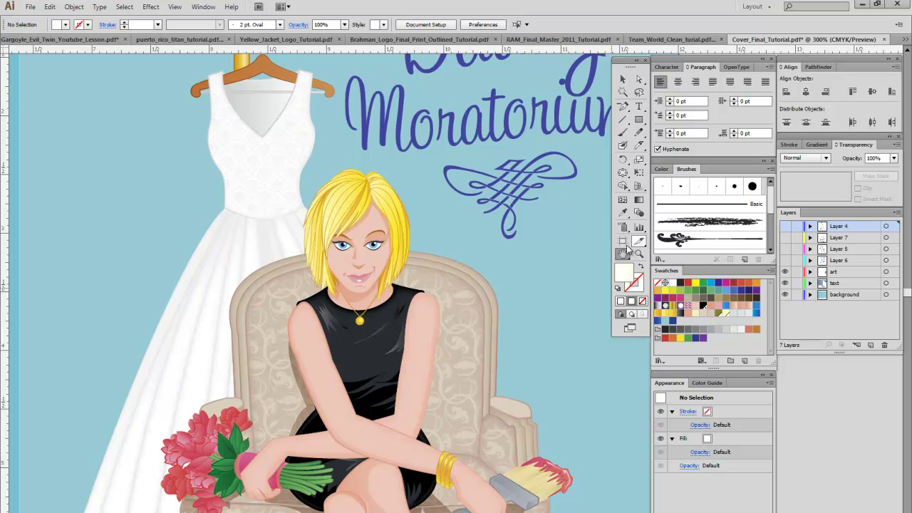
drag(479, 369, 454, 181)
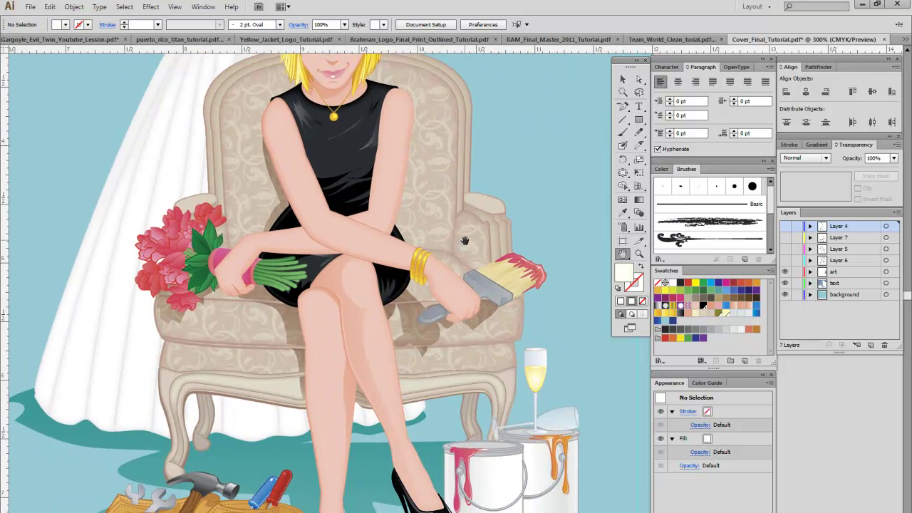
drag(462, 370, 485, 296)
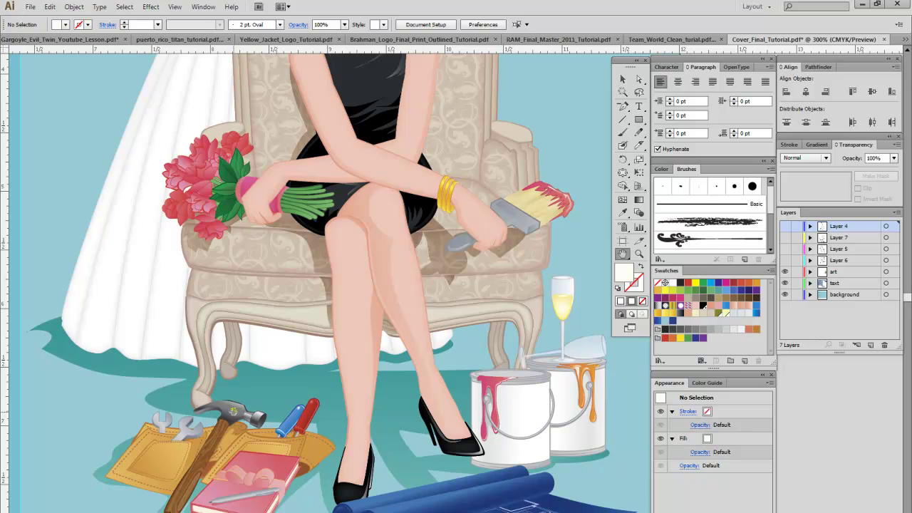
drag(476, 444, 467, 407)
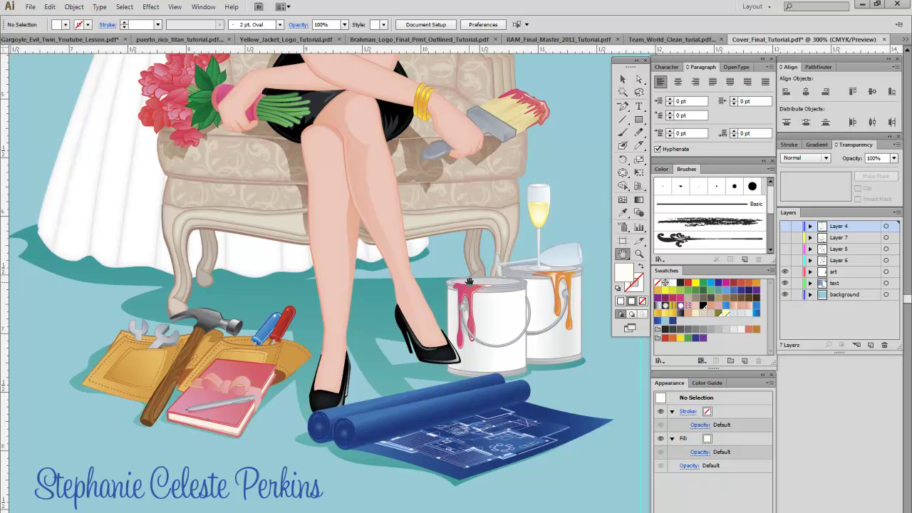
drag(452, 207, 466, 373)
drag(426, 249, 425, 352)
Step: Examine the woman's hair and face in close-up, beyond 800% magnification
click(640, 253)
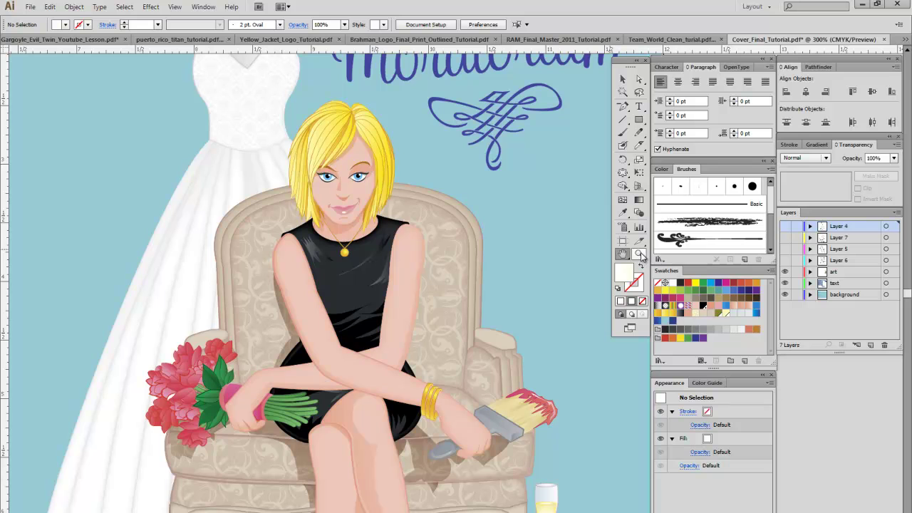
click(406, 206)
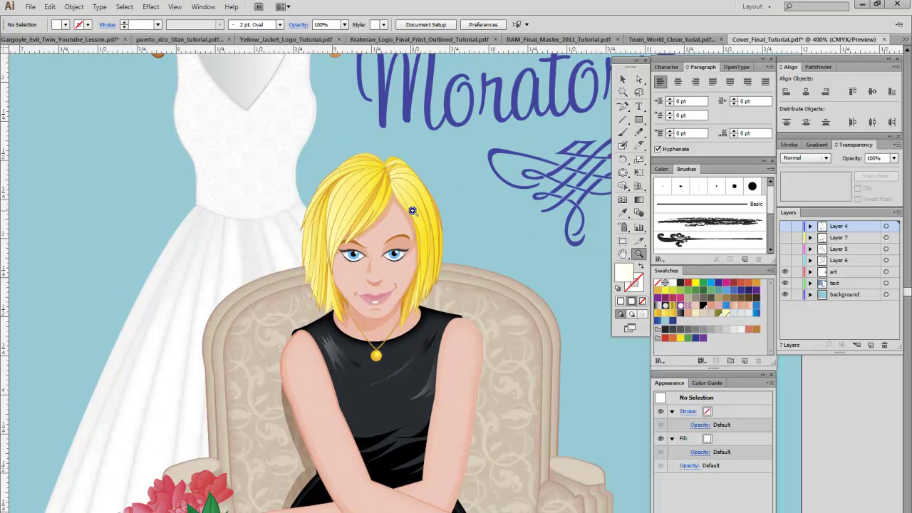
click(446, 272)
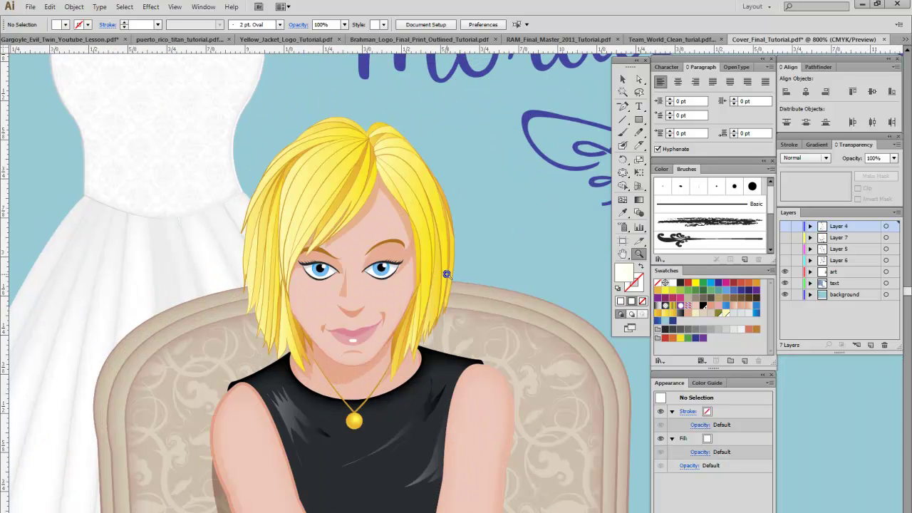
click(446, 274)
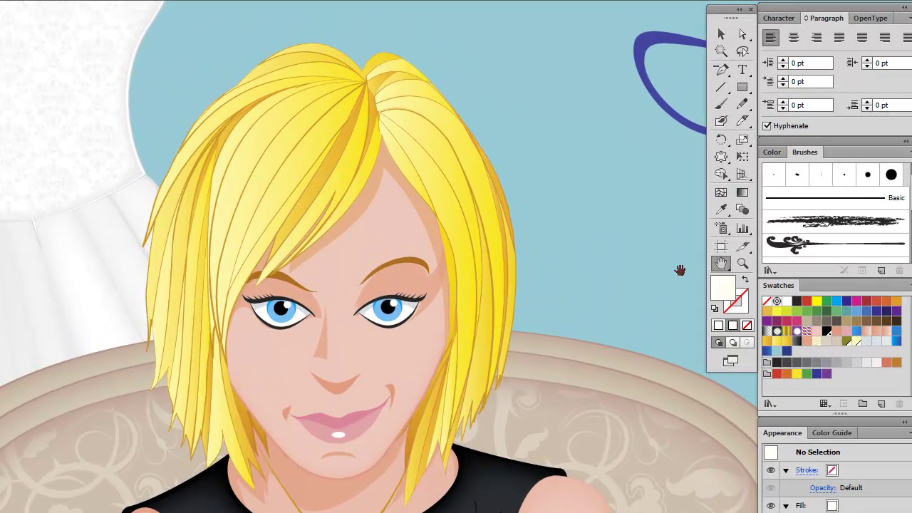
Step: Move the whole hair group off the woman's head, over the white dress beside her
key(space)
drag(451, 305, 470, 253)
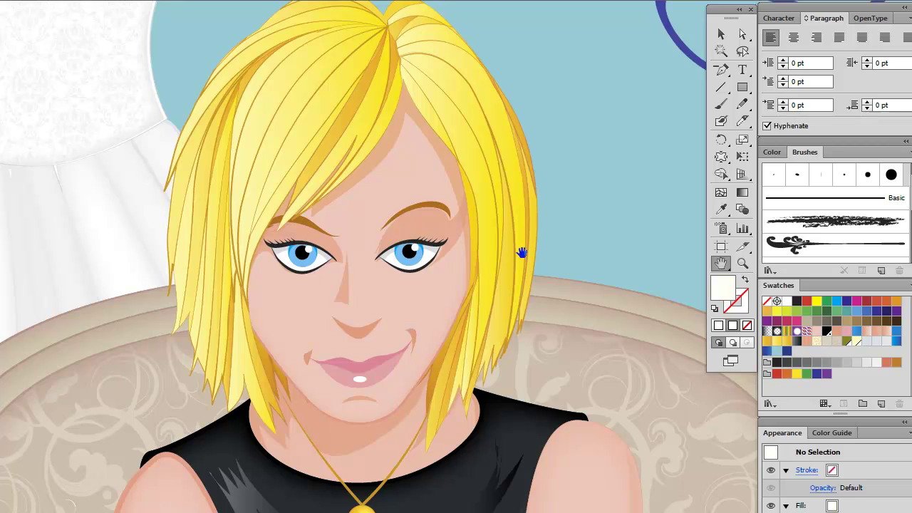
click(721, 34)
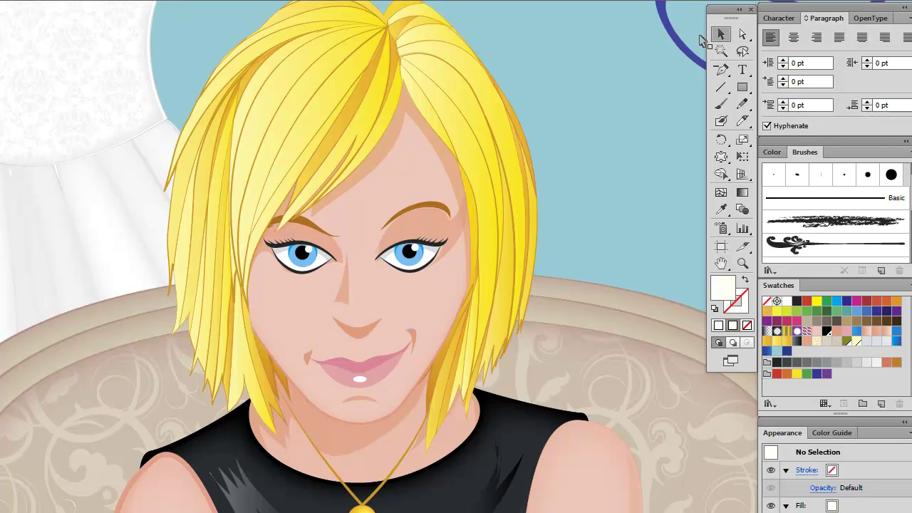
click(331, 118)
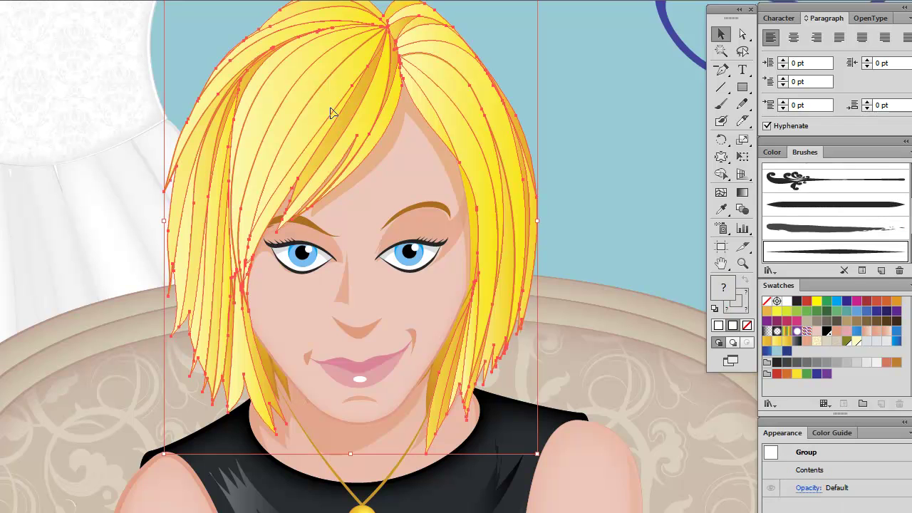
drag(497, 166, 100, 159)
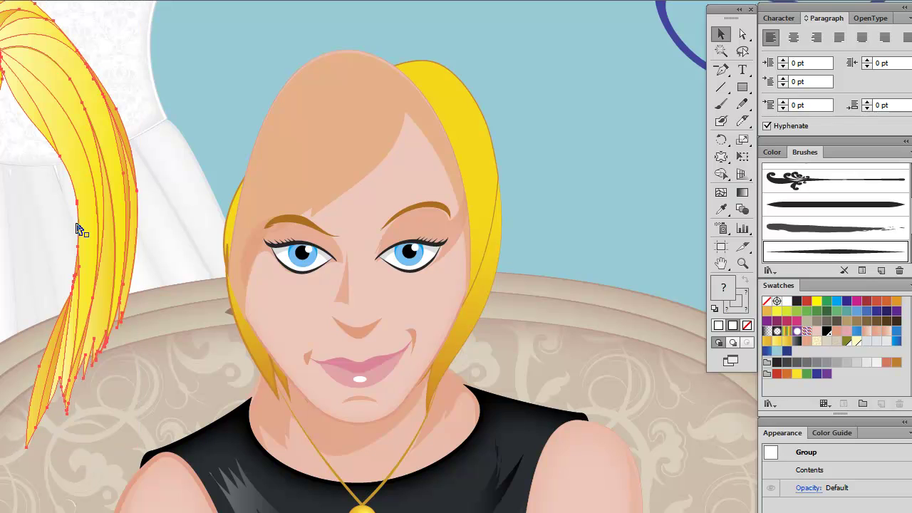
key(ctrl+z)
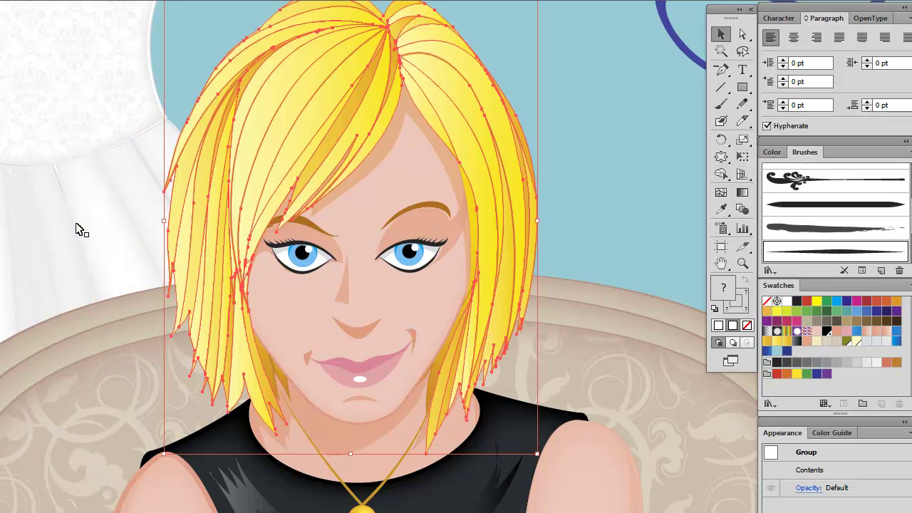
drag(482, 144, 152, 151)
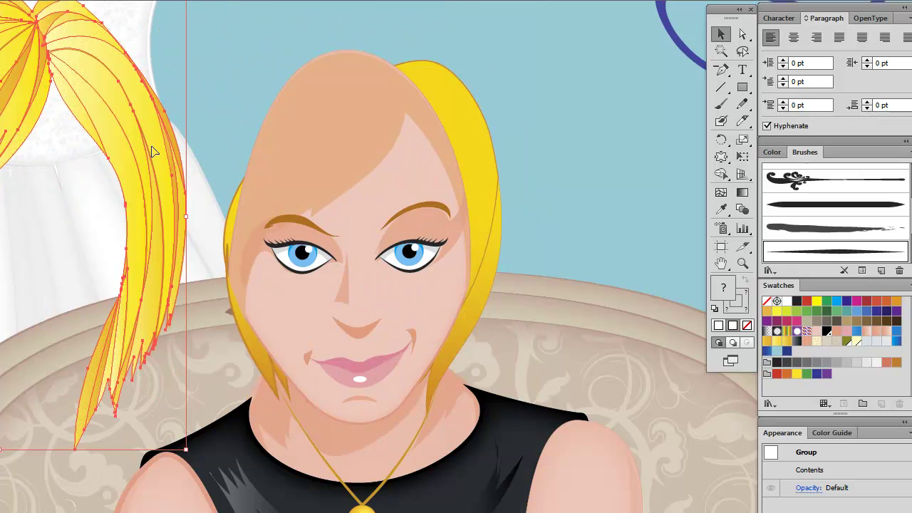
Step: Draw a jagged freehand lock of hair on the blue background with the Pencil tool and copy the blonde gradient and gold outline onto it
click(742, 103)
mouse_move(542, 121)
mouse_down()
mouse_move(535, 172)
mouse_move(596, 344)
mouse_move(651, 158)
mouse_move(578, 55)
mouse_move(552, 107)
mouse_up()
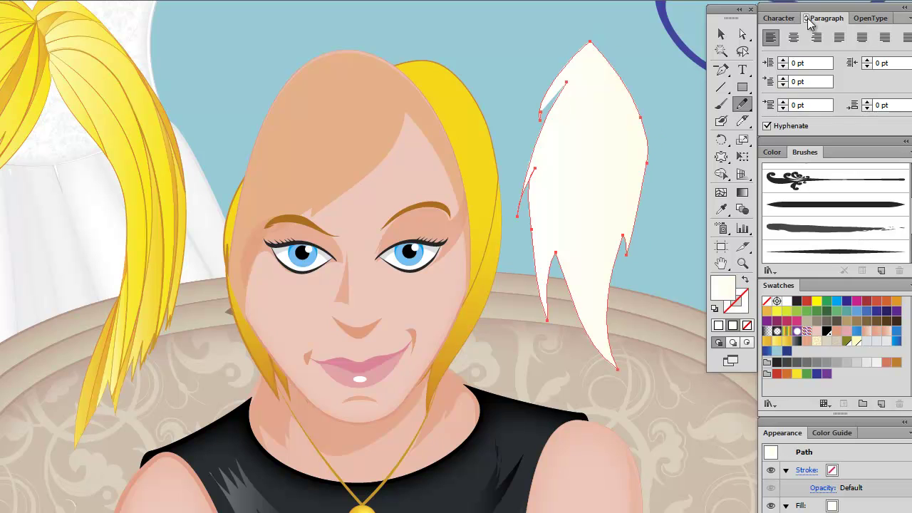
click(720, 210)
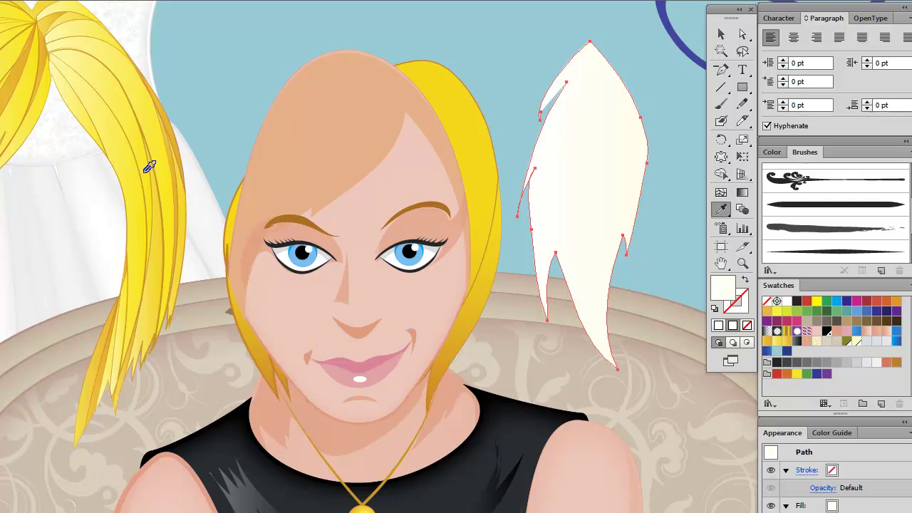
click(158, 173)
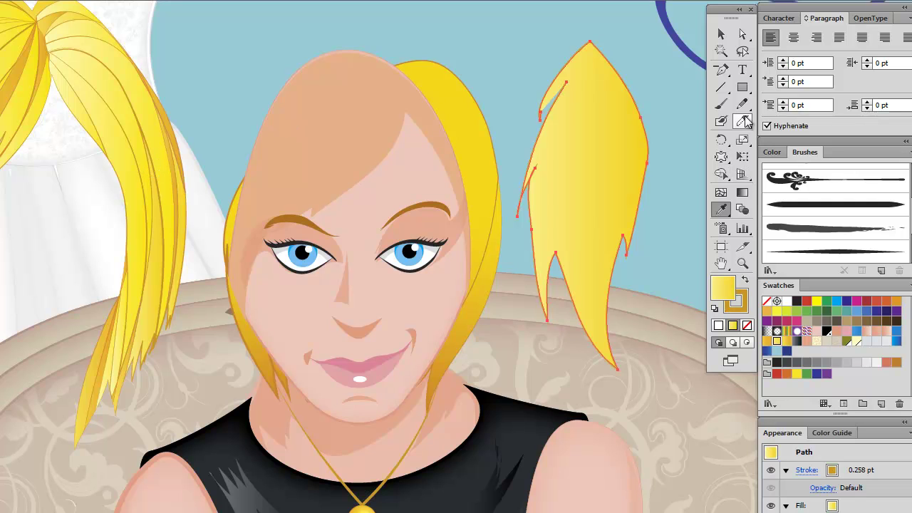
Step: Slice the sample lock into long curved strands with the Knife tool, following the flow of the hair, and deselect it
drag(743, 122, 777, 158)
mouse_move(600, 43)
mouse_down()
mouse_move(562, 114)
mouse_move(610, 67)
mouse_move(560, 153)
mouse_move(607, 134)
mouse_move(566, 174)
mouse_up()
drag(625, 60, 578, 210)
drag(636, 56, 598, 191)
mouse_move(639, 60)
mouse_down()
mouse_move(610, 289)
mouse_move(646, 368)
mouse_up()
mouse_move(625, 77)
mouse_down()
mouse_move(643, 346)
mouse_move(616, 270)
mouse_move(625, 161)
mouse_move(635, 342)
mouse_up()
drag(633, 61, 633, 383)
click(721, 33)
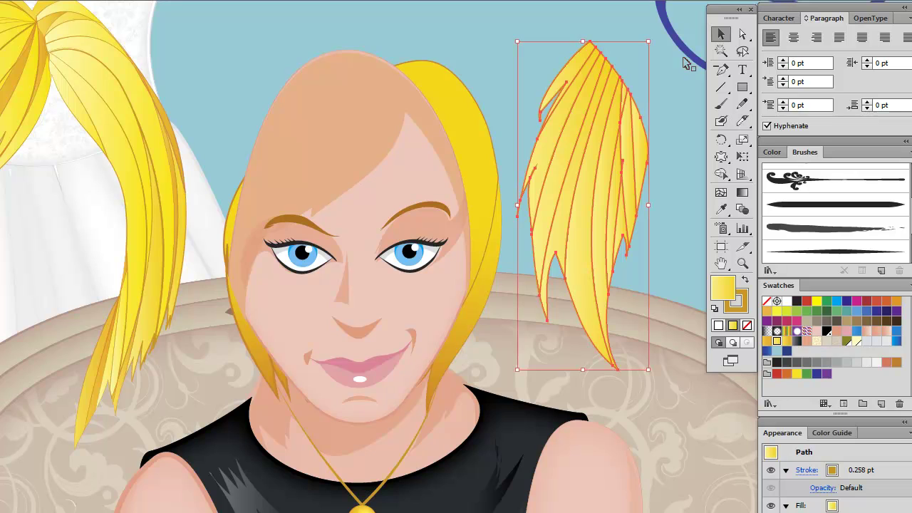
click(664, 109)
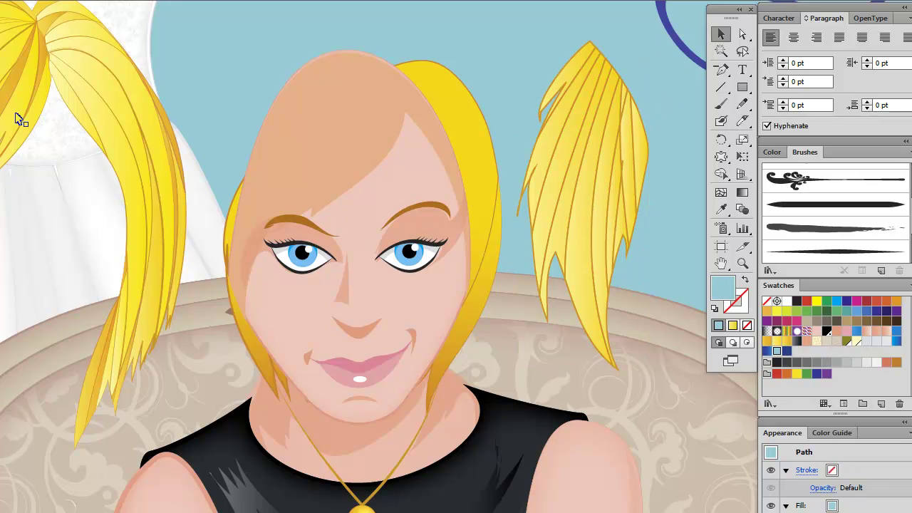
Step: Shade some strands of the sample lock with the darker gold gradient used in the woman's hair
click(6, 114)
click(743, 34)
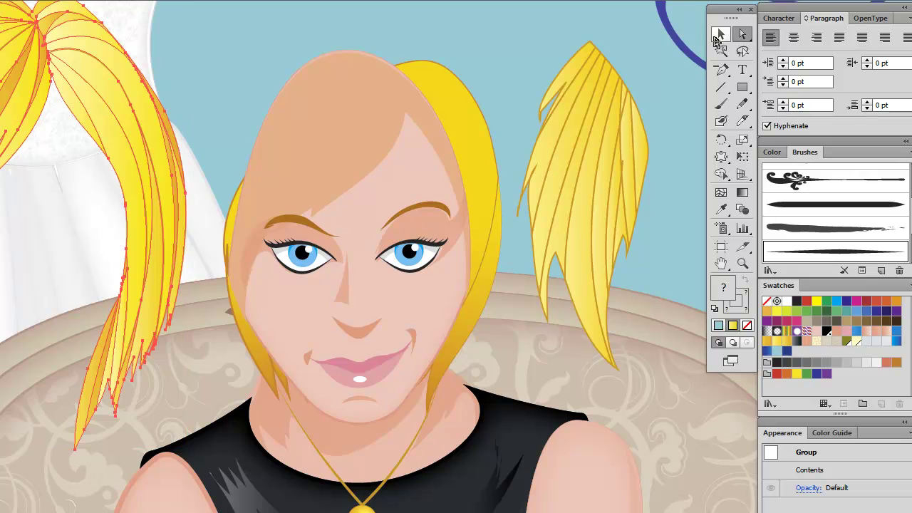
click(6, 116)
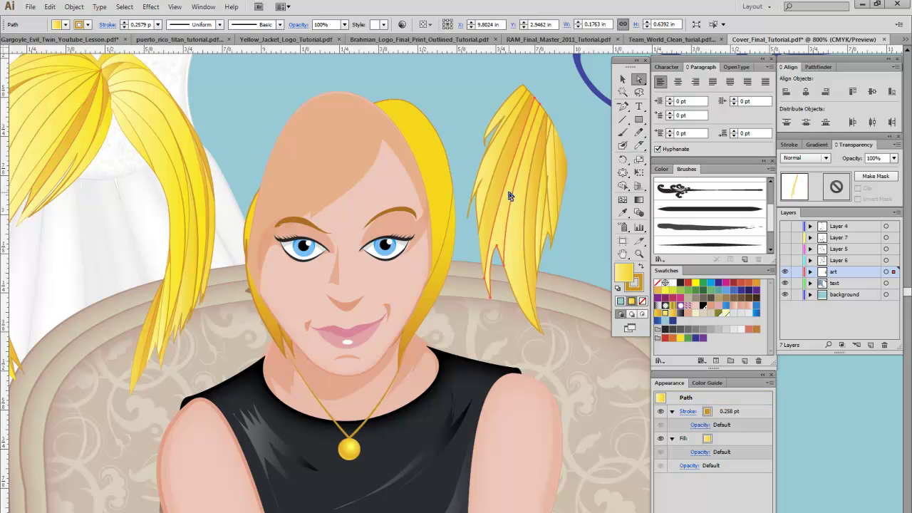
Step: Delete the strands of the sample lock one after another
key(Delete)
click(494, 176)
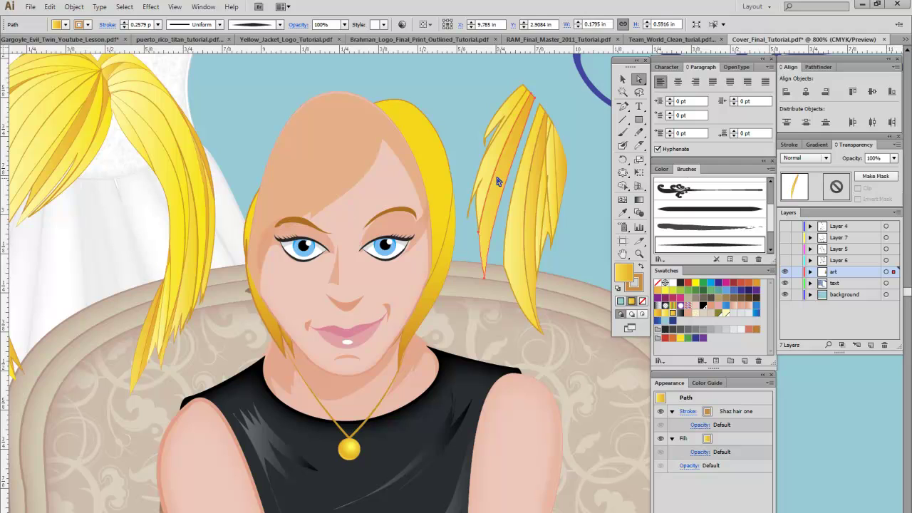
key(Delete)
click(499, 142)
key(Delete)
click(504, 118)
key(Delete)
click(536, 178)
key(Delete)
click(539, 190)
key(Delete)
click(558, 184)
key(Delete)
click(545, 214)
key(Delete)
click(550, 229)
key(Delete)
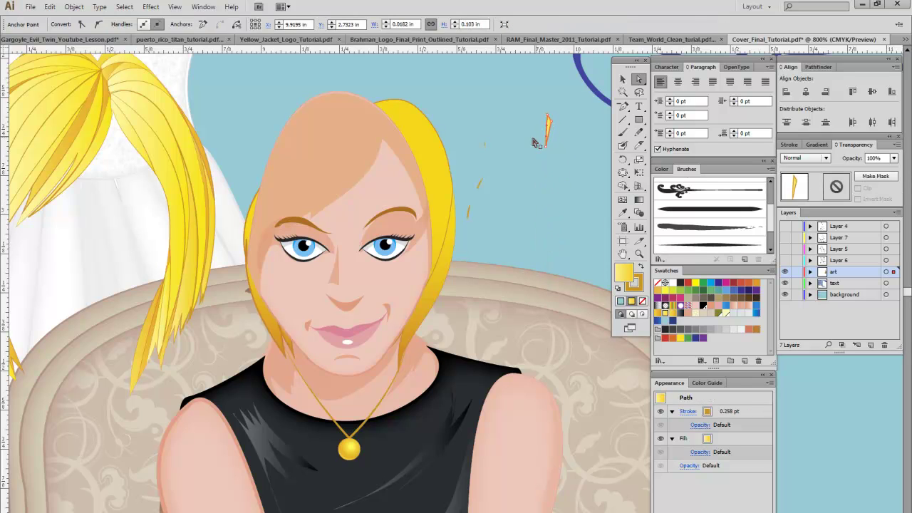
Step: Restore the removed blue background and delete the largest leftover sliver of the sample lock
click(480, 187)
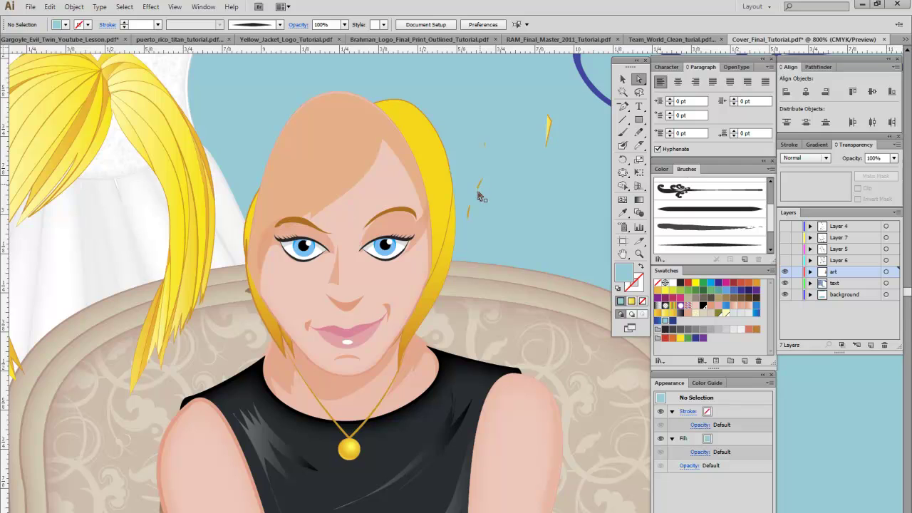
click(481, 186)
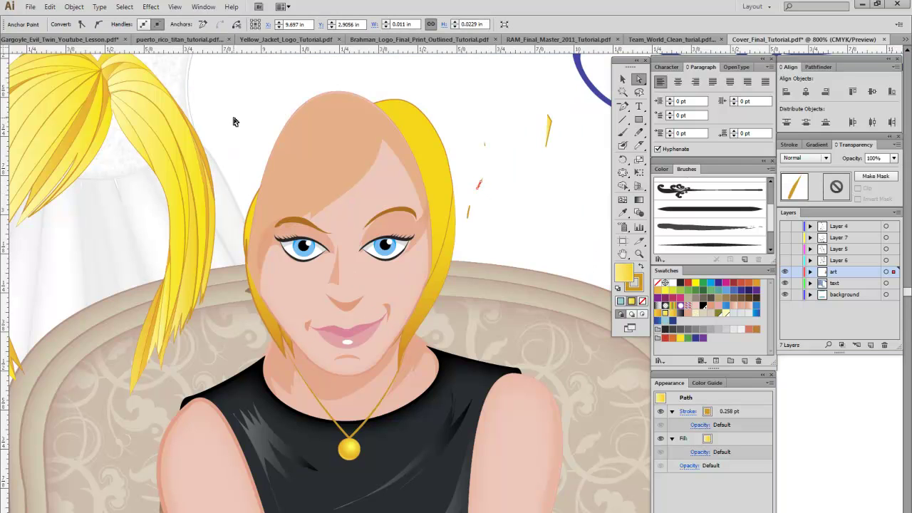
key(ctrl+a)
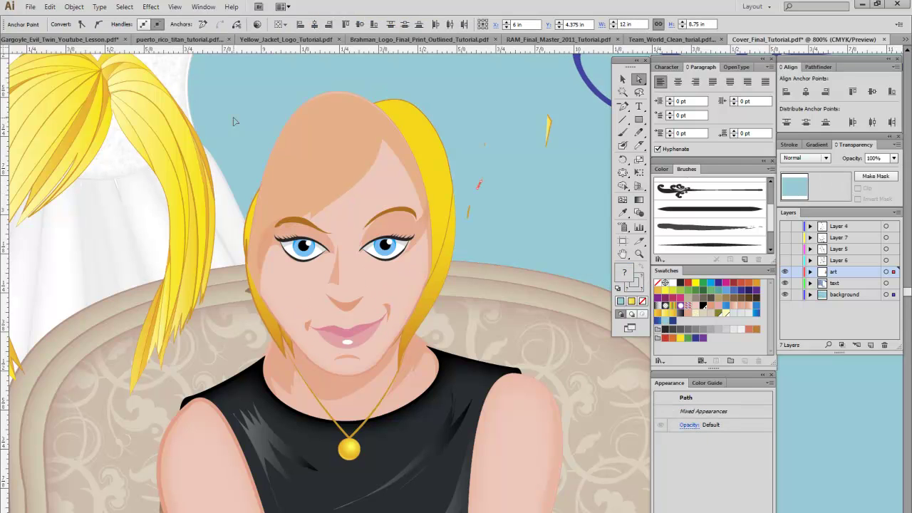
click(549, 126)
key(Delete)
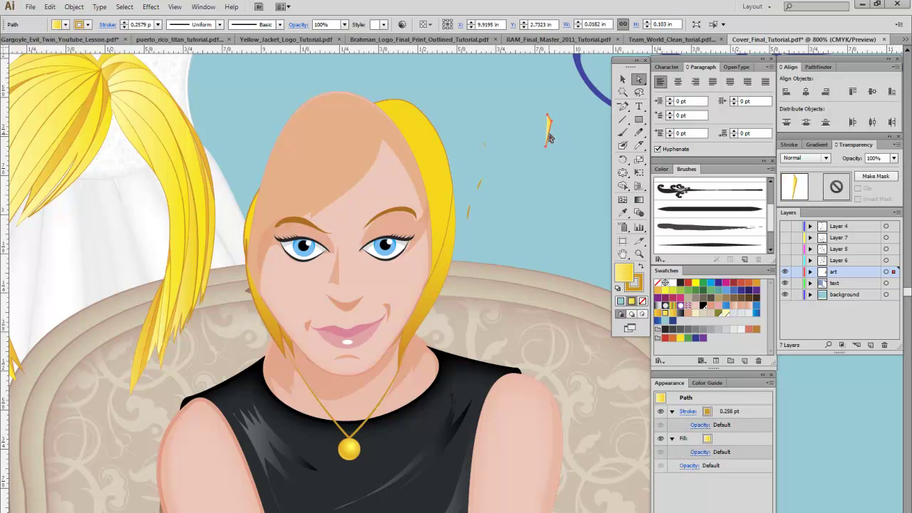
Step: Move the tan hair shadow from the forehead to underneath the detached hair
click(337, 162)
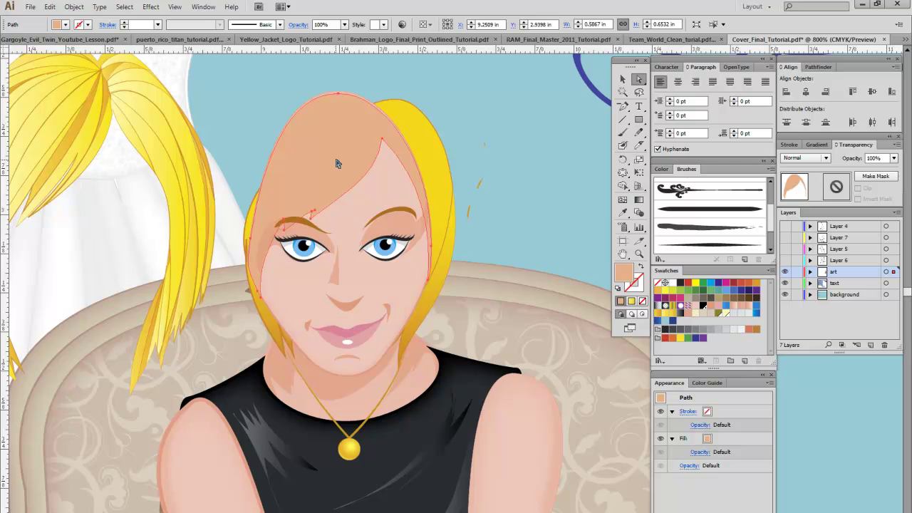
click(83, 158)
drag(83, 158, 82, 130)
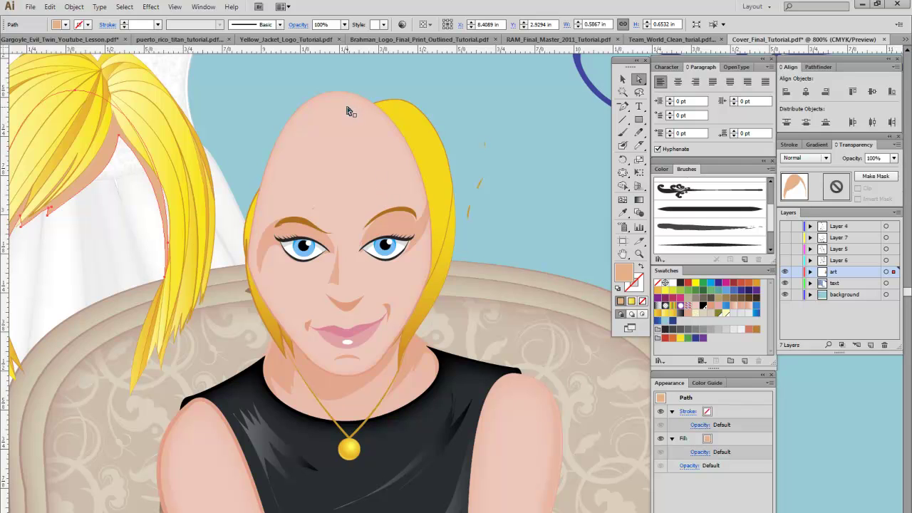
Step: Try shifting a single strand within the detached hair, and undo the shift
mouse_move(61, 122)
mouse_down()
mouse_move(305, 132)
mouse_move(298, 145)
mouse_move(64, 123)
mouse_up()
click(88, 89)
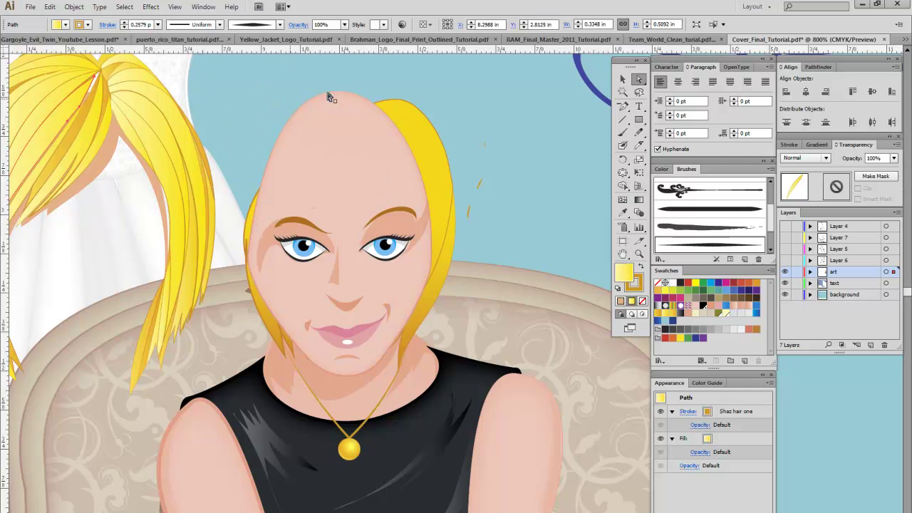
click(50, 7)
click(61, 20)
Step: Move the whole hair group over the head and off the face again to the white dress
key(v)
drag(42, 106, 305, 114)
drag(401, 137, 104, 158)
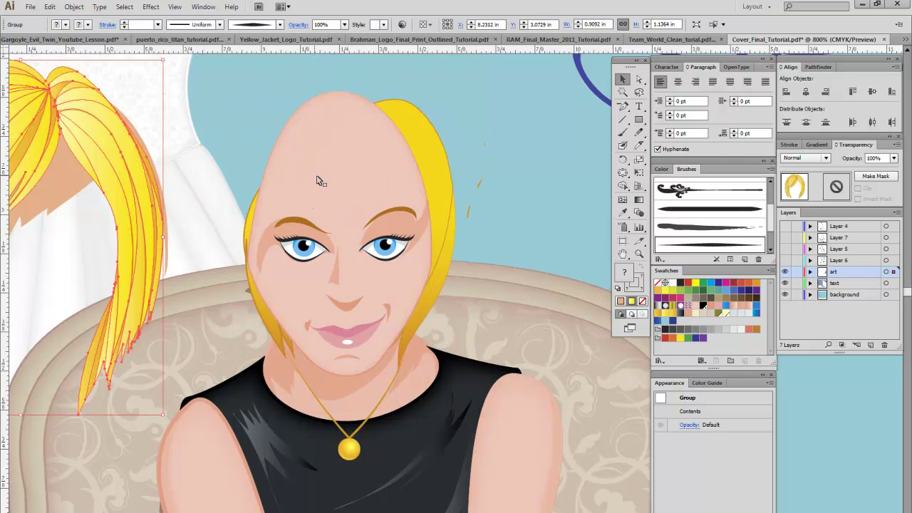
Step: Move both eye groups off the face, one onto the blue background and the other beside the detached hair
drag(384, 246, 520, 245)
drag(297, 249, 176, 257)
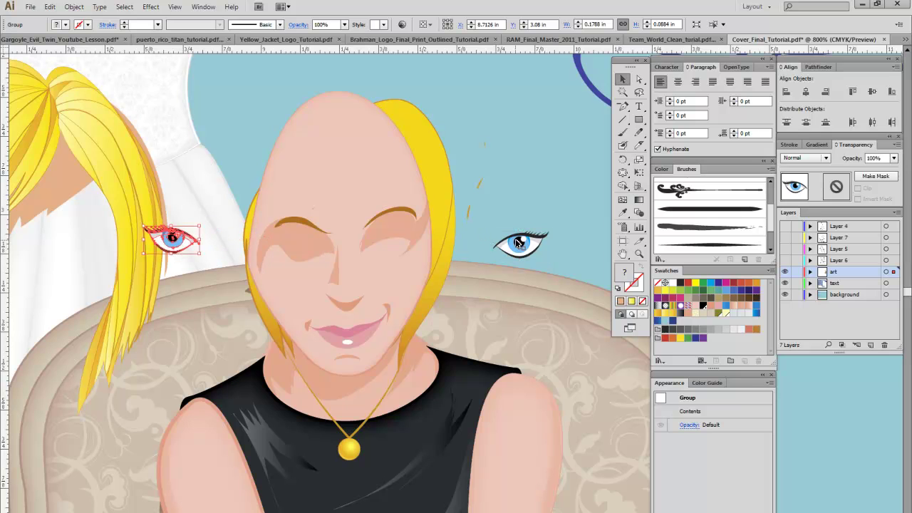
Step: Select the detached eye on the blue background as a group and view its paths at 3200%
click(639, 254)
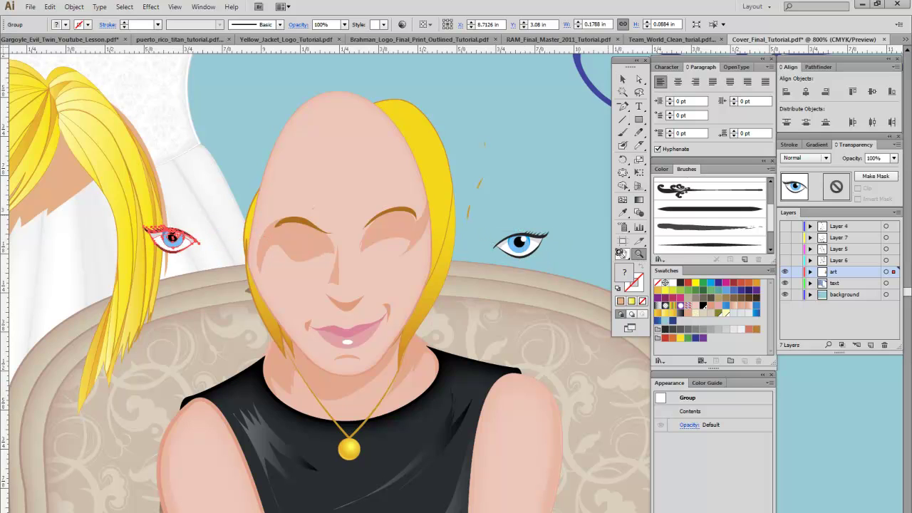
click(531, 254)
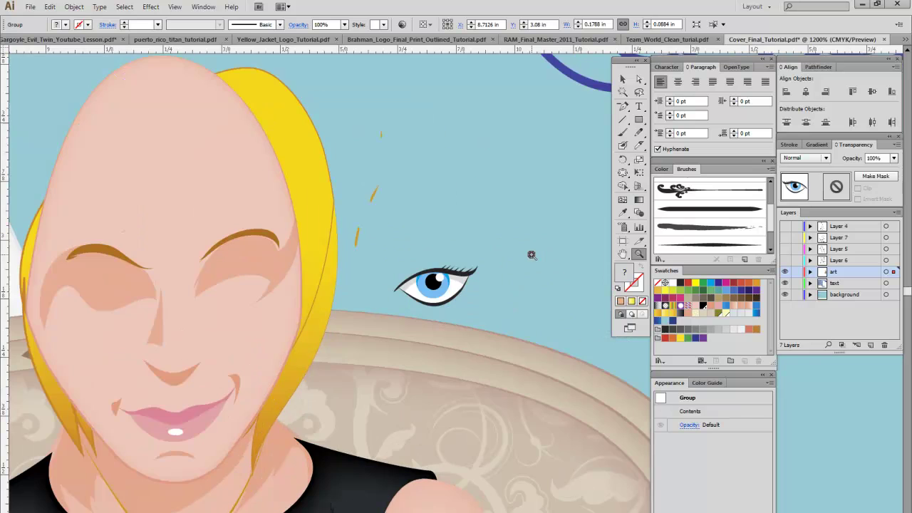
click(452, 291)
click(454, 300)
click(454, 304)
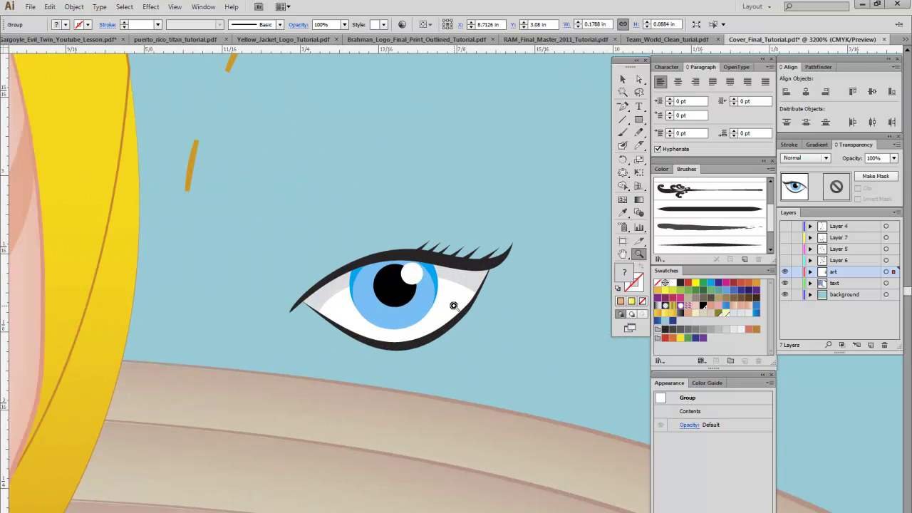
click(622, 79)
click(488, 267)
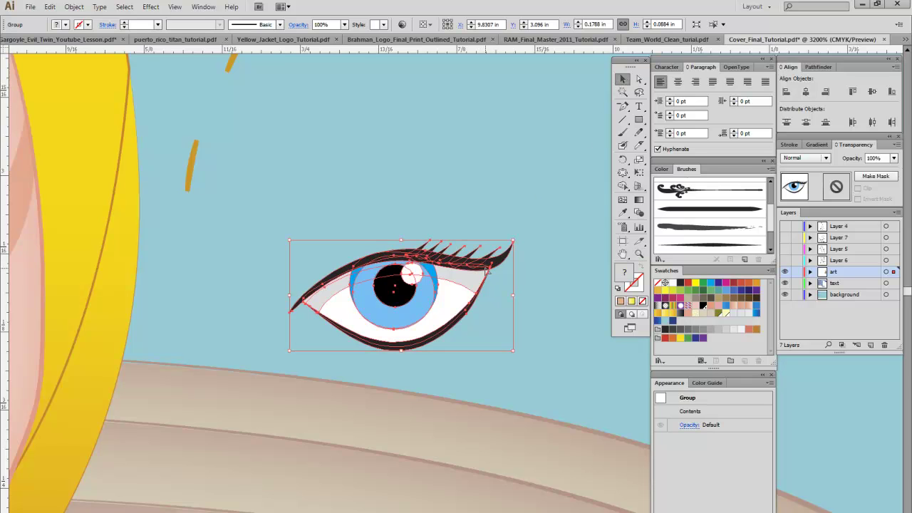
Step: Inspect the eye's upper lash line and separate lashes by selecting their individual paths within the group
click(640, 79)
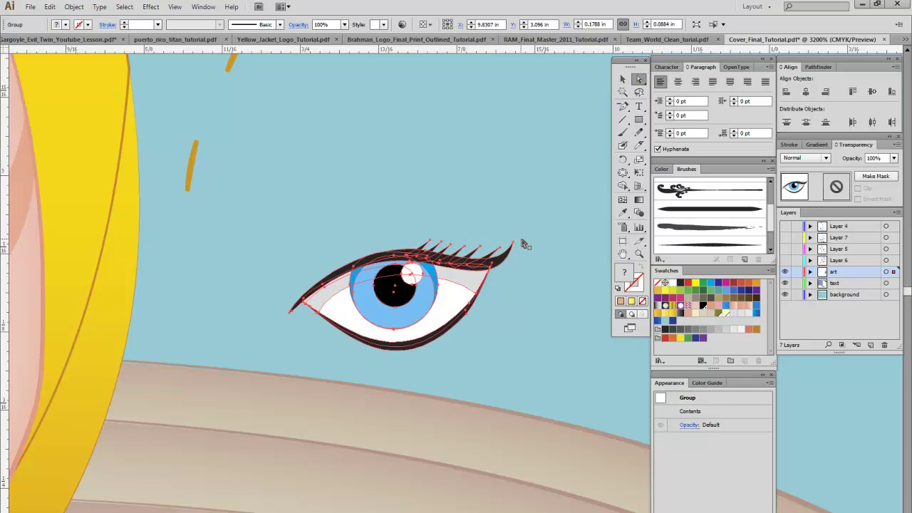
click(509, 255)
click(491, 269)
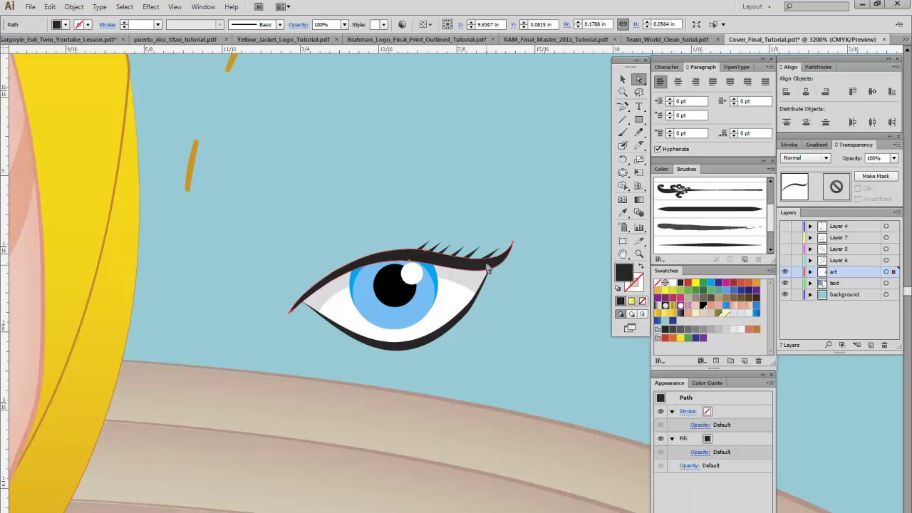
click(423, 250)
drag(436, 251, 479, 263)
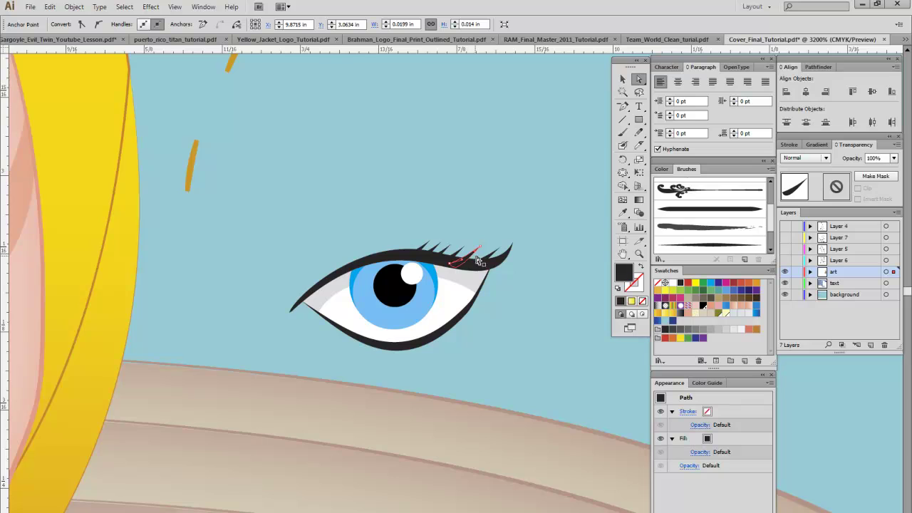
Step: Inspect the pupil, the grey shadow and the white of the eye as separate paths, and deselect the eye
click(424, 290)
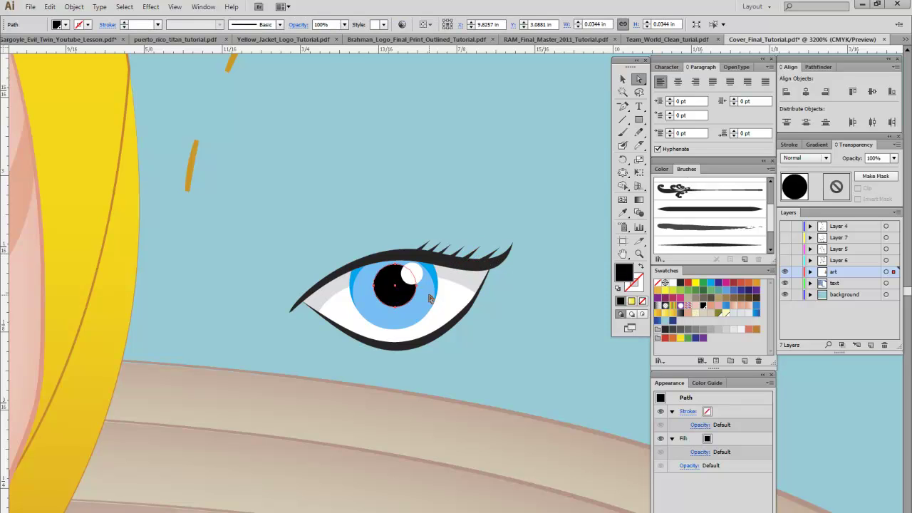
click(459, 275)
click(447, 308)
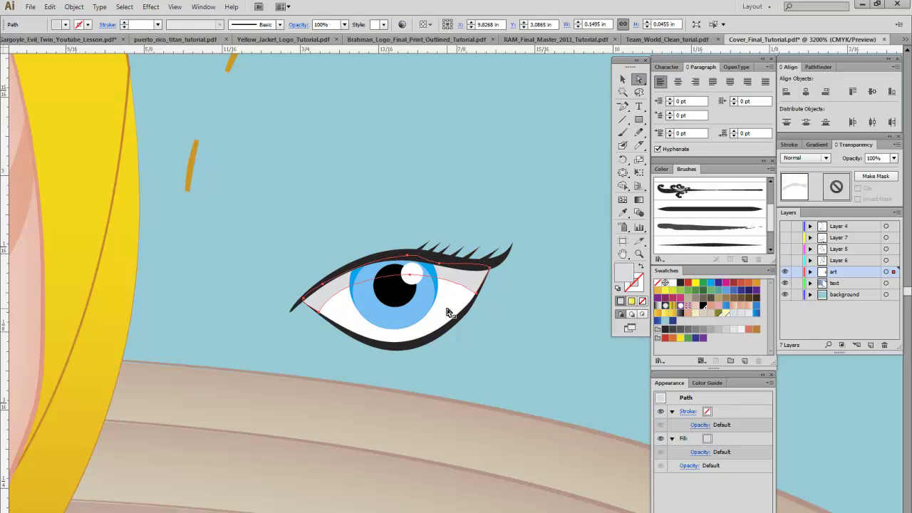
click(449, 314)
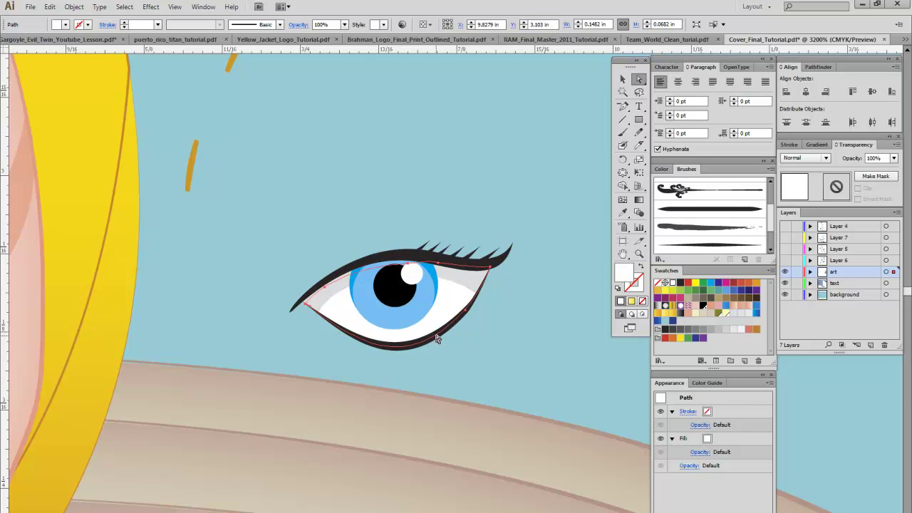
click(623, 79)
click(464, 184)
click(639, 254)
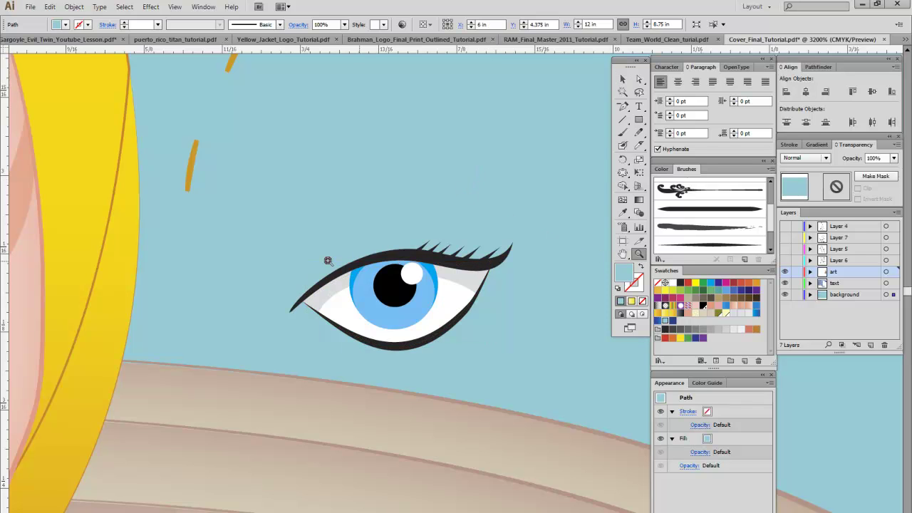
Step: Place the eye group from beside the detached hair under its eyebrow on the face, and move it back beside the hair
alt+click(297, 268)
alt+click(295, 270)
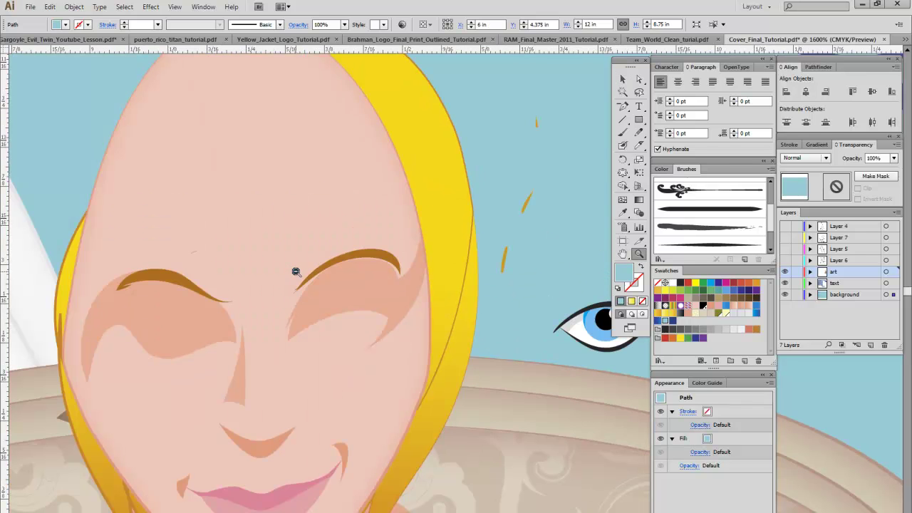
alt+click(295, 271)
click(622, 253)
drag(467, 298, 415, 187)
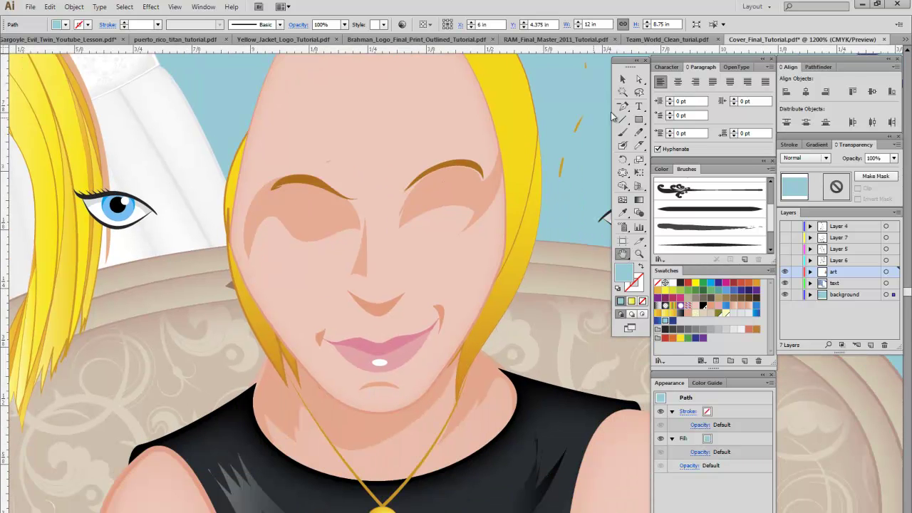
click(622, 79)
click(124, 211)
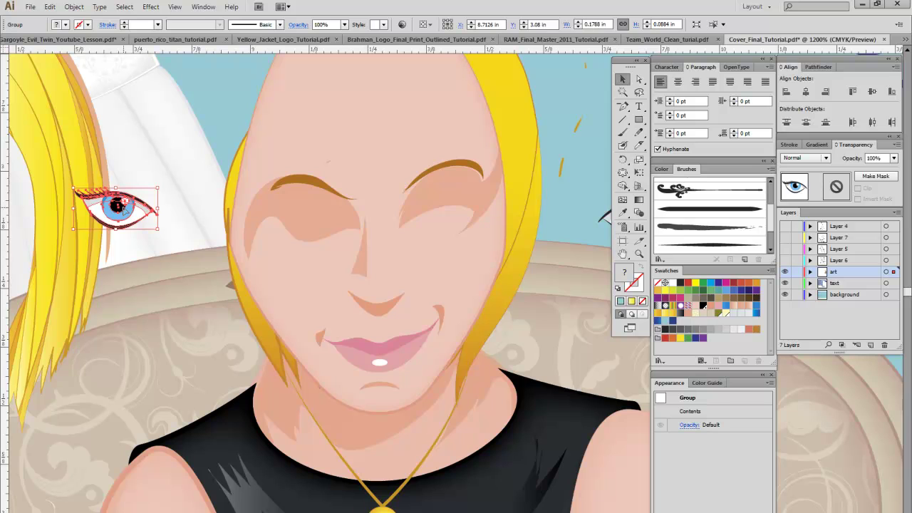
drag(191, 202, 322, 227)
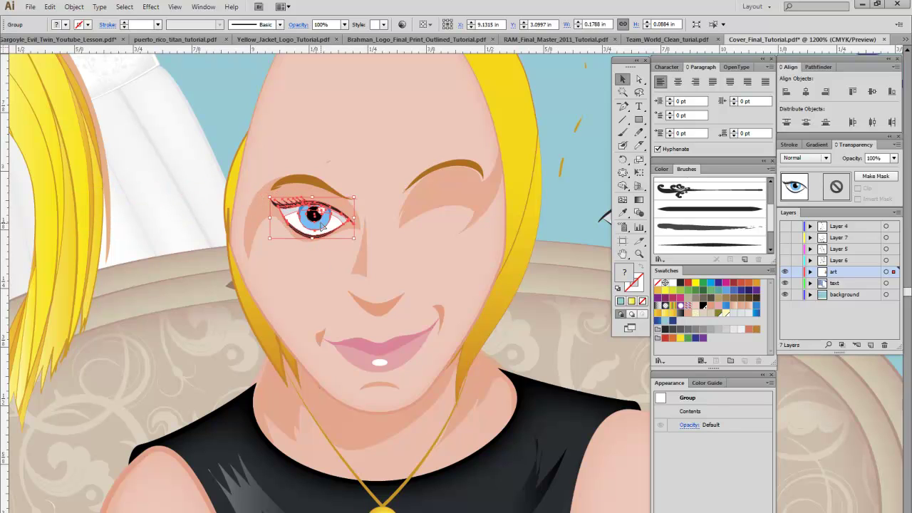
click(141, 317)
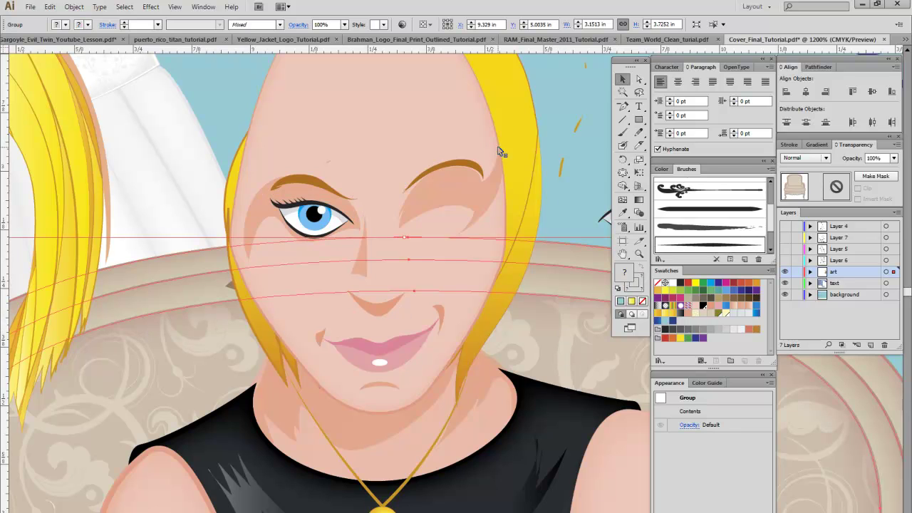
click(592, 137)
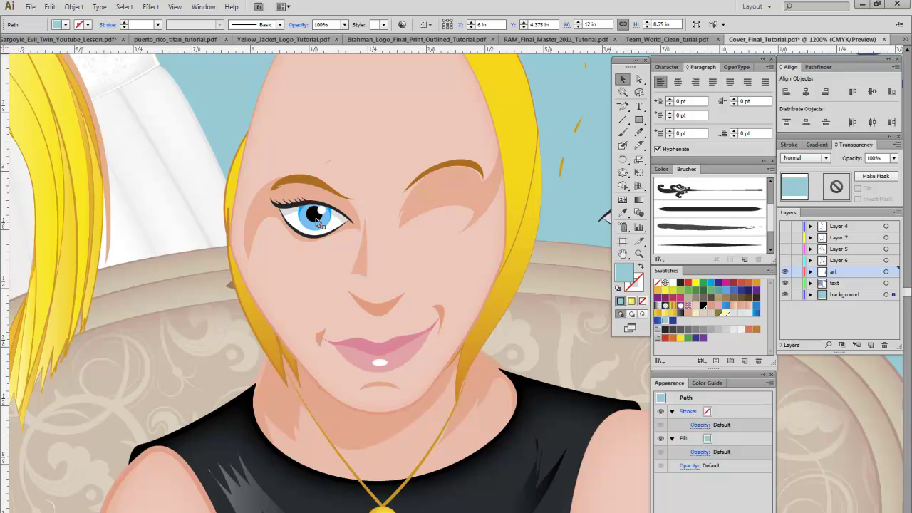
drag(319, 221, 105, 251)
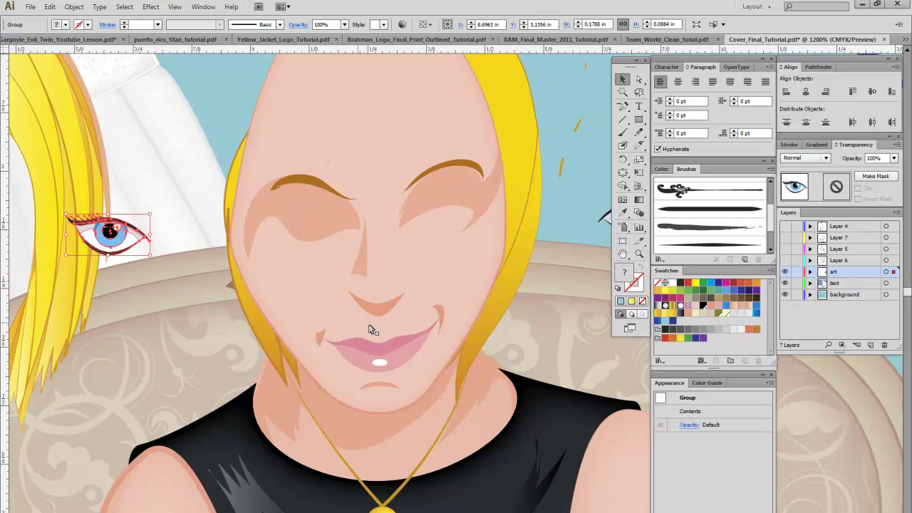
Step: Separate the two lip shapes by moving the upper lip up and the lower lip down
click(400, 348)
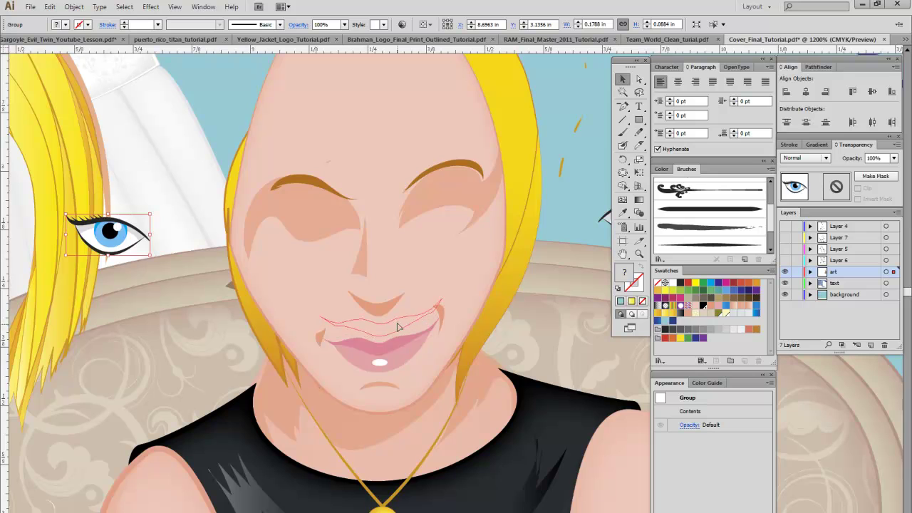
click(400, 366)
Step: Move the solid yellow back-hair shape out from behind the head to beside the detached front hair, and deselect it
mouse_move(261, 317)
mouse_down()
mouse_move(321, 343)
mouse_move(207, 335)
mouse_move(110, 310)
mouse_move(407, 204)
mouse_move(317, 321)
mouse_up()
drag(217, 150, 131, 97)
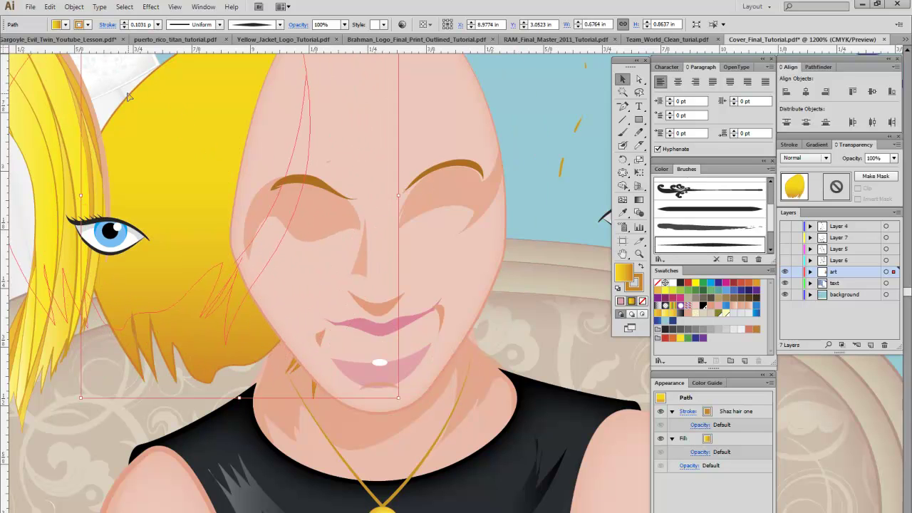
drag(193, 245, 144, 108)
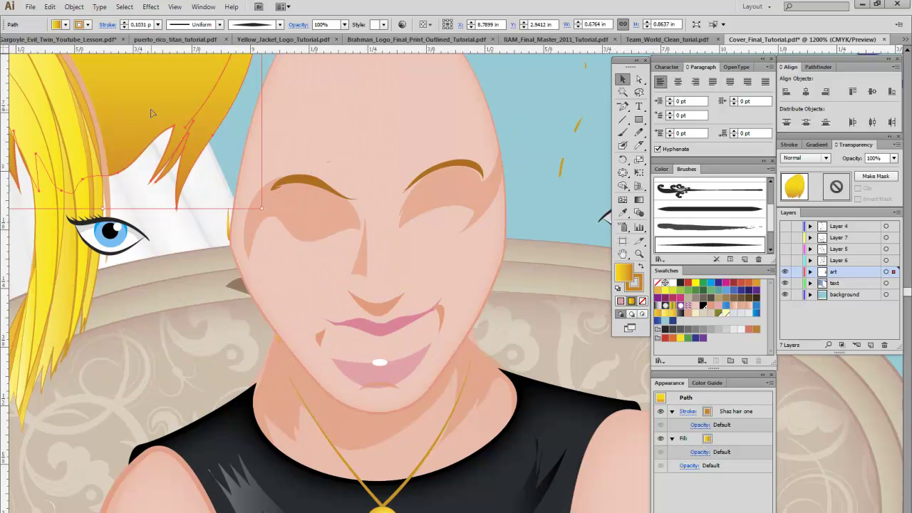
click(640, 254)
alt+click(443, 278)
alt+click(444, 277)
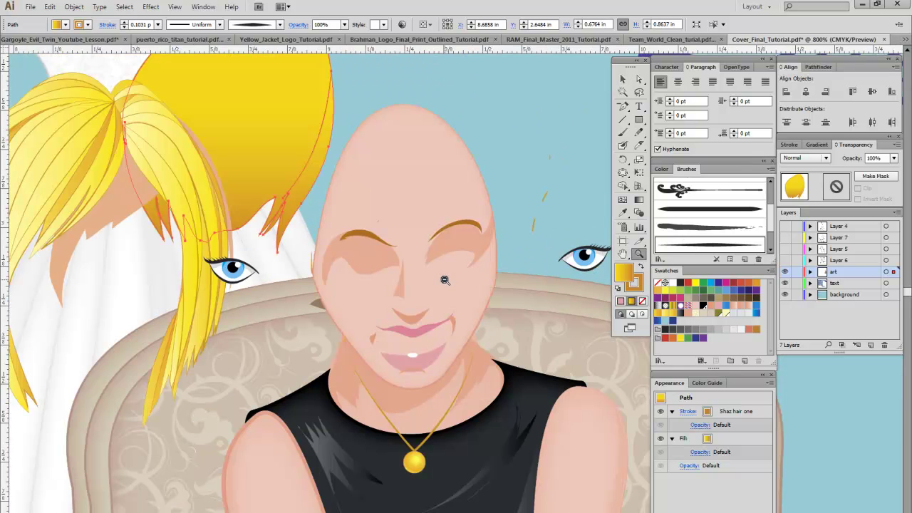
alt+click(445, 278)
click(622, 254)
drag(464, 298, 388, 231)
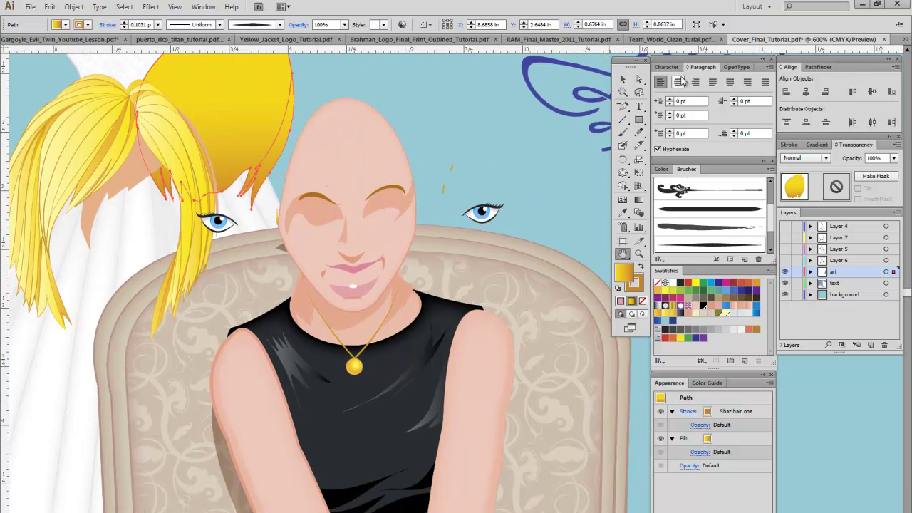
click(622, 79)
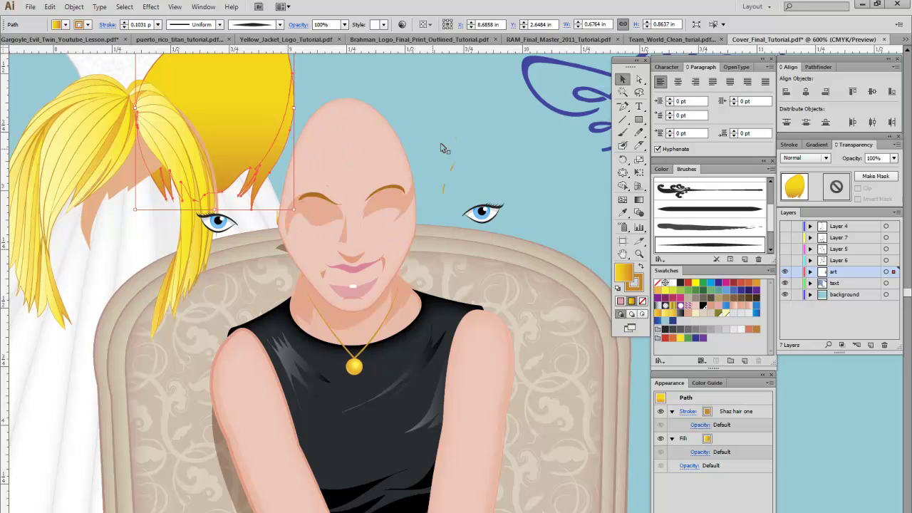
click(500, 135)
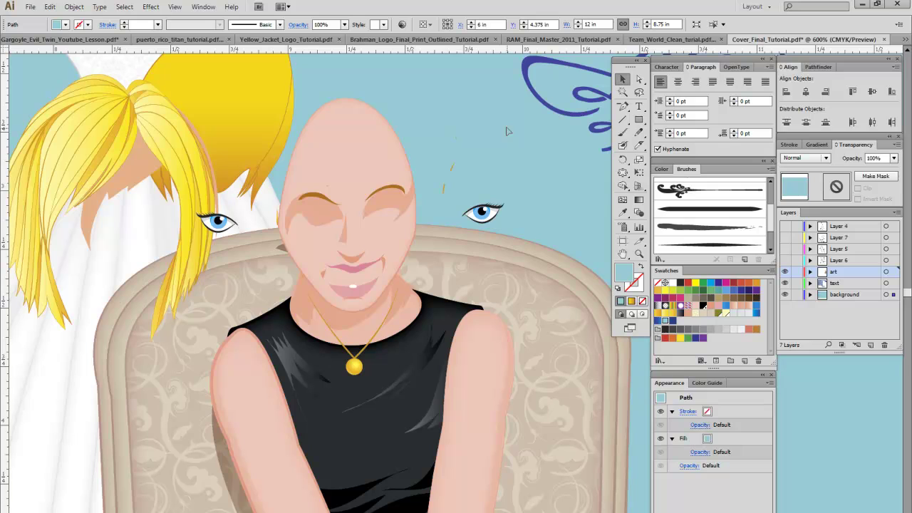
Step: Move the face shape off the head onto the white veil below the detached hair, and inspect the neck path underneath
key(space)
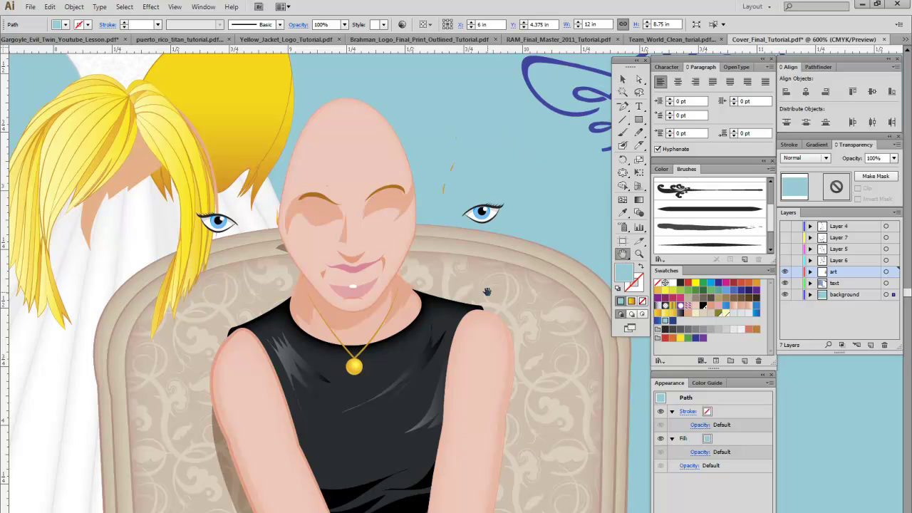
click(623, 79)
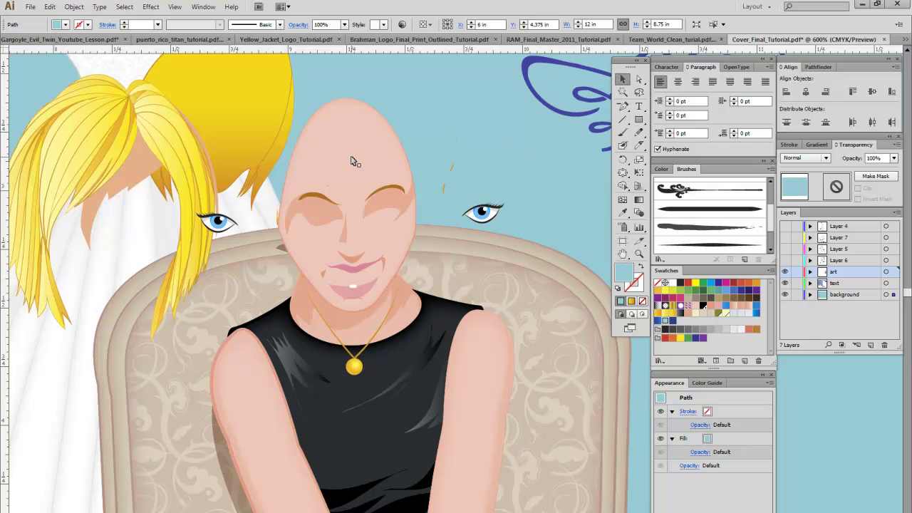
click(359, 160)
drag(359, 160, 97, 322)
click(391, 253)
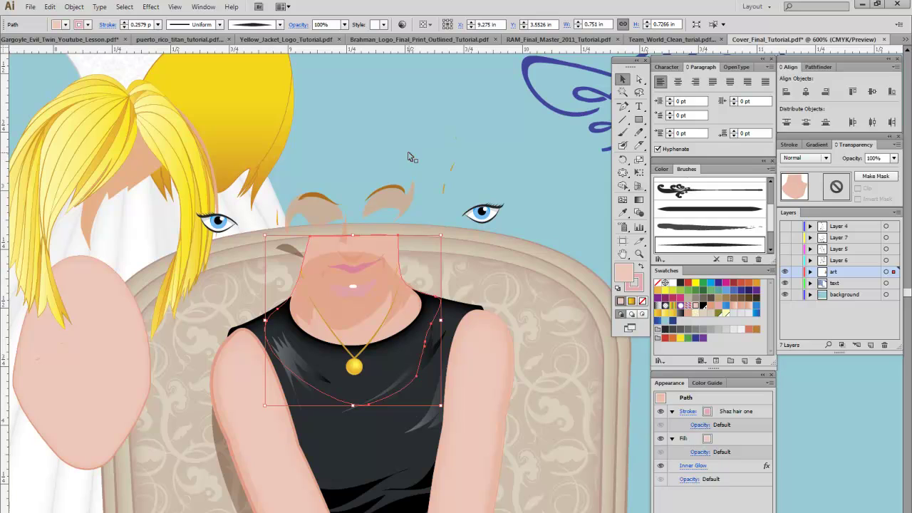
click(368, 277)
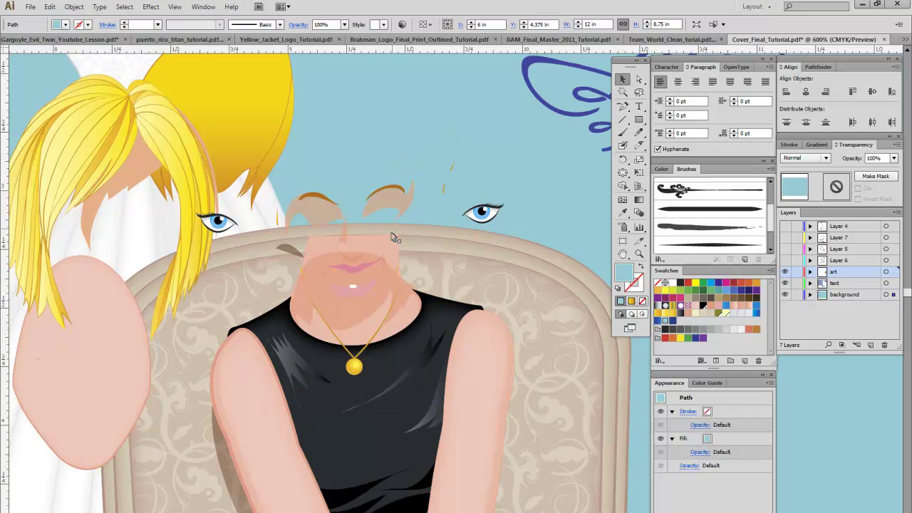
Step: Move the neck shadow onto the detached hair and both lip shapes up above the eyebrows
click(361, 318)
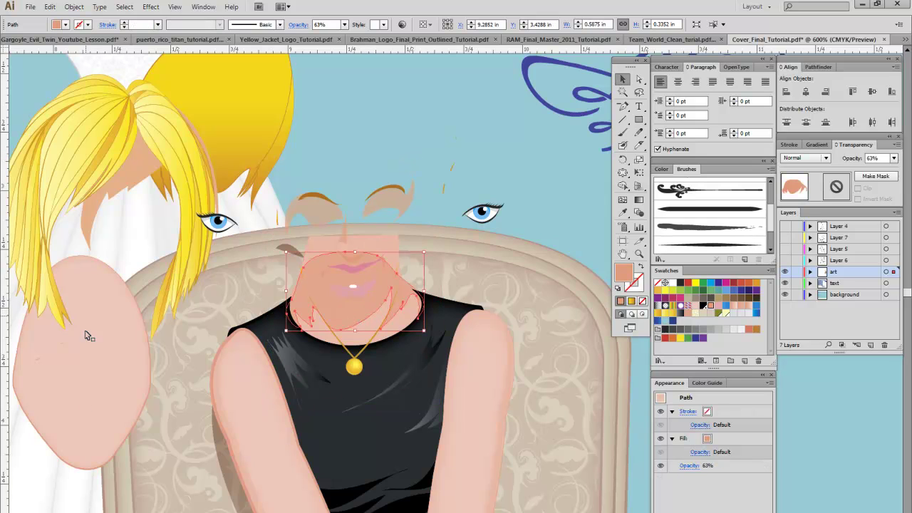
mouse_move(357, 316)
mouse_down()
mouse_move(93, 178)
mouse_move(104, 186)
mouse_up()
drag(358, 296, 360, 154)
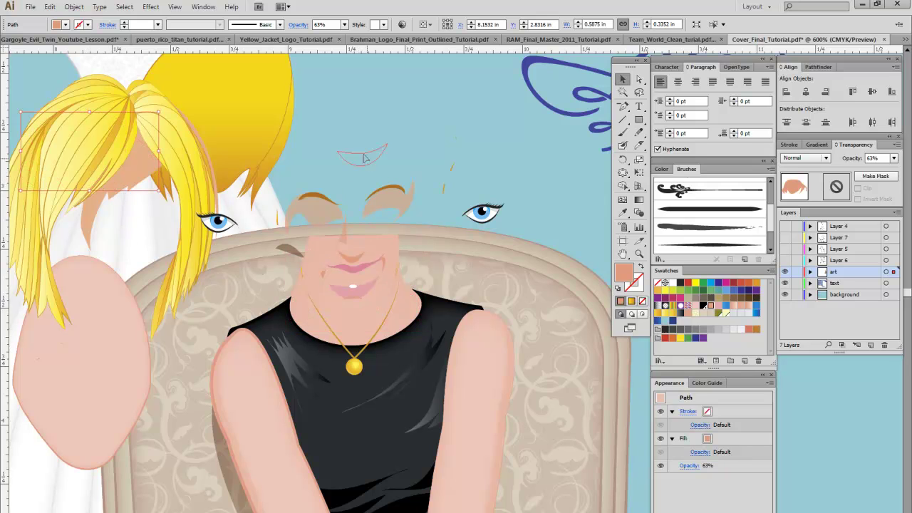
drag(360, 270, 365, 208)
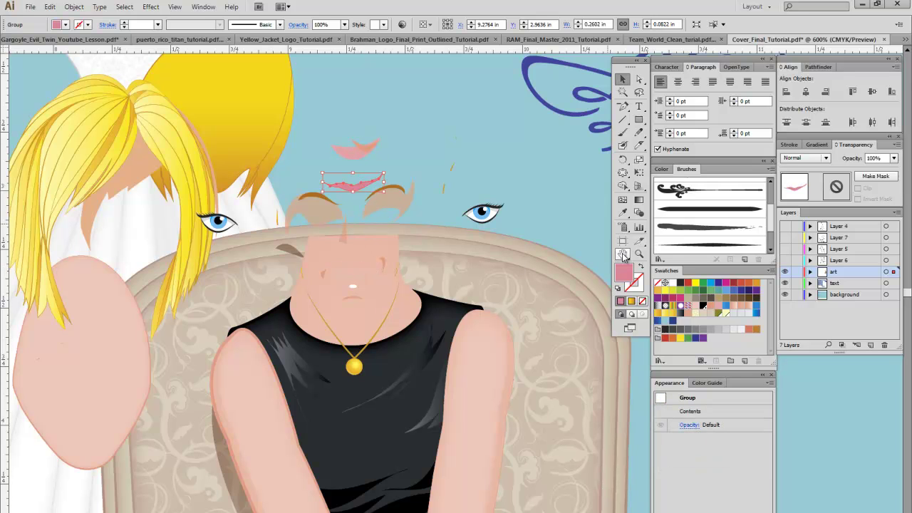
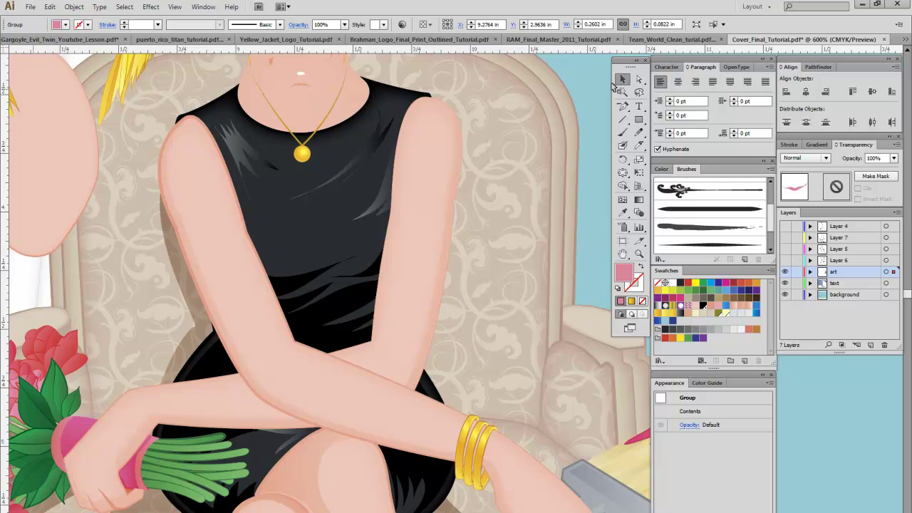
Step: Move both arm shapes away from the dress, the front arm toward the bouquet and the other to the opposite side
click(240, 292)
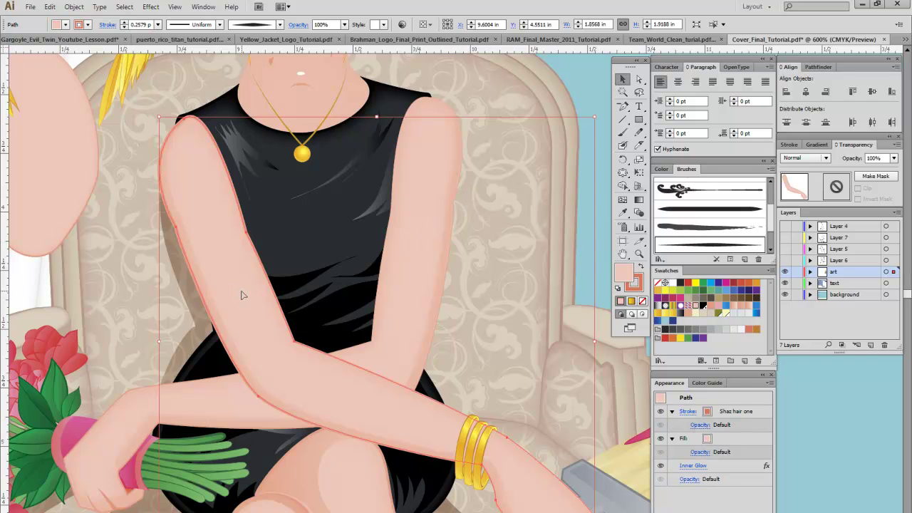
drag(244, 295, 56, 316)
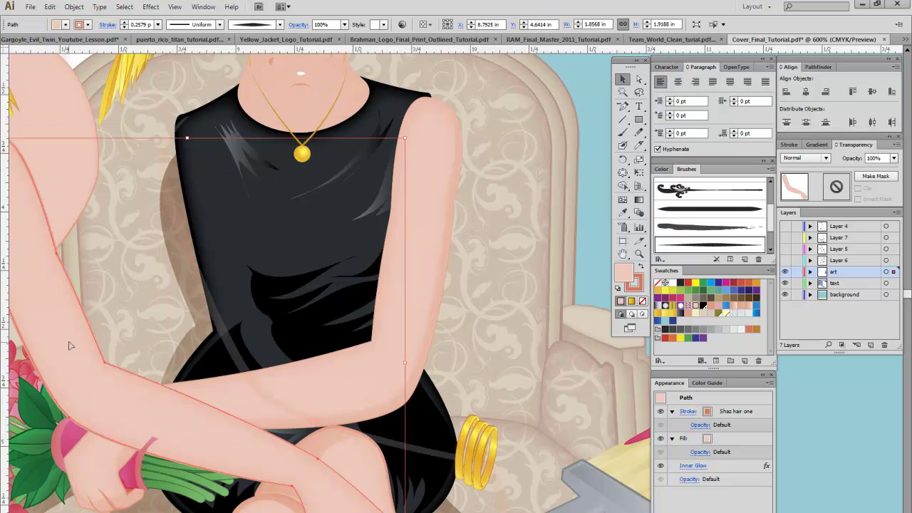
click(328, 384)
drag(370, 382, 640, 281)
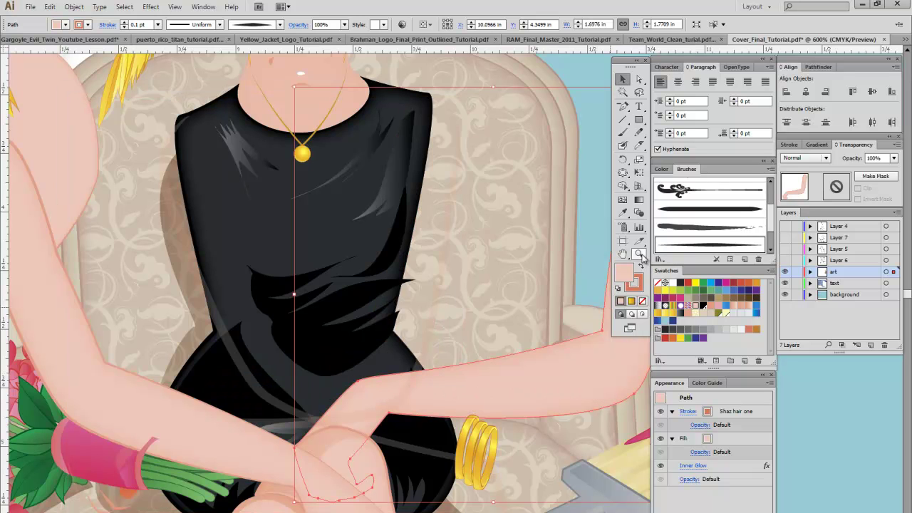
Step: Select the black dress and examine its full outline and separated arms at 300%
click(638, 254)
alt+click(412, 289)
alt+click(413, 290)
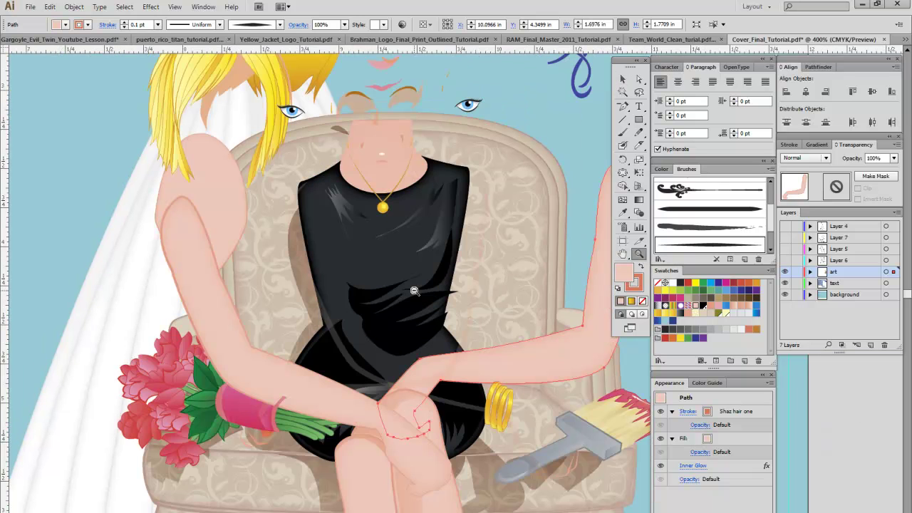
alt+click(416, 291)
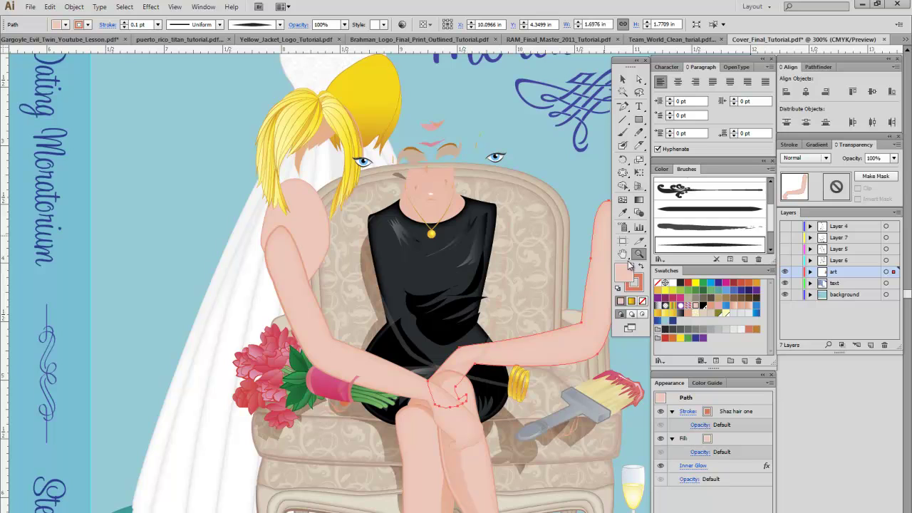
click(622, 255)
drag(466, 266, 373, 263)
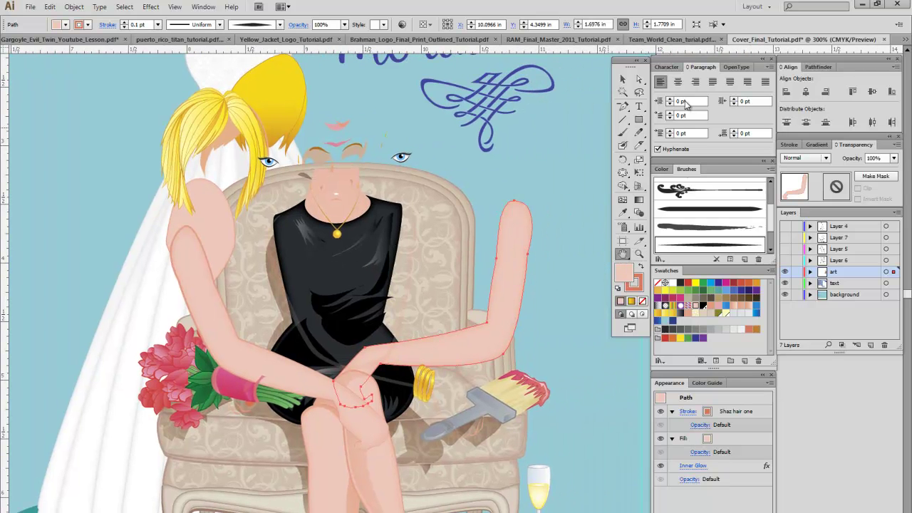
click(623, 78)
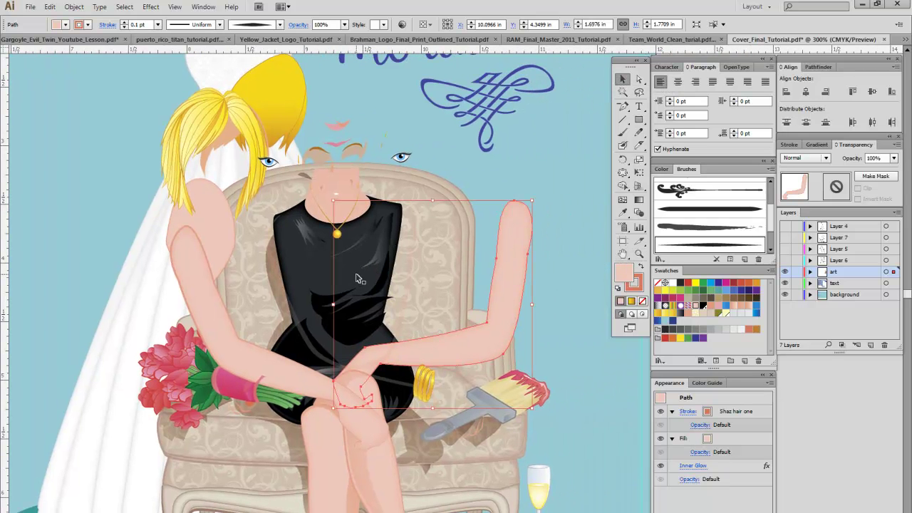
click(300, 285)
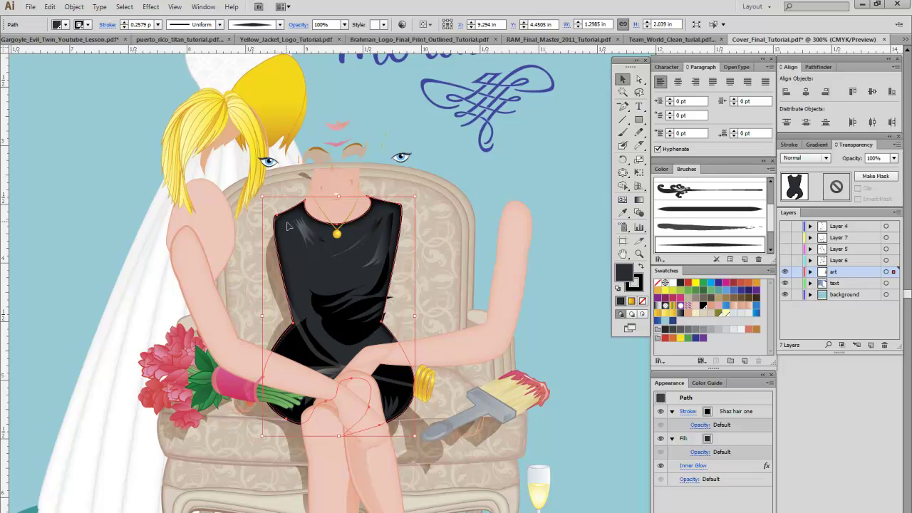
Step: Place the front arm over the dress to show how it covers the body, and pull it away again
drag(204, 297, 305, 325)
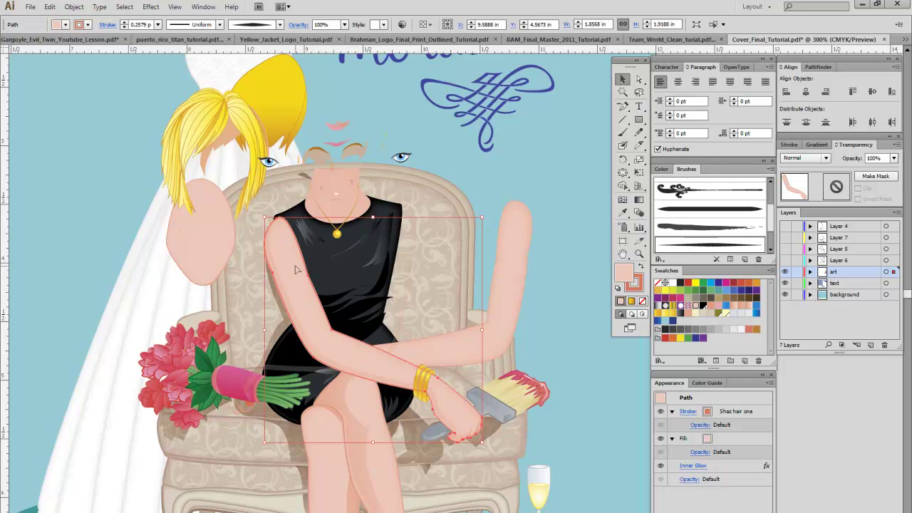
mouse_move(293, 276)
mouse_down()
mouse_move(275, 290)
mouse_move(289, 285)
mouse_up()
click(73, 257)
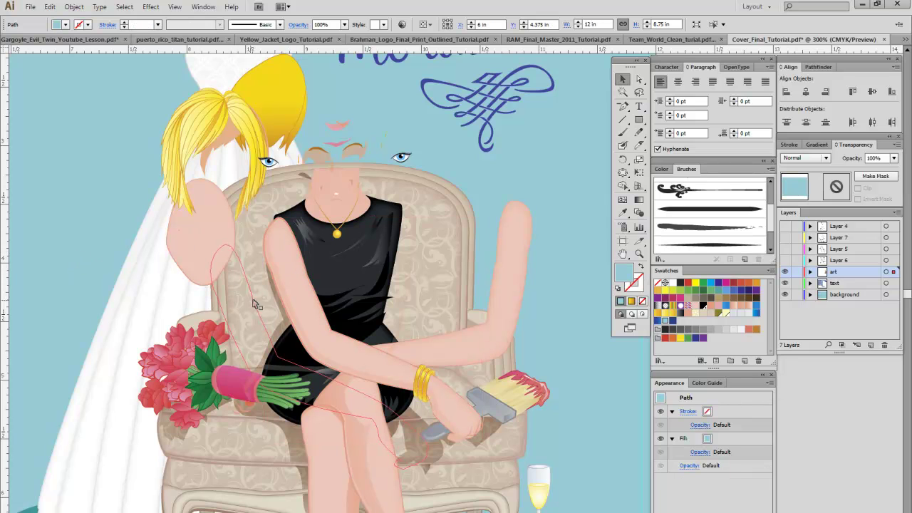
key(ctrl+z)
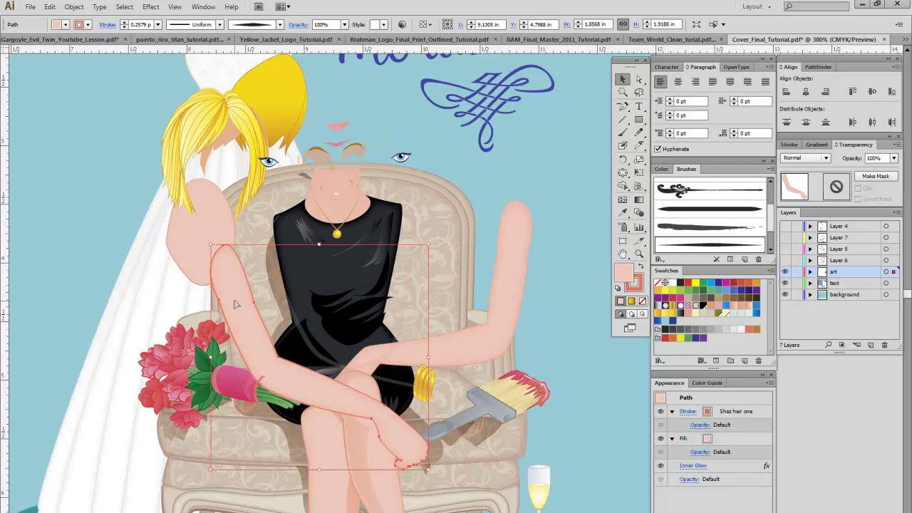
Step: Move the front arm back over the dress and the other arm back beneath it toward the bouquet
drag(235, 304, 292, 278)
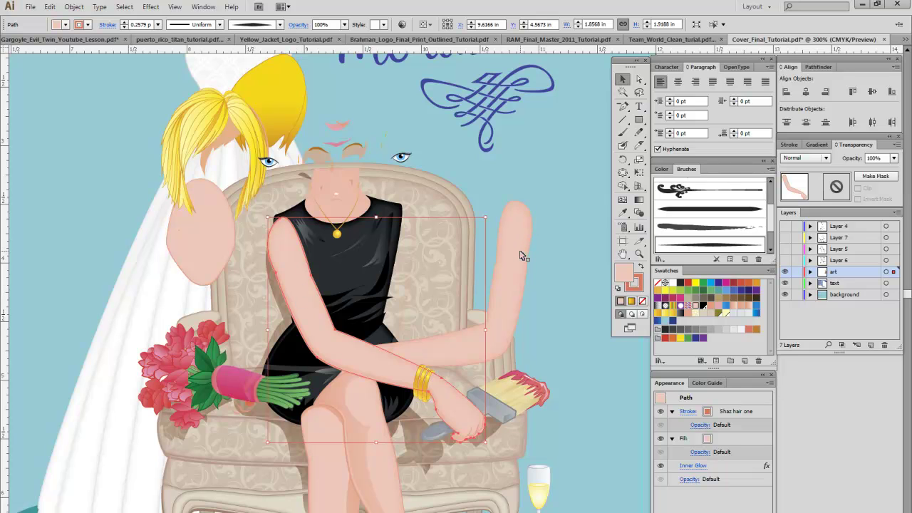
drag(522, 255, 403, 265)
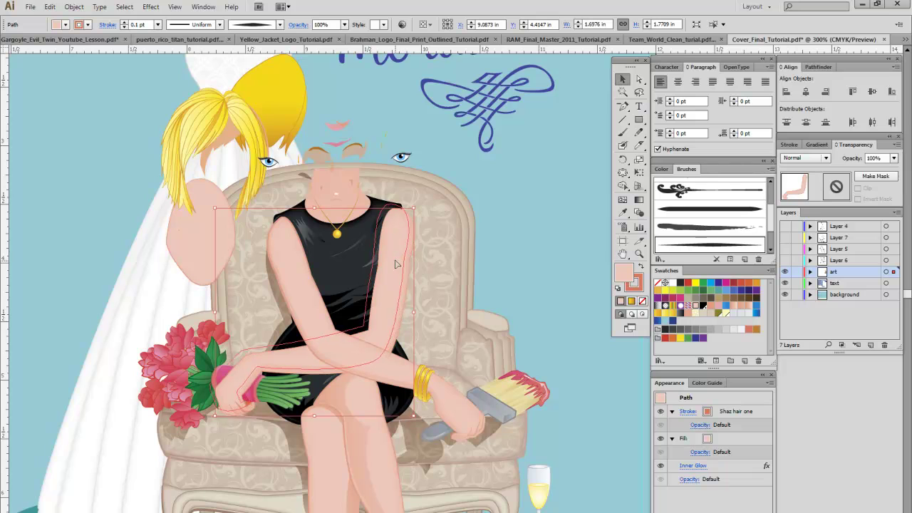
Step: Nudge the rear arm into line with the dress's shoulder so its hand holds the bouquet, and deselect it
key(Up)
key(Left)
key(Left)
key(Left)
key(Left)
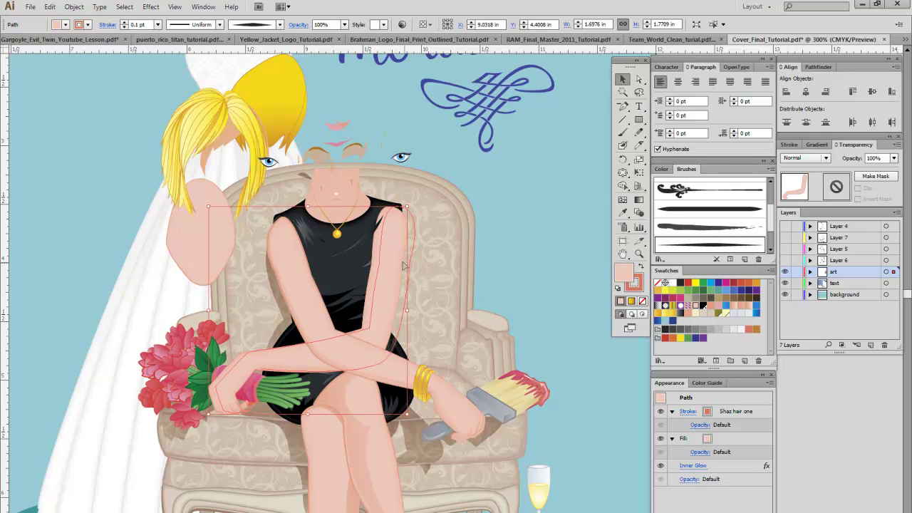
key(Right)
key(Right)
key(Right)
key(Right)
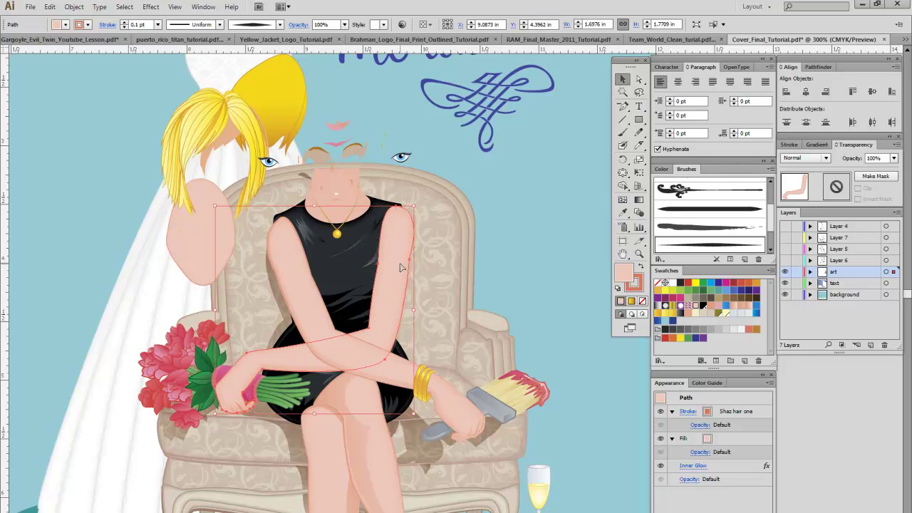
click(561, 264)
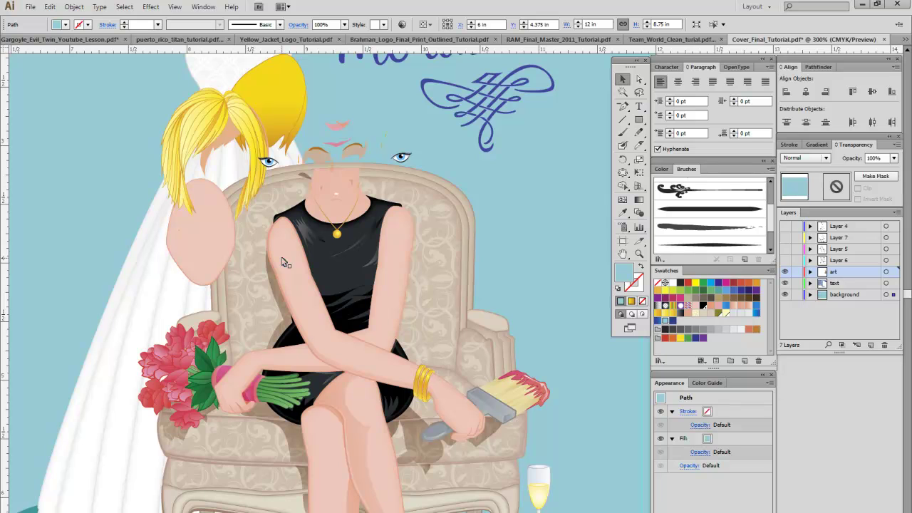
click(277, 208)
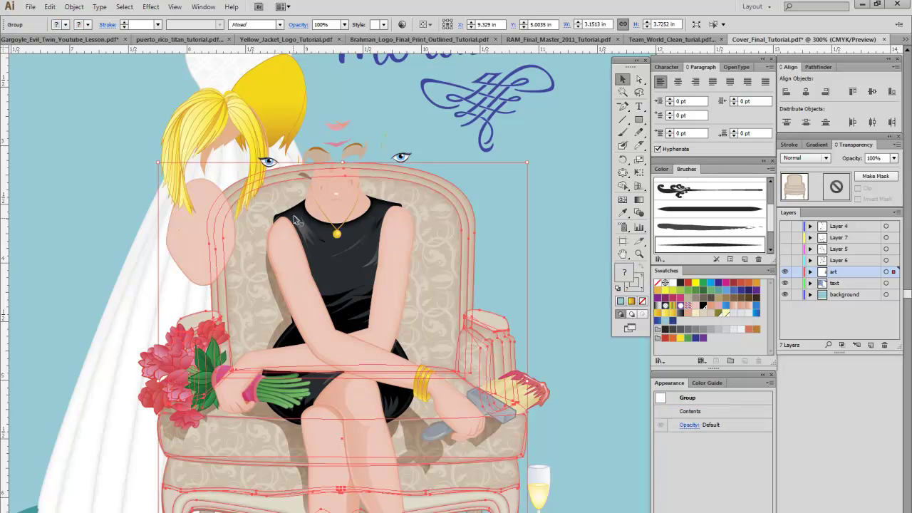
click(578, 241)
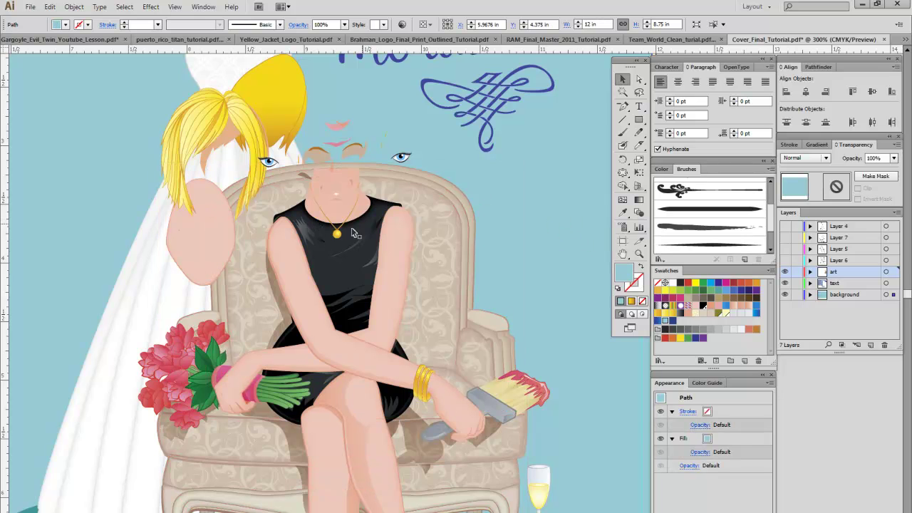
Step: Undo the placement of both arms so they sit away from the dress, and deselect them
key(ctrl+z)
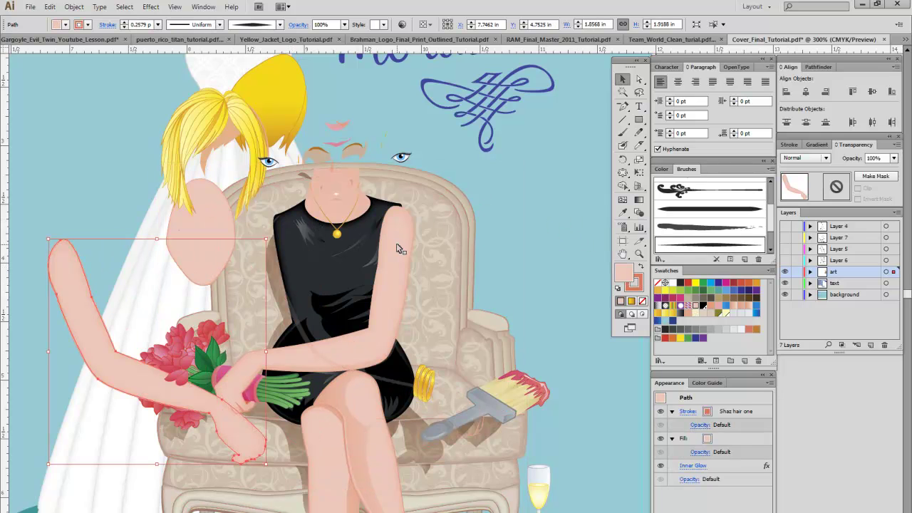
key(ctrl+z)
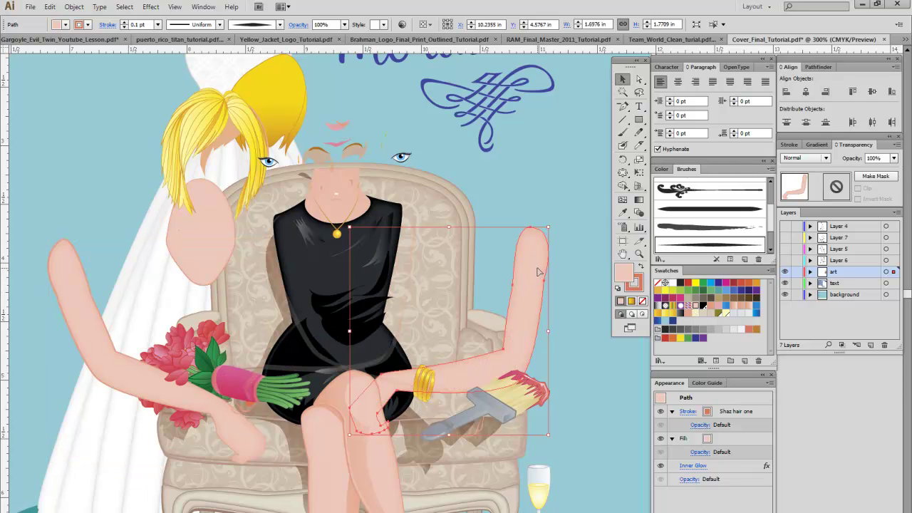
click(526, 198)
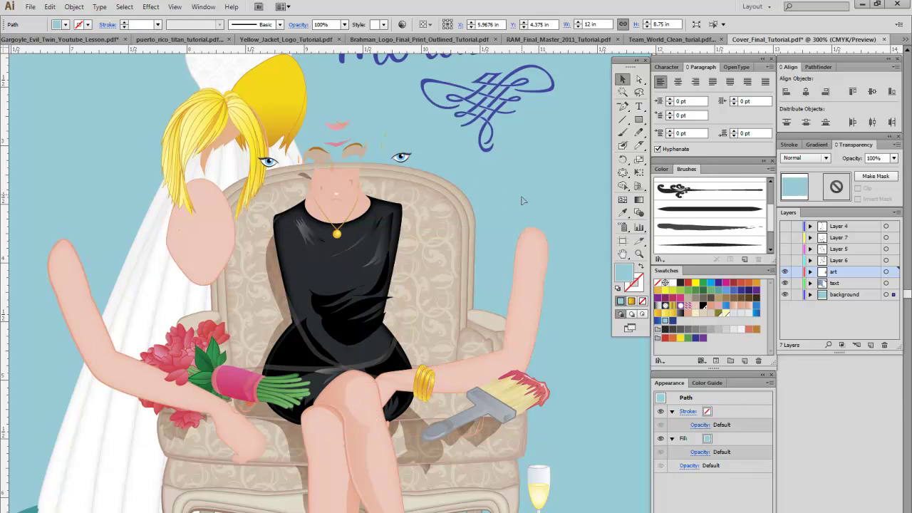
Step: Move the two black fold shapes from the dress's waist onto the chair back, beside the separated arm
click(343, 328)
drag(343, 329, 455, 298)
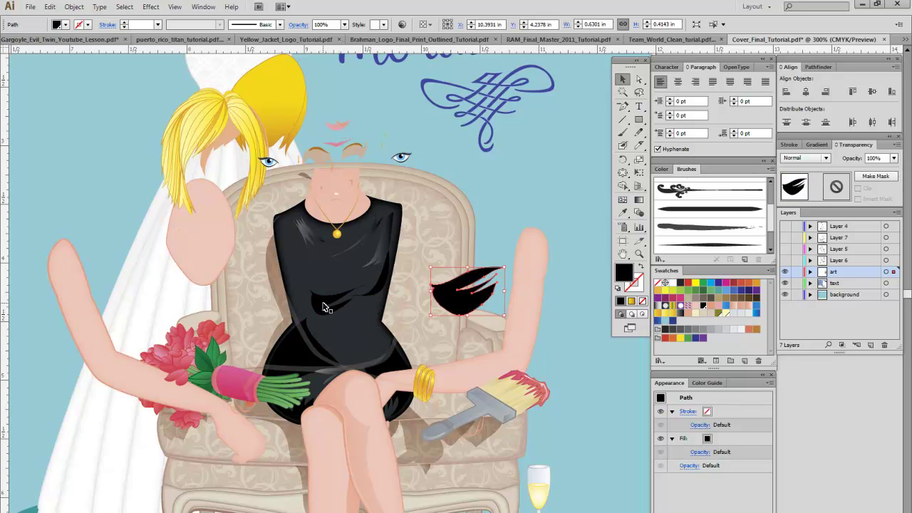
drag(326, 308, 468, 263)
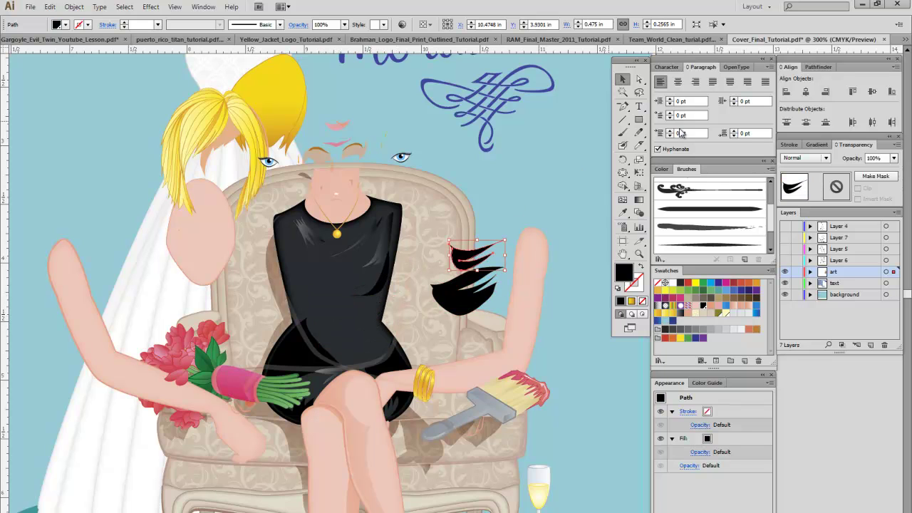
Step: Draw two black folds on the dress with the Pencil tool: one about 0.61 in wide at the waist, one about 0.45 in below the bust
click(639, 133)
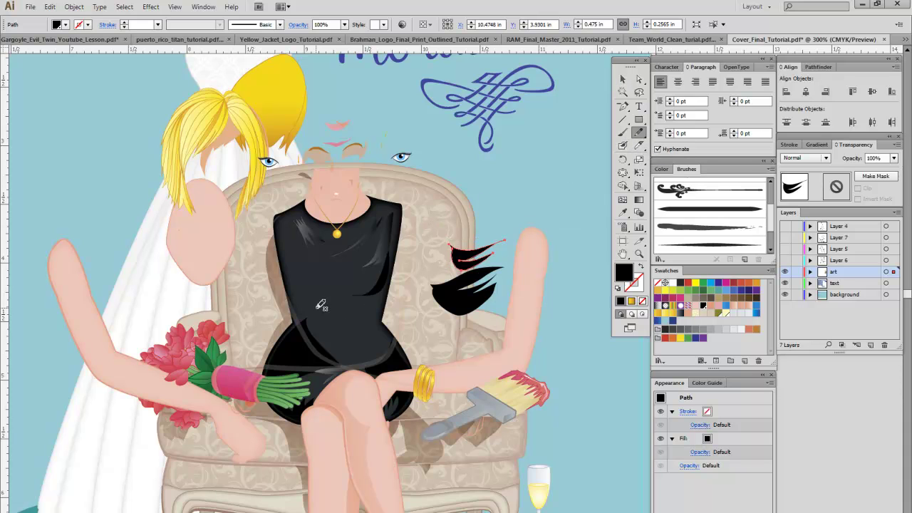
mouse_move(319, 307)
mouse_down()
mouse_move(352, 337)
mouse_move(375, 310)
mouse_move(347, 324)
mouse_move(363, 305)
mouse_move(347, 313)
mouse_move(354, 301)
mouse_move(308, 303)
mouse_up()
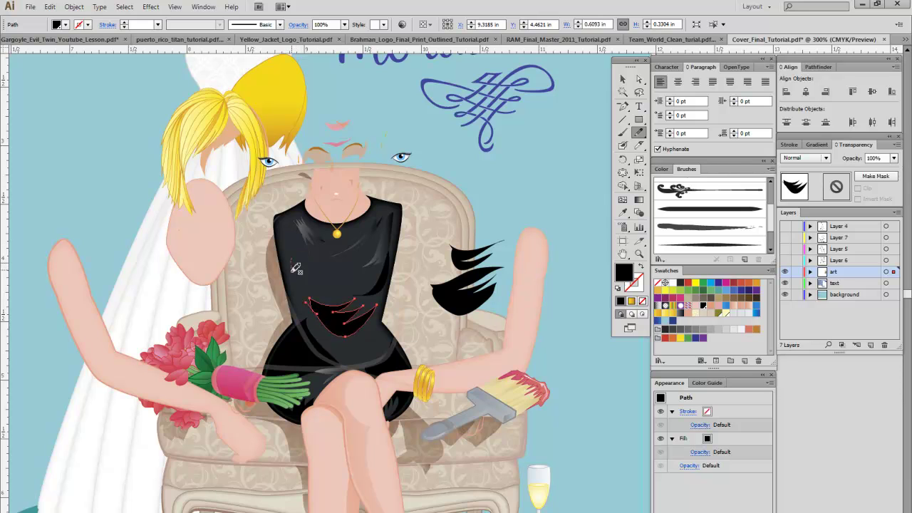
mouse_move(293, 272)
mouse_down()
mouse_move(309, 289)
mouse_move(340, 284)
mouse_up()
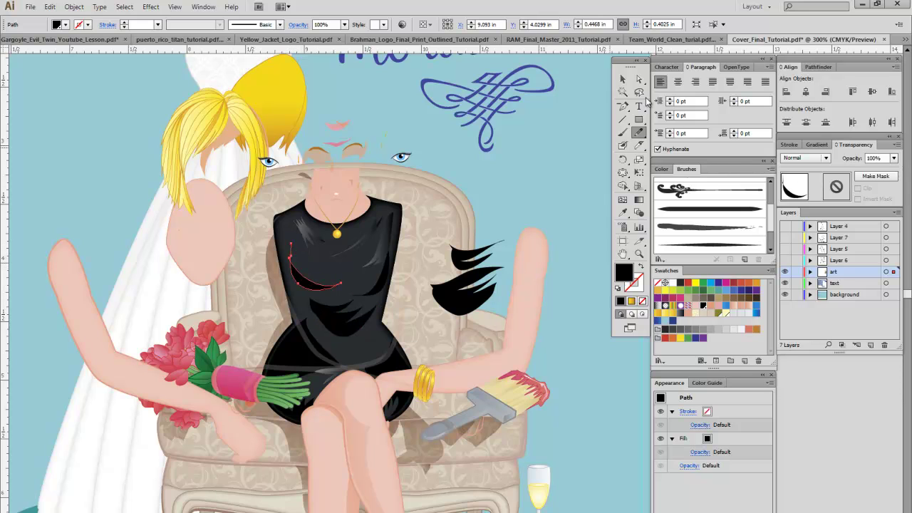
Step: Apply the gradient appearance of the dress's chest highlight to the newly drawn waist fold
click(622, 79)
key(ctrl+z)
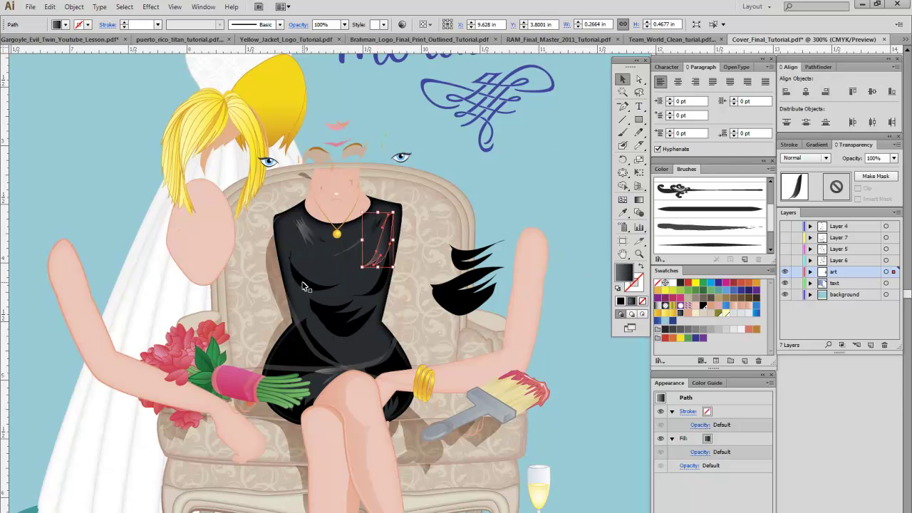
click(667, 398)
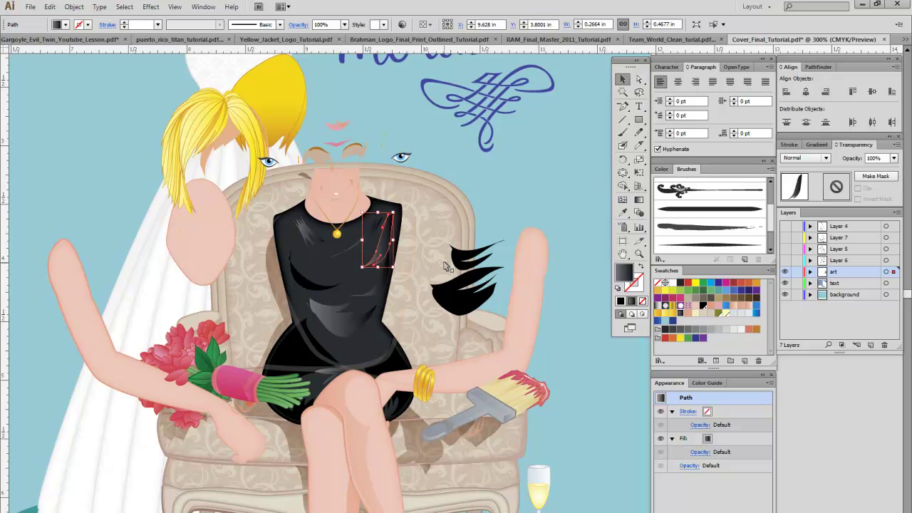
Step: Move the larger black fold shape off the chair onto the background, and pull the front arm farther from the bouquet
click(453, 293)
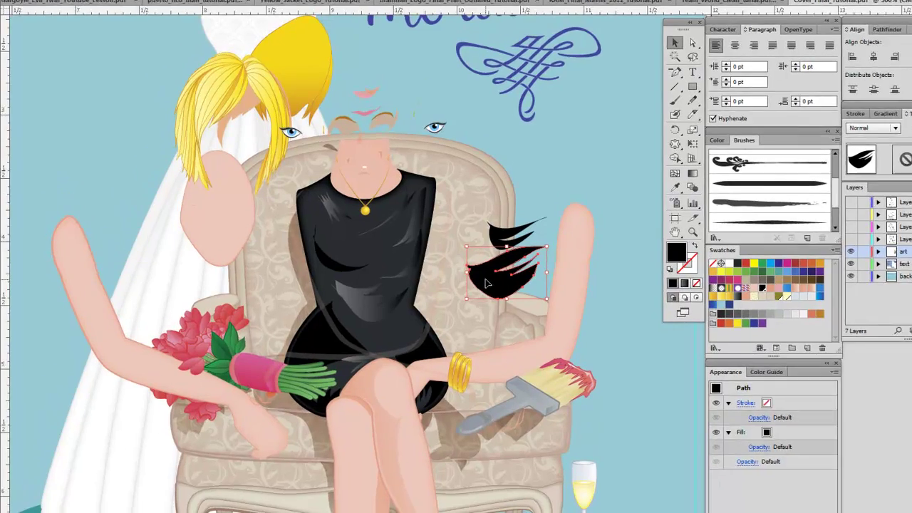
drag(442, 287, 521, 182)
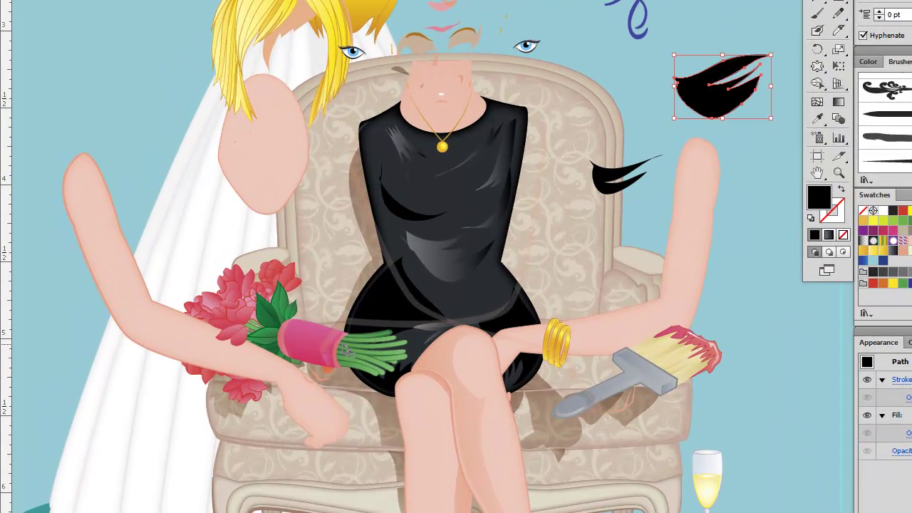
drag(220, 362, 106, 412)
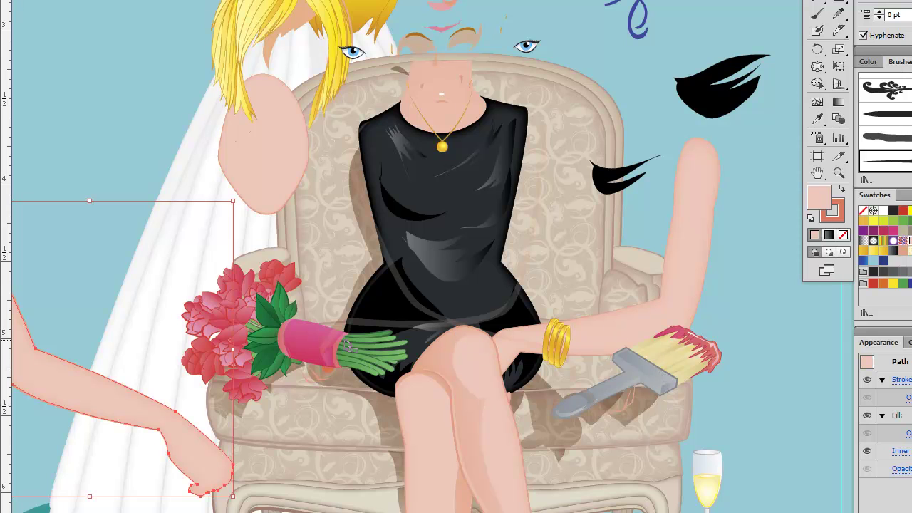
Step: Move the rear arm's shadow group from the dress onto the lower edge of the separated rear arm
click(321, 351)
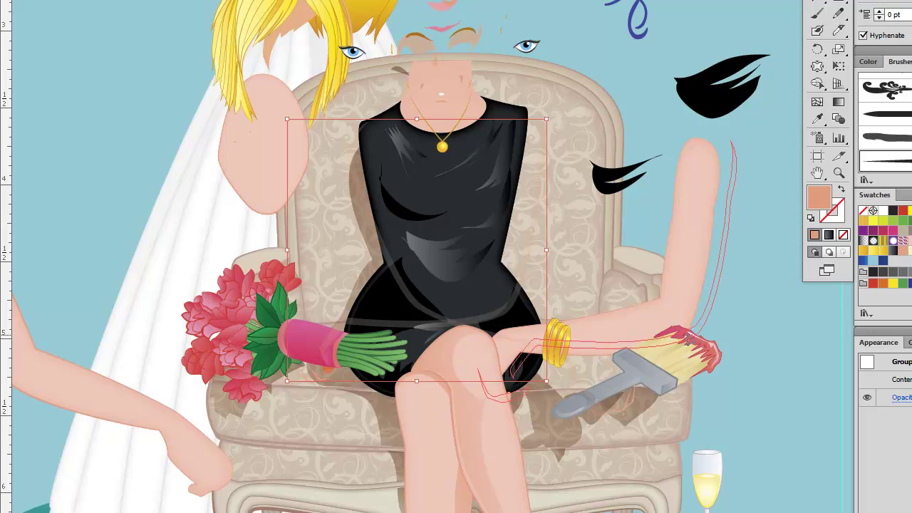
click(688, 306)
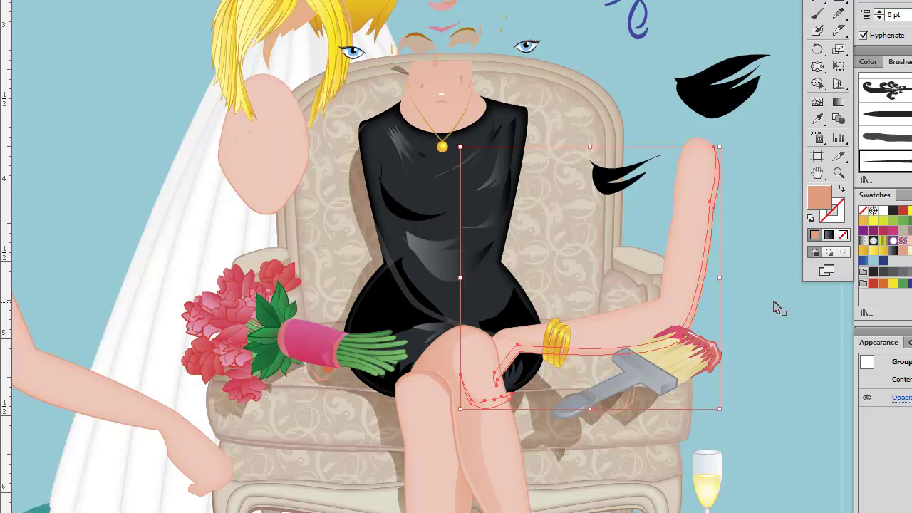
click(766, 306)
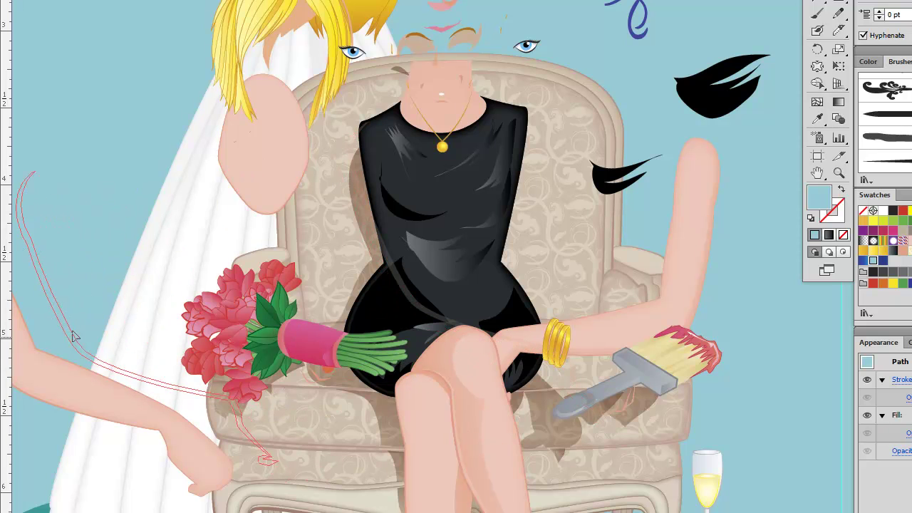
Step: Move the front arm's shadow group onto the lower edge of the separated front arm
drag(71, 335, 112, 223)
click(817, 172)
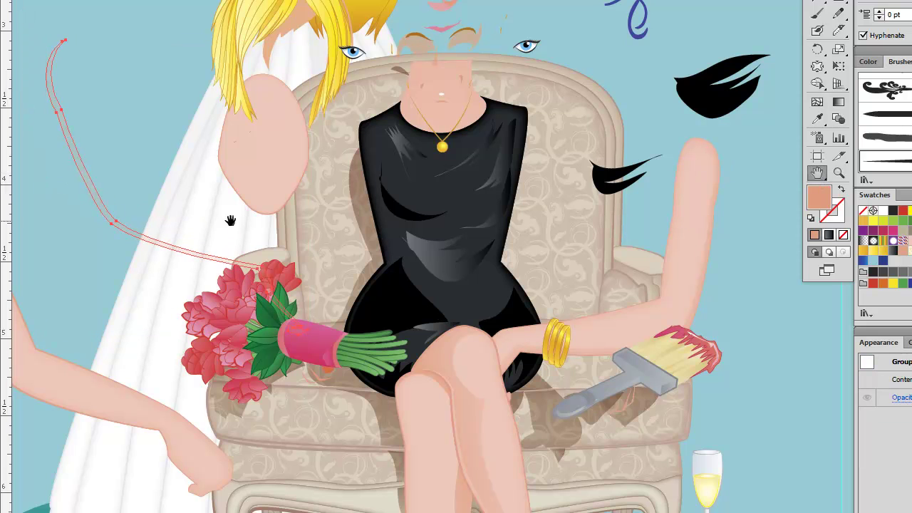
drag(205, 211, 455, 226)
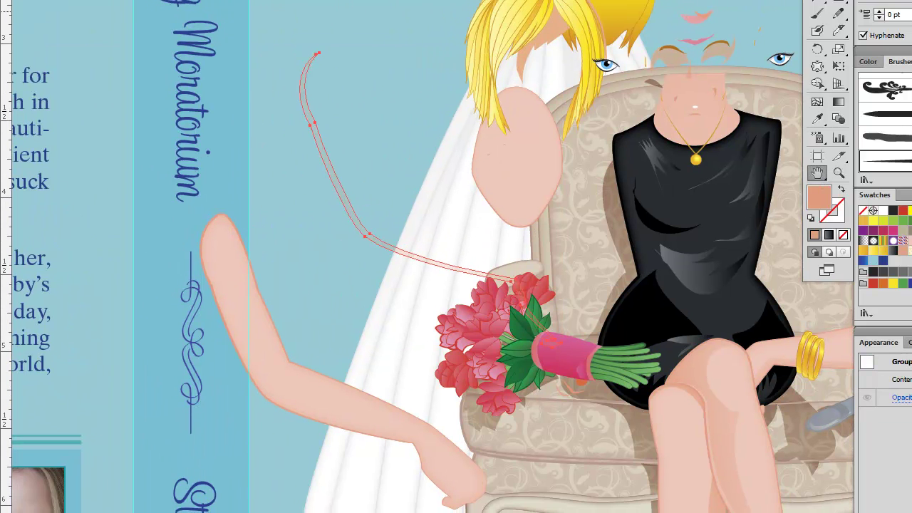
key(v)
drag(457, 270, 369, 438)
click(267, 454)
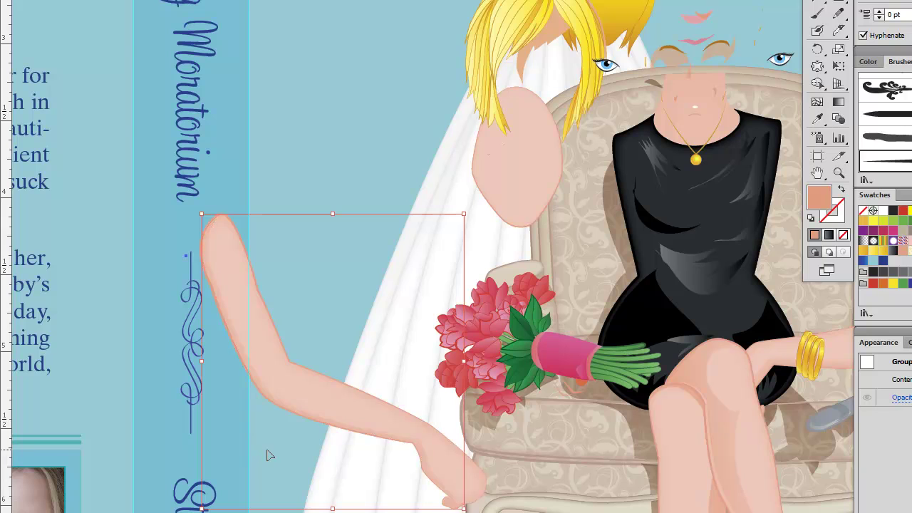
Step: Lift the front arm off its shadow and duplicate it, laying one copy slightly offset over the arm
drag(354, 412, 352, 266)
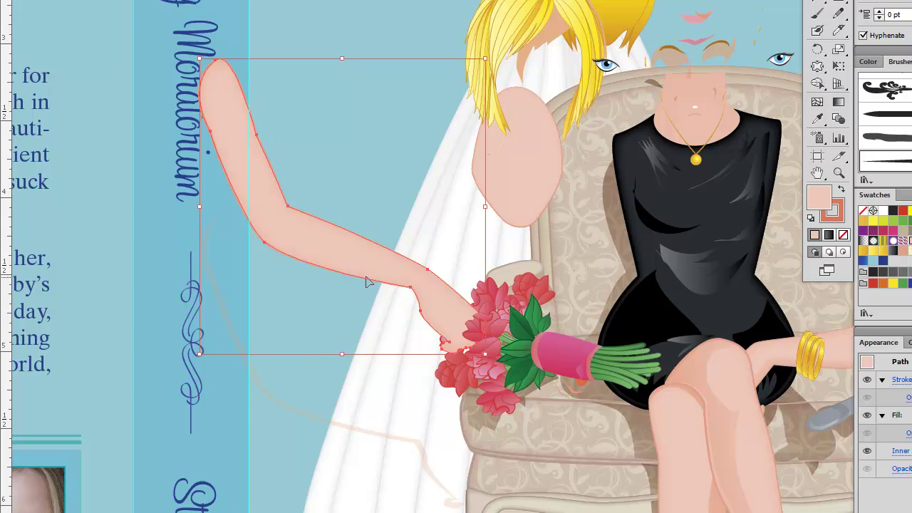
click(566, 261)
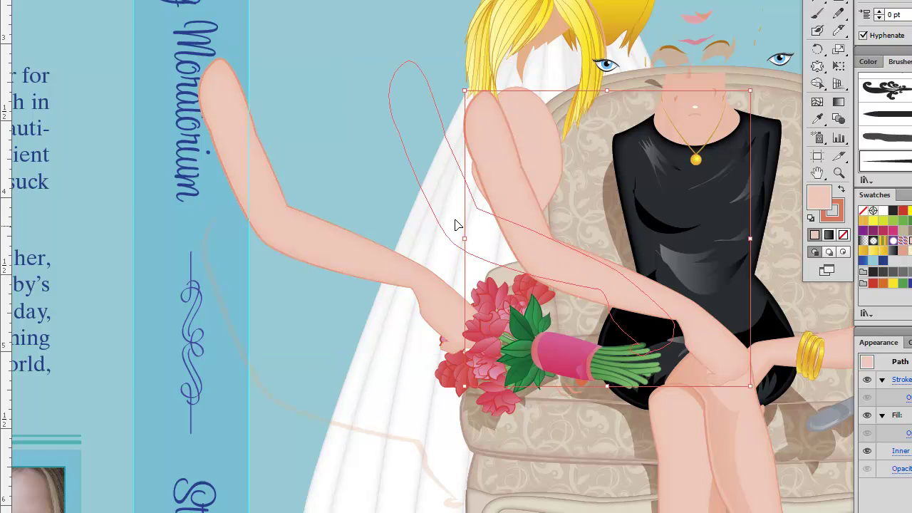
click(320, 217)
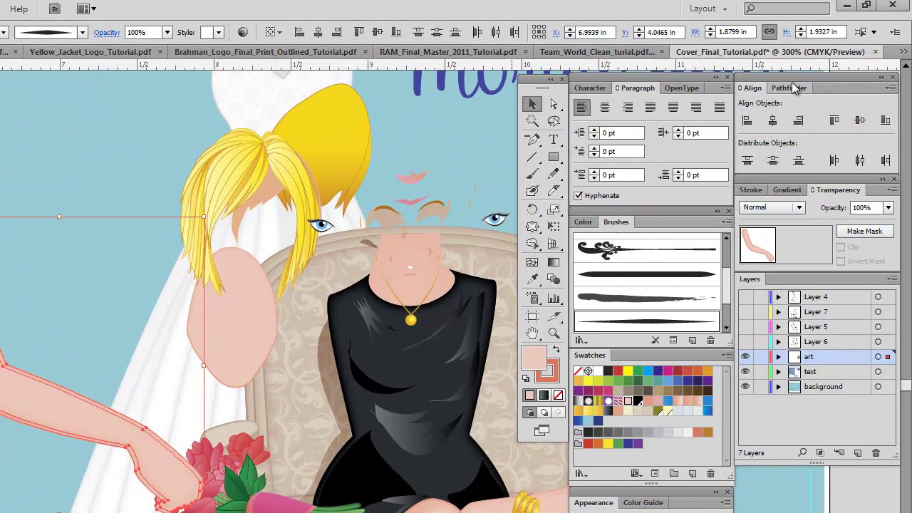
Step: Subtract the offset copy from the arm with Minus Front, and move the remaining sliver down over the existing shadow
click(787, 88)
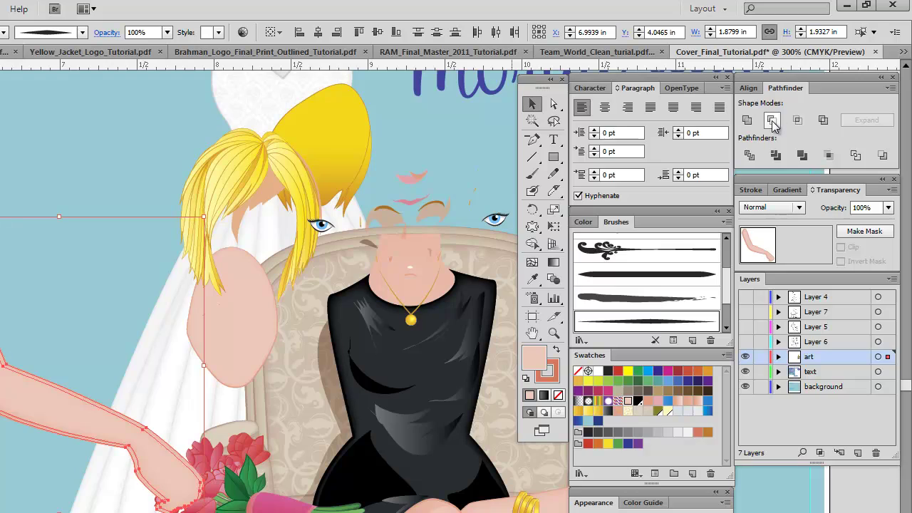
click(775, 123)
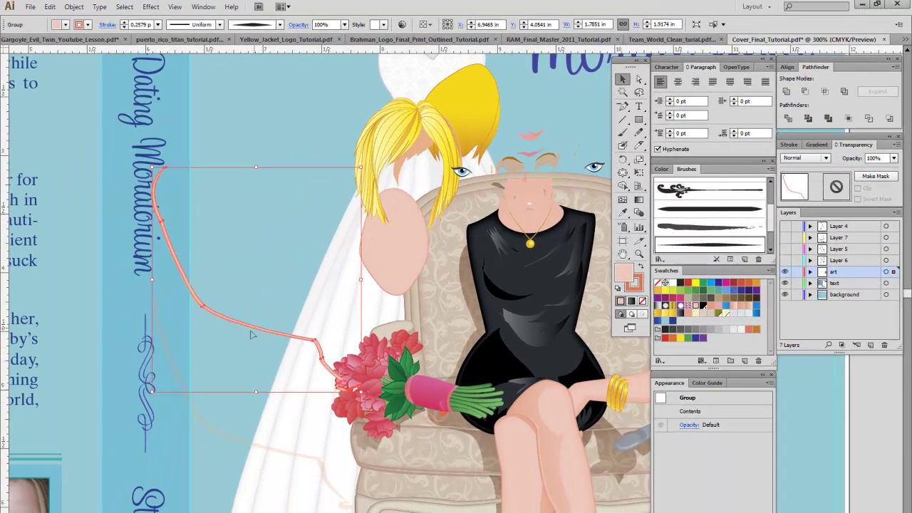
drag(164, 378, 177, 502)
drag(264, 438, 261, 436)
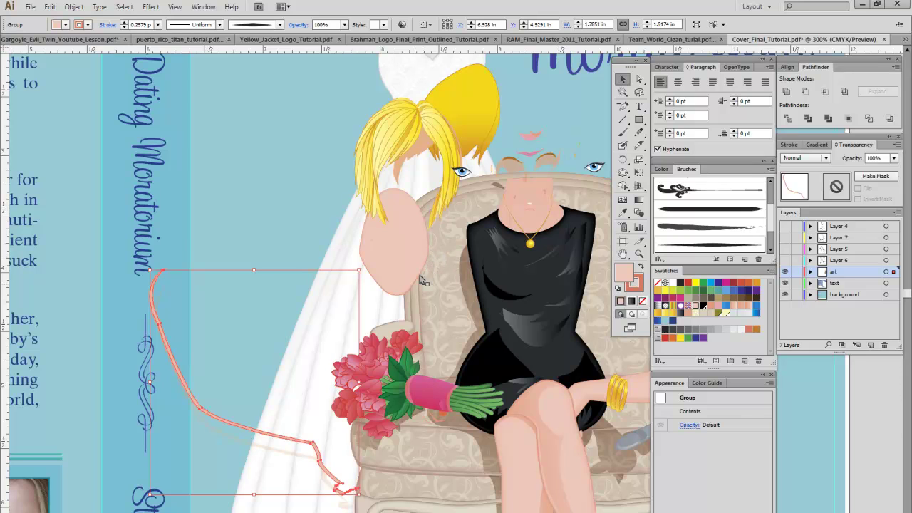
Step: Undo the arm subtraction, delete the spare arm copy and move the front arm back down over its shadow
key(ctrl+z)
key(ctrl+z)
key(ctrl+z)
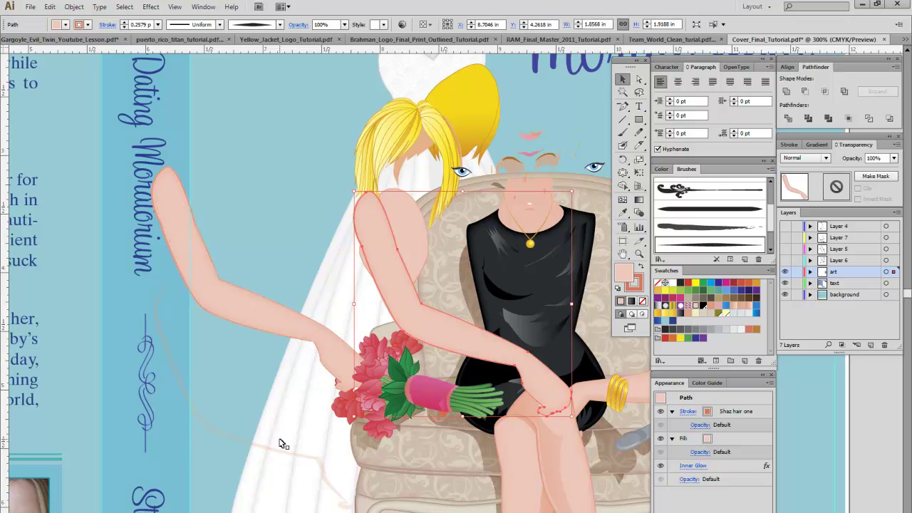
key(Delete)
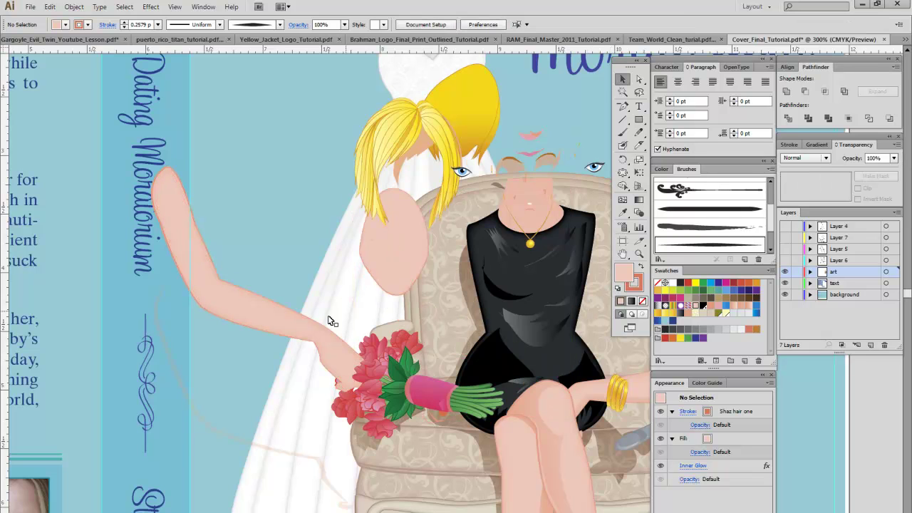
click(299, 461)
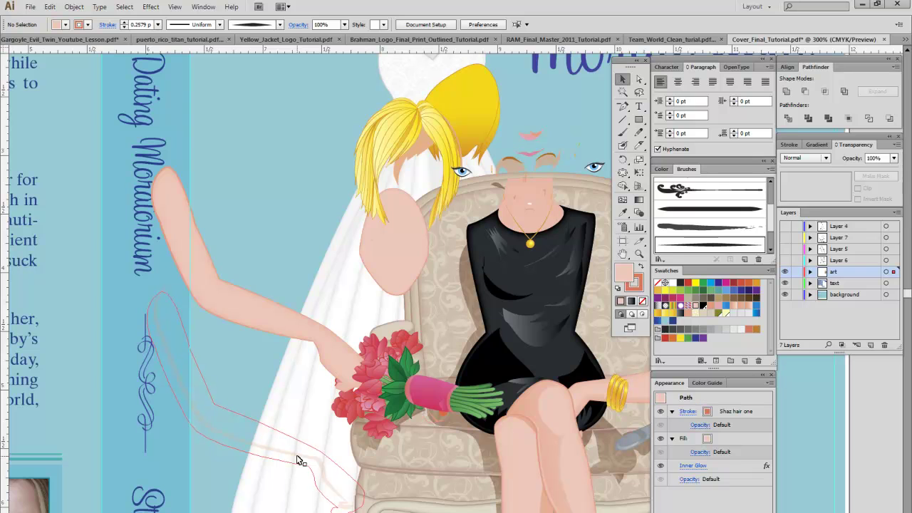
drag(299, 461, 299, 461)
Step: Pull the bouquet's pink wrapper down off the stems, and put it back in place over them
click(639, 253)
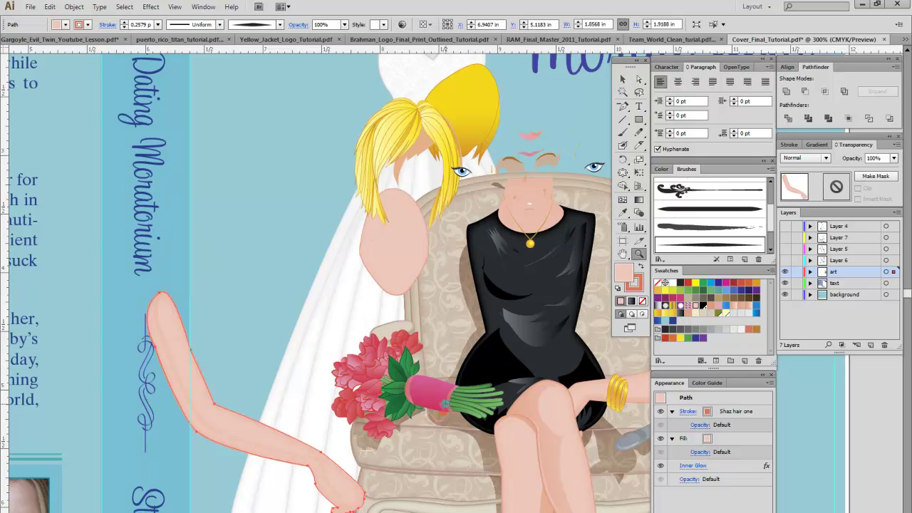
click(445, 401)
click(471, 289)
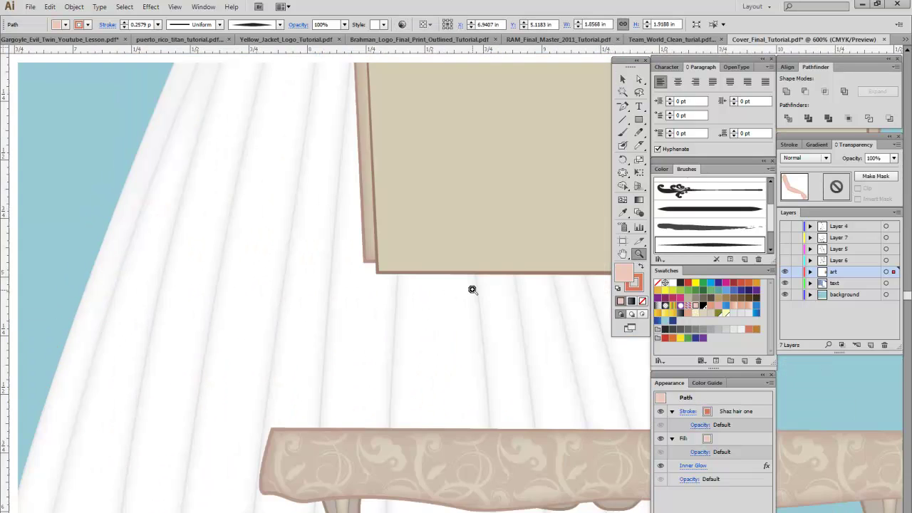
click(464, 285)
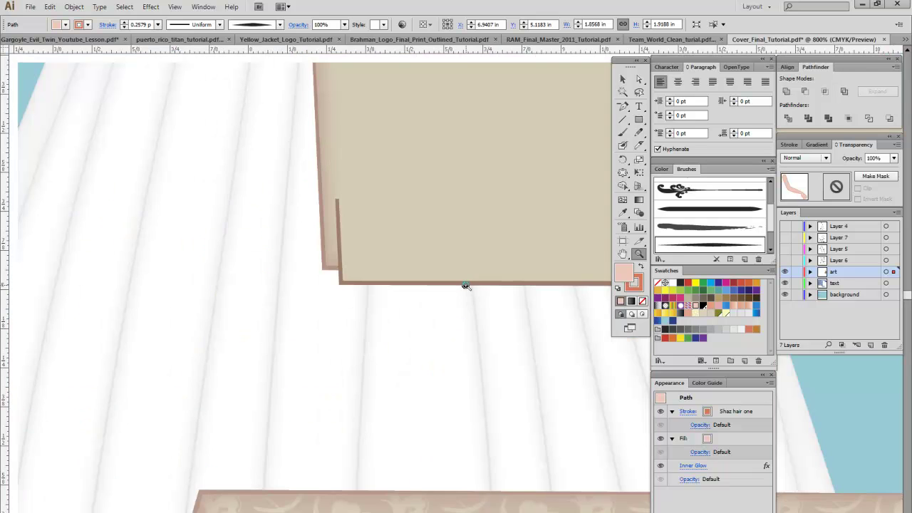
click(639, 79)
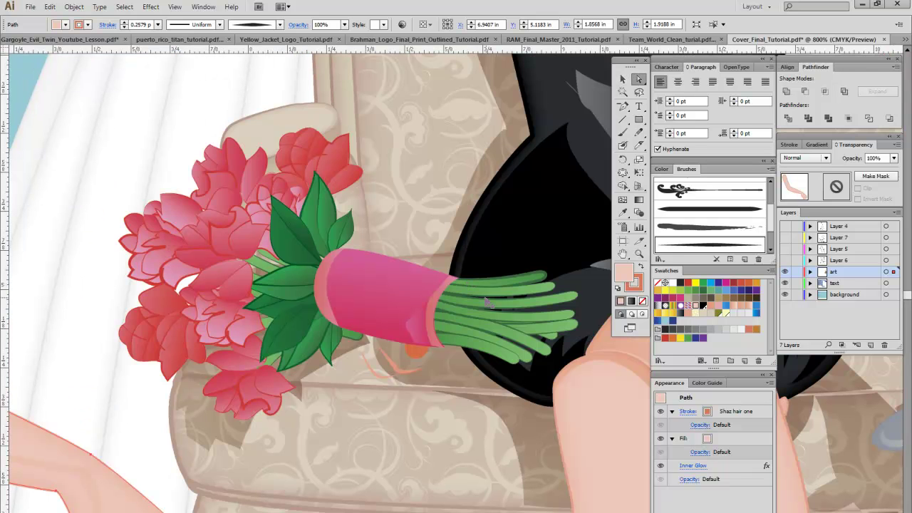
click(485, 308)
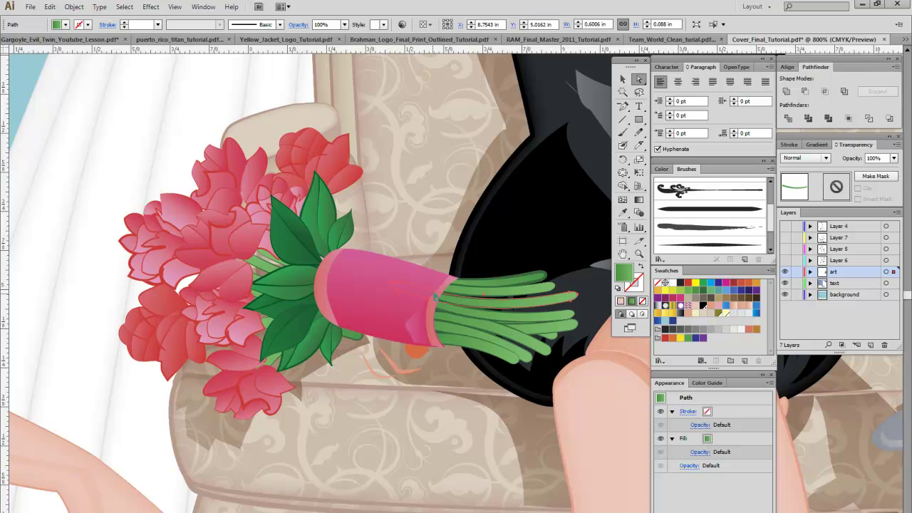
click(397, 310)
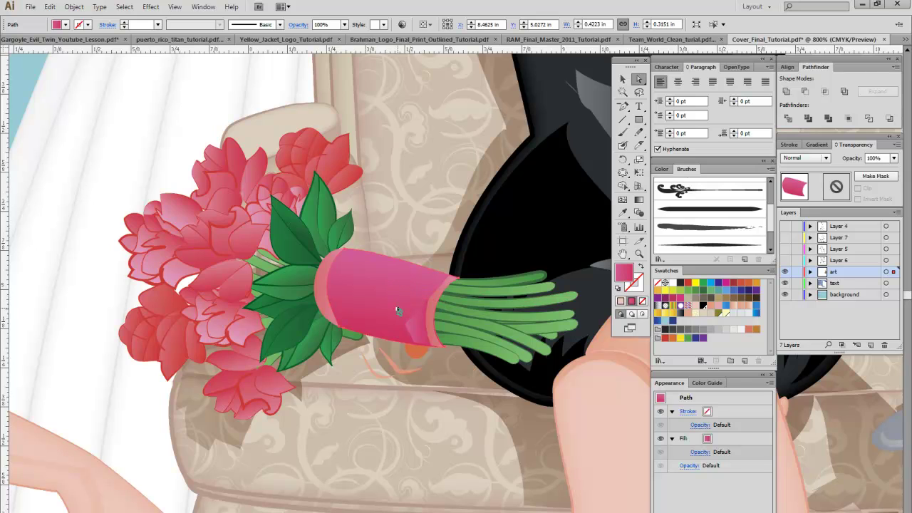
drag(397, 300, 401, 420)
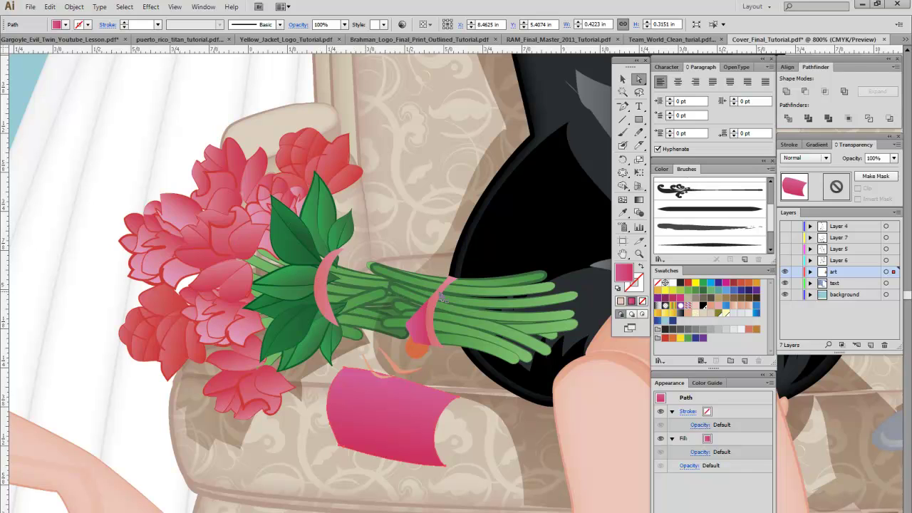
drag(393, 390, 395, 311)
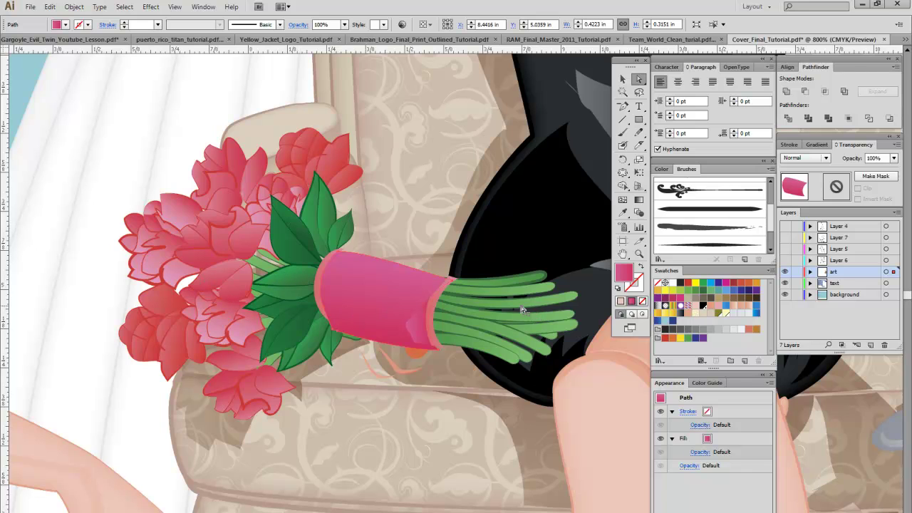
drag(395, 310, 402, 308)
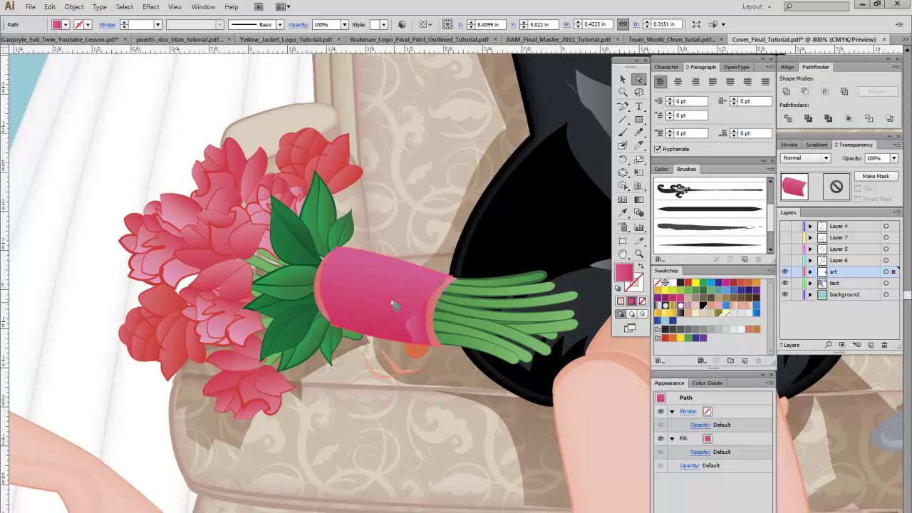
Step: Move the bouquet's pink wrapper down off the stems and select one of the lower green stems
drag(380, 275, 365, 428)
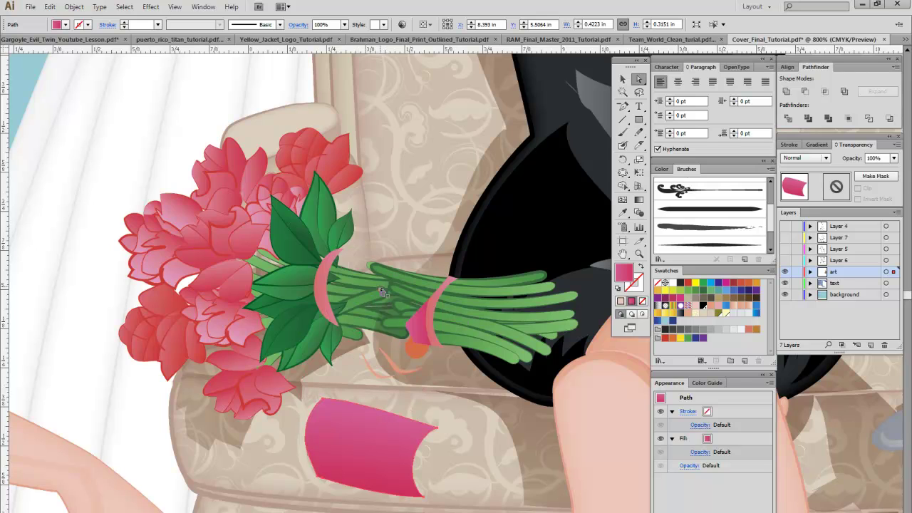
click(411, 283)
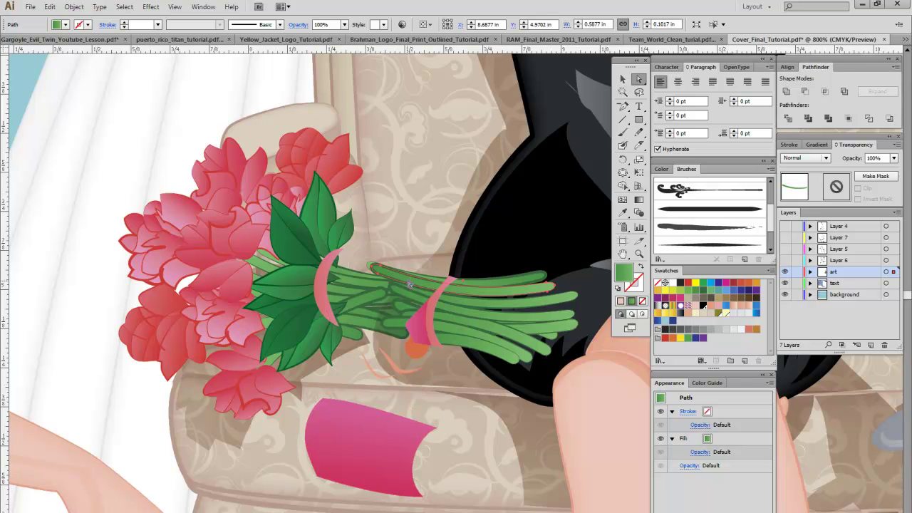
click(503, 334)
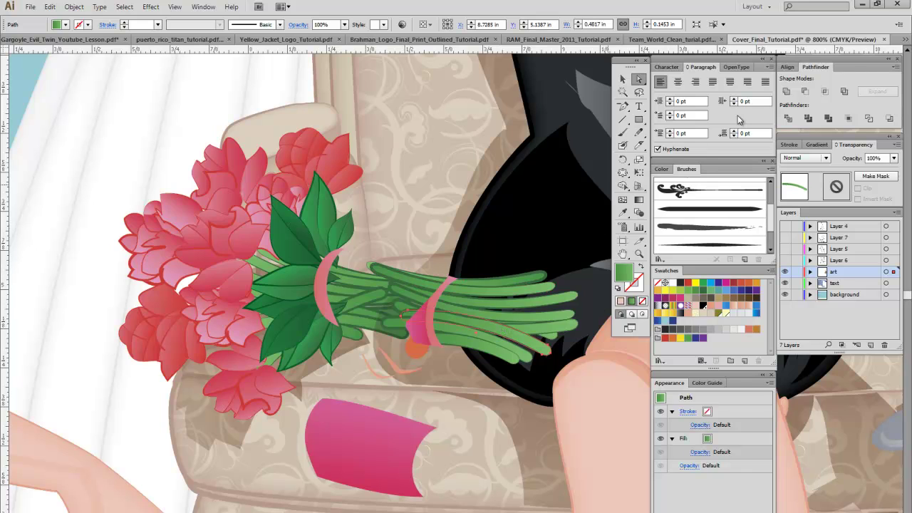
Step: Draw a horizontal rounded rectangle about 0.59 by 0.05 in above the stems, filled with the stems' green gradient
click(640, 120)
drag(639, 119, 673, 118)
mouse_move(349, 181)
mouse_down()
mouse_move(459, 198)
mouse_move(533, 194)
mouse_up()
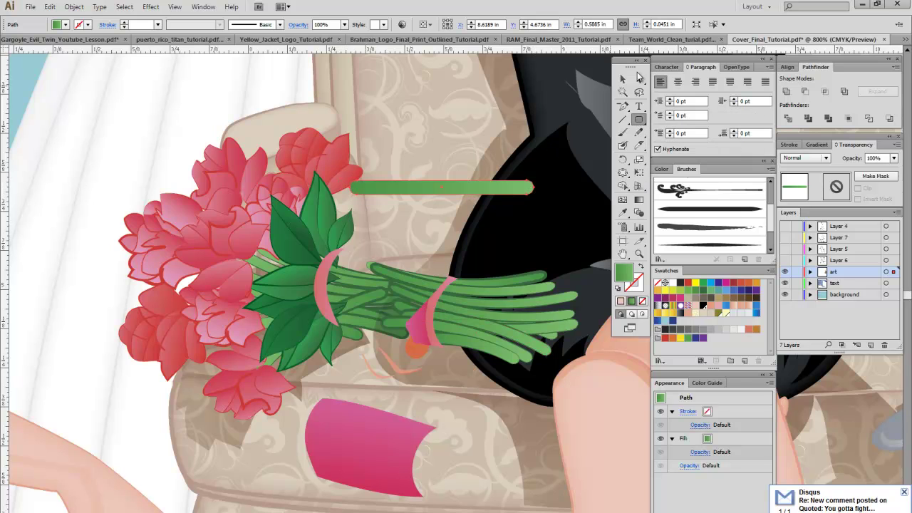
Step: Select the stem group and individual curved stems to examine how they are shaped and layered
click(622, 79)
click(529, 284)
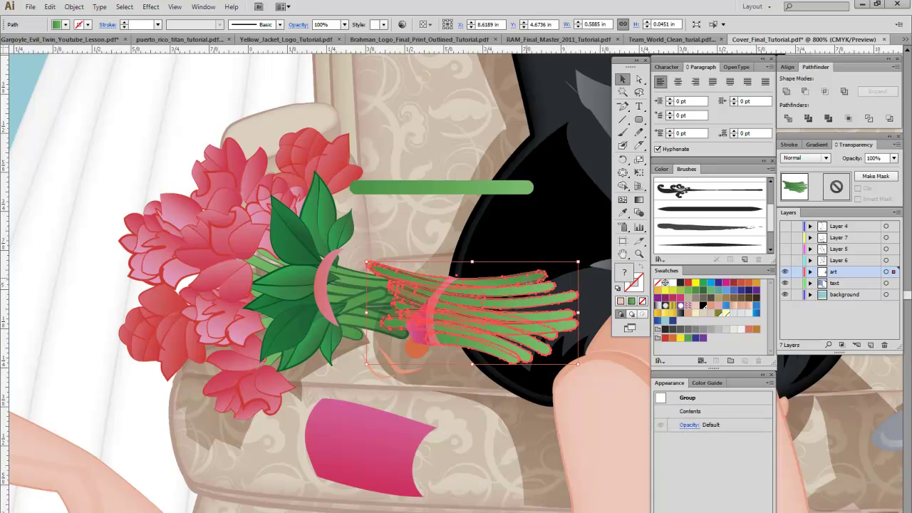
click(639, 79)
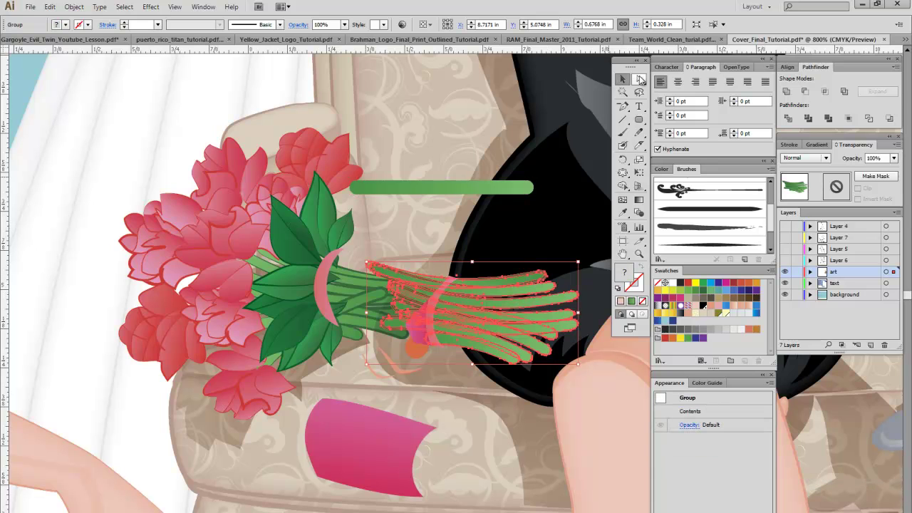
click(360, 305)
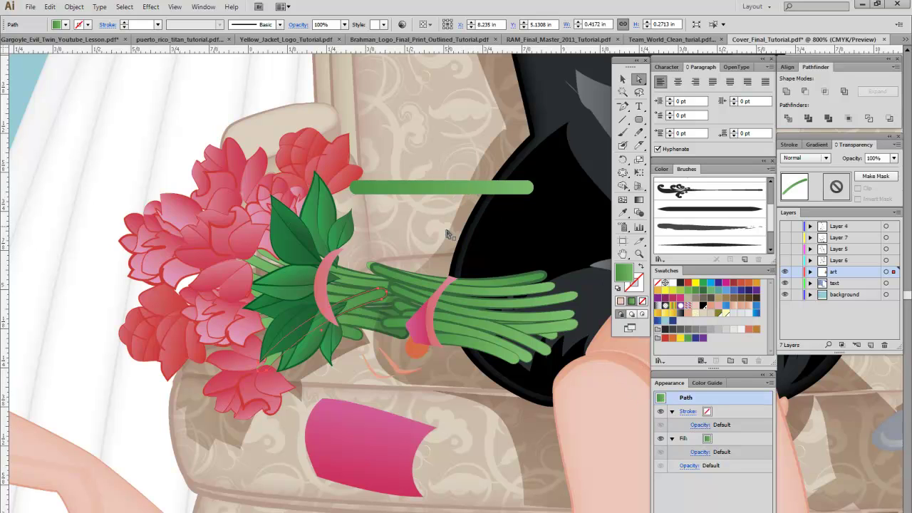
click(412, 285)
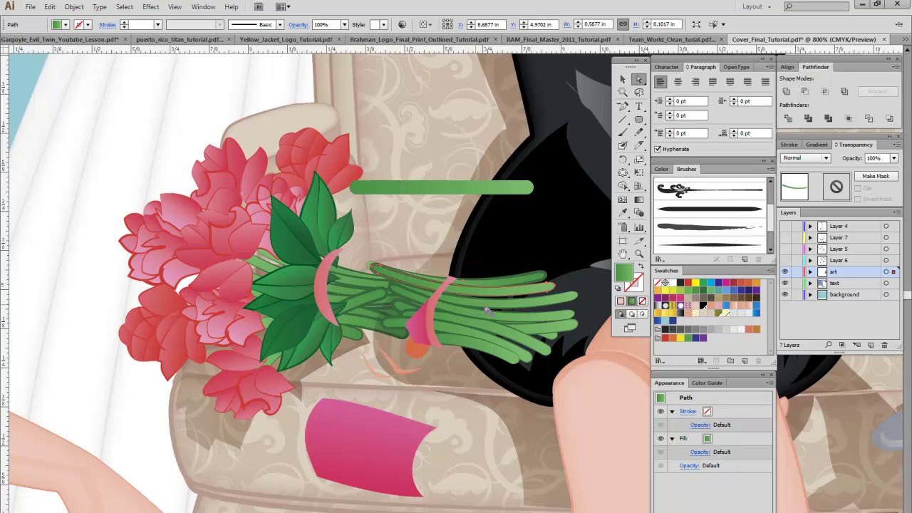
Step: Apply a horizontal Arc warp with a -26% bend to the green bar and place it just above the stems
drag(442, 191, 470, 191)
click(151, 7)
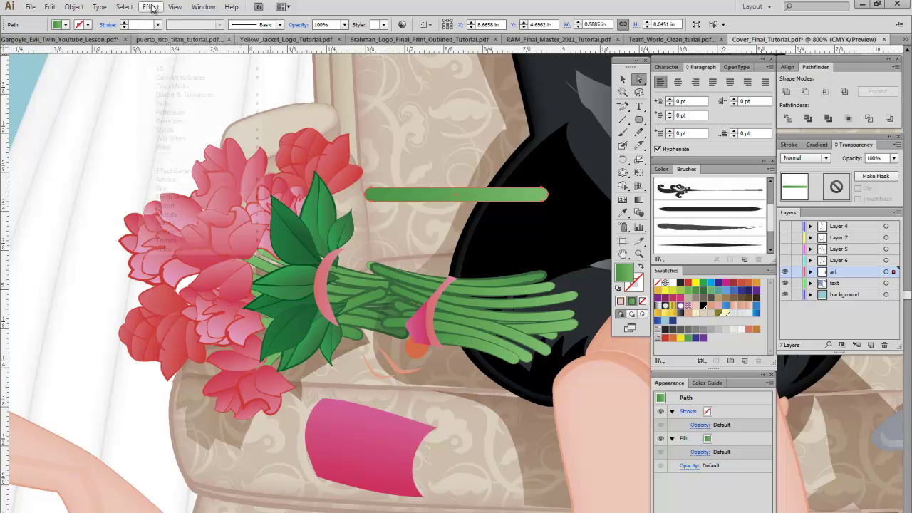
mouse_move(180, 148)
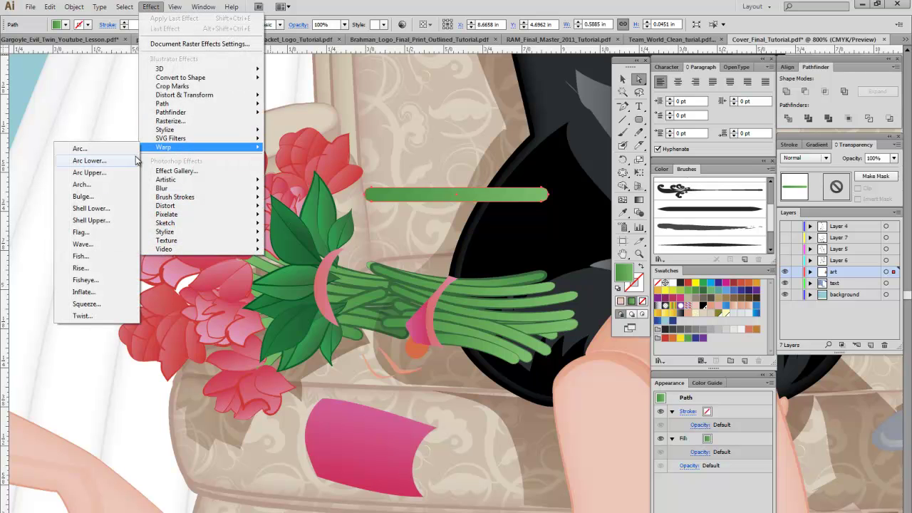
click(89, 150)
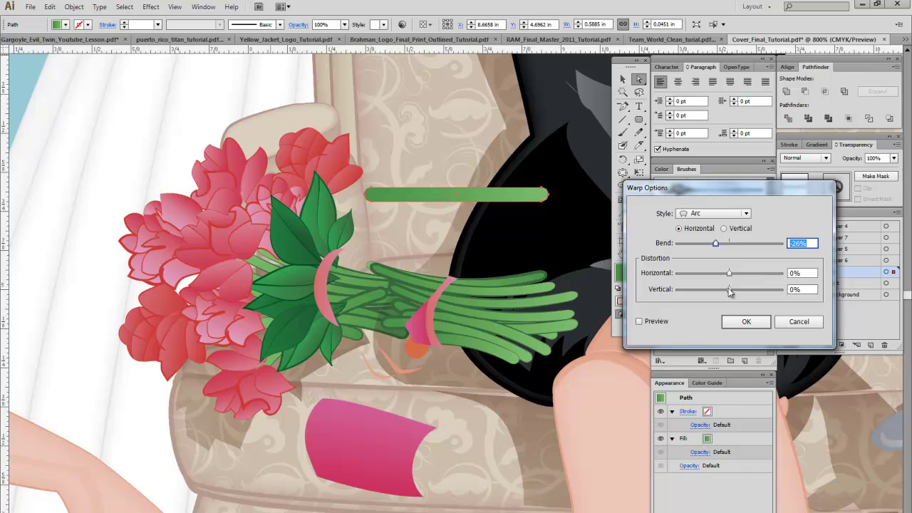
click(640, 321)
click(747, 322)
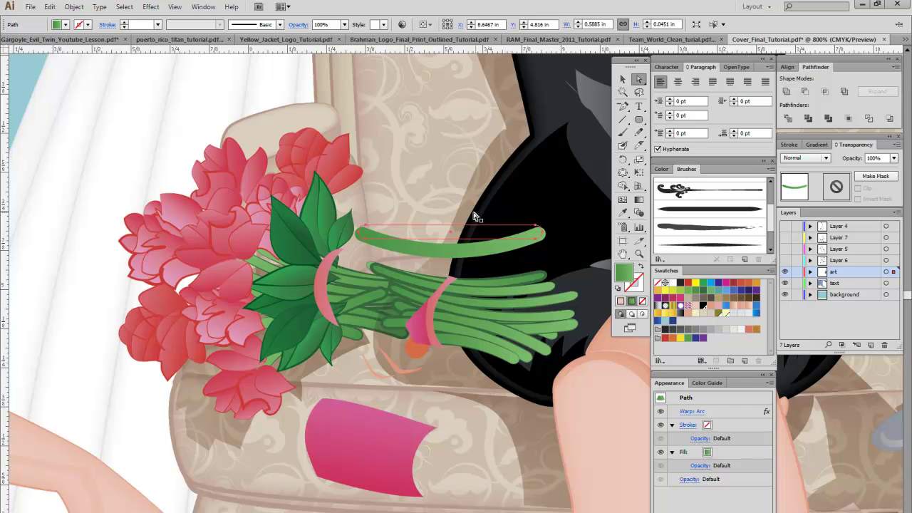
Step: Expand the appearance of the arc-warped green bar into a plain curved path
click(434, 211)
click(531, 243)
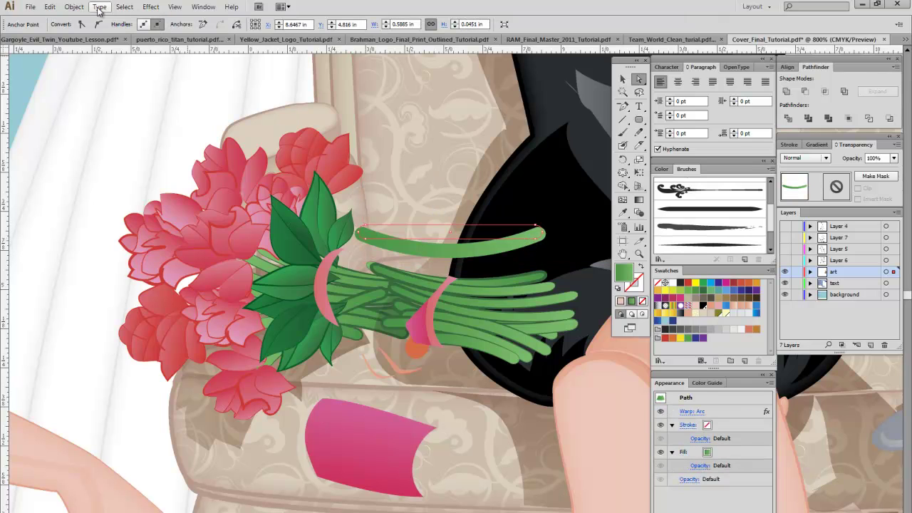
click(74, 7)
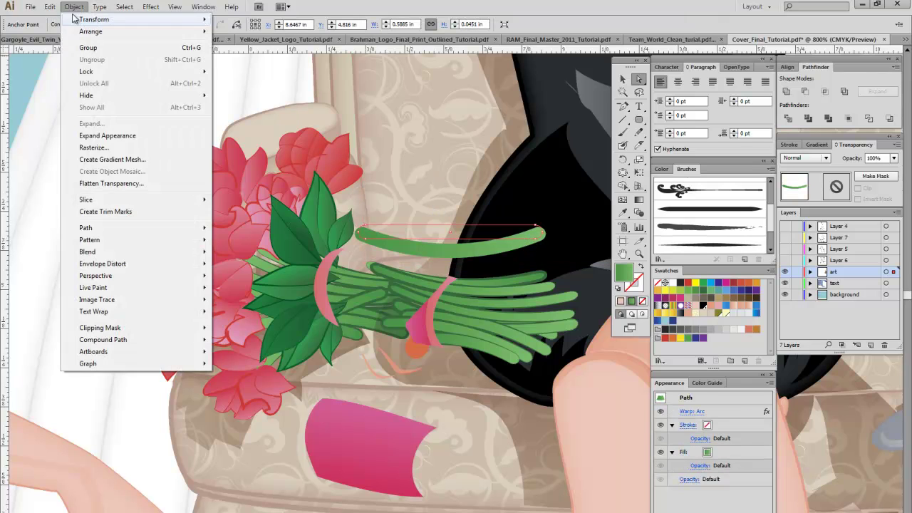
click(111, 136)
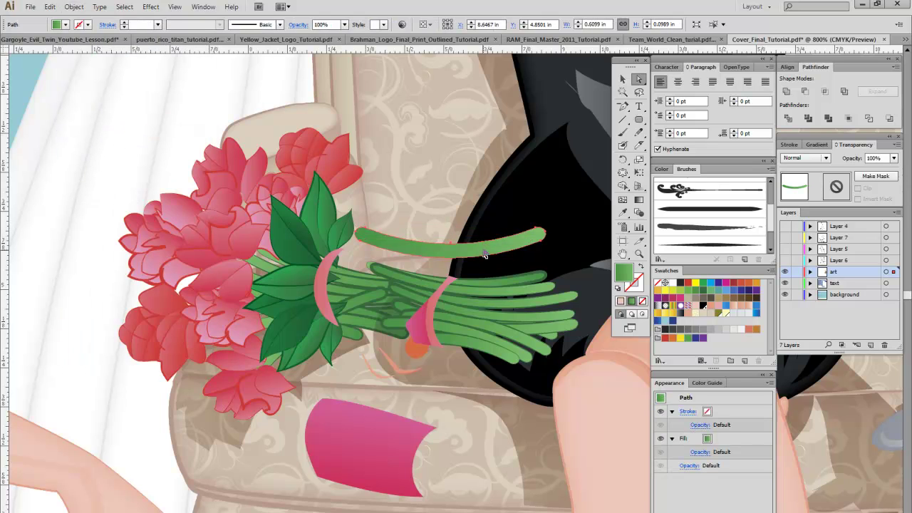
Step: Shift the expanded stem slightly toward the bouquet's stems and rotate it clockwise
drag(485, 254, 494, 261)
key(v)
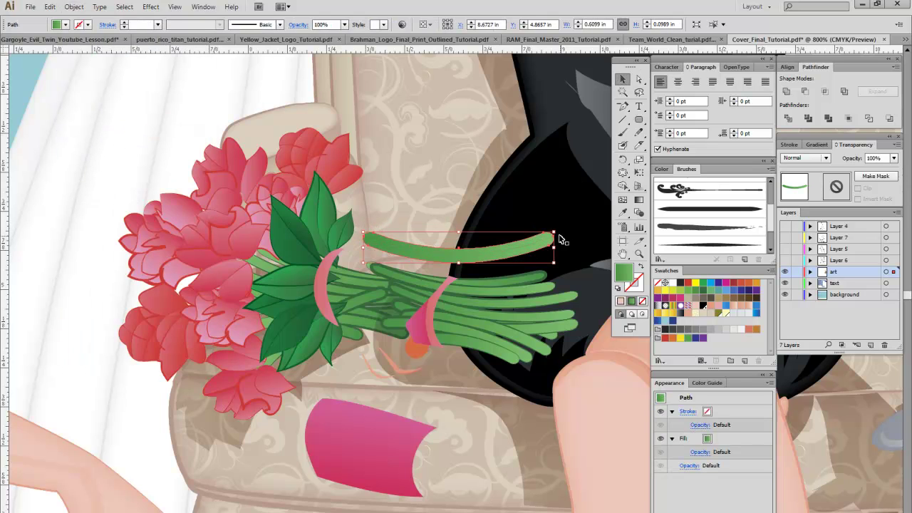
drag(560, 262, 533, 310)
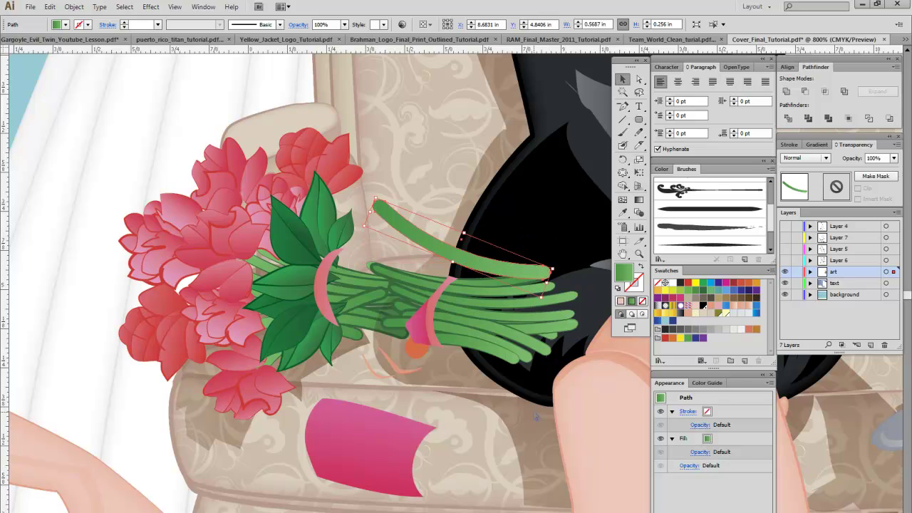
click(561, 271)
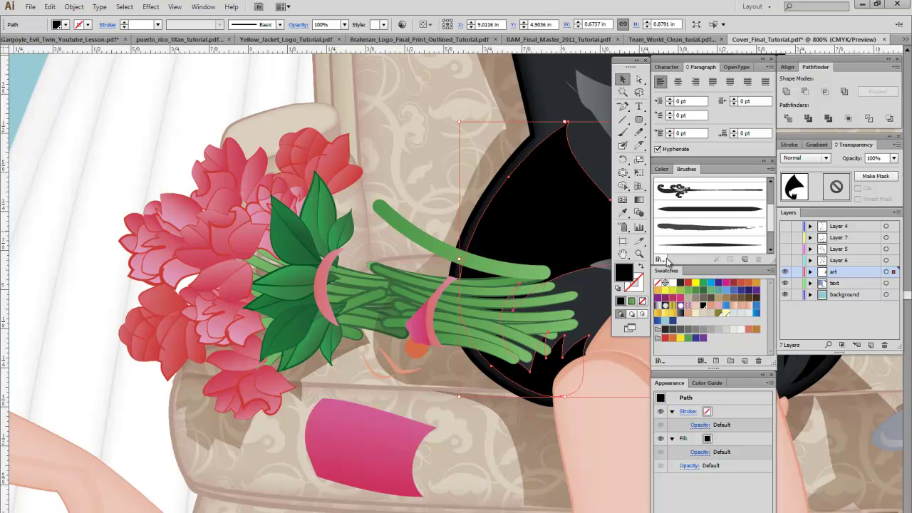
Step: Undo the curved stem's rotation, move and appearance expansion, restoring the live Arc warp
alt+click(551, 279)
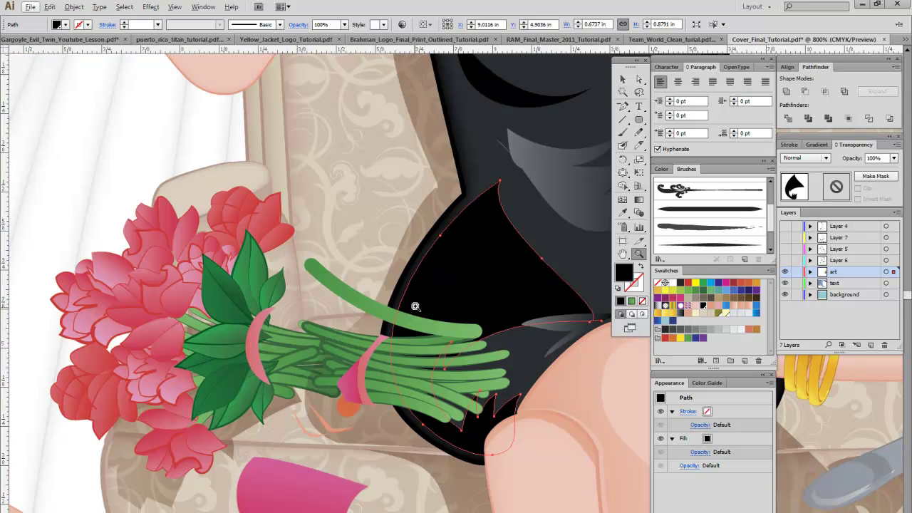
click(416, 307)
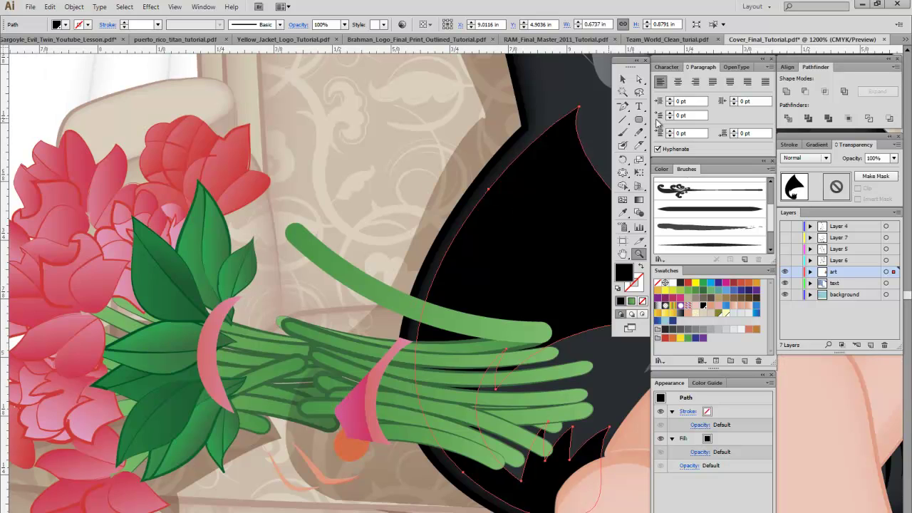
click(622, 79)
click(453, 326)
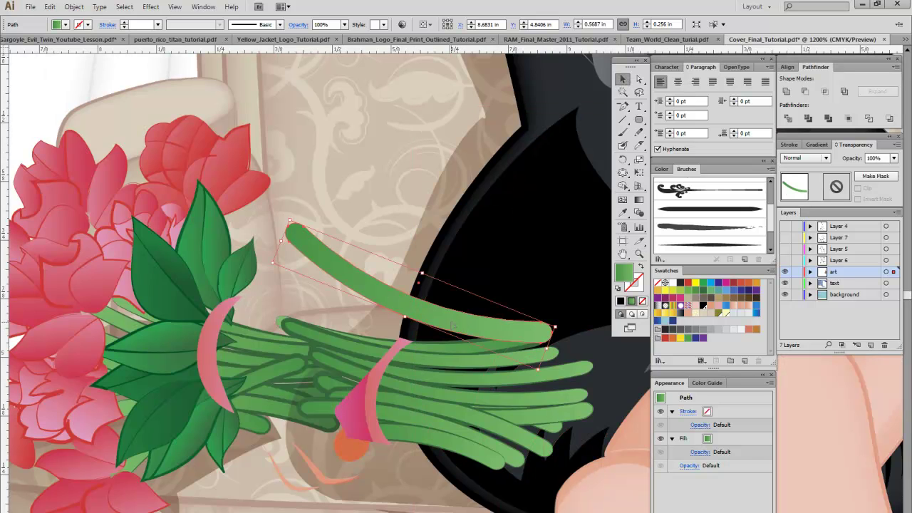
key(ctrl+z)
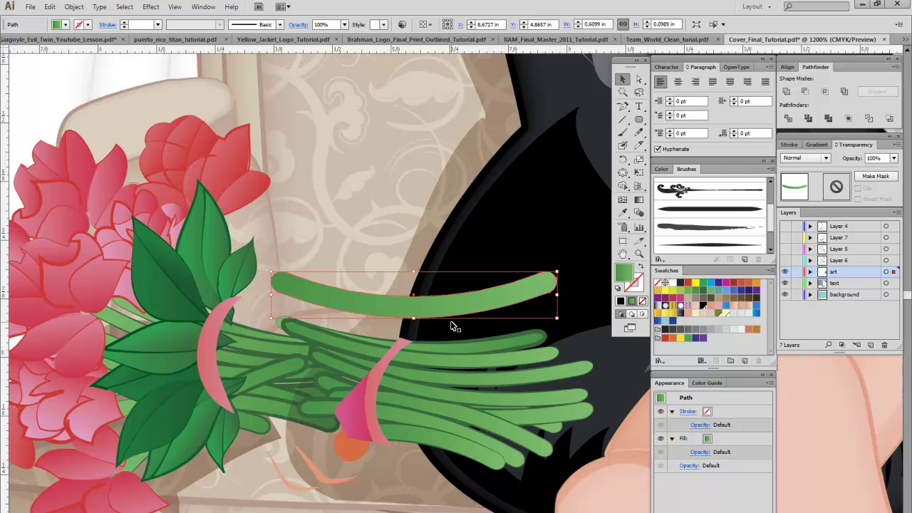
key(ctrl+z)
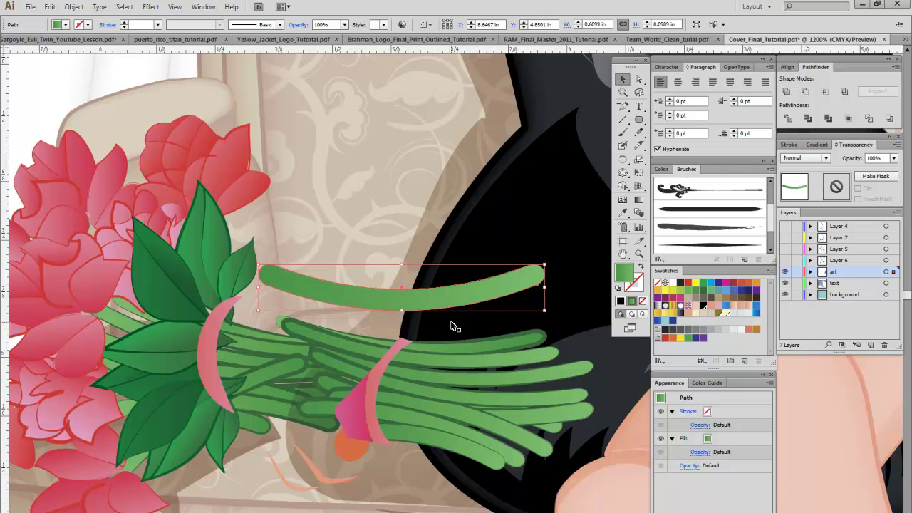
key(ctrl+shift+z)
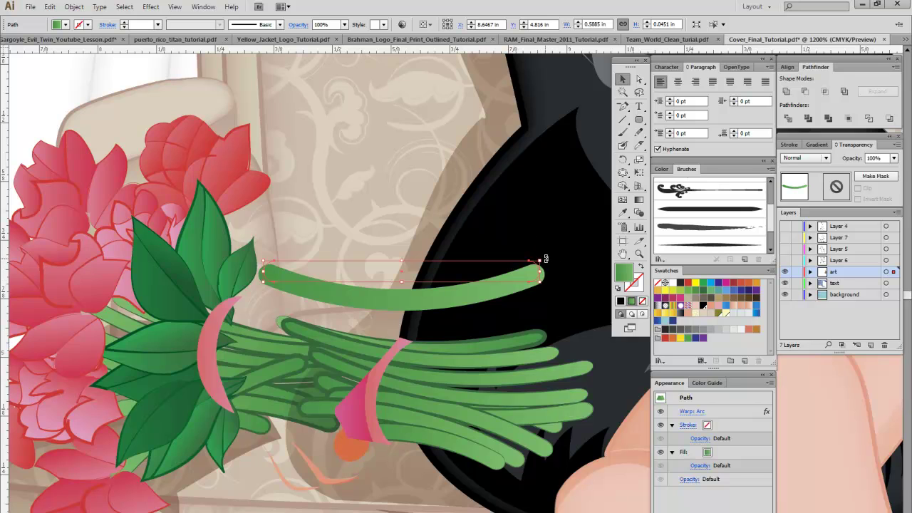
Step: Try to rotate the unexpanded arc-warped stem, and undo the rotation
drag(542, 259, 414, 251)
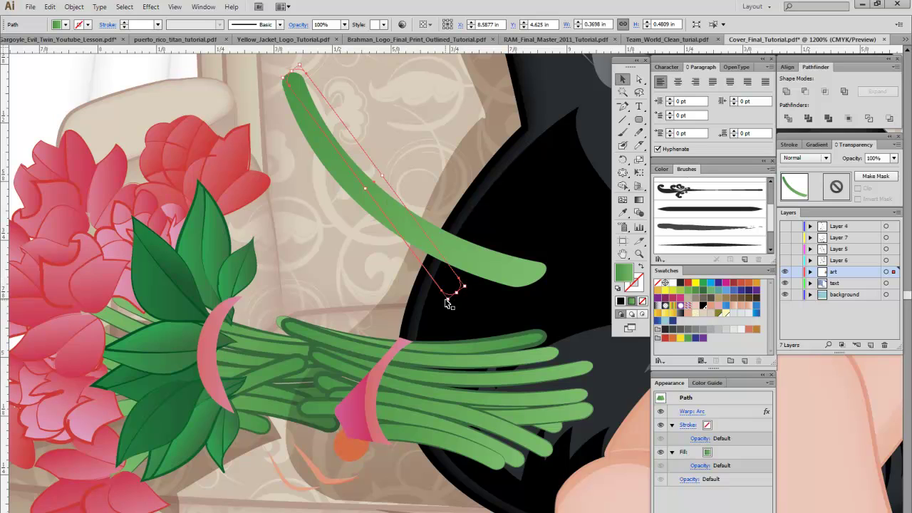
key(ctrl+z)
key(ctrl+z)
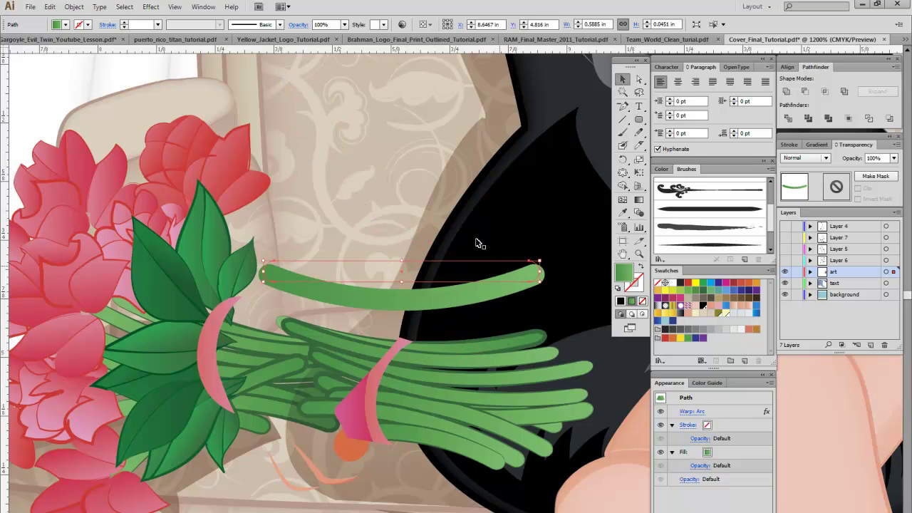
Step: Look over the available Warp effect styles and shift the arc-warped green stem slightly farther above the bouquet's stems
click(151, 7)
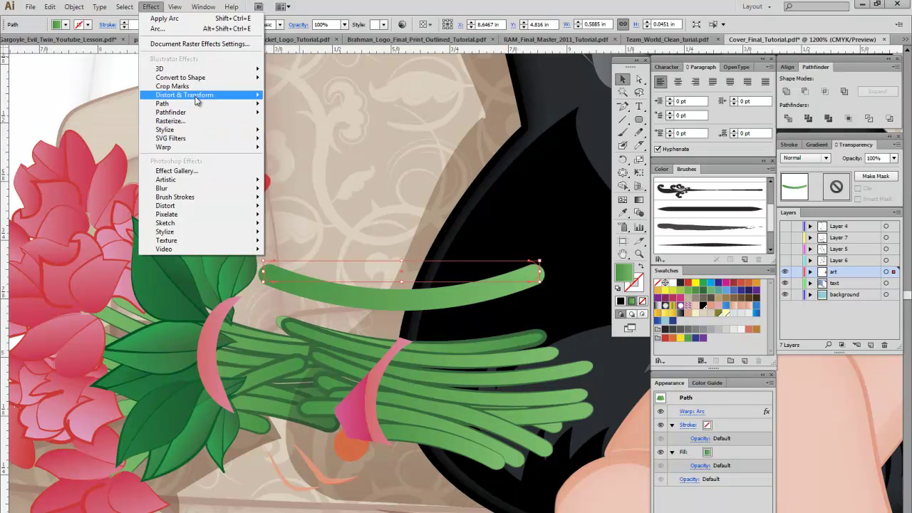
mouse_move(196, 100)
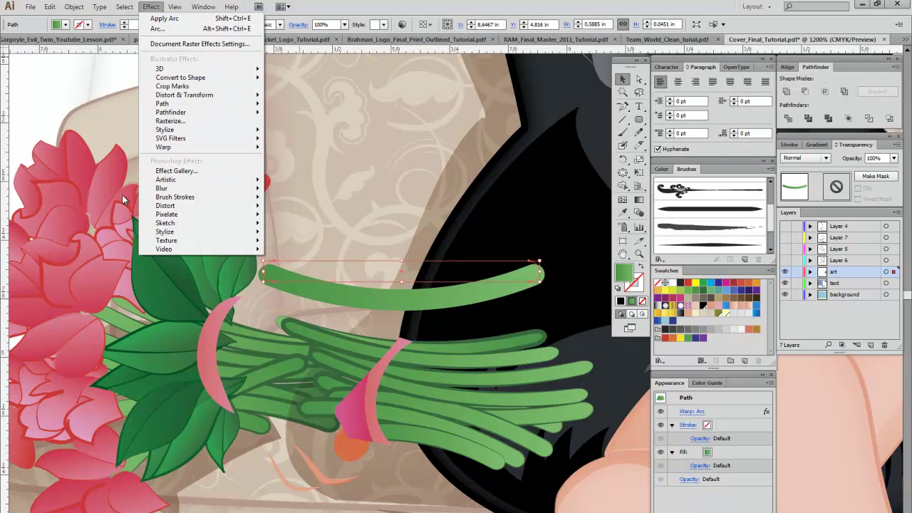
mouse_move(193, 148)
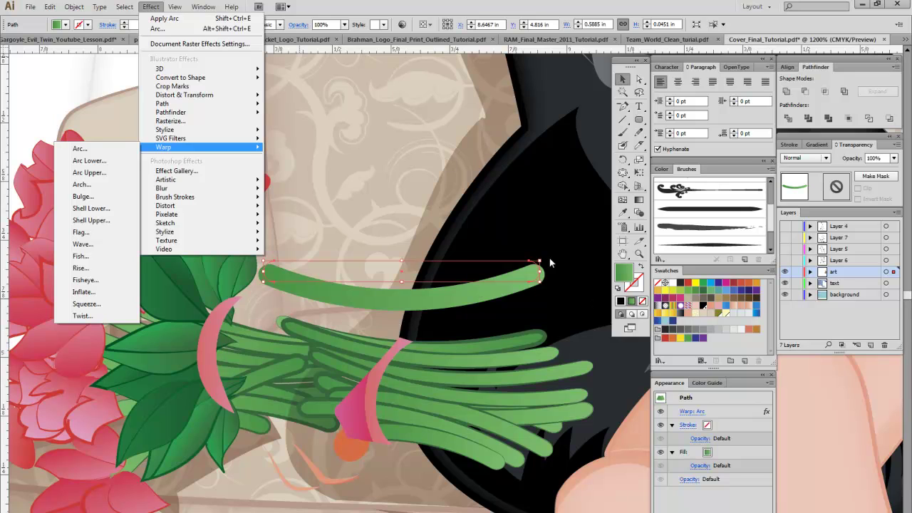
click(464, 287)
drag(464, 286, 457, 272)
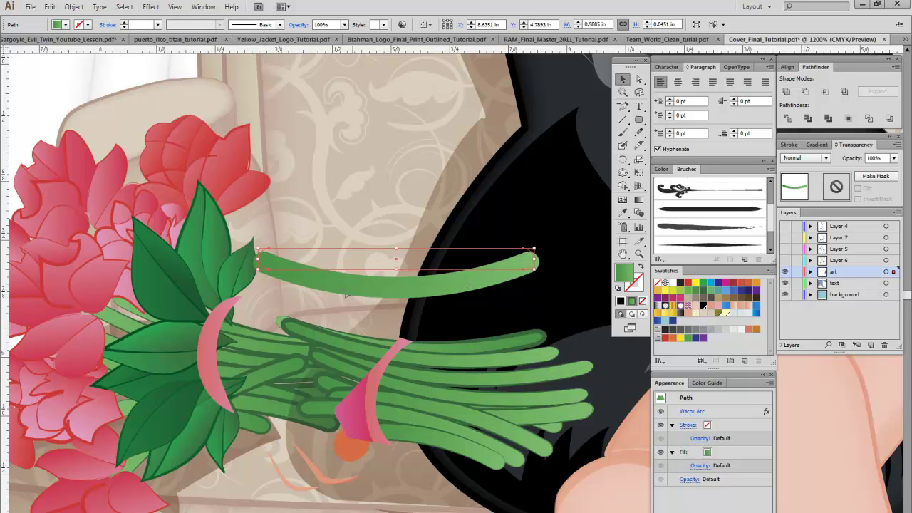
Step: Move two upper leaf groups out of the bouquet to the open area above the arc-warped stem
click(171, 292)
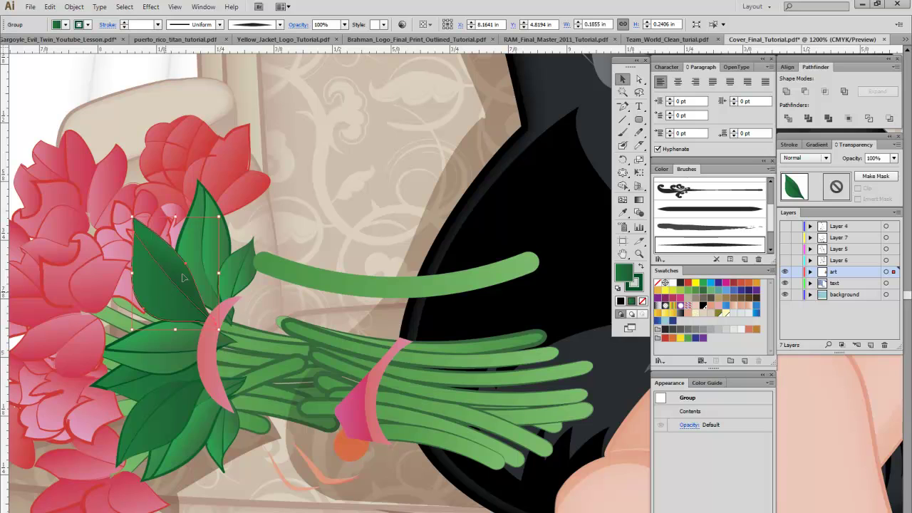
drag(314, 202, 318, 207)
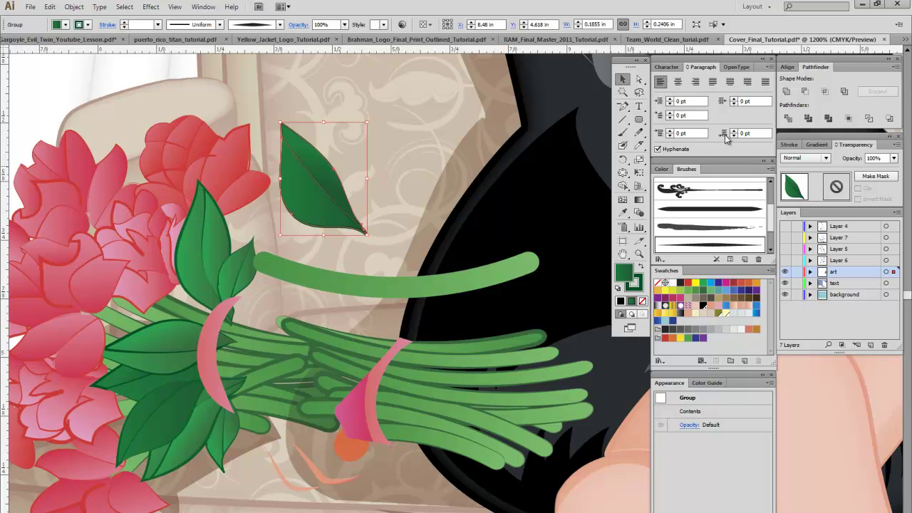
click(199, 253)
drag(199, 254, 386, 153)
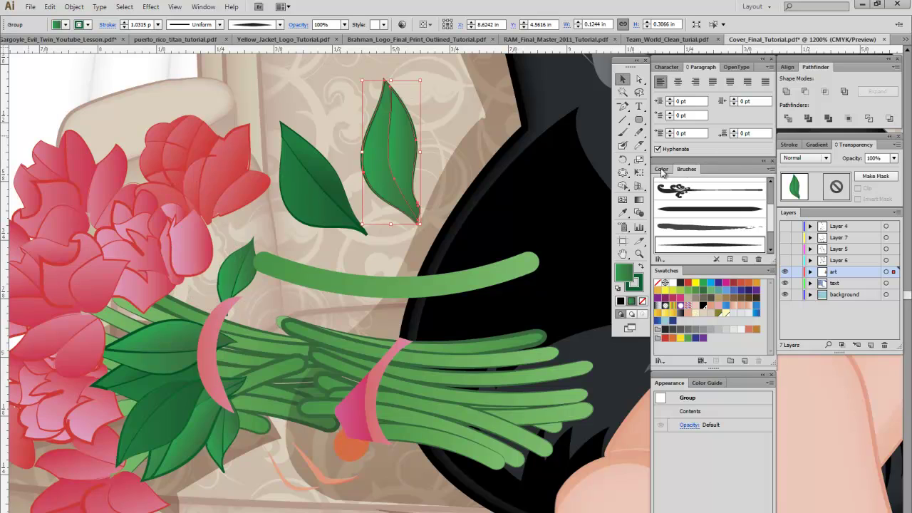
Step: Draw a freehand leaf about 0.22 by 0.28 in with the Pencil tool beside the two separated leaves, with a 0.5 pt stroke
click(640, 133)
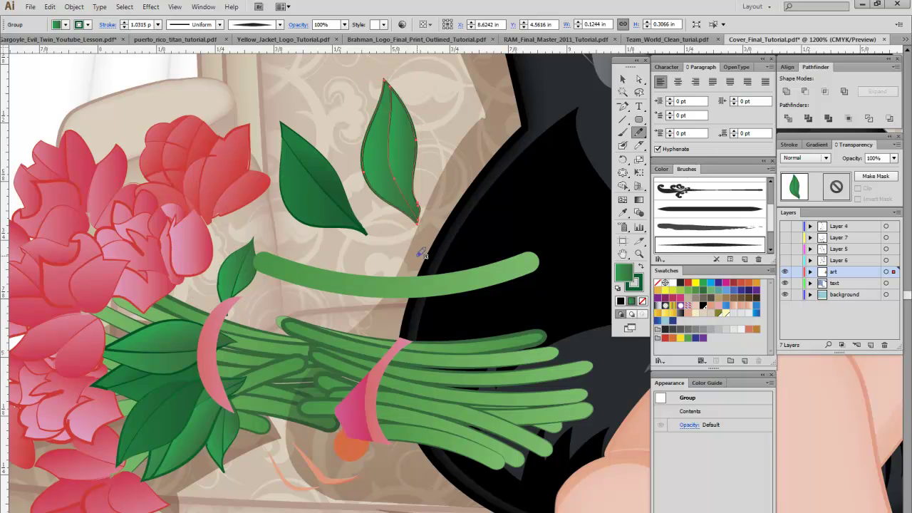
mouse_move(516, 135)
mouse_down()
mouse_move(512, 180)
mouse_move(422, 256)
mouse_up()
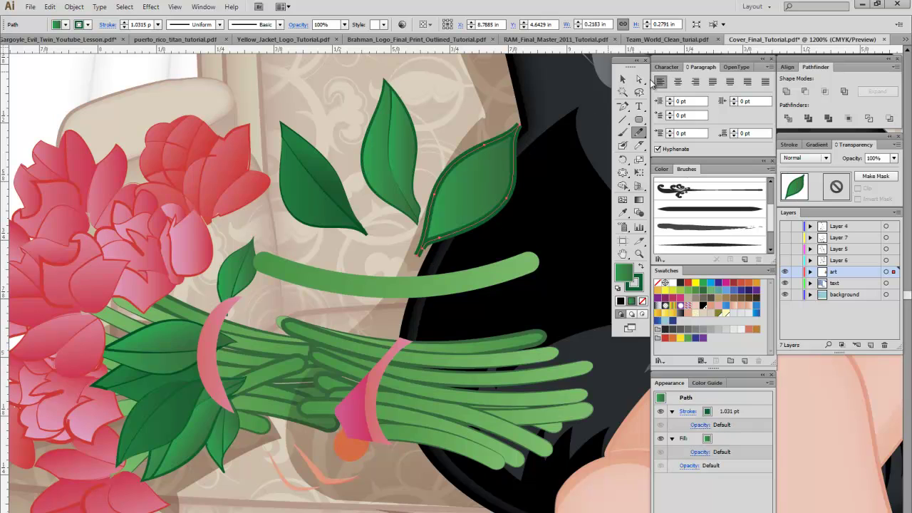
click(639, 79)
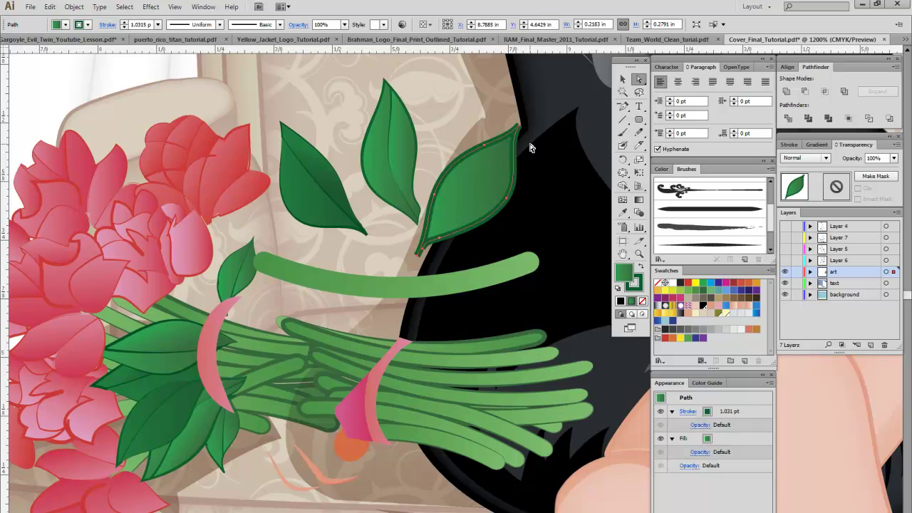
click(725, 414)
click(757, 413)
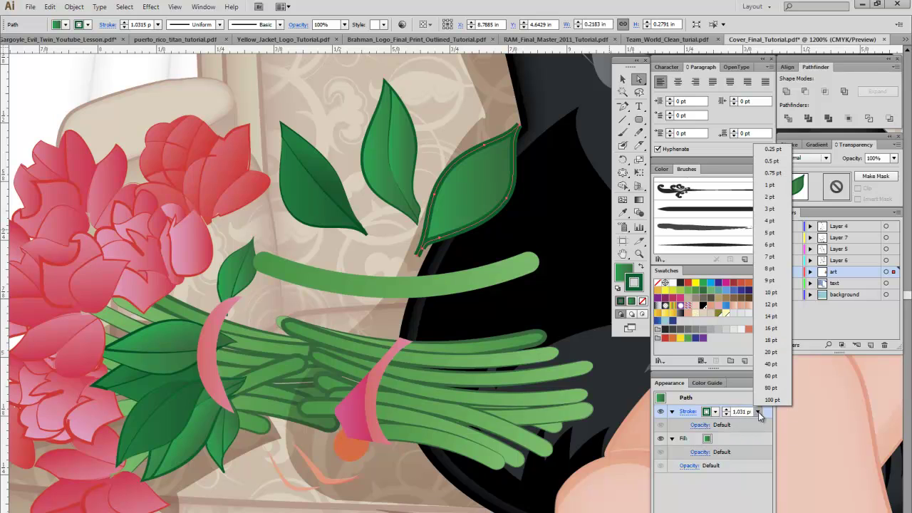
click(773, 165)
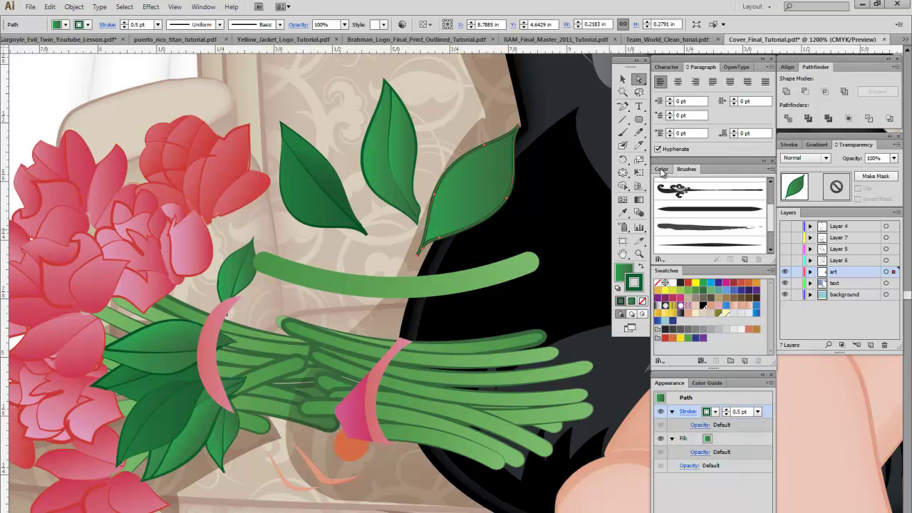
Step: Cut the new leaf lengthwise from base to tip with the Knife tool, splitting it into two halves along a midrib
click(626, 79)
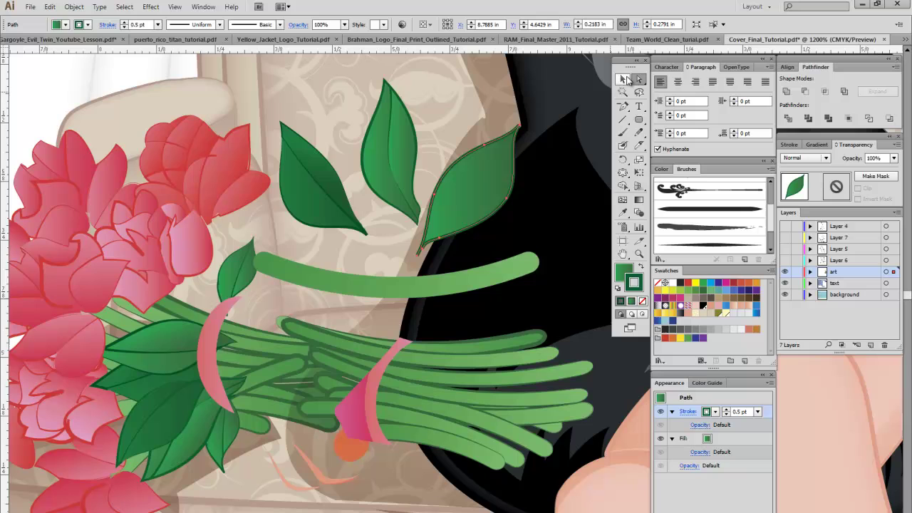
click(460, 107)
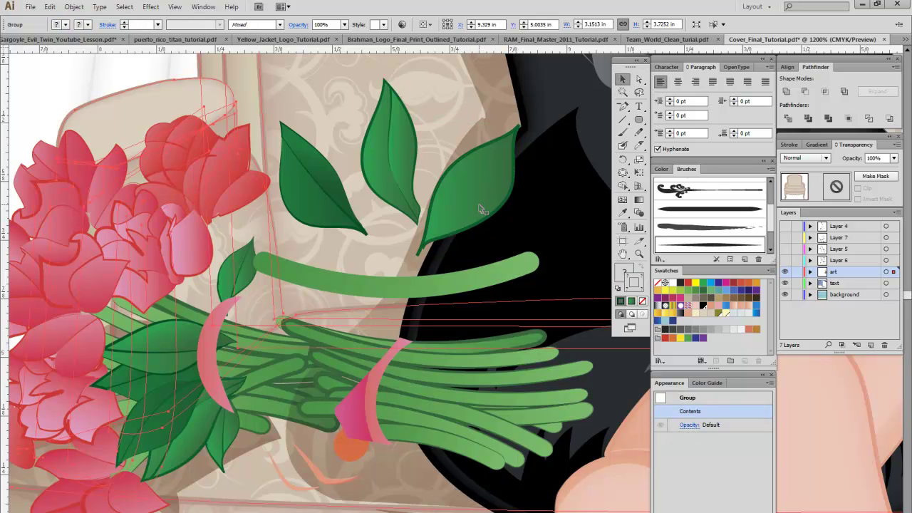
click(481, 209)
click(640, 146)
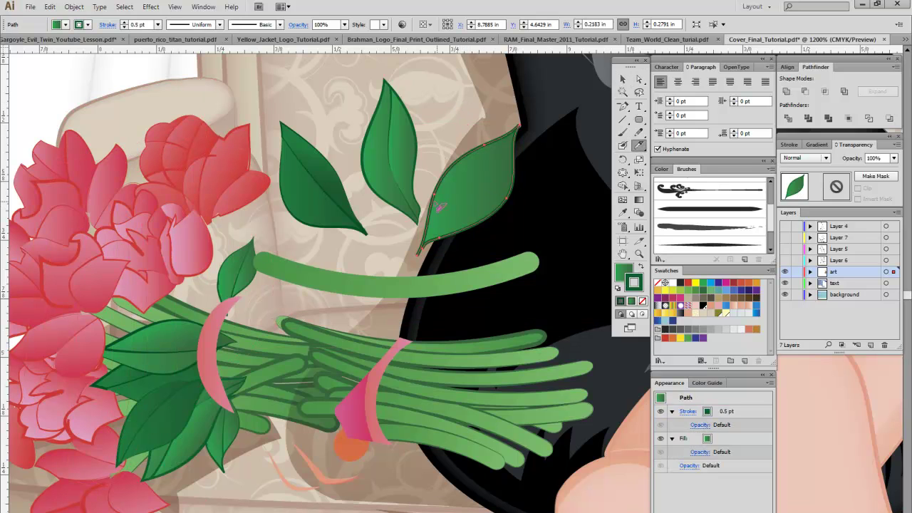
mouse_move(421, 251)
mouse_down()
mouse_move(487, 186)
mouse_move(528, 121)
mouse_up()
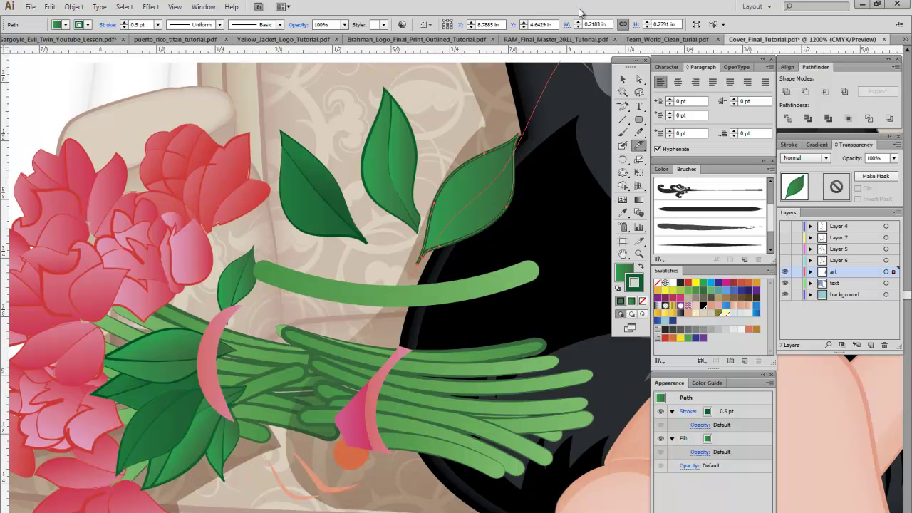
scroll(528, 121, up, 1)
Step: Redirect the linear gradient on the new leaf's lower half to about -60° with the Gradient tool, and deselect the leaf
click(638, 82)
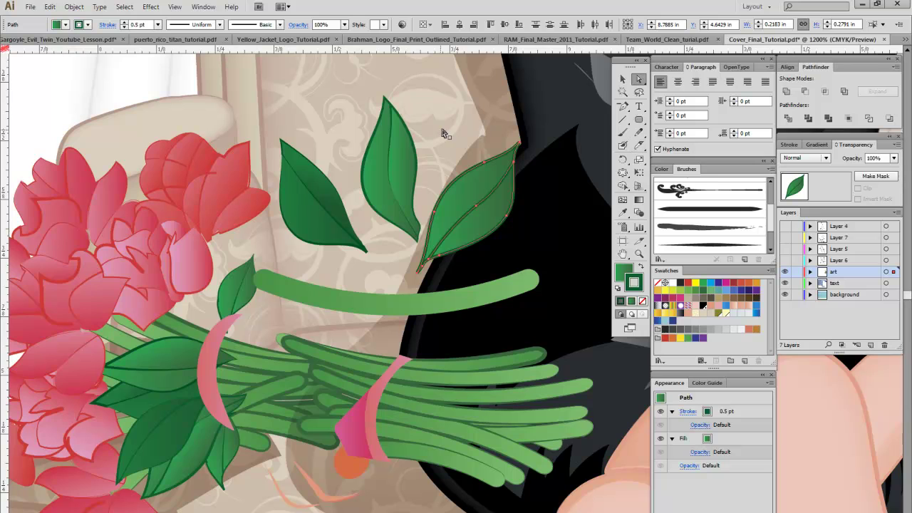
click(451, 136)
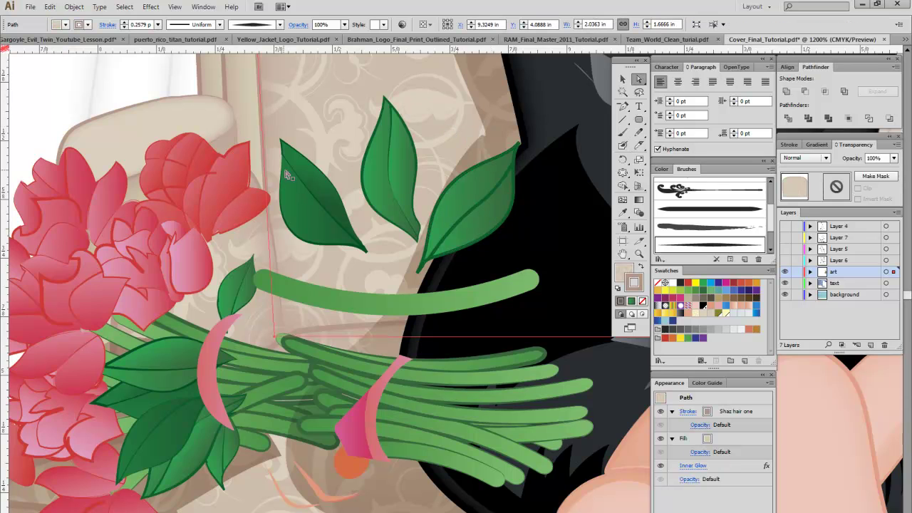
click(487, 225)
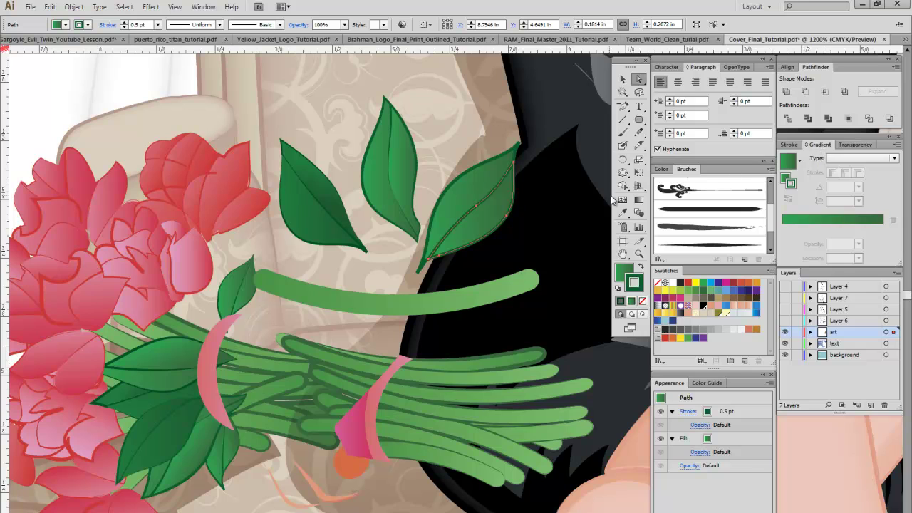
click(639, 200)
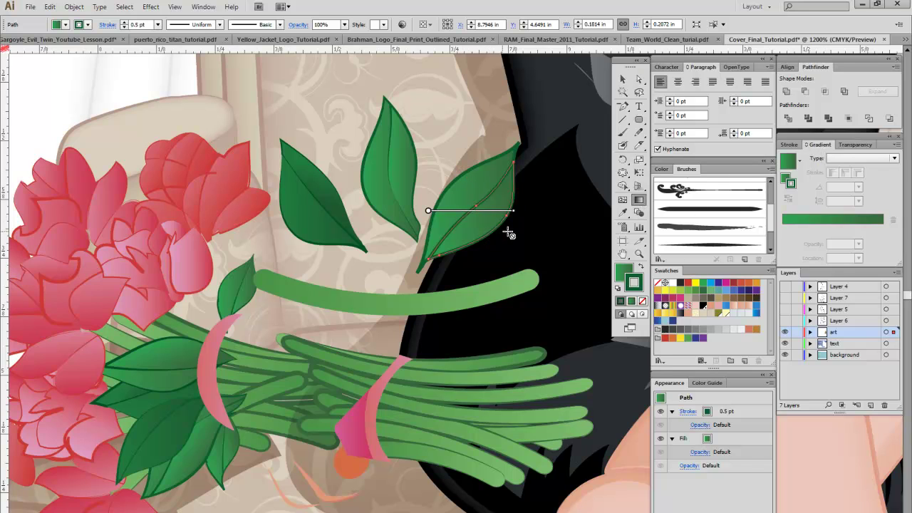
click(787, 170)
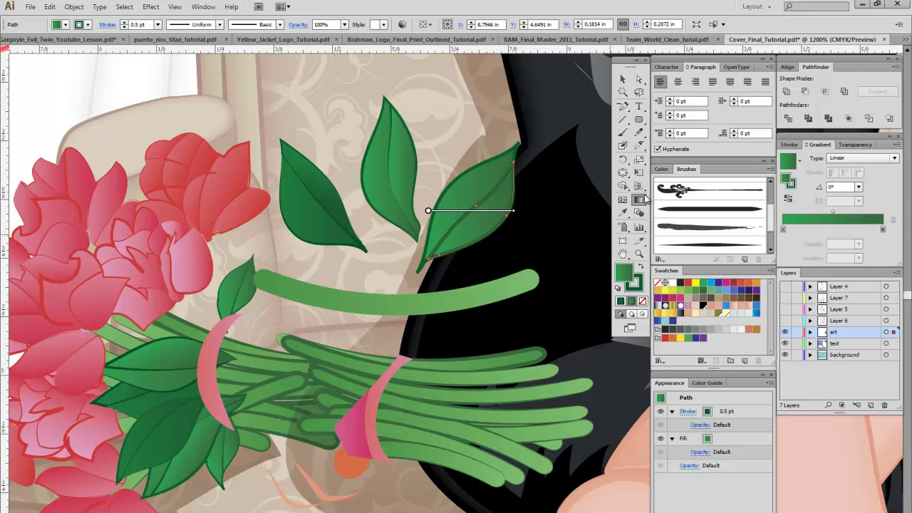
drag(481, 230, 495, 252)
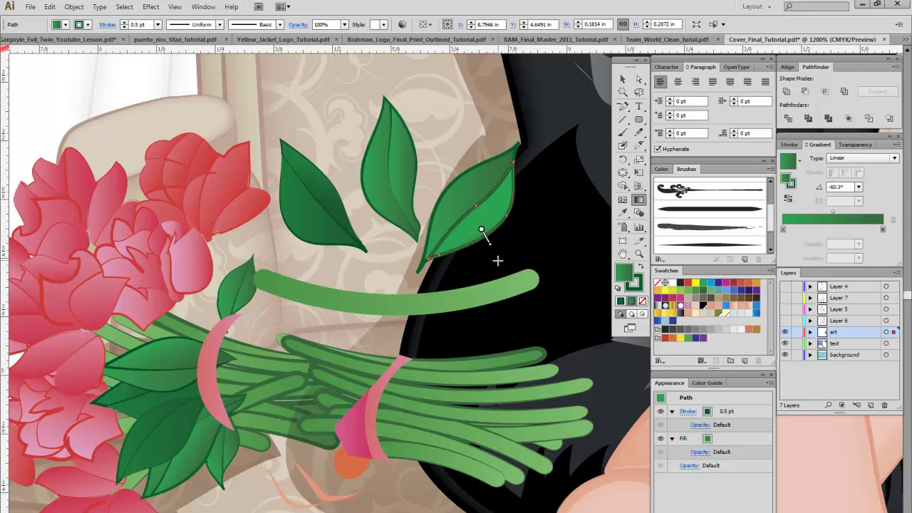
key(v)
click(478, 135)
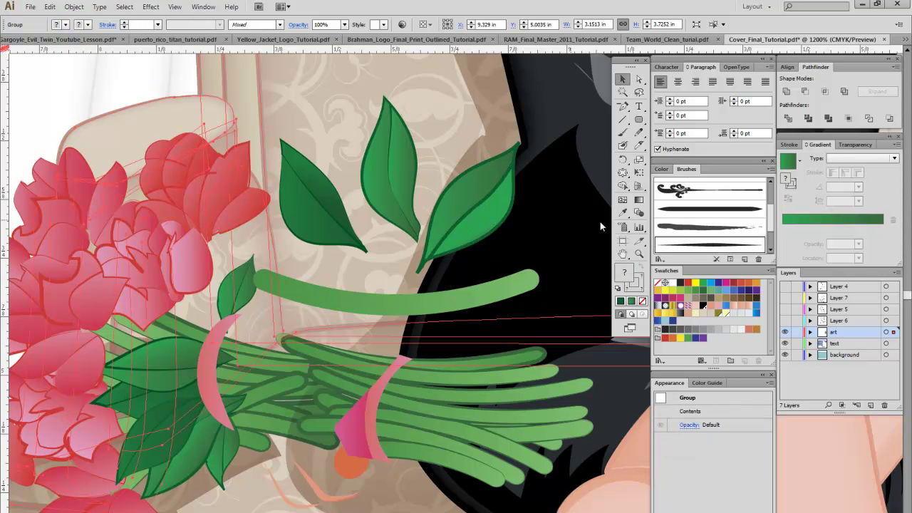
Step: Pull two flower groups out of the bouquet, placing one over the separated leaves and the other above the remaining flowers
click(622, 254)
drag(182, 255, 291, 208)
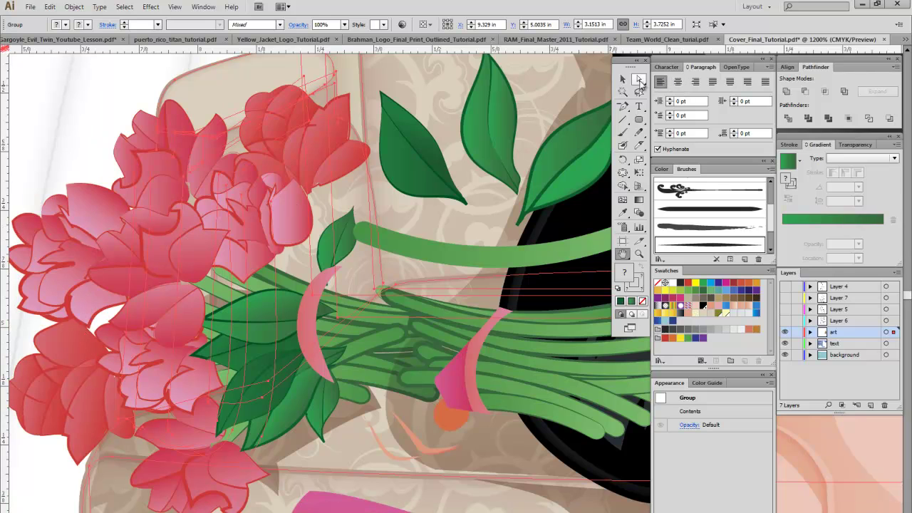
click(622, 79)
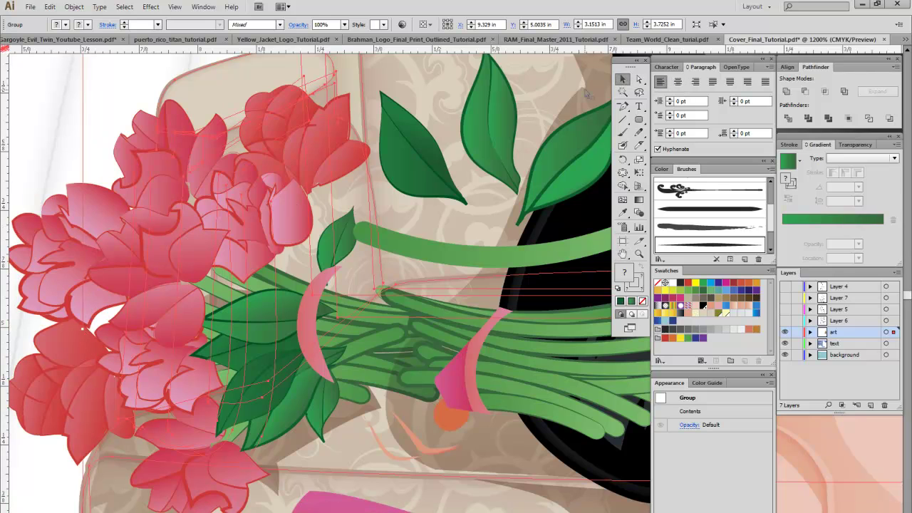
click(174, 259)
drag(175, 259, 492, 187)
drag(172, 174, 116, 126)
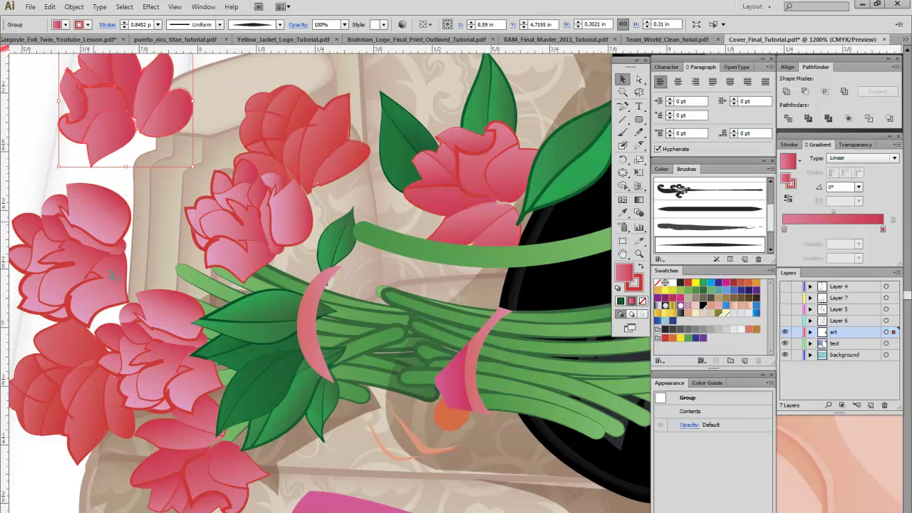
Step: Rearrange the pink flower groups along the bouquet's outer edge, exposing the stem ends beneath them
drag(95, 230, 351, 351)
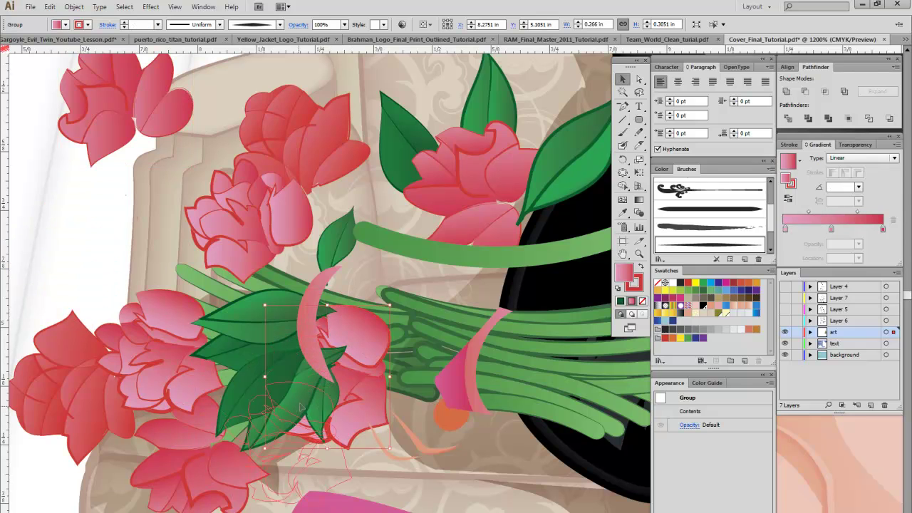
drag(171, 319, 72, 207)
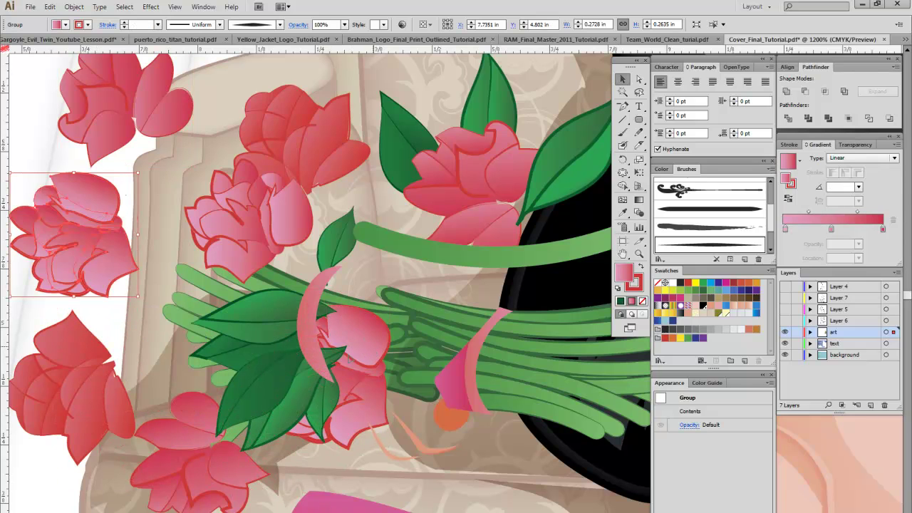
drag(349, 358, 181, 207)
click(307, 164)
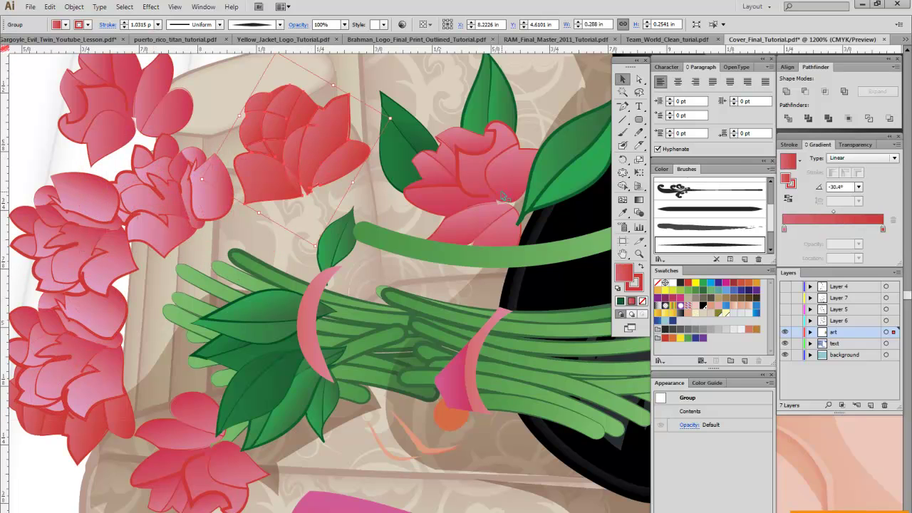
click(503, 196)
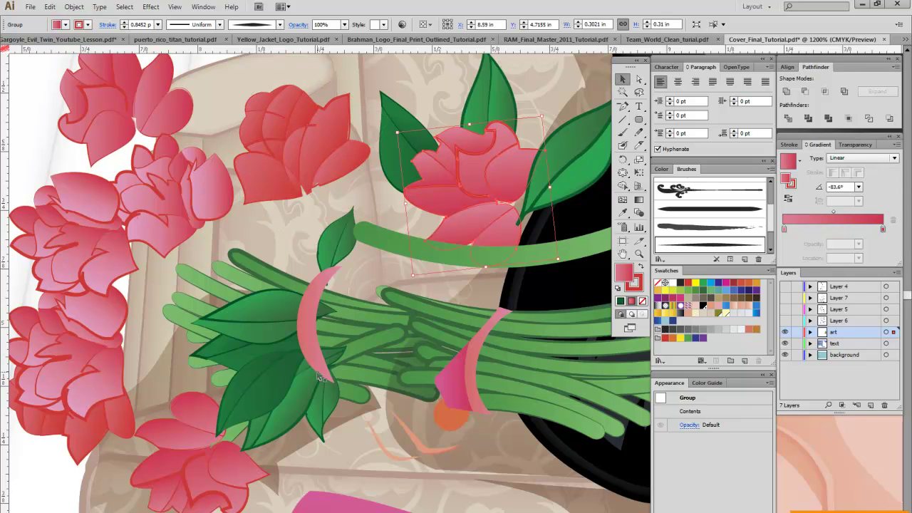
Step: Move the dark lower leaf outward toward the flowers, and rotate the small leaf above the pink ribbon about 60° counterclockwise
click(267, 390)
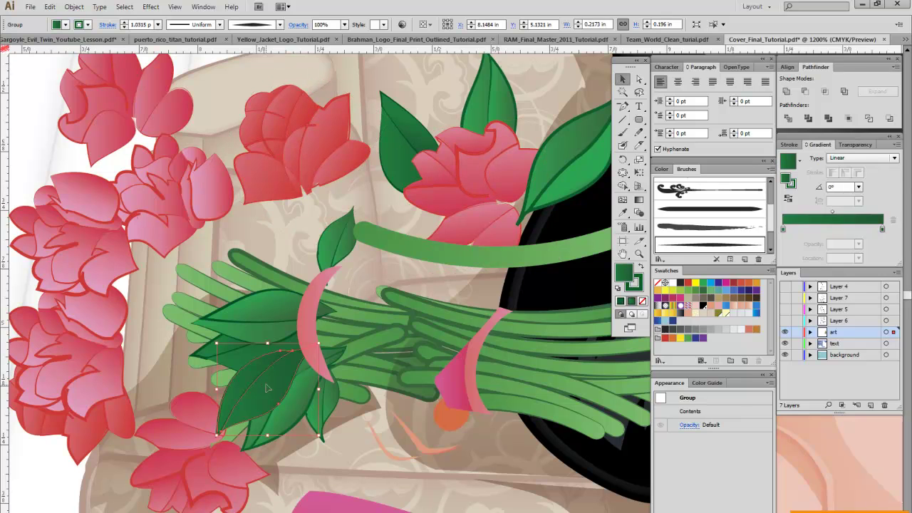
drag(269, 389, 219, 385)
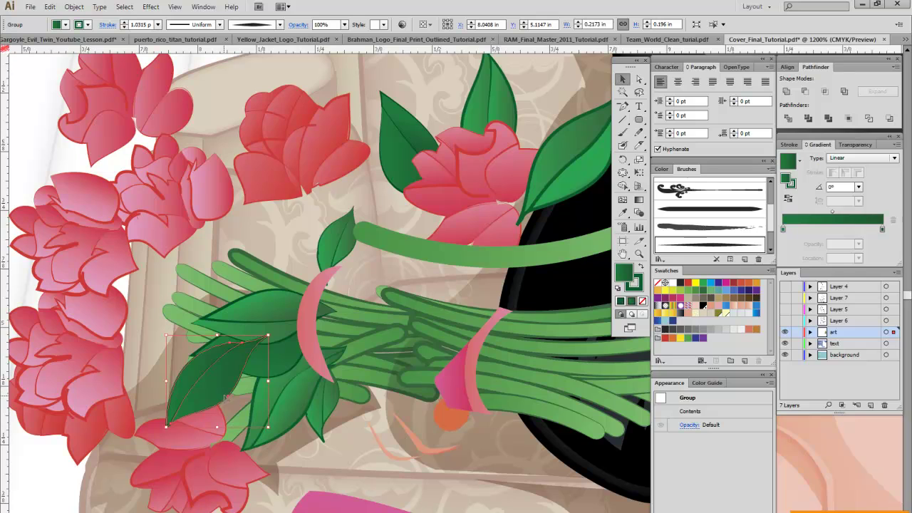
click(275, 321)
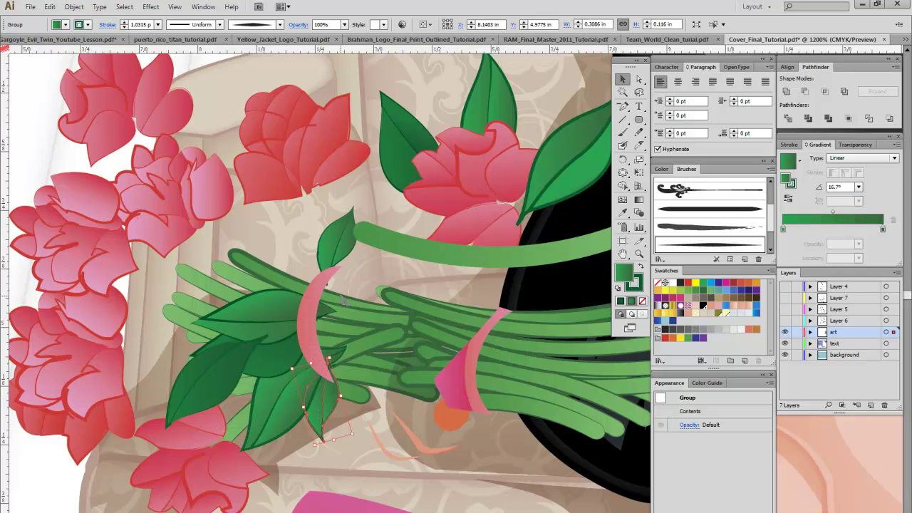
click(341, 246)
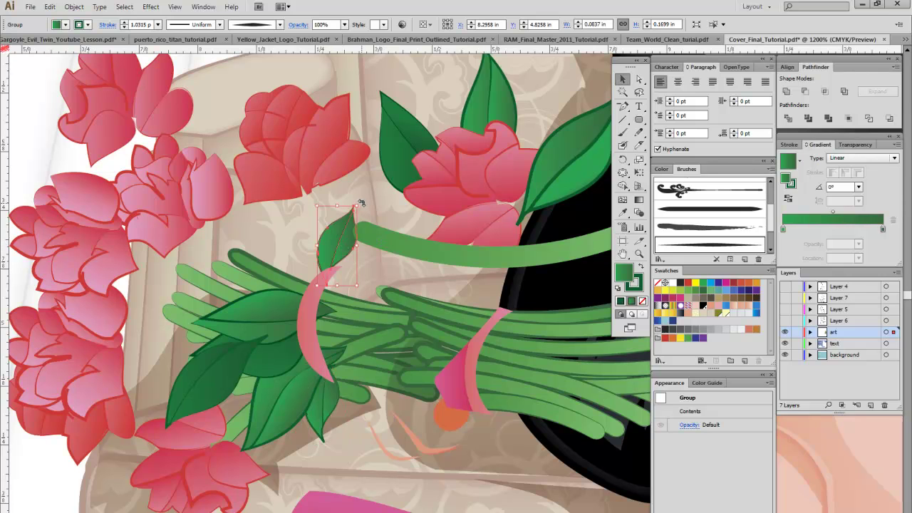
drag(362, 204, 335, 237)
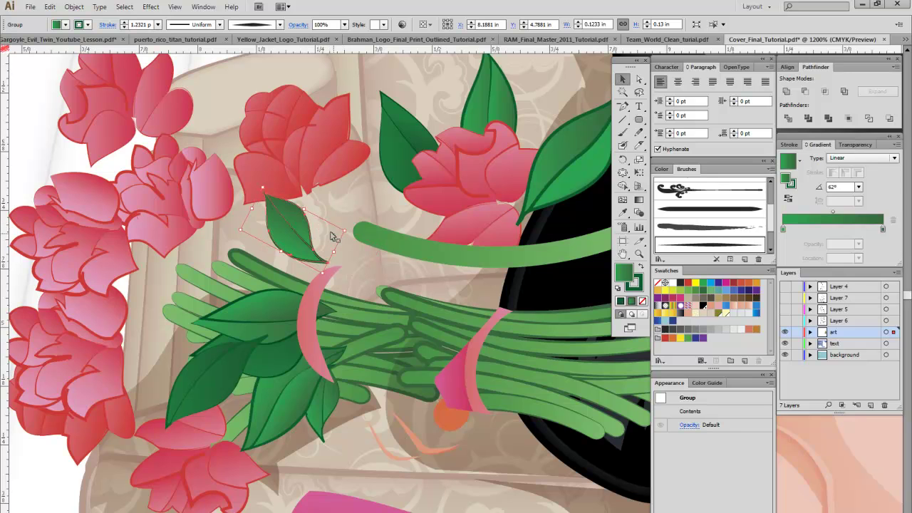
click(309, 213)
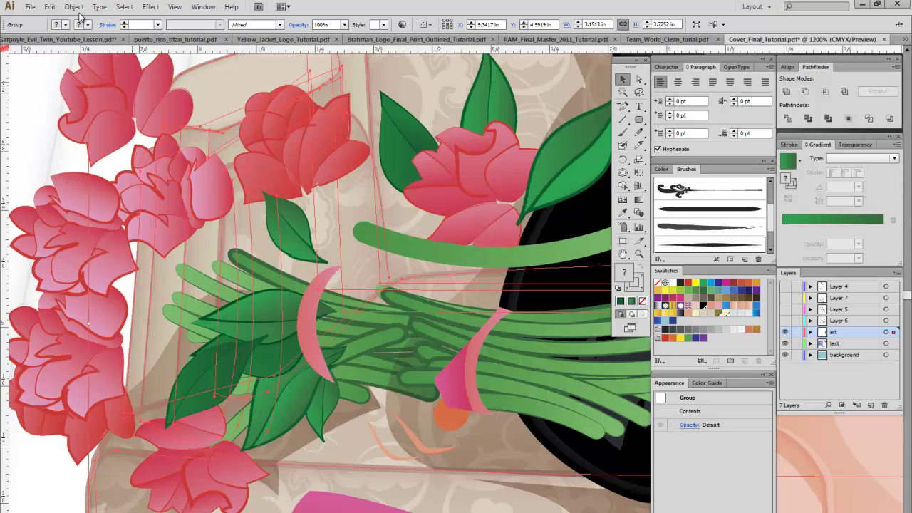
click(50, 6)
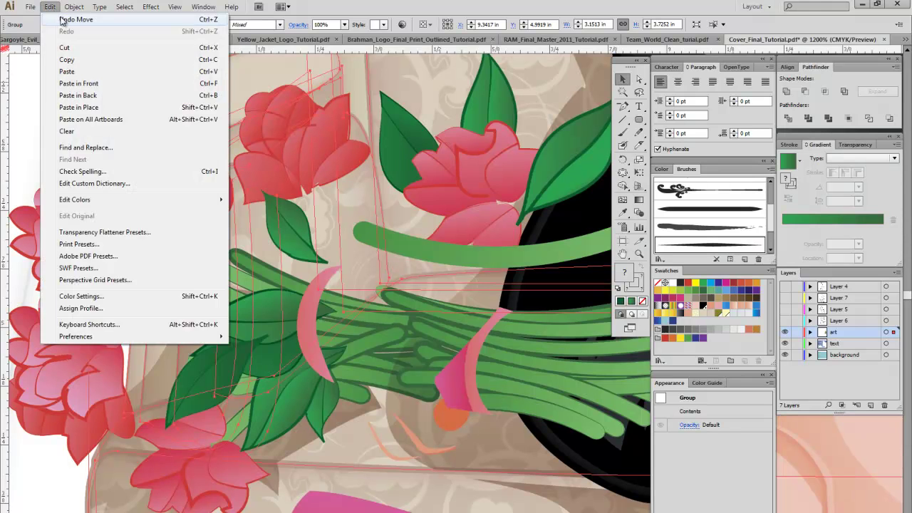
click(63, 17)
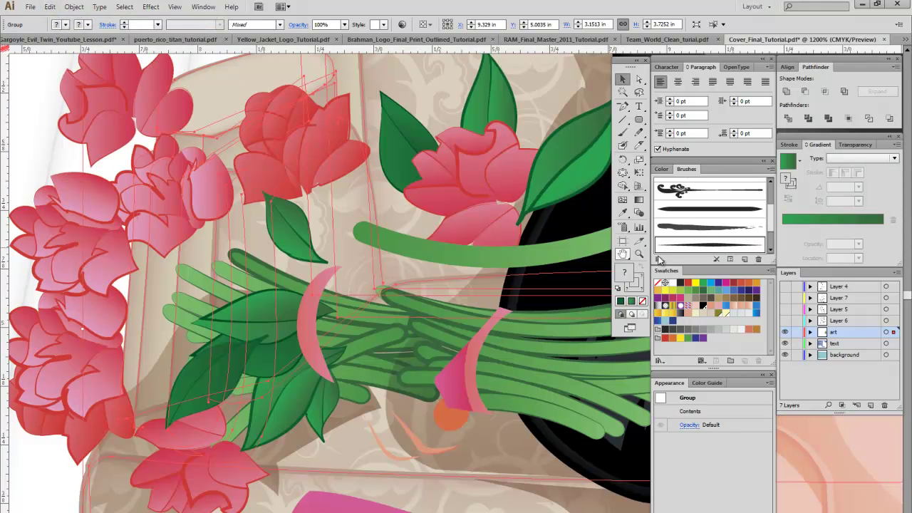
Step: Pull both green stem bundles and one pink flower out of the bouquet, placing them between the detached arm and the white dress
click(628, 255)
alt+click(443, 280)
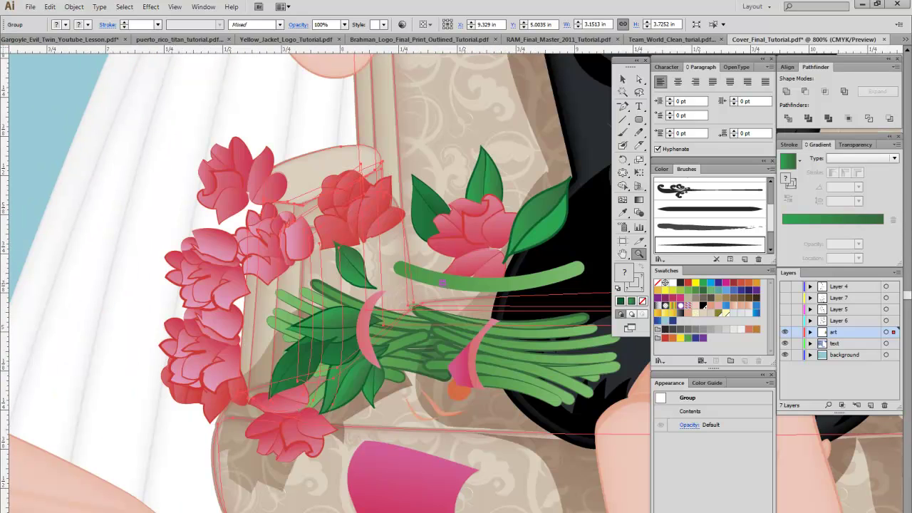
alt+click(443, 282)
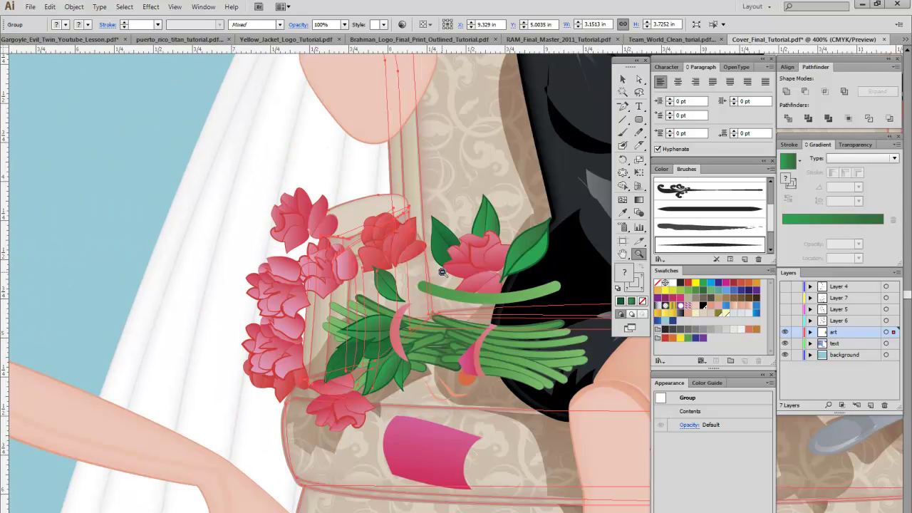
alt+click(443, 273)
alt+click(442, 274)
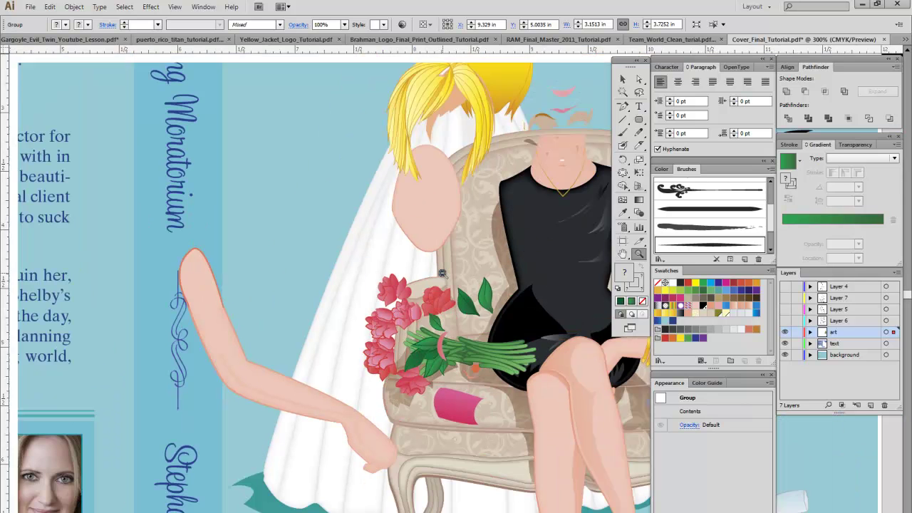
alt+click(443, 275)
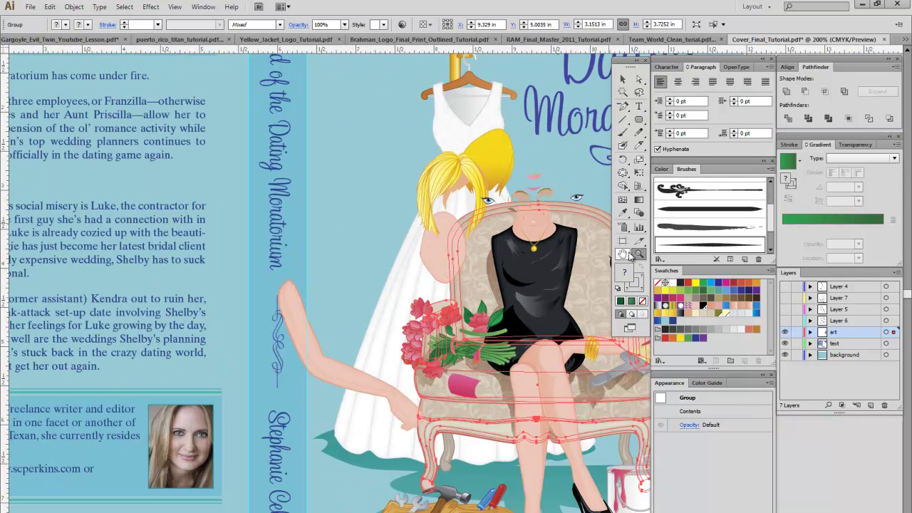
click(622, 253)
drag(503, 274, 319, 254)
click(622, 80)
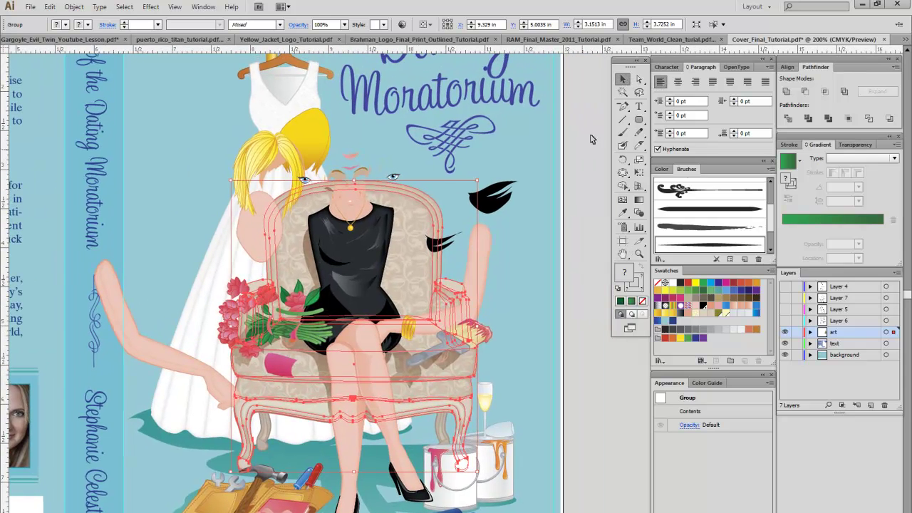
click(580, 208)
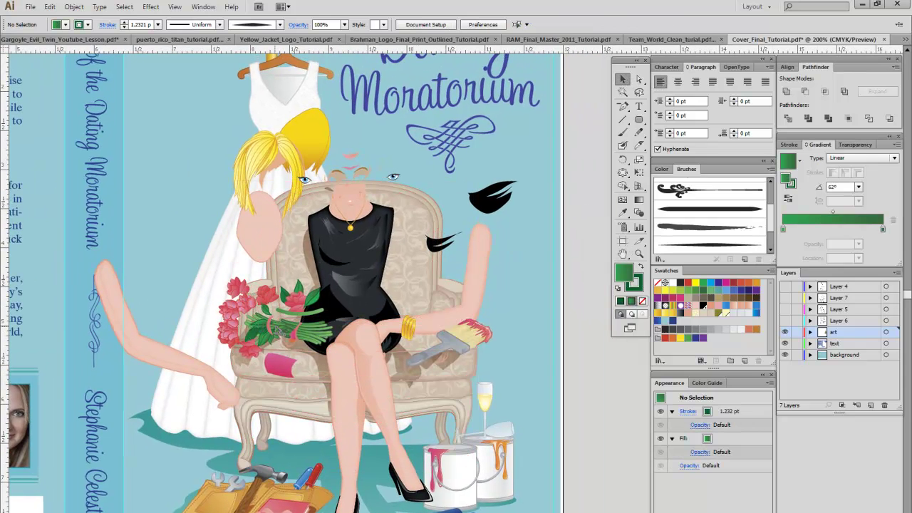
click(278, 330)
drag(278, 329, 150, 256)
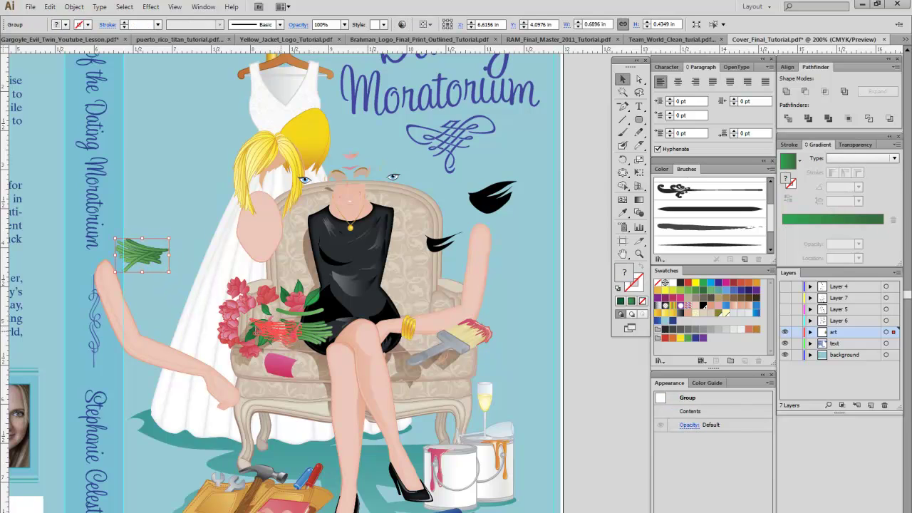
drag(300, 331, 158, 295)
click(183, 273)
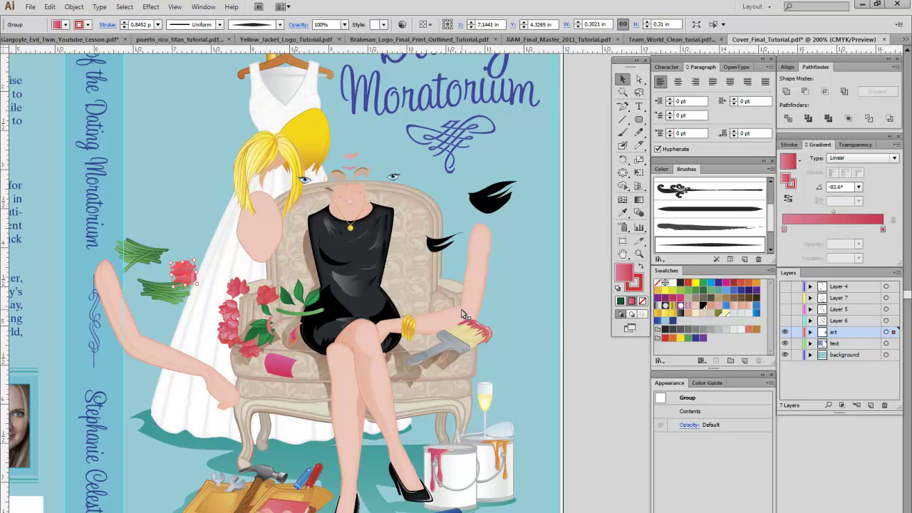
Step: Clear the bent arm, the paintbrush and the magenta shape off the armchair, setting each apart from the seated figure
drag(439, 324, 575, 393)
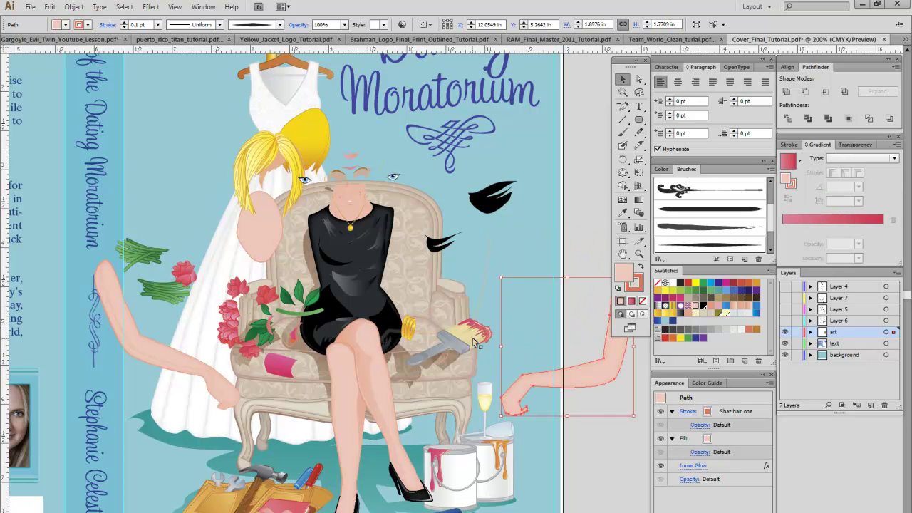
drag(462, 352, 527, 267)
click(412, 332)
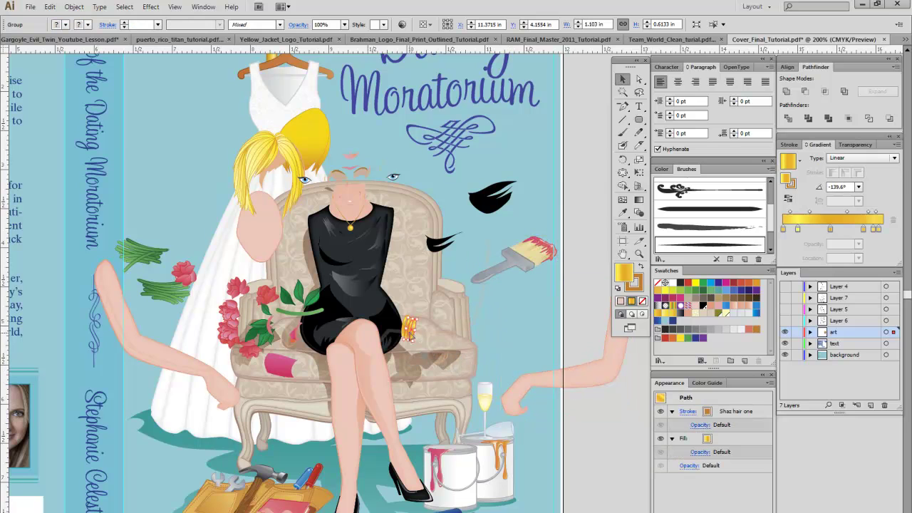
drag(285, 370, 201, 315)
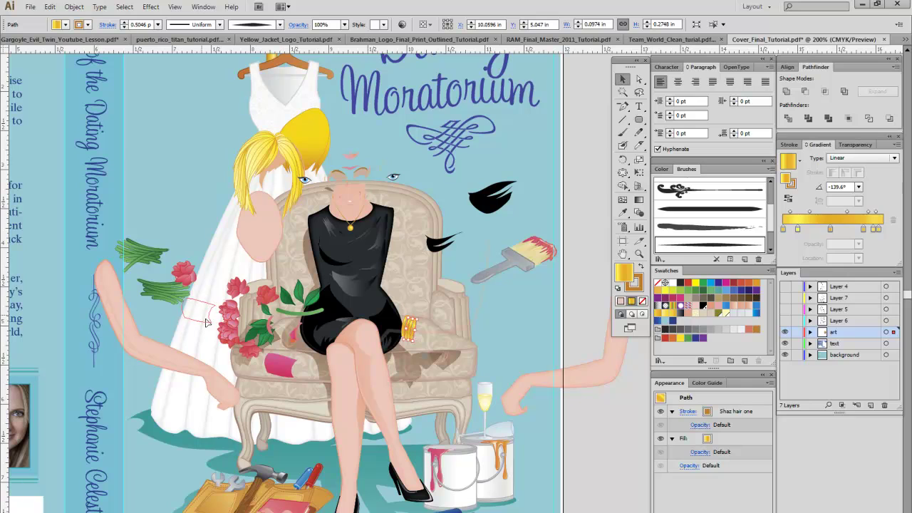
Step: Pull the main armchair group away from its rear leg frame, select that frame, and undo the armchair's move
click(438, 392)
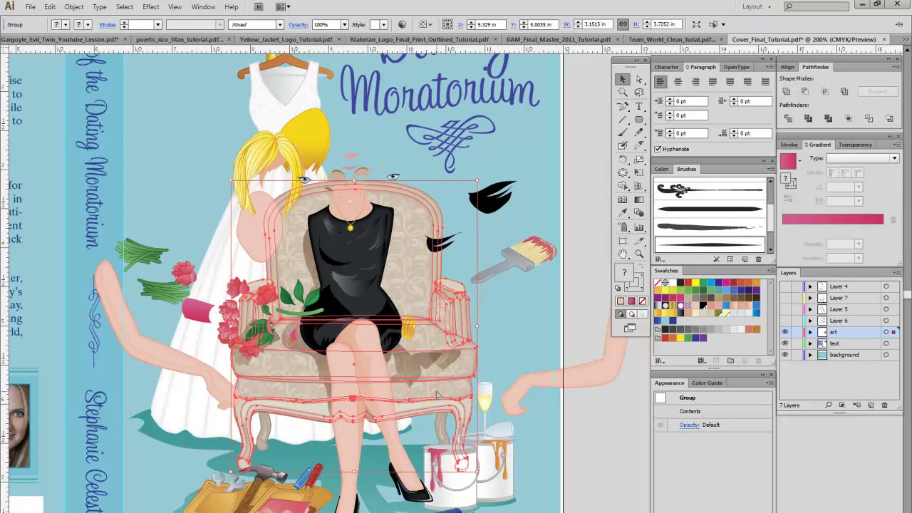
drag(437, 393, 200, 293)
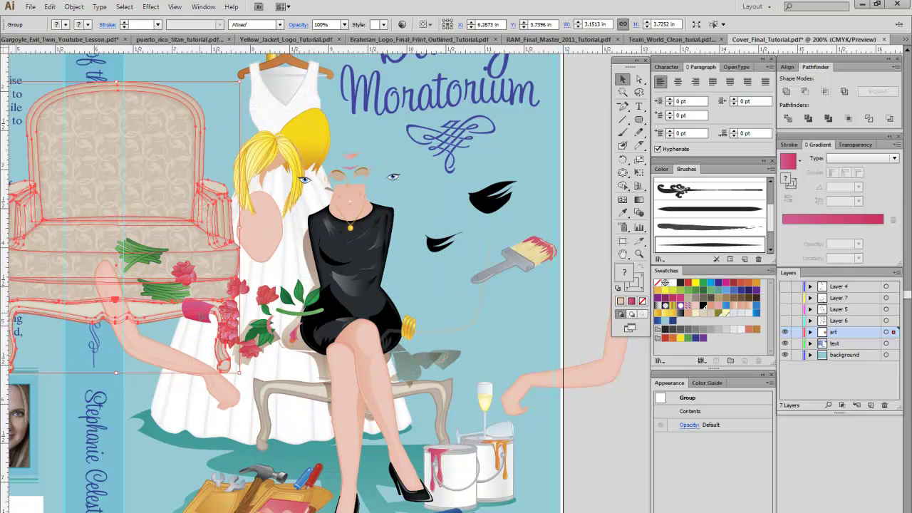
click(298, 395)
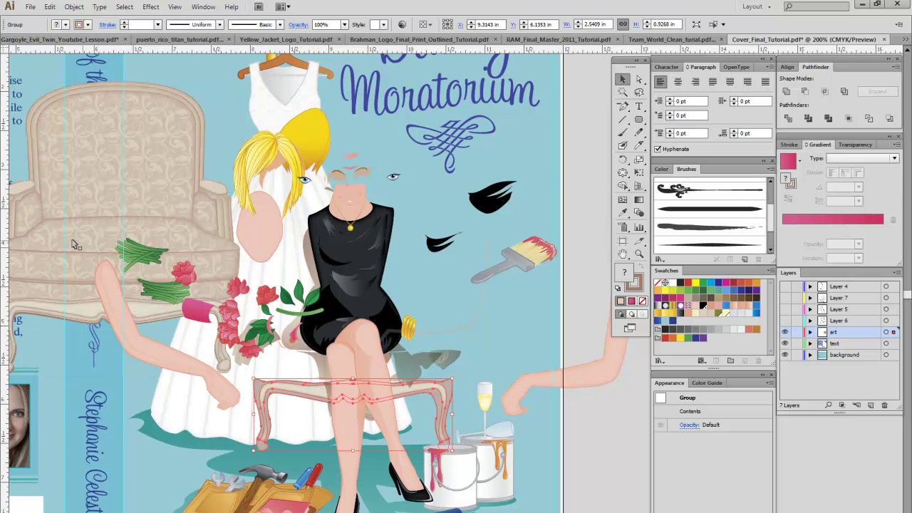
key(ctrl+z)
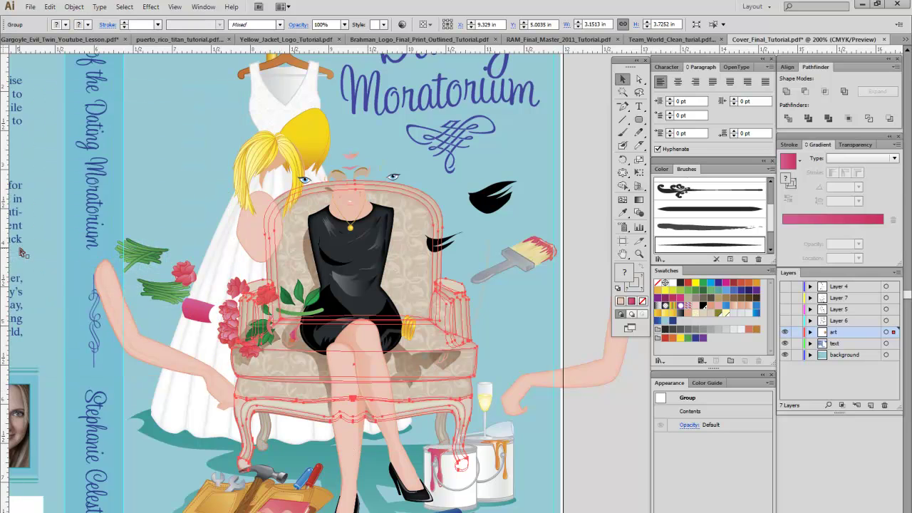
Step: Move the armchair off its rear leg frame once more and set it back around the seated figure, slightly higher than before
click(268, 434)
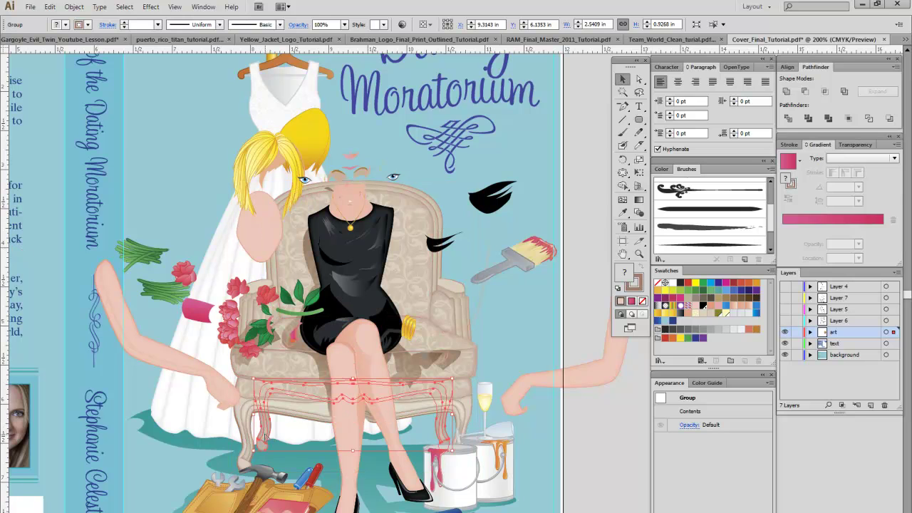
click(460, 370)
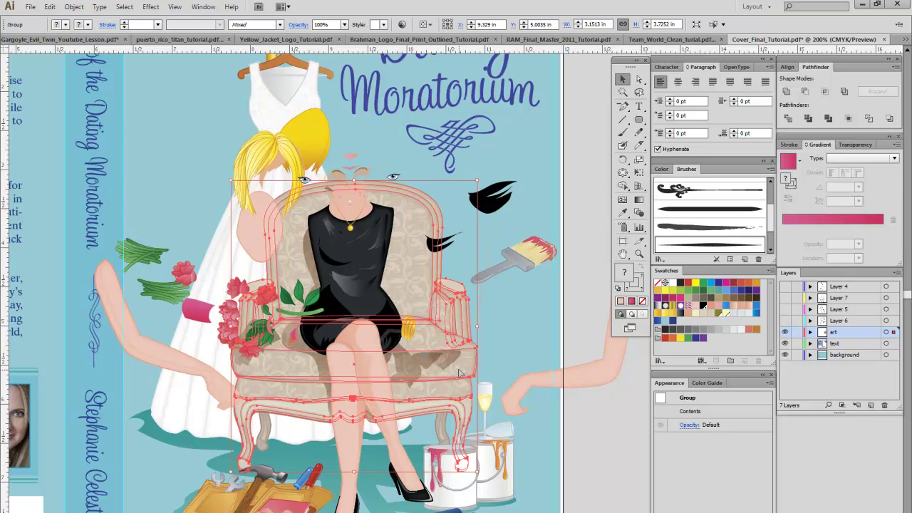
drag(462, 372, 227, 265)
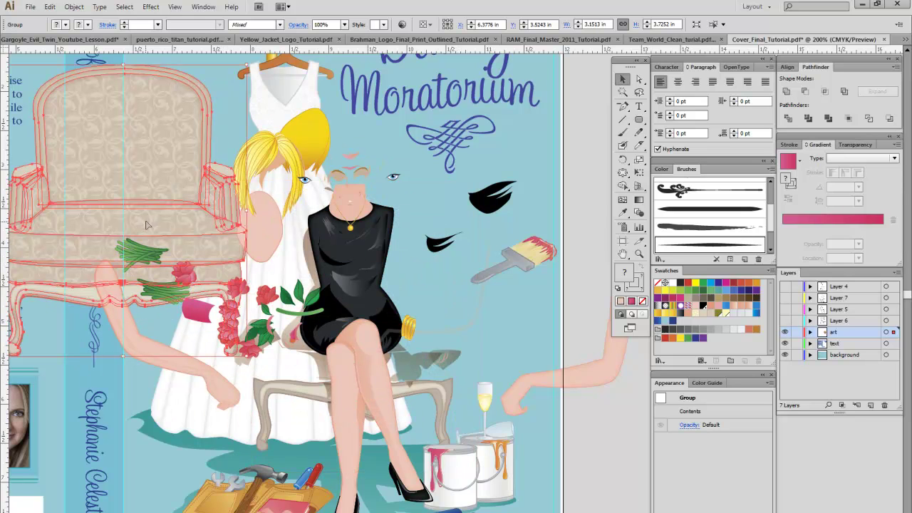
drag(145, 226, 393, 319)
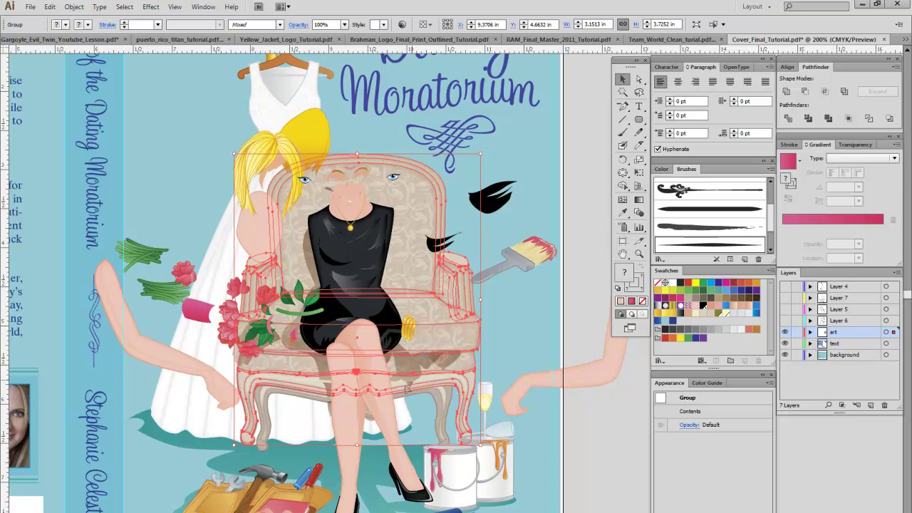
click(579, 343)
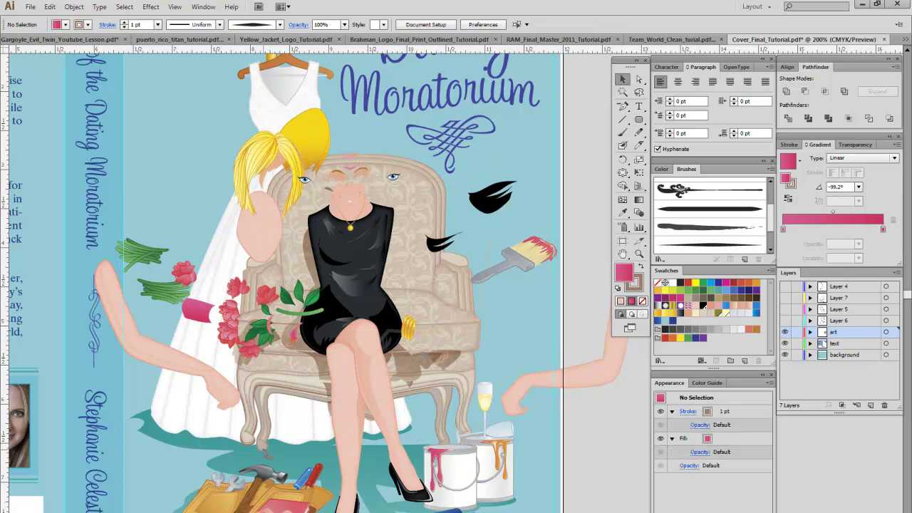
Step: Shift the armchair up and down over its stationary rear legs, leaving it slightly raised at about Y 4.87 in
click(440, 334)
click(440, 334)
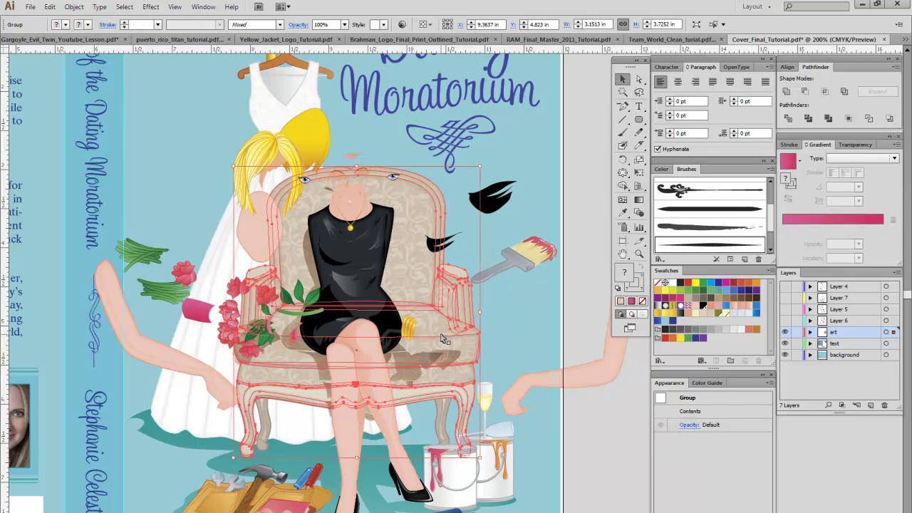
click(443, 340)
click(585, 332)
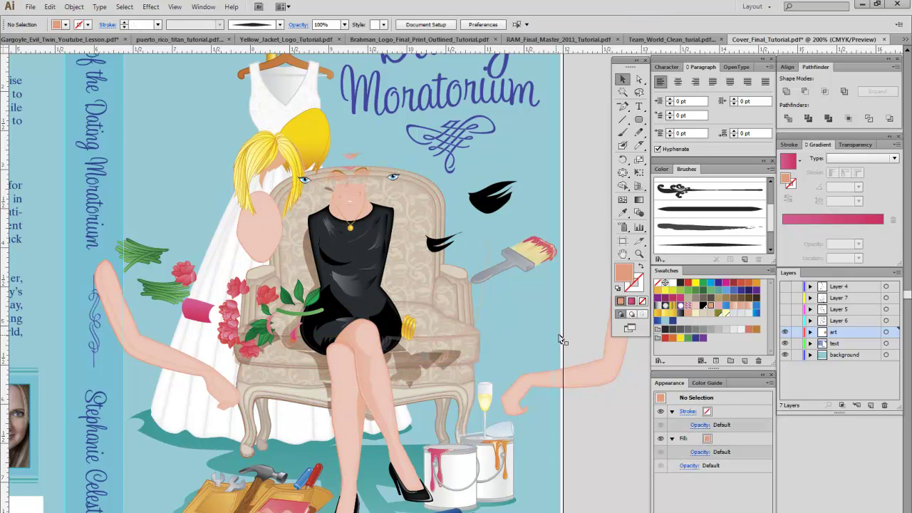
click(458, 345)
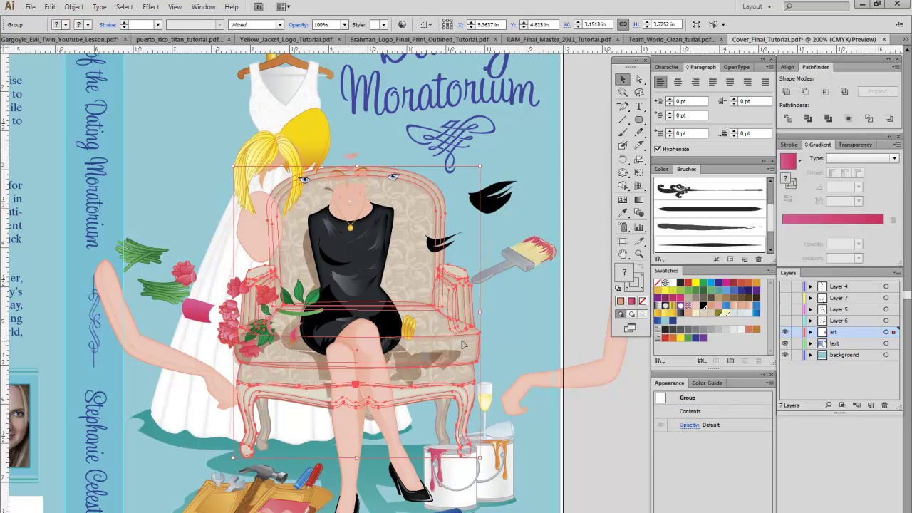
drag(463, 345, 464, 358)
click(461, 360)
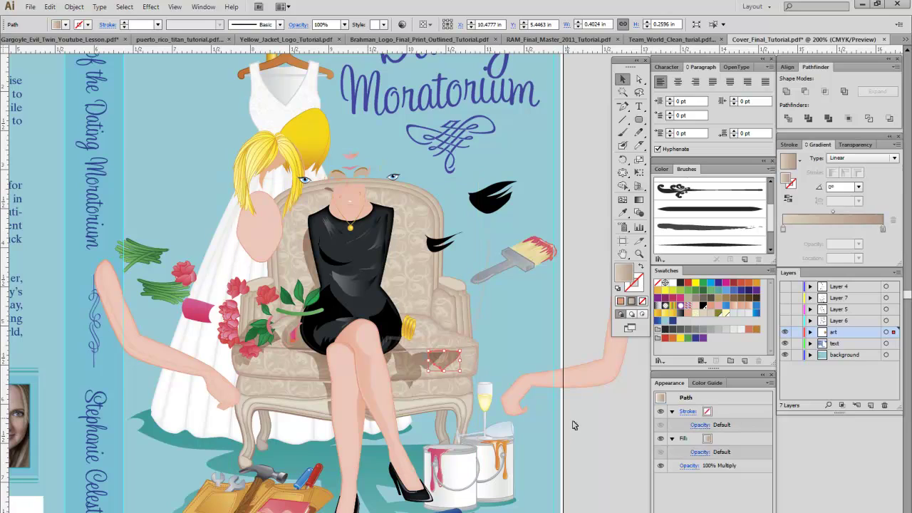
click(603, 455)
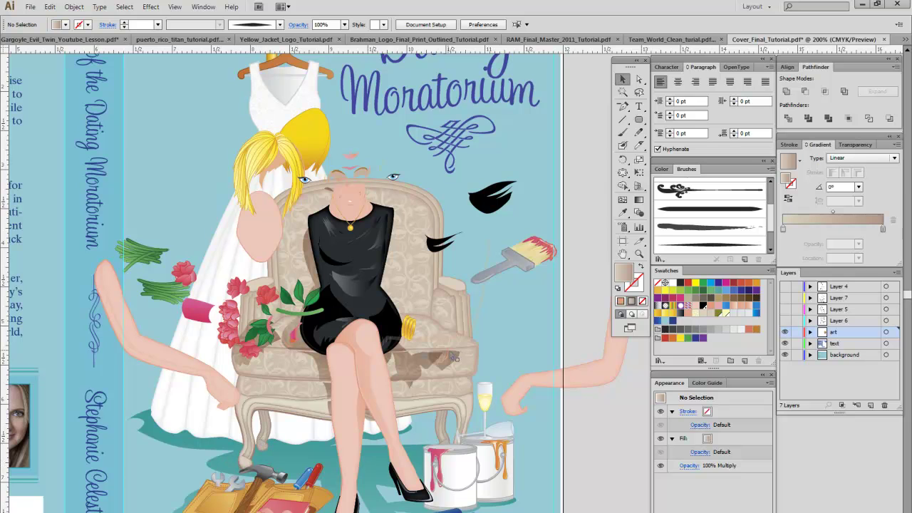
click(465, 365)
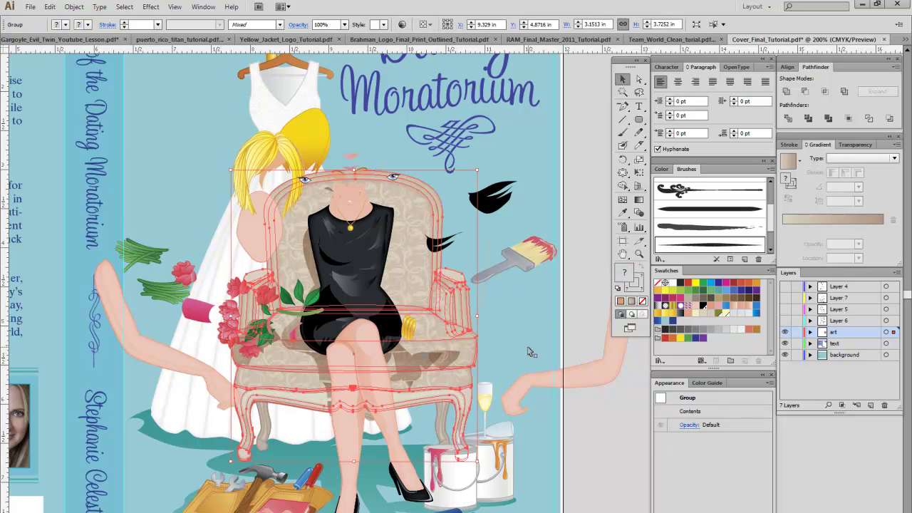
Step: Scale the armchair's rear leg frame down to about 2.35 × 0.86 in and recentre it between the front legs
click(448, 417)
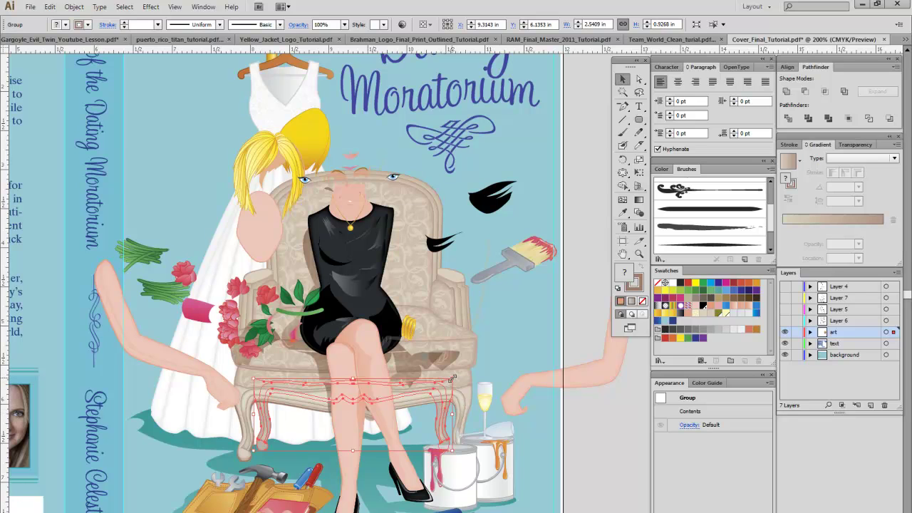
drag(453, 378, 440, 386)
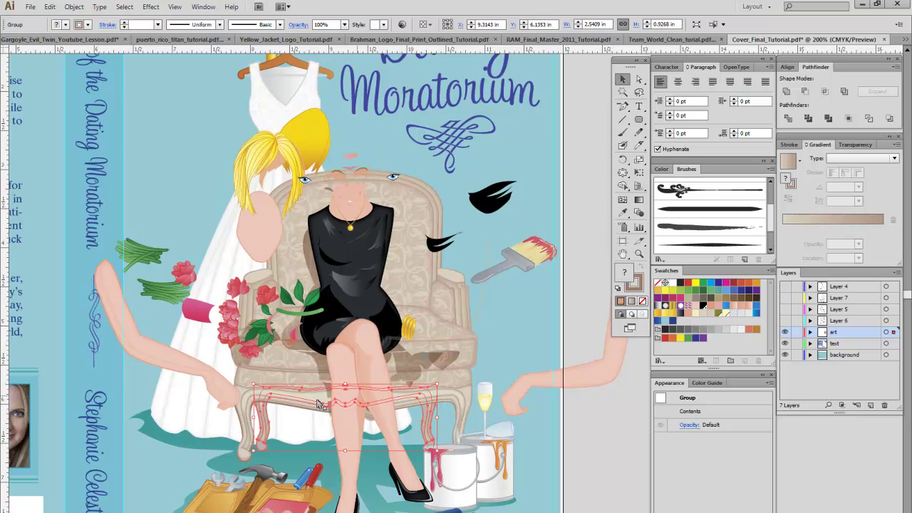
drag(274, 419, 282, 415)
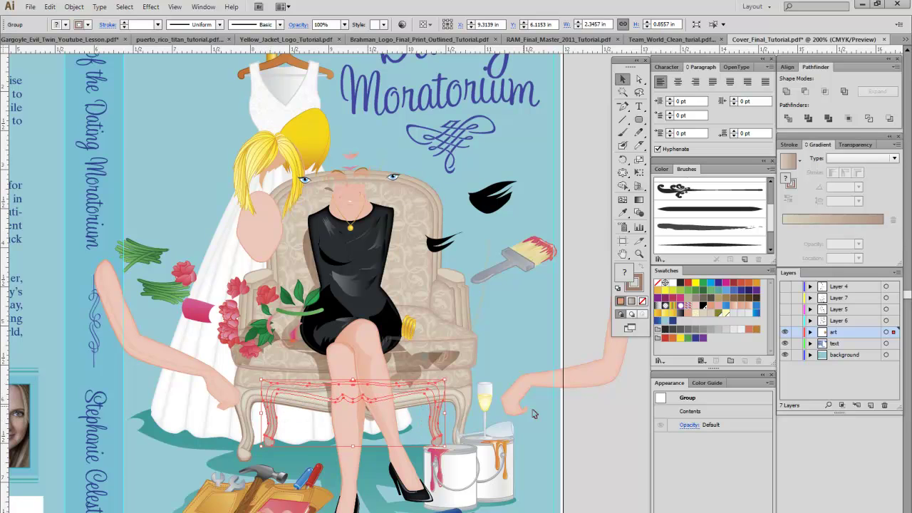
click(606, 455)
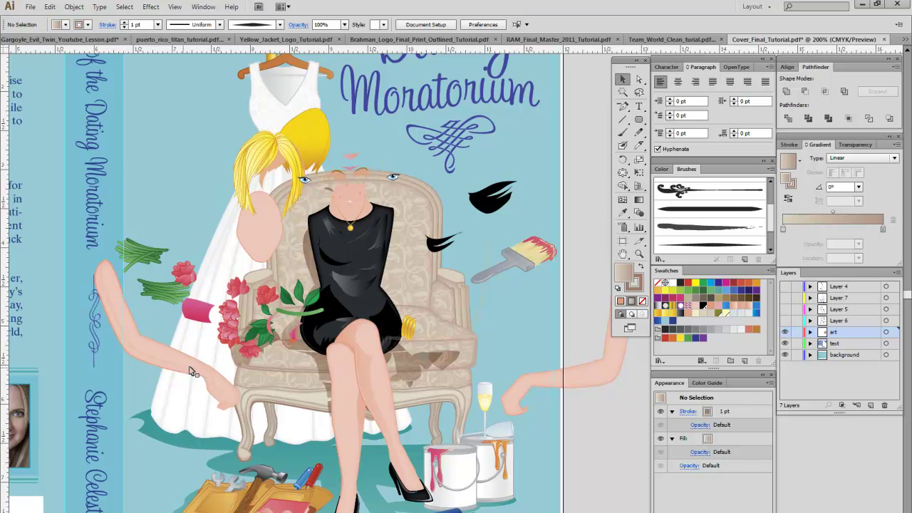
Step: Lift the armchair away from its rear legs and place it back around the seated figure at about X 9.43, Y 5.14 in
click(310, 402)
drag(311, 401, 191, 322)
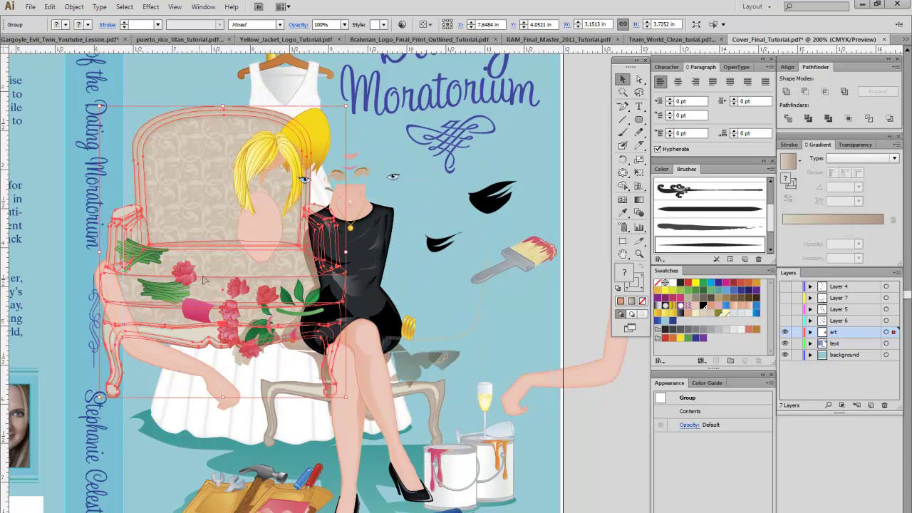
drag(227, 271, 362, 354)
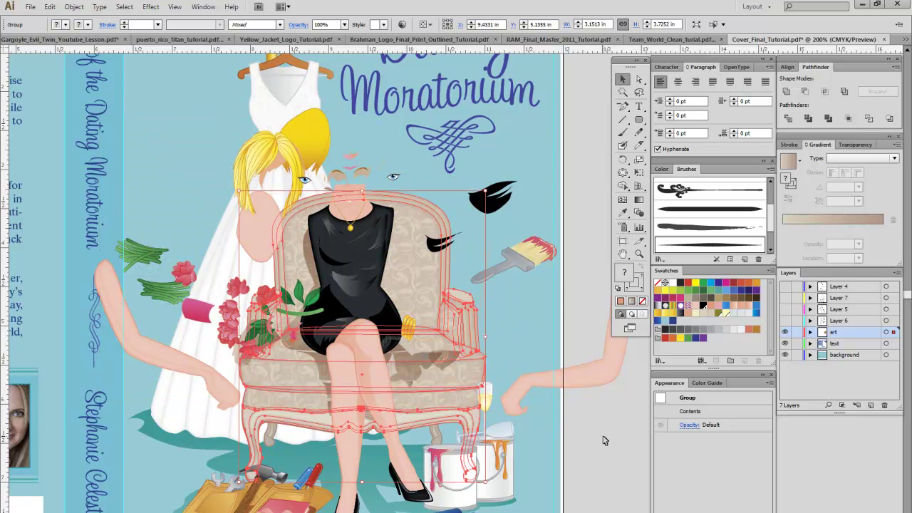
Step: Raise the armchair slightly, enlarge it to about 4.04 × 4.78 in and recentre it behind the seated figure
drag(447, 376, 440, 363)
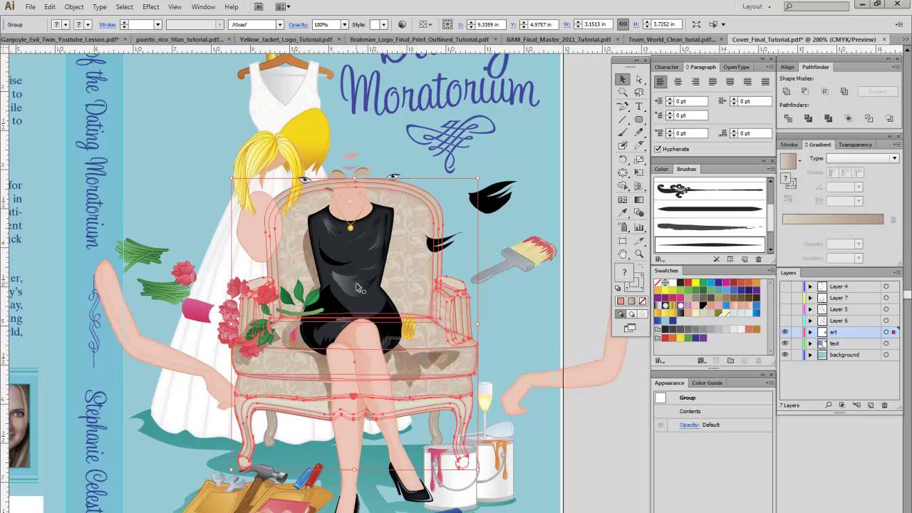
drag(476, 178, 446, 217)
drag(469, 292, 476, 305)
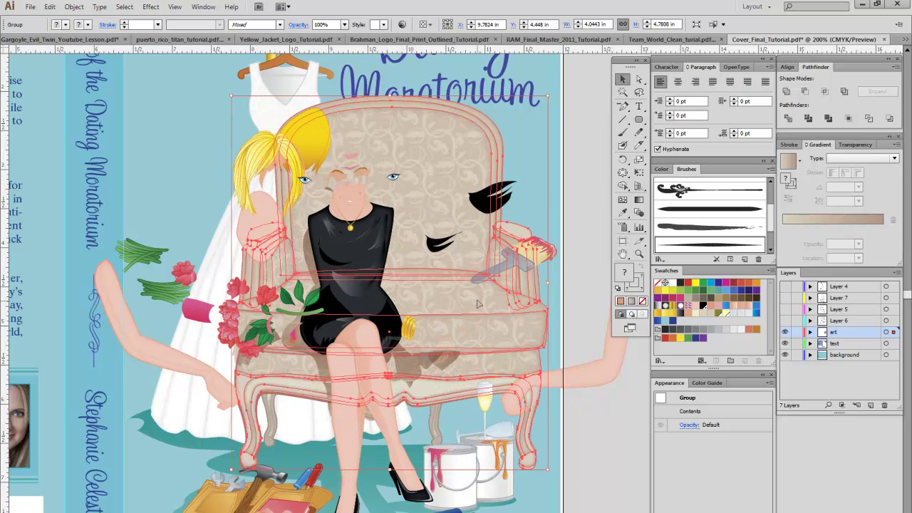
click(483, 306)
click(491, 326)
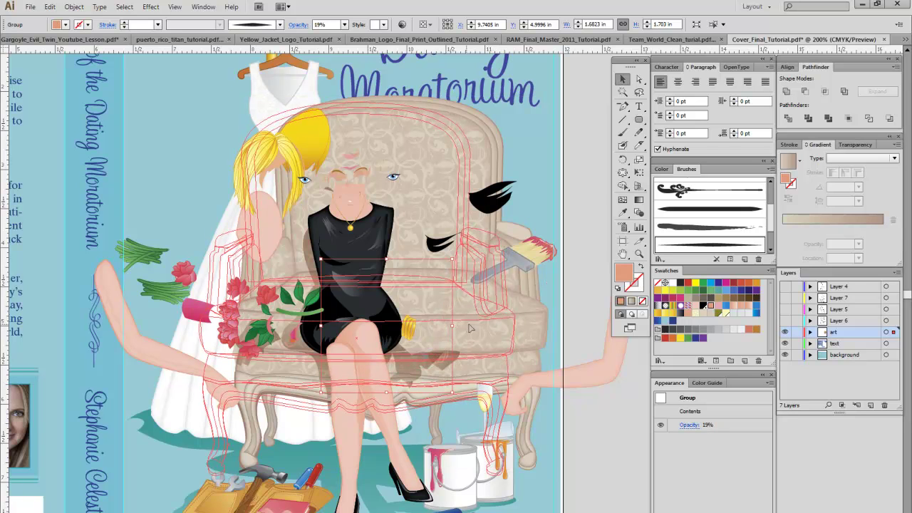
drag(475, 329, 470, 349)
click(620, 435)
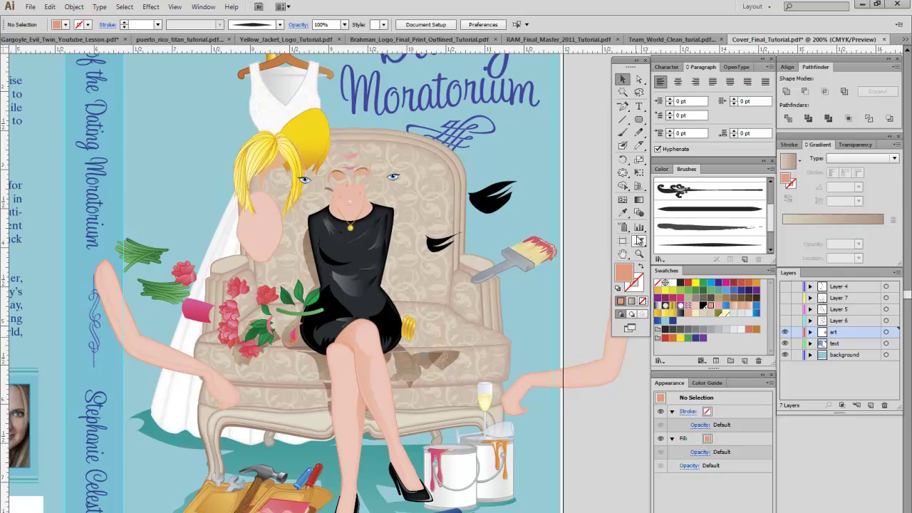
Step: Scale the armchair down to about 2.92 × 3.45 in and place it behind the seated figure at about X 9.26, Y 4.95 in
click(485, 344)
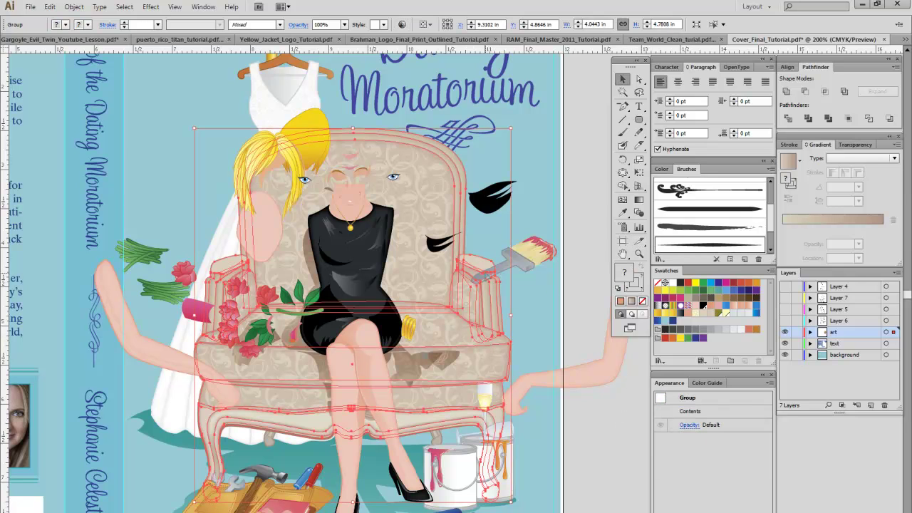
drag(511, 129, 407, 193)
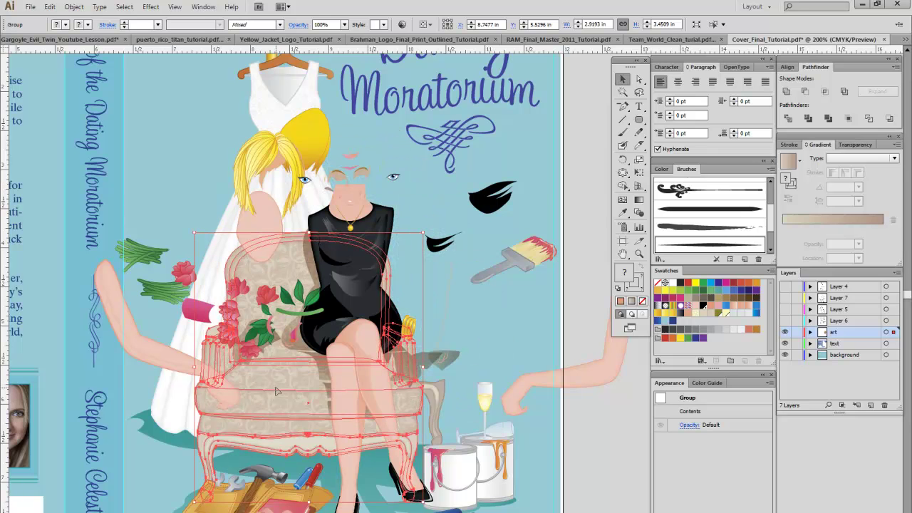
drag(284, 385, 325, 346)
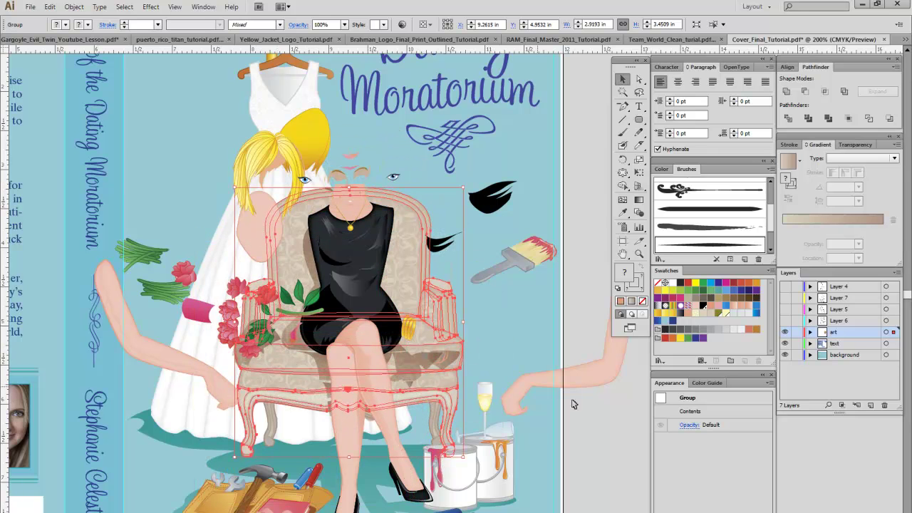
click(622, 446)
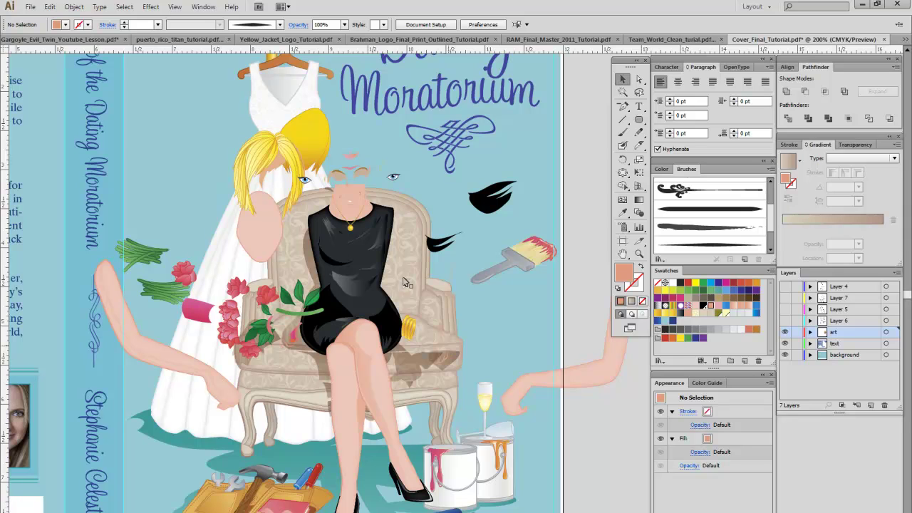
Step: Step through the armchair group's past moves and resizes to the version about 3.15 in wide behind the seated figure, and deselect it
click(385, 368)
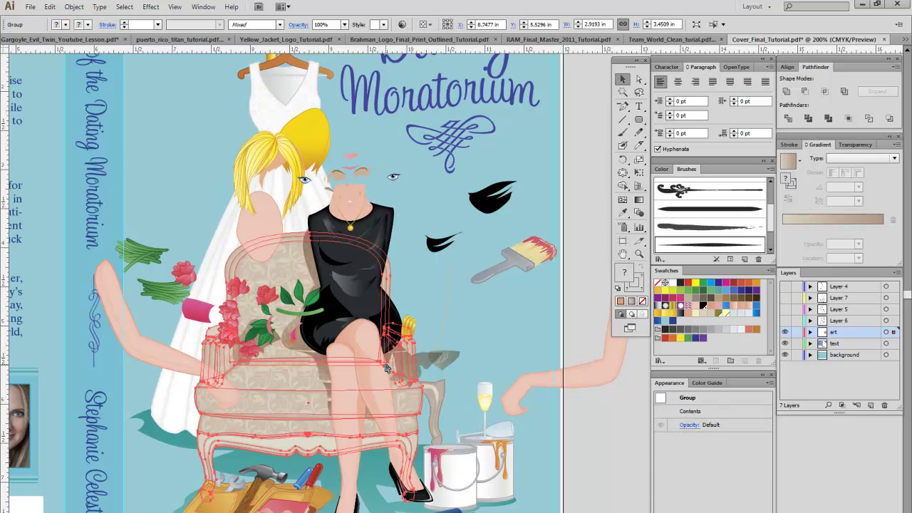
key(ctrl+shift+z)
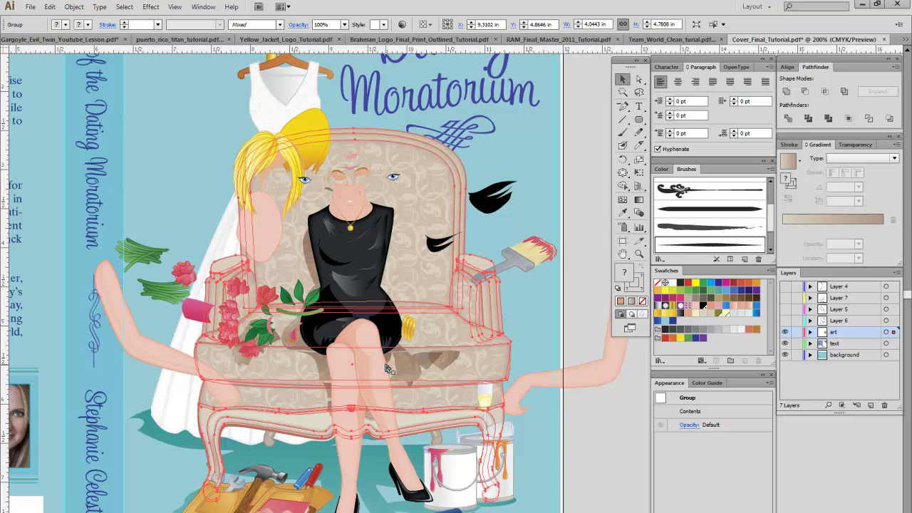
key(ctrl+z)
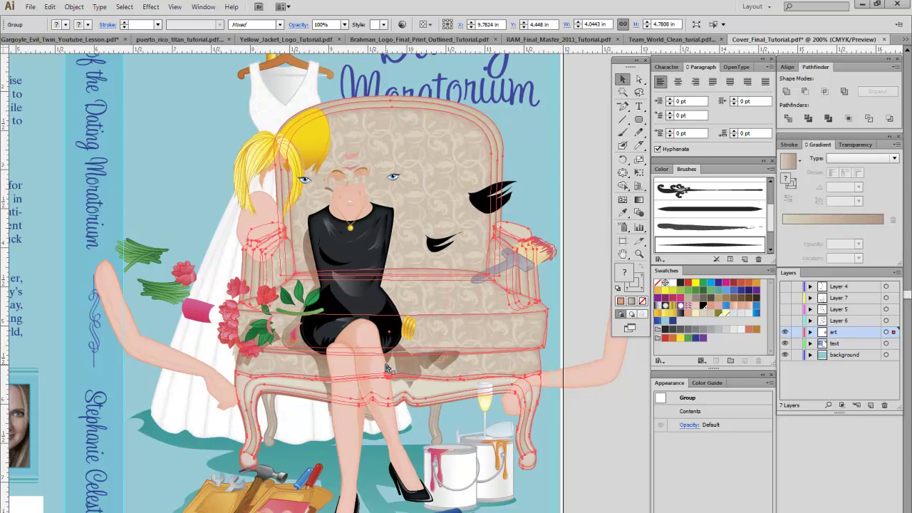
click(386, 368)
key(ctrl+z)
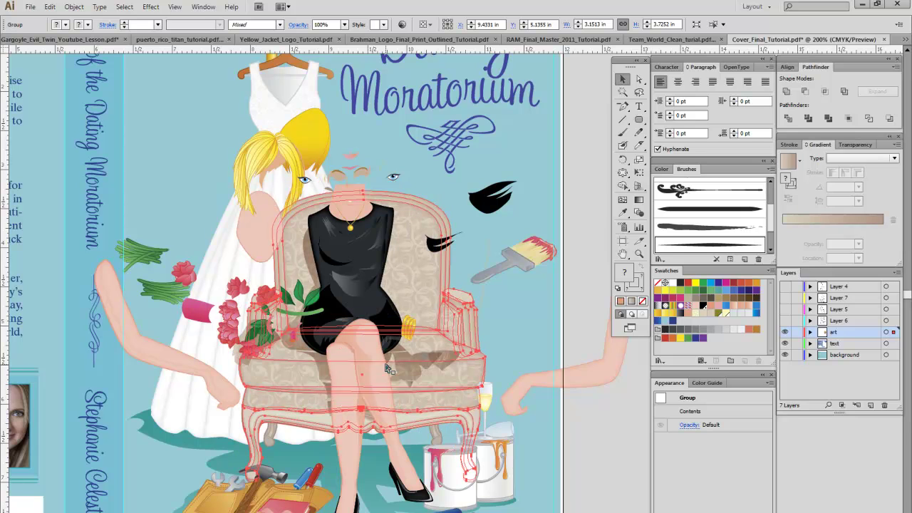
key(ctrl+z)
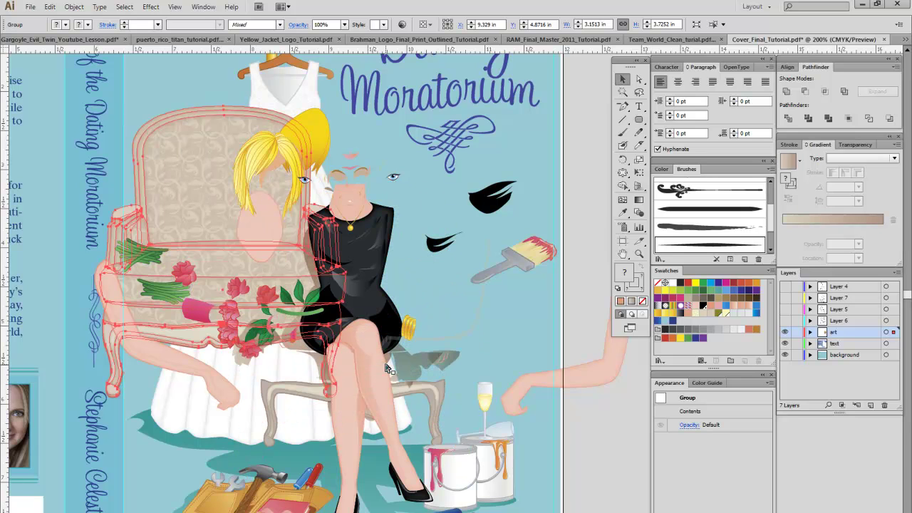
key(ctrl+shift+z)
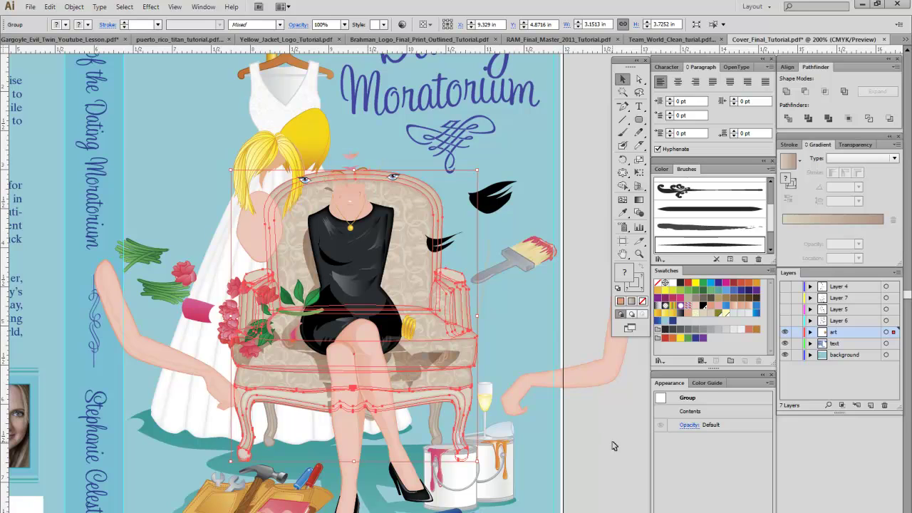
click(610, 454)
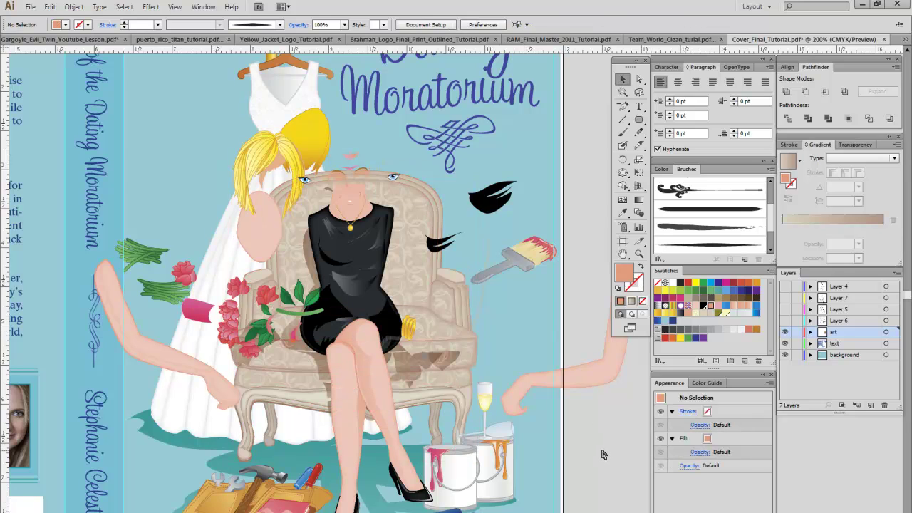
Step: Step through the earlier position changes of the chair's rear leg frame and body behind the figure, and deselect them
key(ctrl+alt+2)
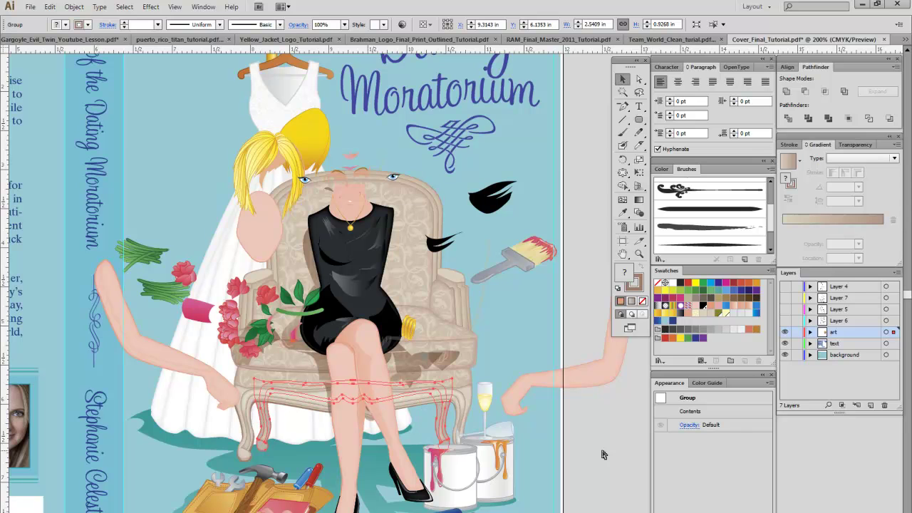
key(ctrl+alt+2)
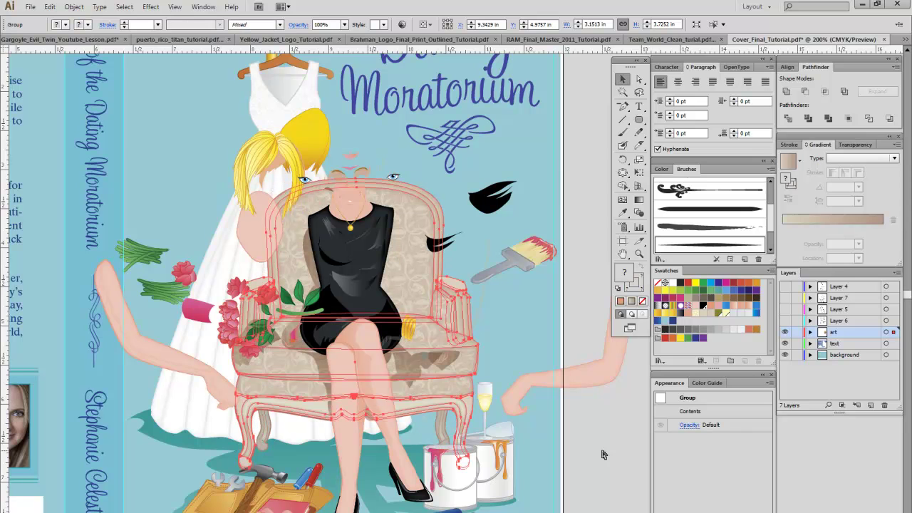
key(ctrl+shift+b)
click(604, 441)
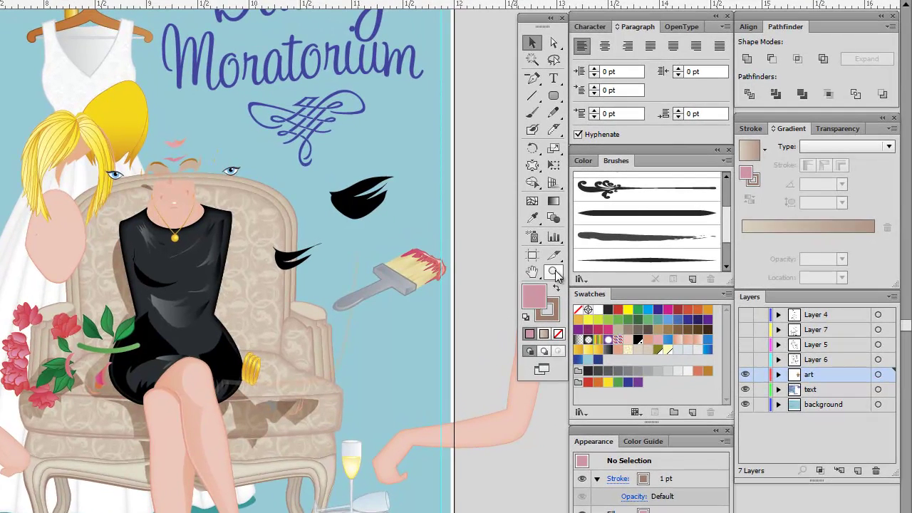
Step: Select the gold bracelet band nearest the dress and inspect the stack of bracelets close up
click(554, 273)
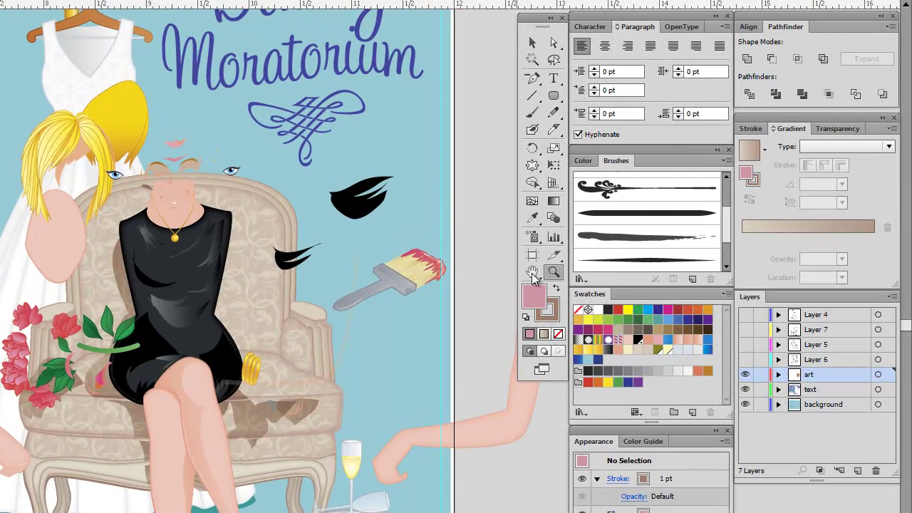
click(299, 377)
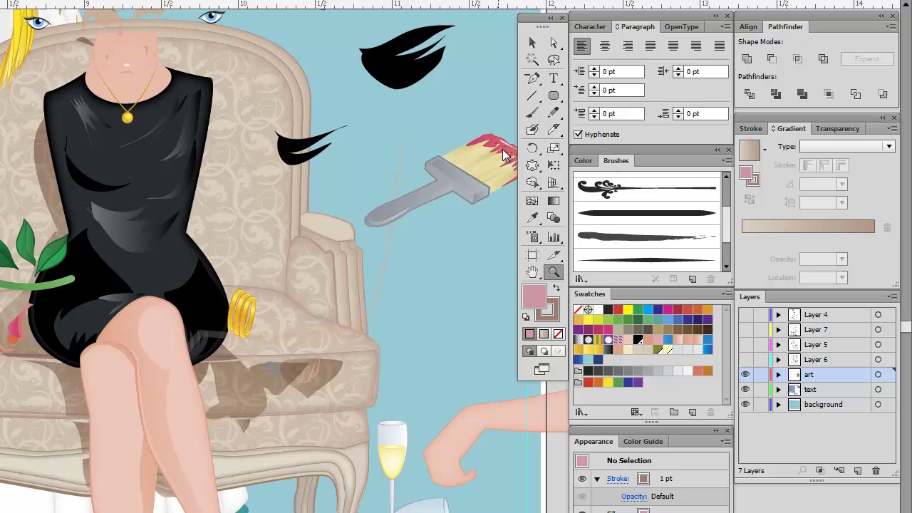
click(531, 43)
click(238, 320)
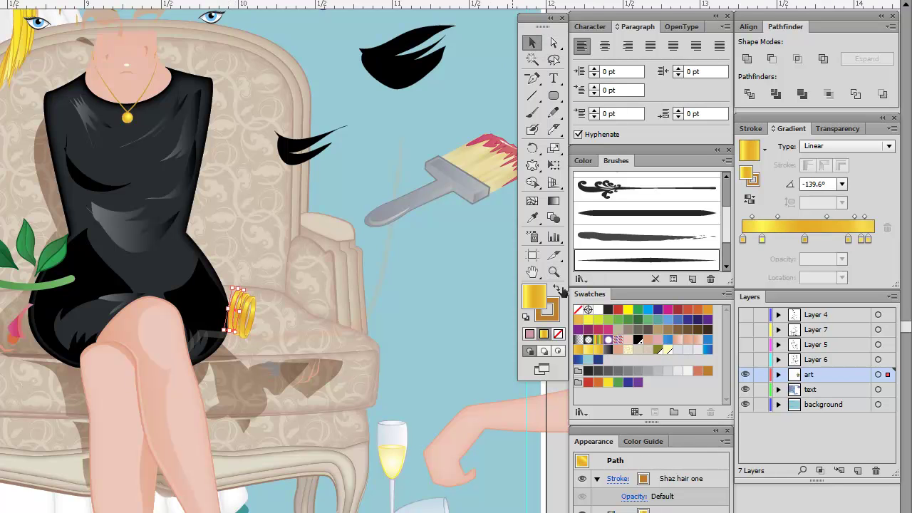
click(554, 273)
click(280, 314)
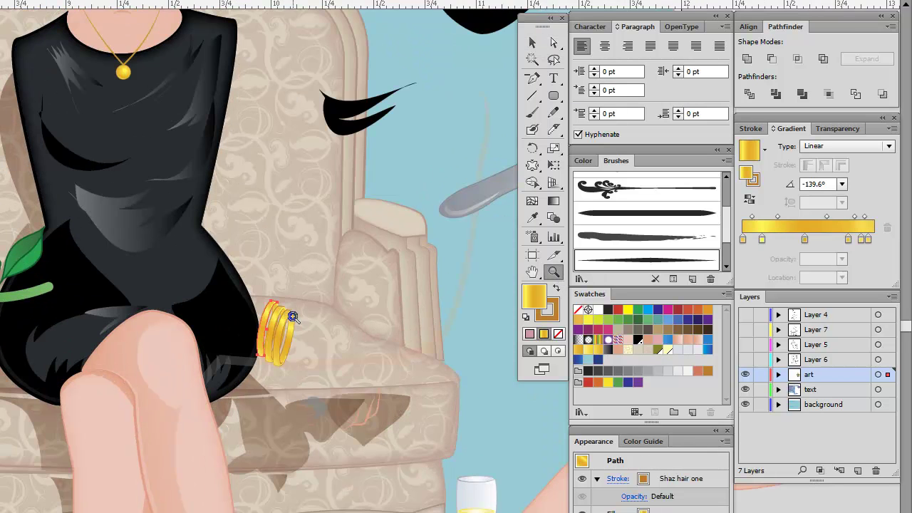
click(297, 318)
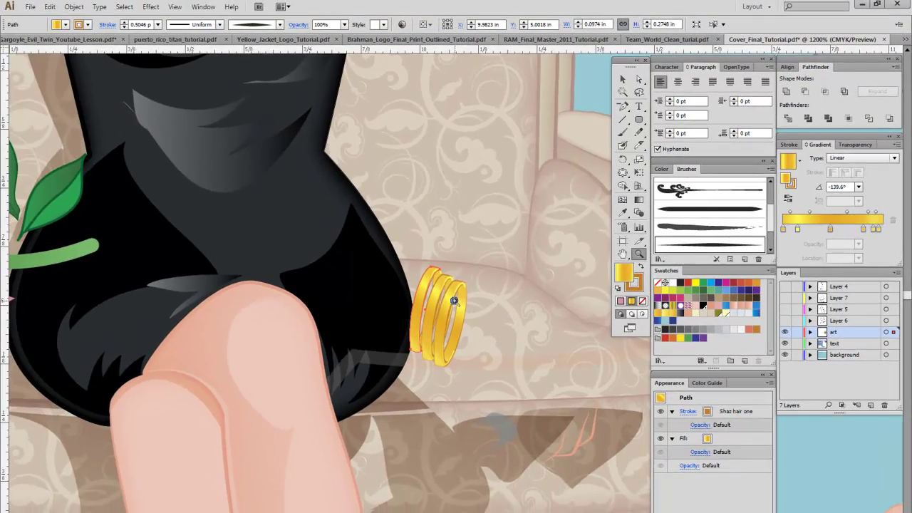
click(454, 301)
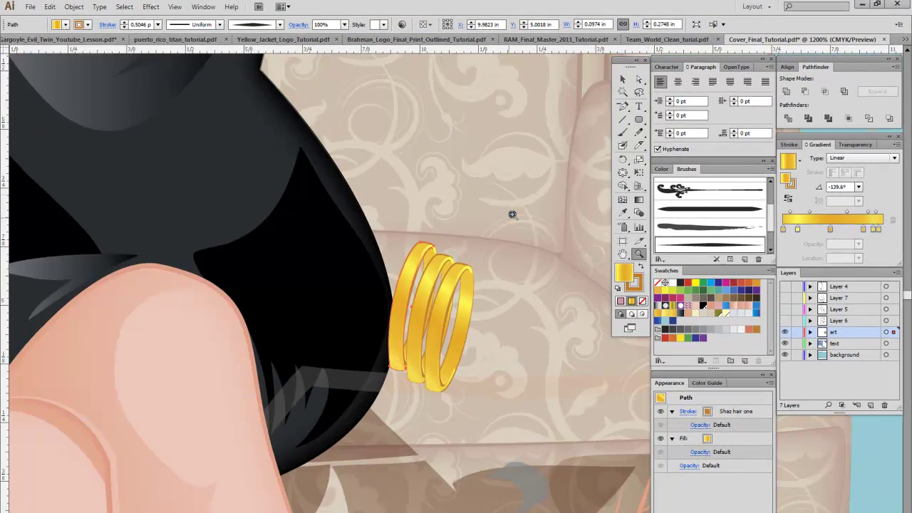
Step: Move the back half of the outermost bracelet aside to separate it from its front half, and return it
key(v)
click(456, 325)
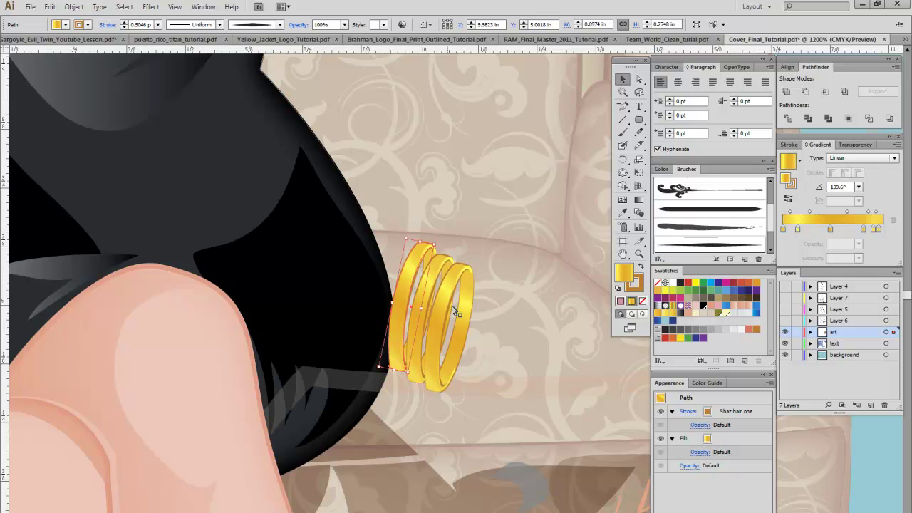
click(458, 348)
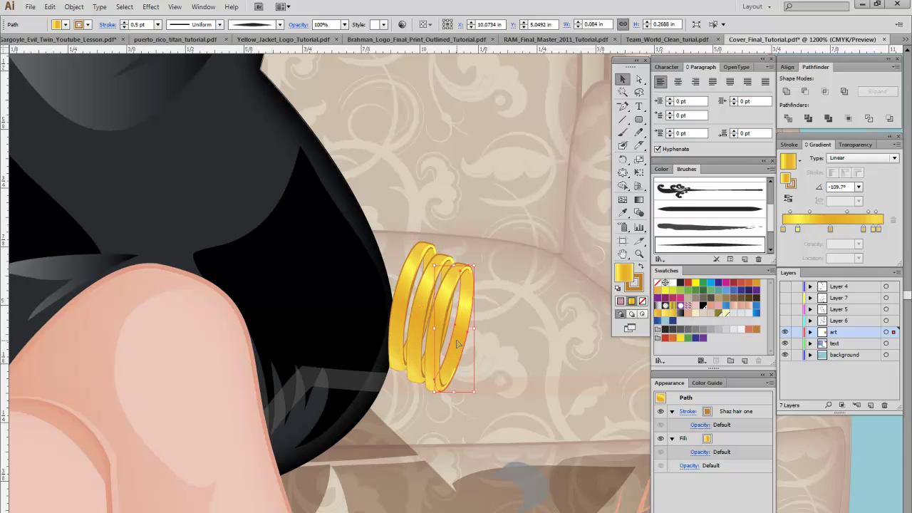
drag(456, 345, 486, 347)
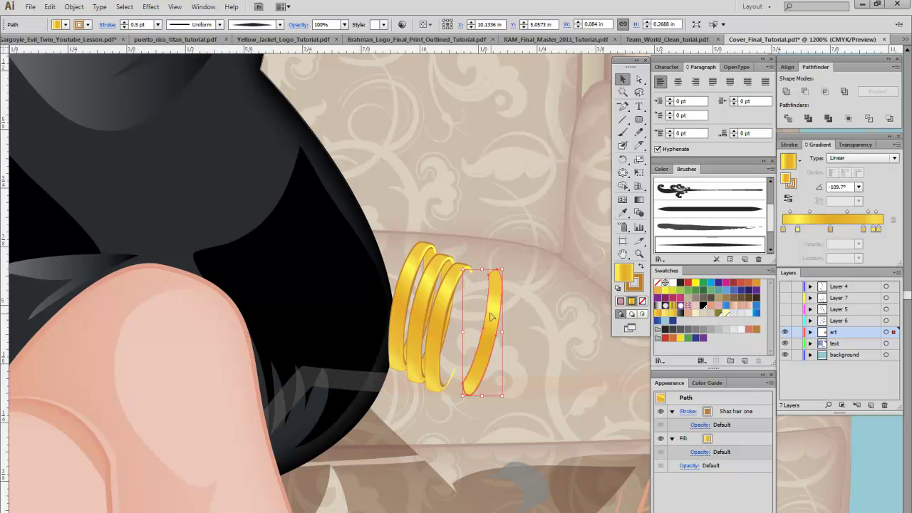
click(440, 326)
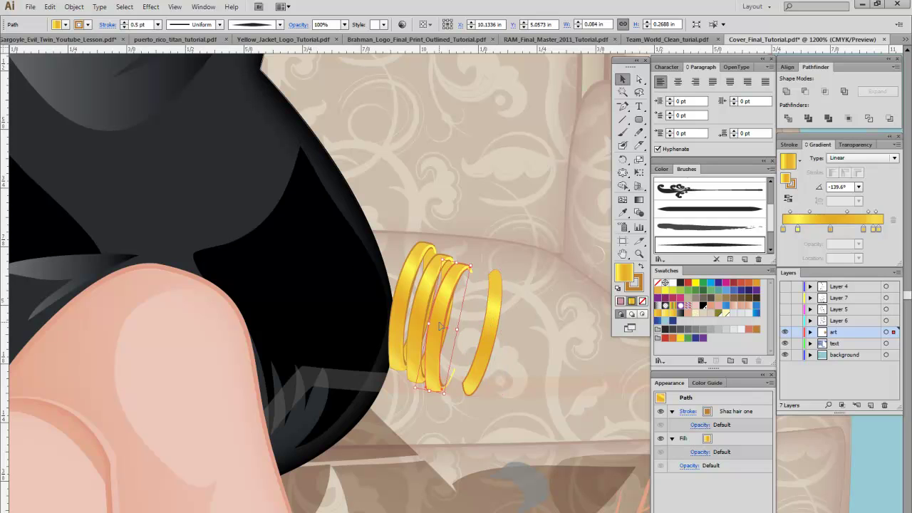
click(490, 326)
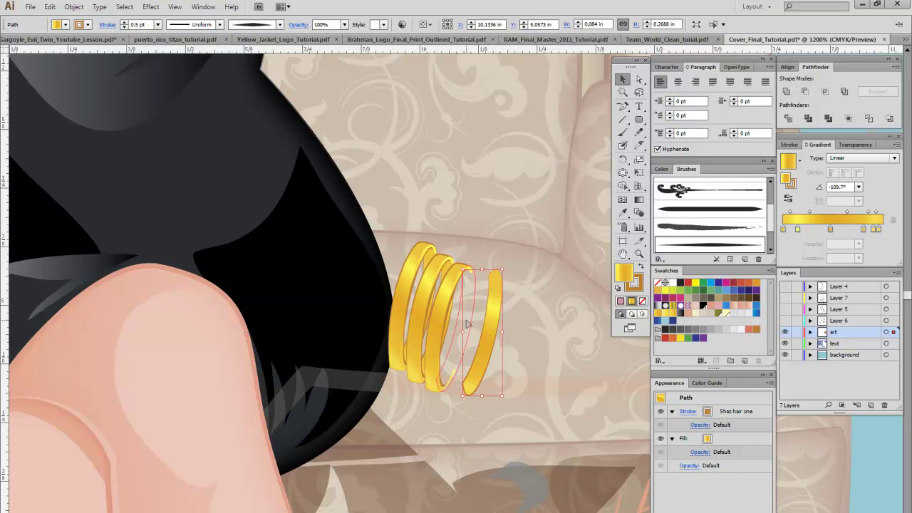
key(ctrl+z)
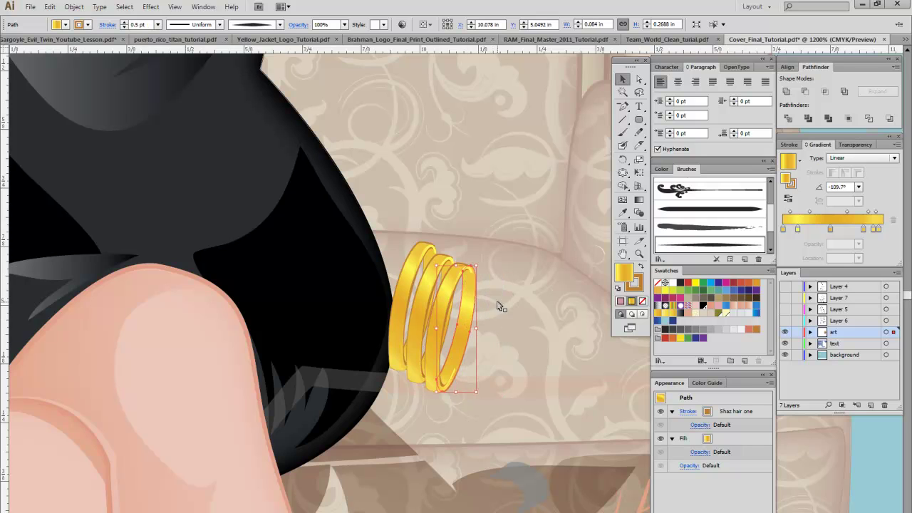
Step: Move the bent arm beside the chair so its wrist passes through the gold bracelets, and move it back out
click(625, 256)
drag(534, 302, 336, 275)
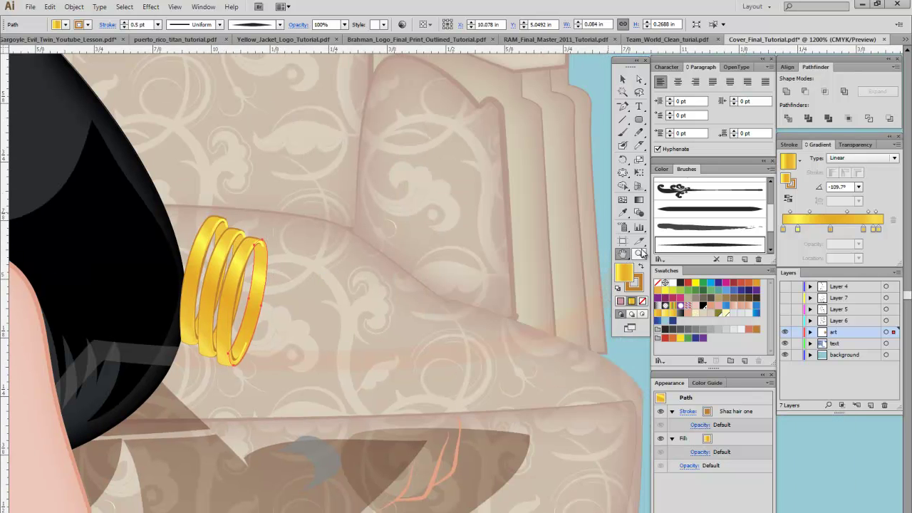
click(639, 254)
alt+click(429, 274)
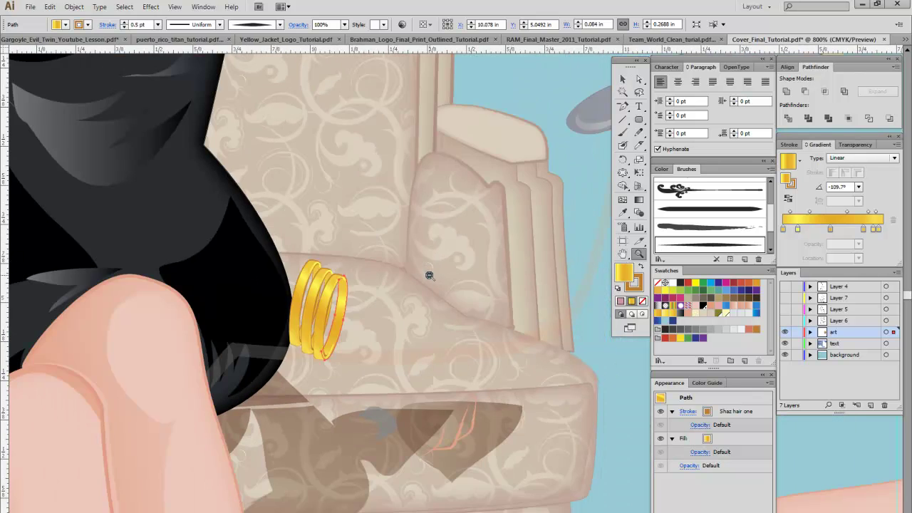
alt+click(429, 275)
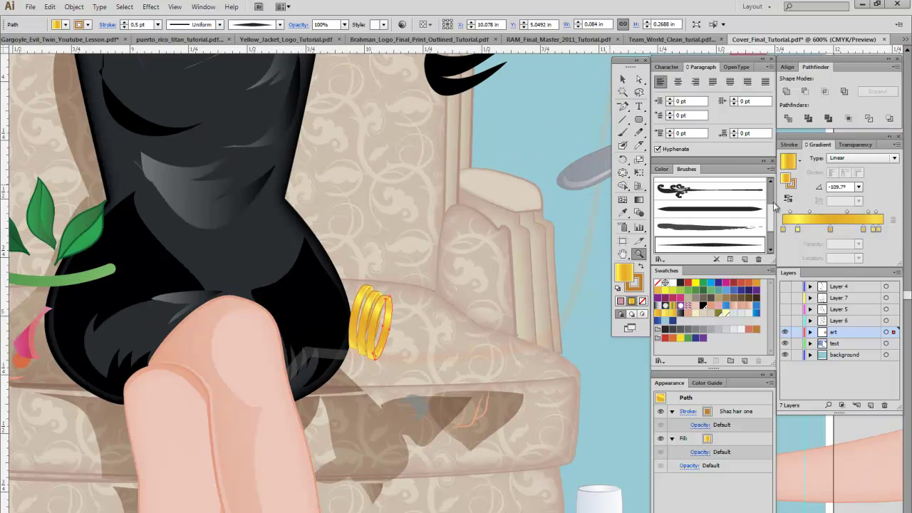
click(623, 80)
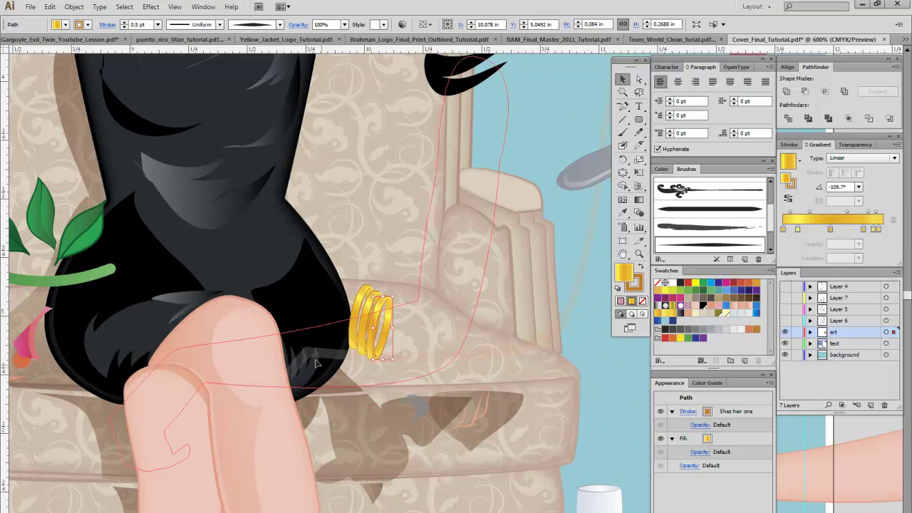
click(591, 459)
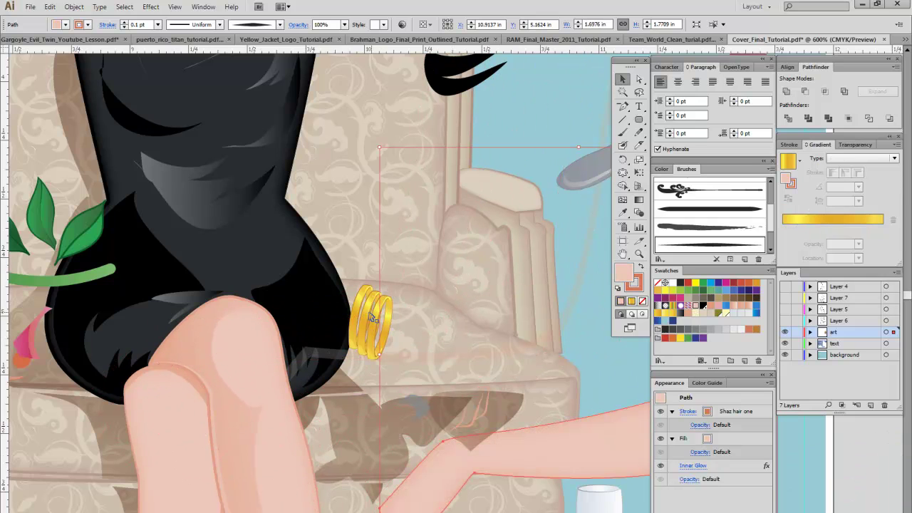
drag(534, 452, 444, 322)
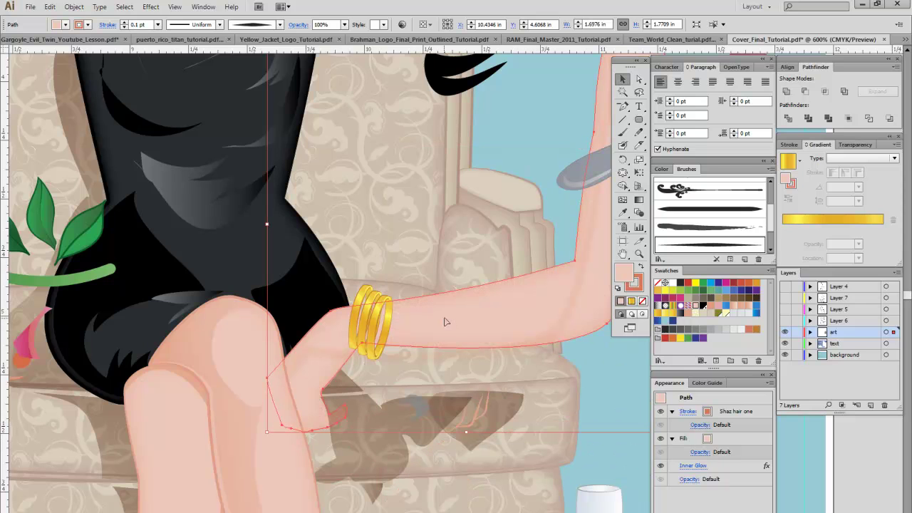
key(ctrl+z)
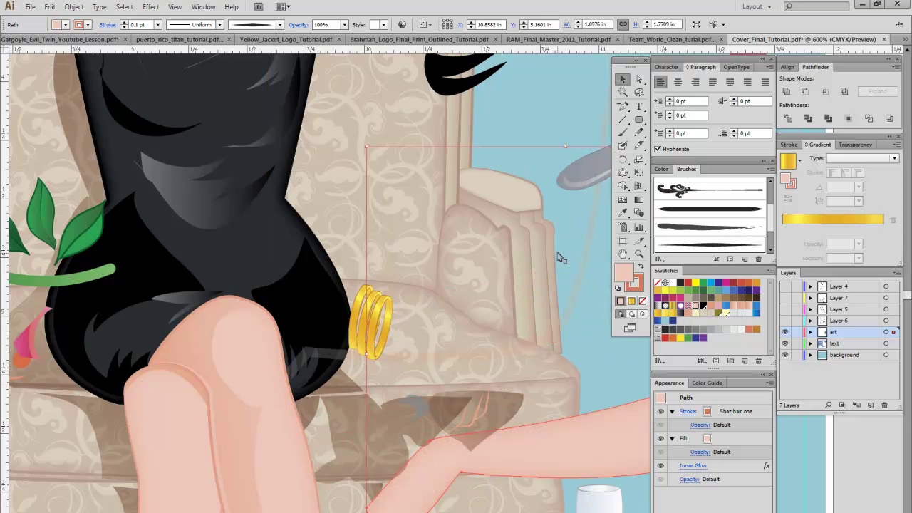
Step: Place the other arm, lying beside the flowers, across the black dress with its wrist through the gold bracelets
click(622, 254)
drag(112, 183, 320, 261)
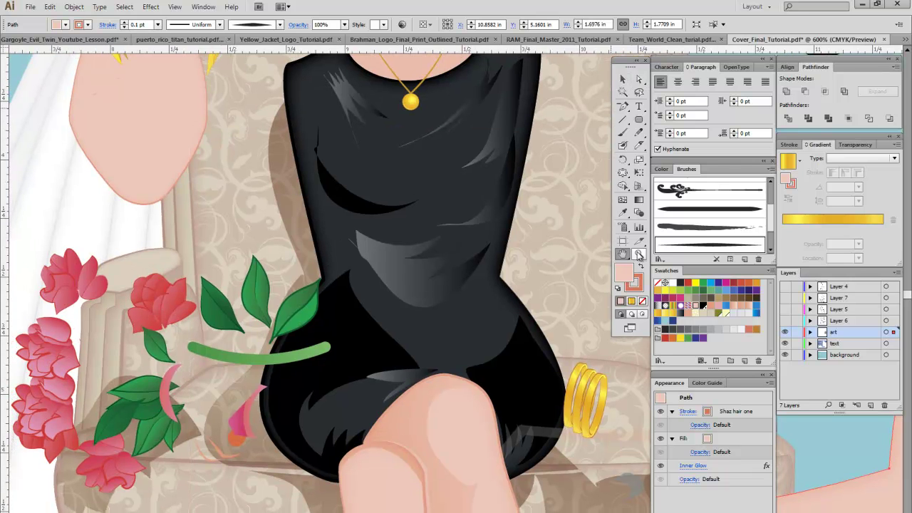
click(639, 240)
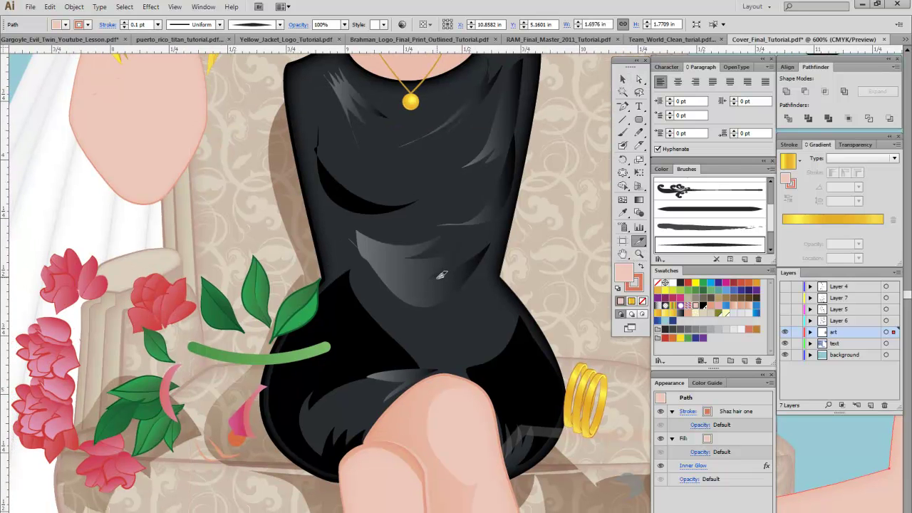
click(639, 254)
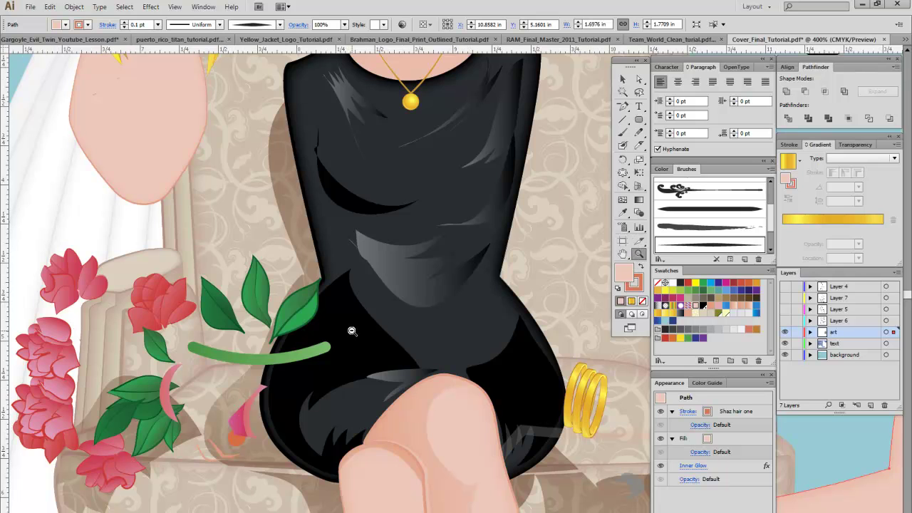
alt+click(351, 330)
click(622, 79)
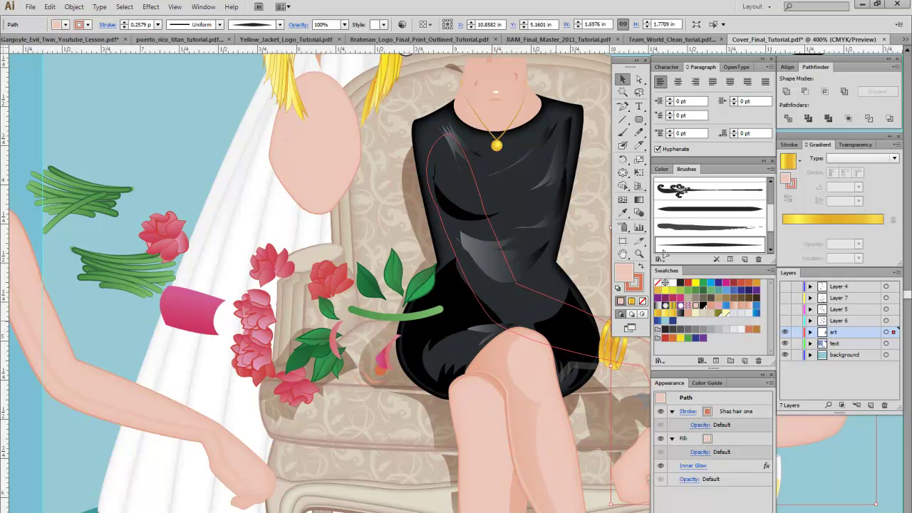
key(ctrl+z)
Step: Nudge the arm crossing the black dress slightly so its wrist sits neatly inside the three gold bracelets
click(639, 254)
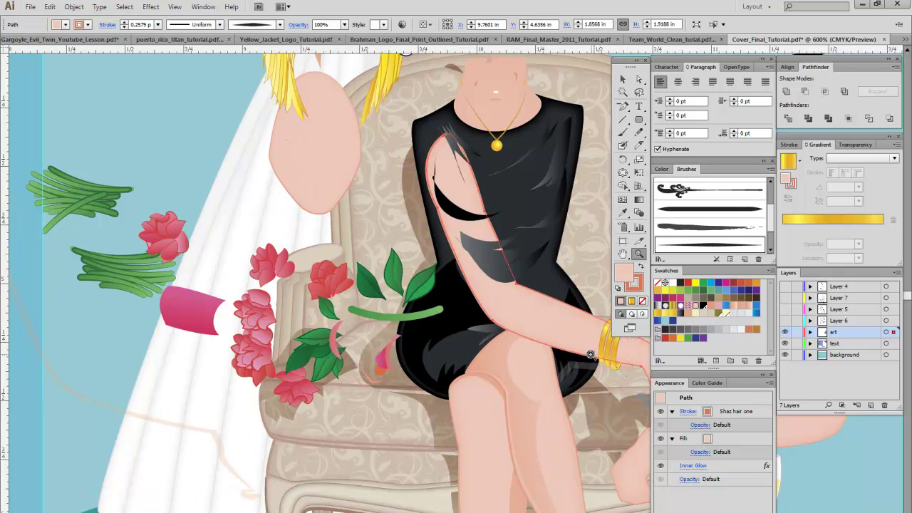
click(590, 351)
click(509, 266)
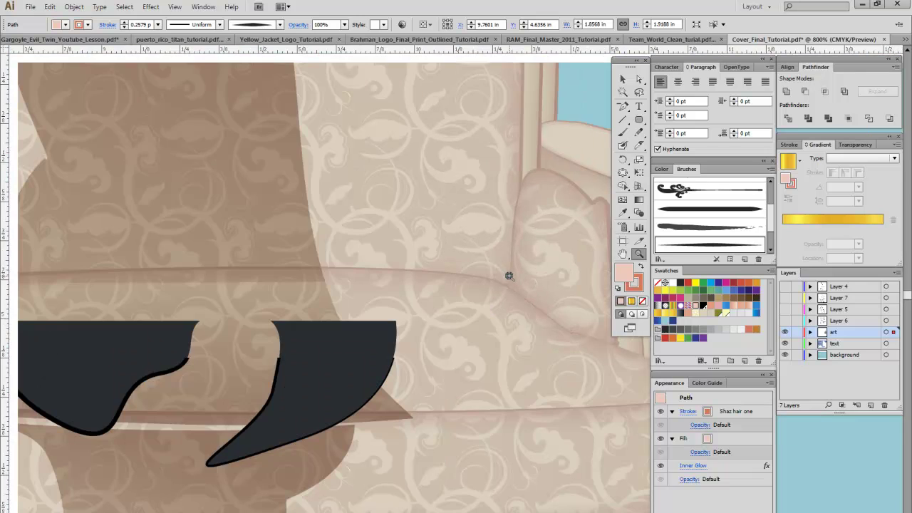
key(v)
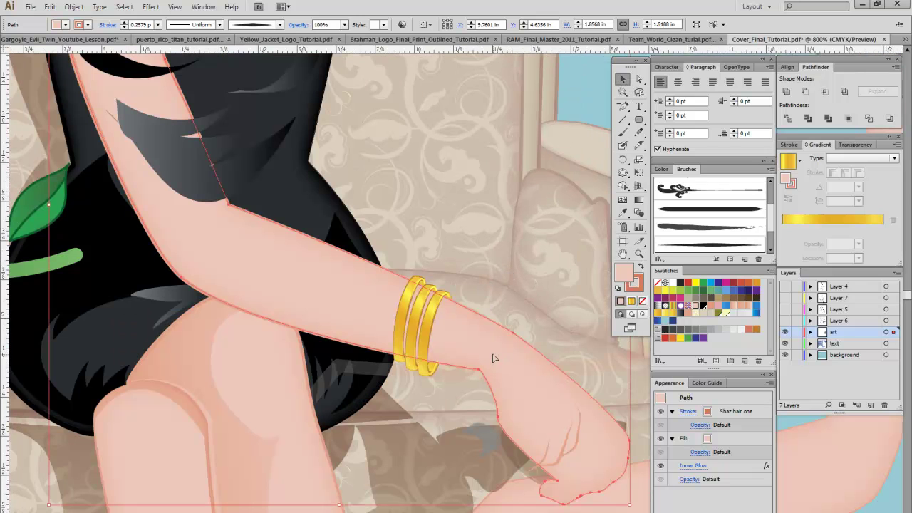
drag(494, 358, 497, 354)
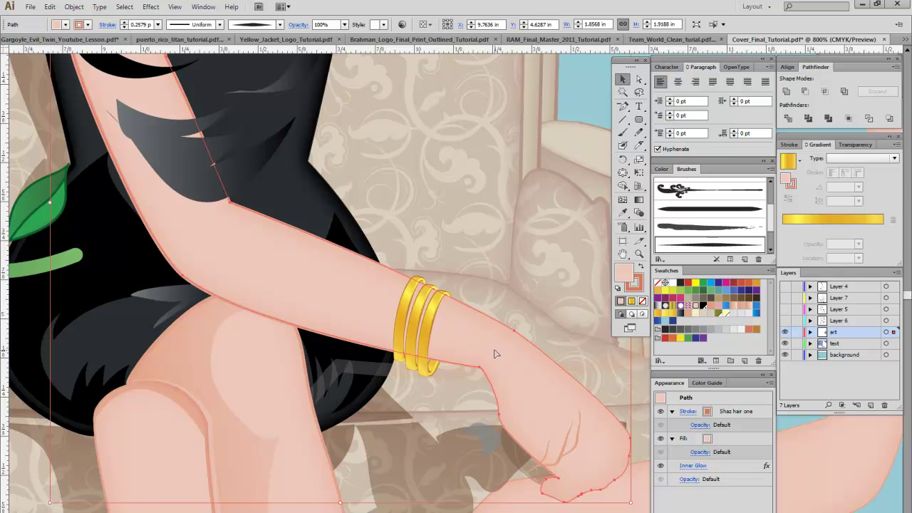
Step: Spread the gold bracelet bands apart along the wrist and draw a small gold circle on each one with the Ellipse tool
alt+drag(406, 305, 388, 307)
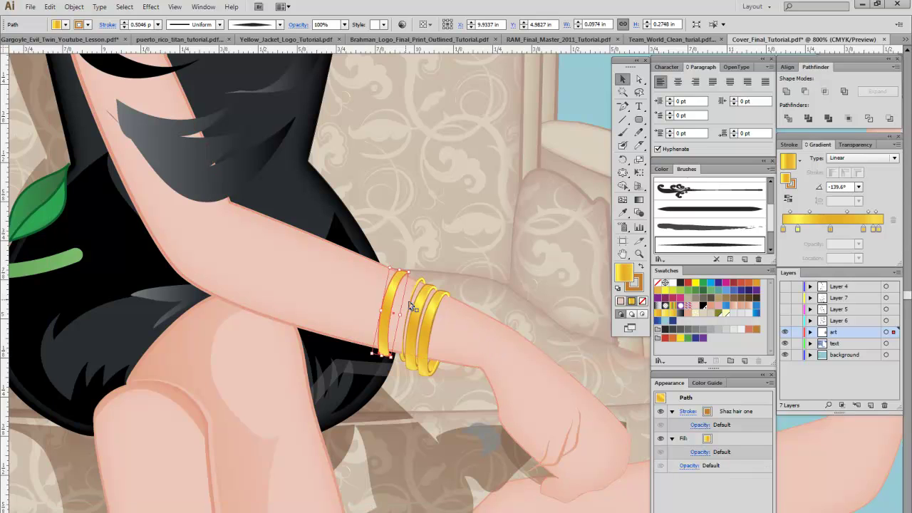
drag(400, 349, 432, 365)
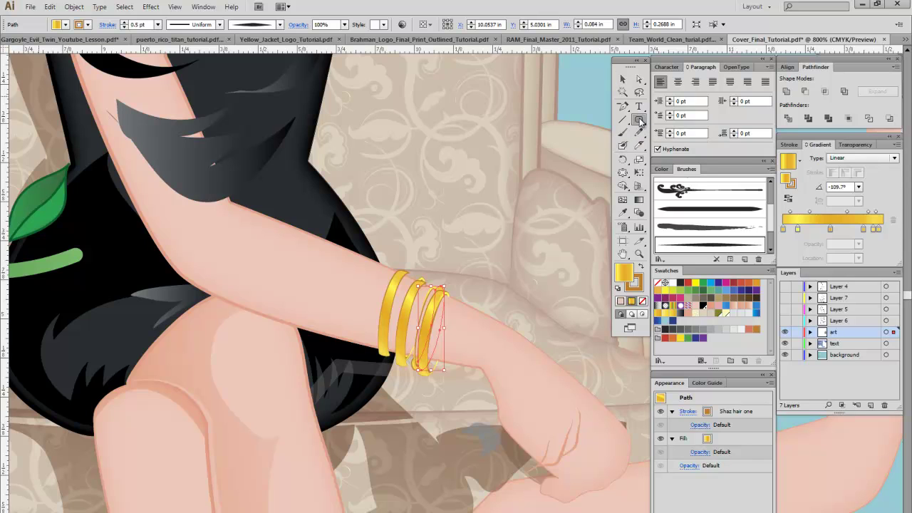
drag(639, 119, 666, 146)
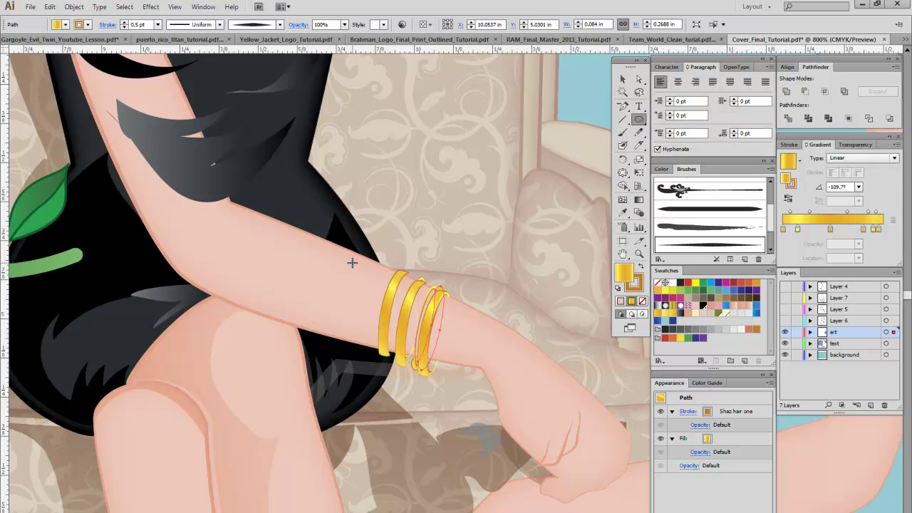
mouse_move(379, 300)
mouse_down()
mouse_move(396, 321)
mouse_move(423, 321)
mouse_up()
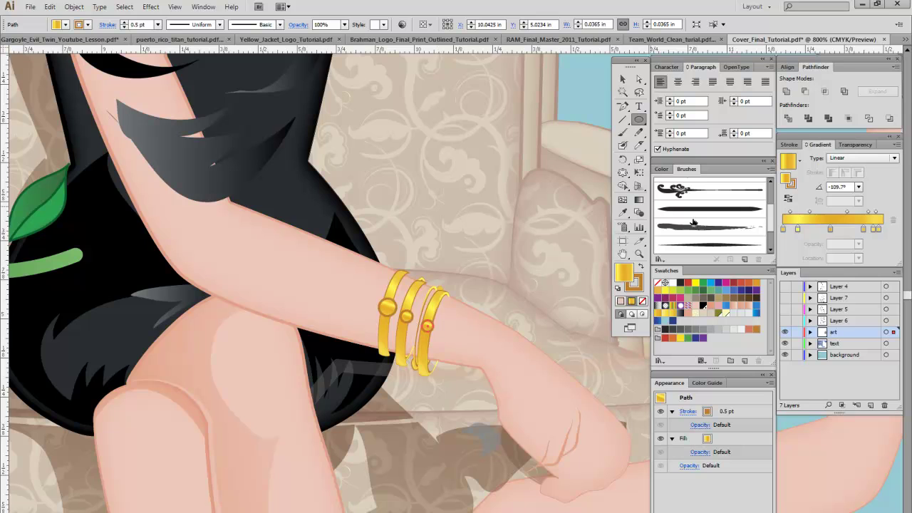
Step: Move the paintbrush from above the bent arm to the braceleted hand beside the chair, and deselect it
click(639, 255)
alt+click(382, 272)
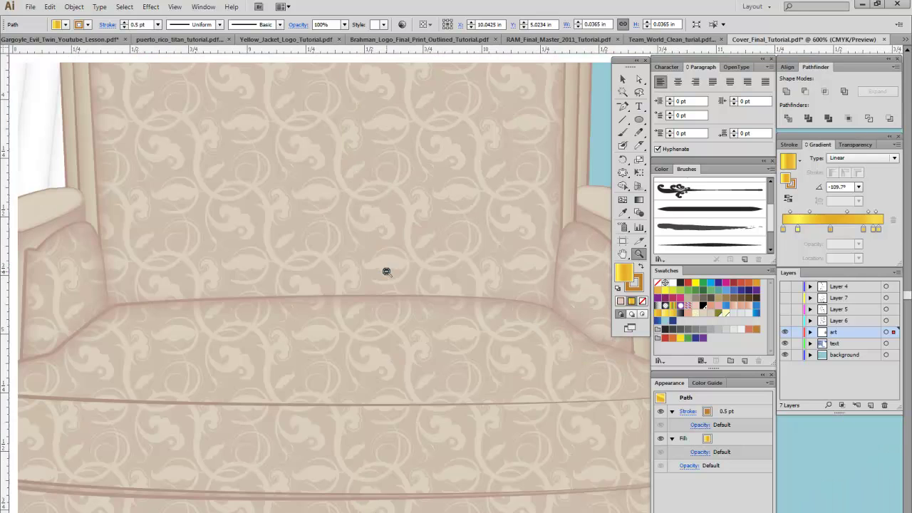
alt+click(391, 273)
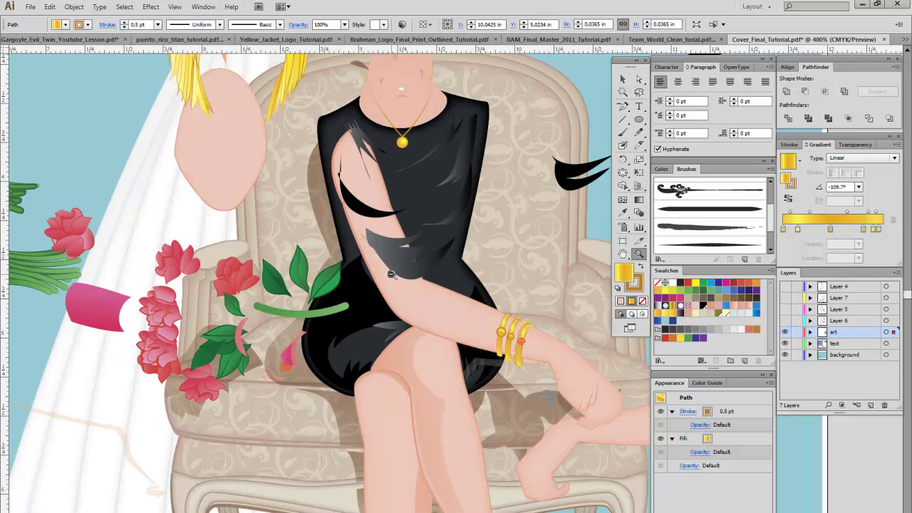
alt+click(391, 274)
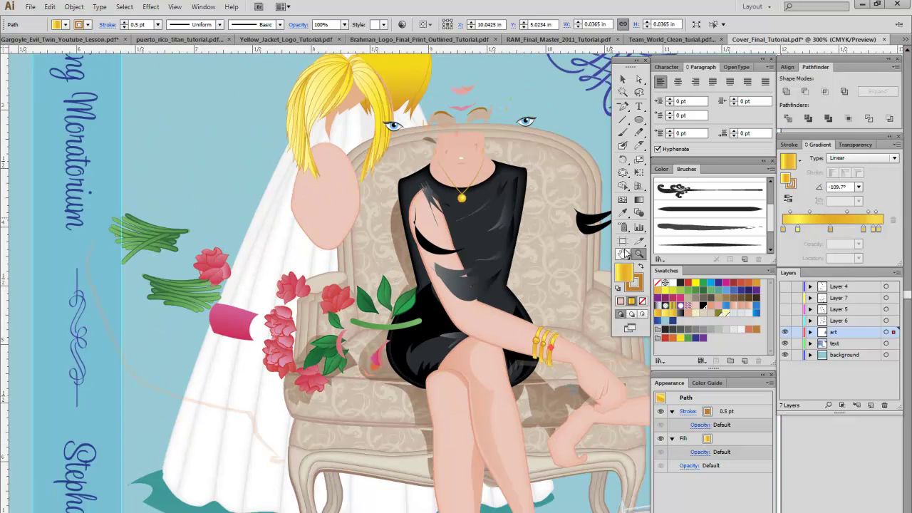
click(623, 255)
mouse_move(498, 292)
mouse_down()
mouse_move(479, 267)
mouse_move(393, 247)
mouse_move(377, 268)
mouse_up()
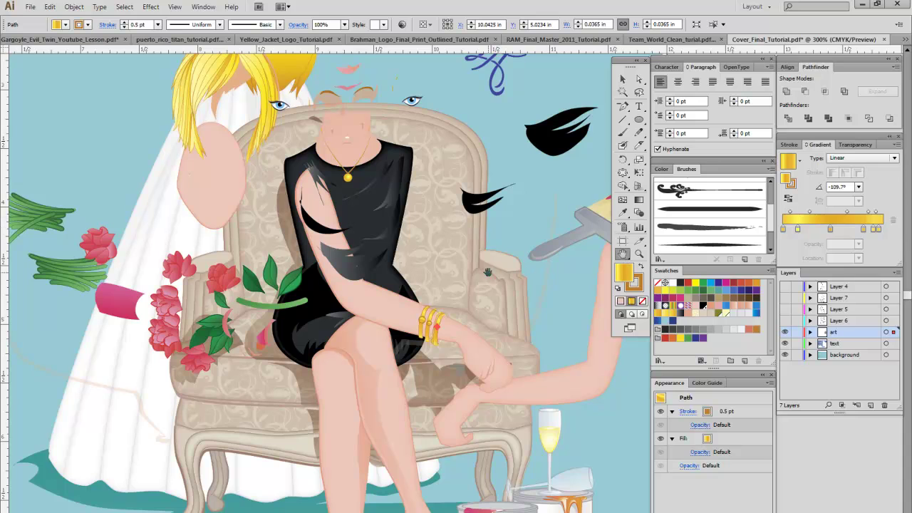
drag(489, 270, 400, 247)
click(622, 78)
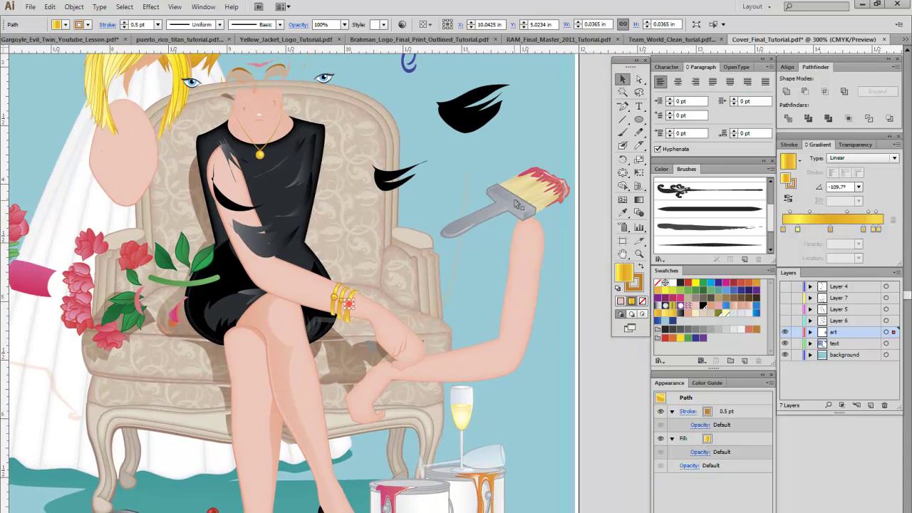
click(511, 205)
mouse_move(510, 206)
mouse_down()
mouse_move(469, 254)
mouse_move(420, 349)
mouse_move(426, 360)
mouse_move(463, 344)
mouse_up()
click(606, 412)
click(607, 418)
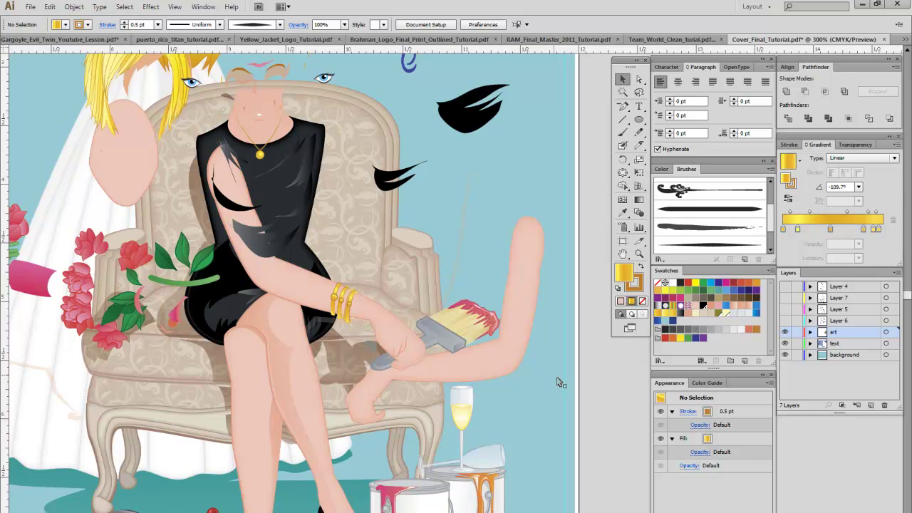
Step: Rotate the paintbrush clockwise so its handle lies nearly level under the hand
click(462, 339)
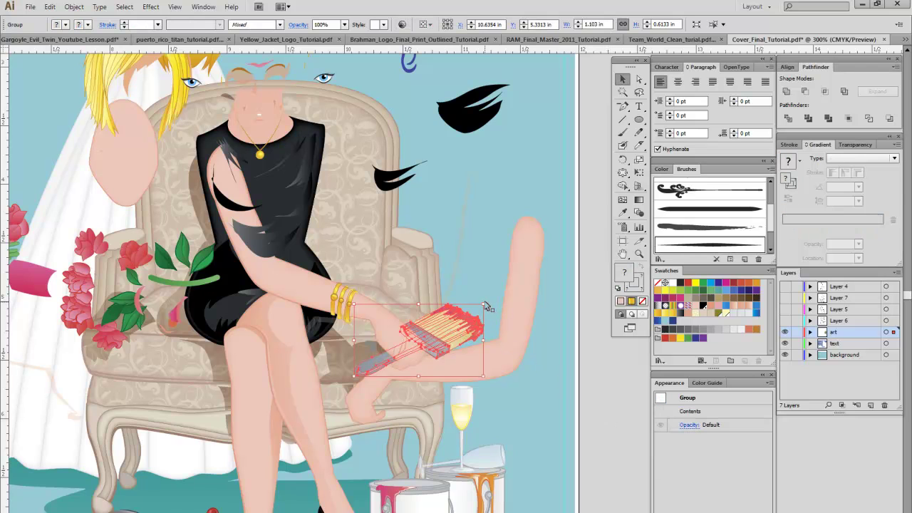
mouse_move(487, 302)
mouse_down()
mouse_move(492, 336)
mouse_move(470, 341)
mouse_up()
click(597, 401)
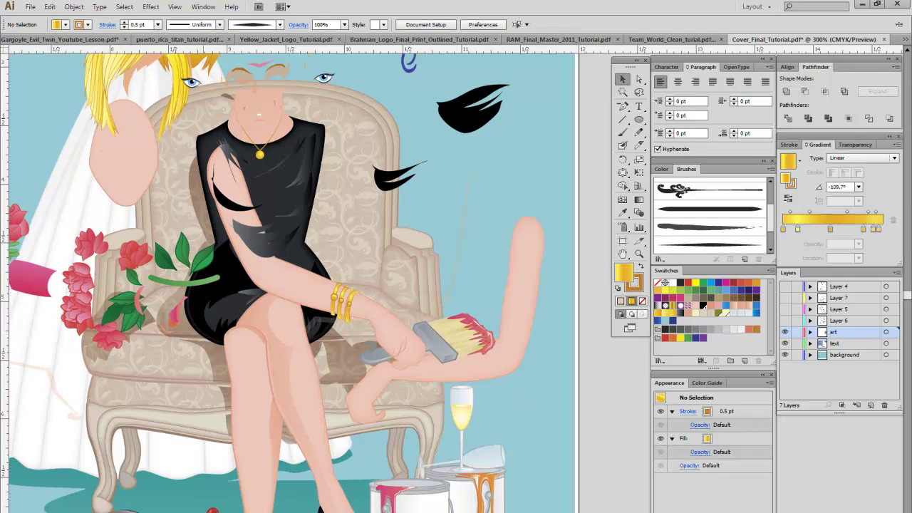
Step: Place the red screwdriver from the tool bag in the hand, tucked behind the fist, and return the paintbrush to above the bent arm
click(212, 509)
mouse_move(211, 508)
mouse_down()
mouse_move(419, 385)
mouse_move(454, 376)
mouse_up()
mouse_move(459, 337)
mouse_down()
mouse_move(446, 348)
mouse_move(530, 492)
mouse_up()
drag(438, 328, 398, 364)
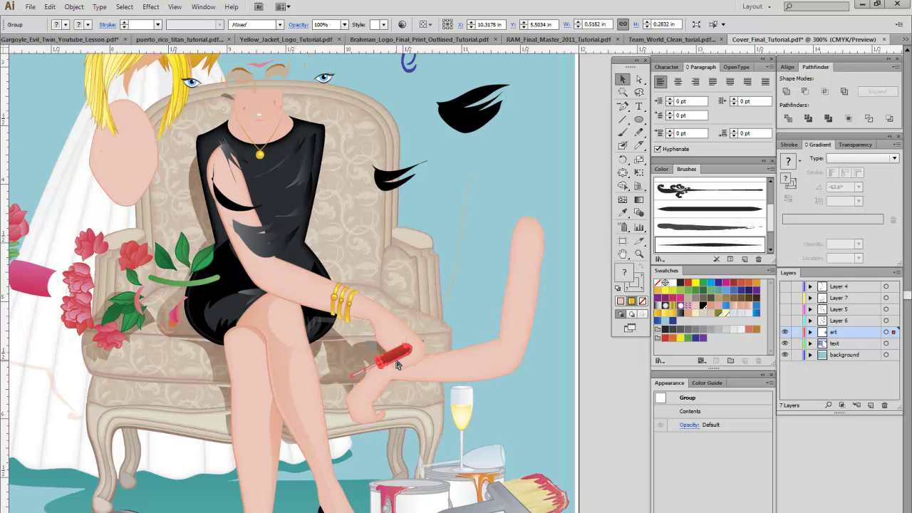
click(397, 365)
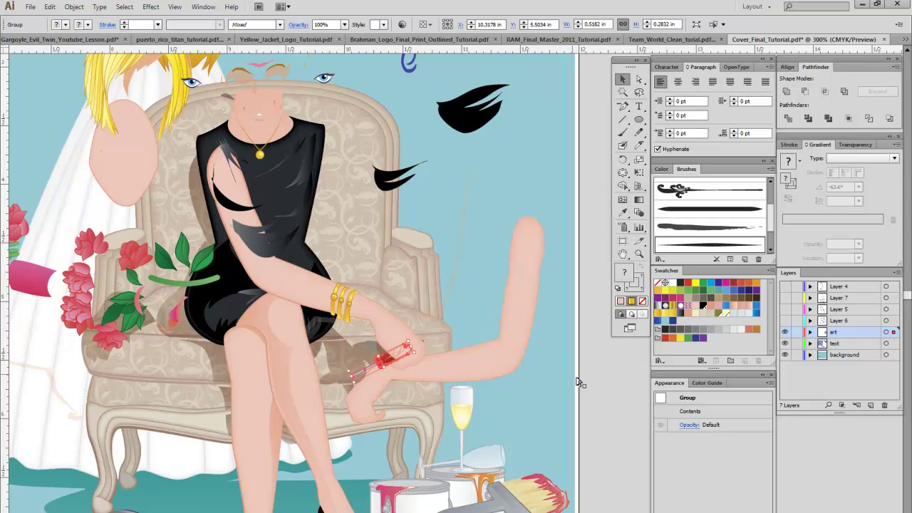
click(607, 390)
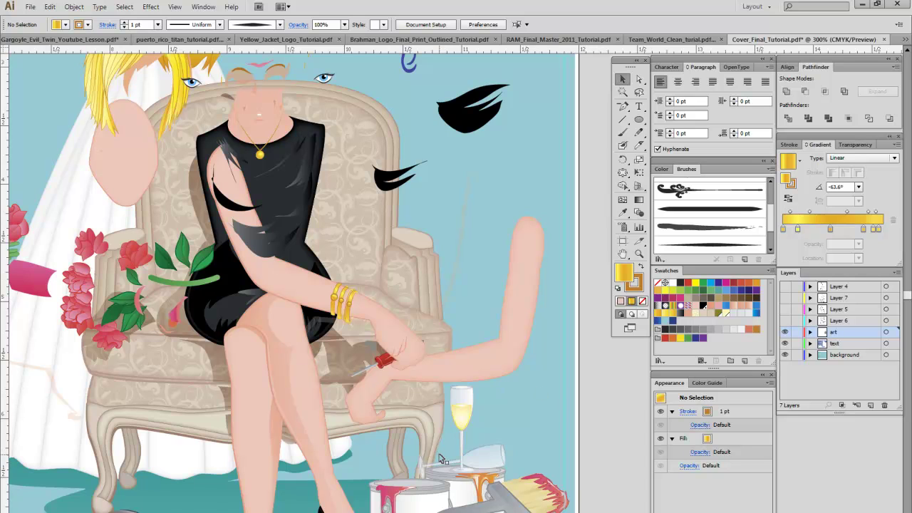
mouse_move(519, 506)
mouse_down()
mouse_move(542, 397)
mouse_move(515, 187)
mouse_up()
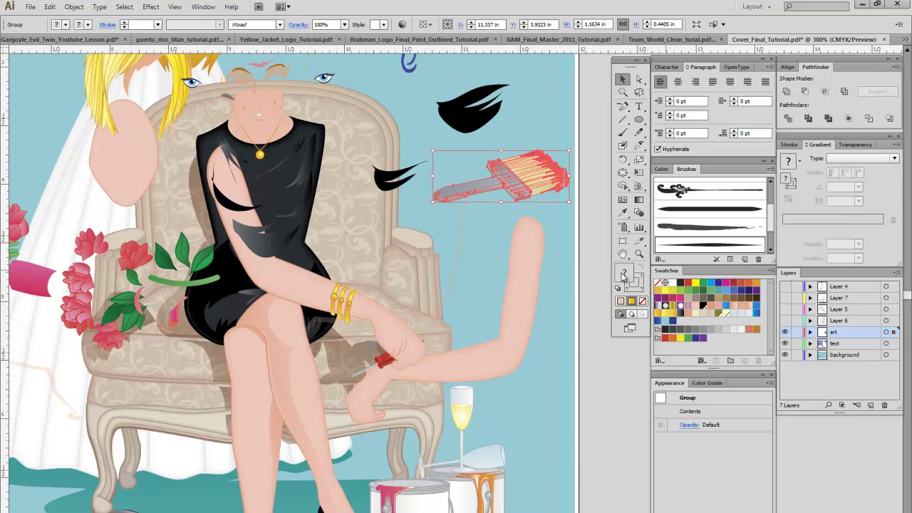
Step: Select the armchair's backrest, inspect the New Pattern Swatch 2 tile in pattern editing, and leave without changes
click(623, 253)
drag(377, 371, 405, 300)
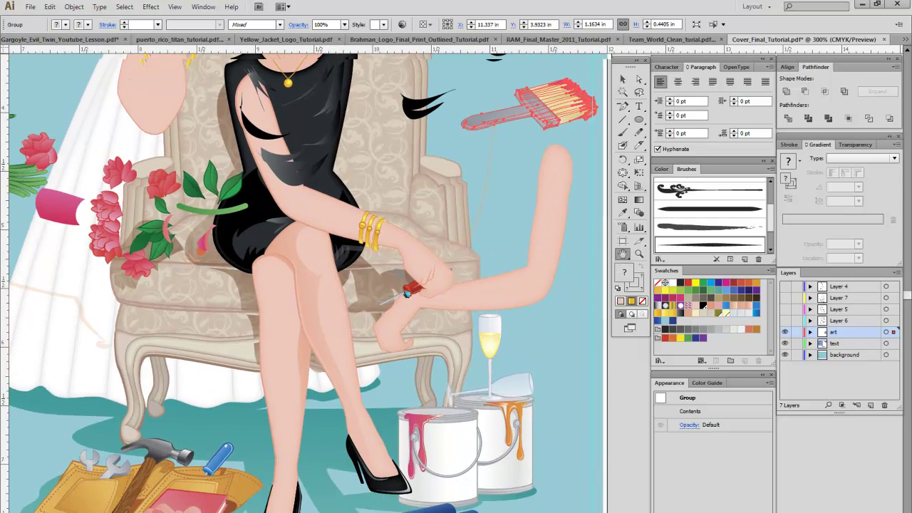
click(391, 185)
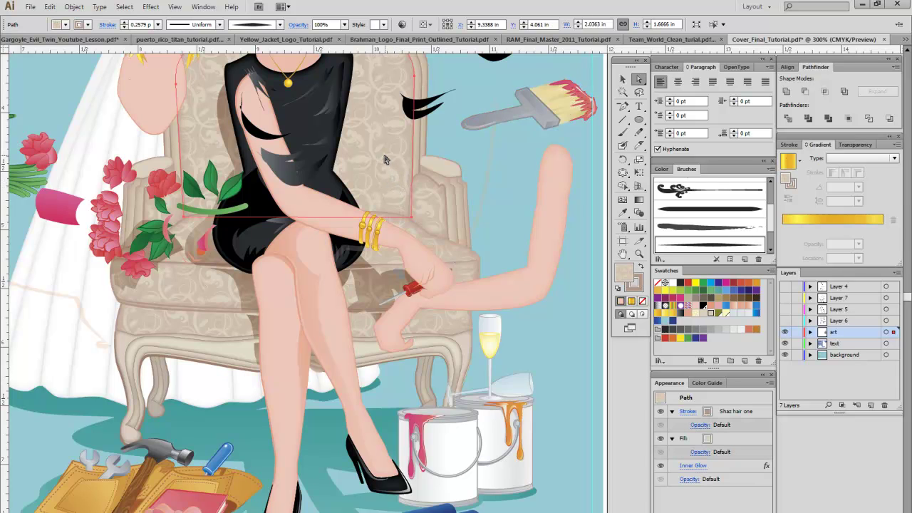
double_click(711, 316)
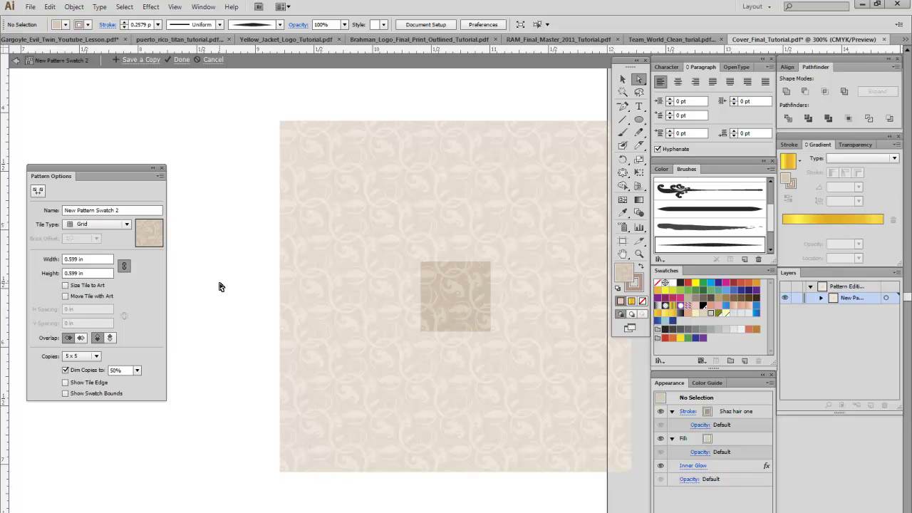
key(Escape)
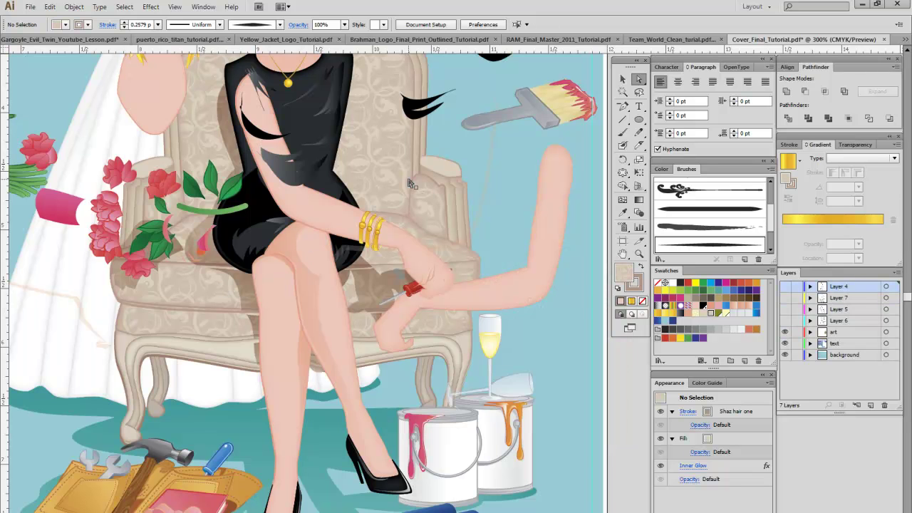
Step: Try yellow damask, olive and salmon swatches as the backrest's fill, finishing with the geometric red, purple and green pattern
click(397, 183)
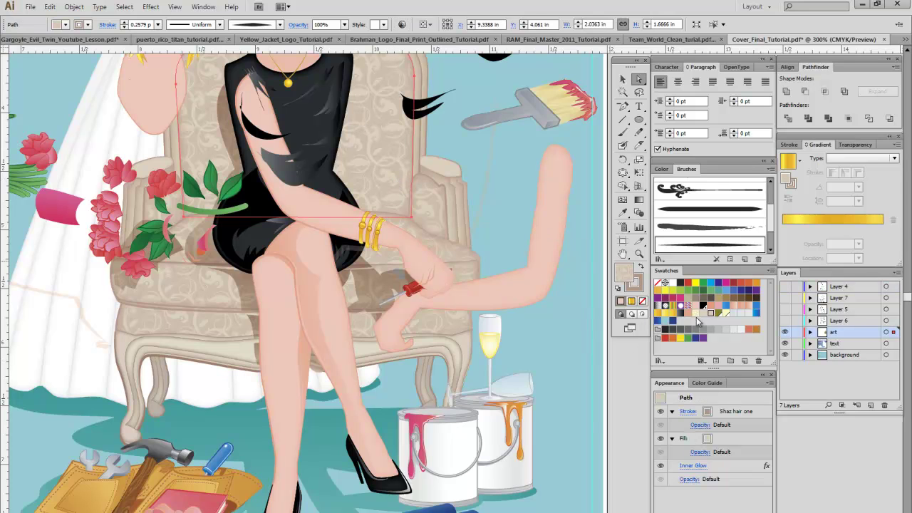
drag(697, 316, 377, 188)
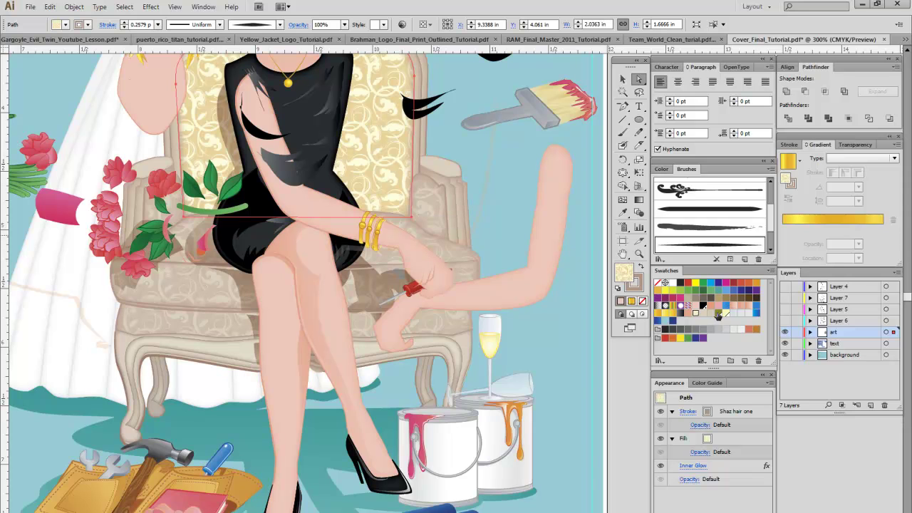
drag(718, 316, 374, 187)
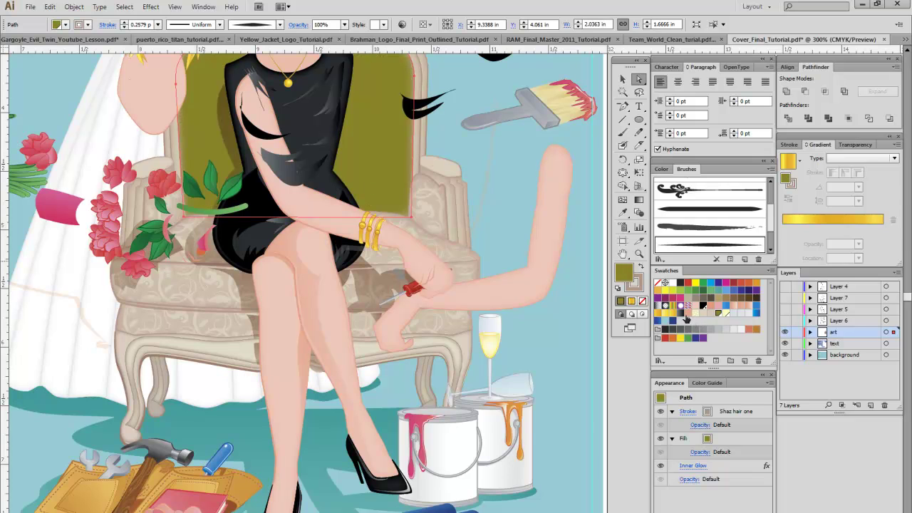
drag(687, 319, 366, 181)
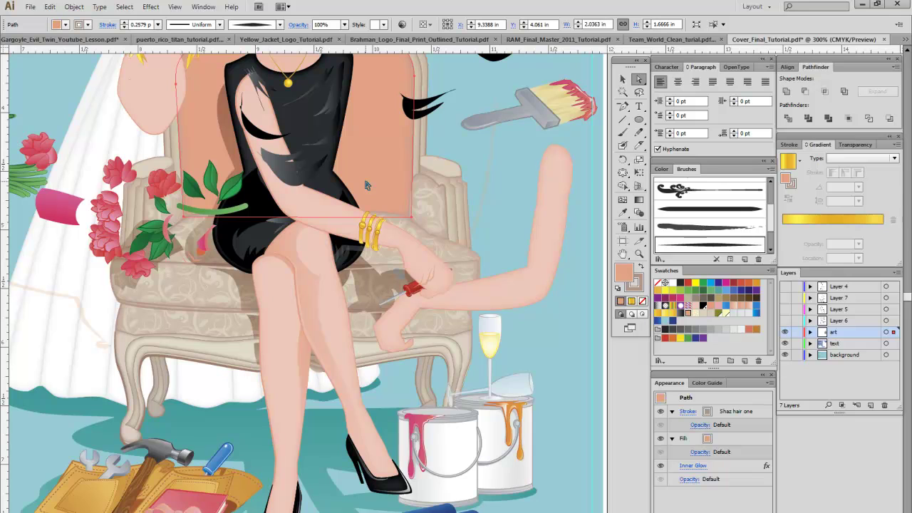
drag(689, 311, 378, 193)
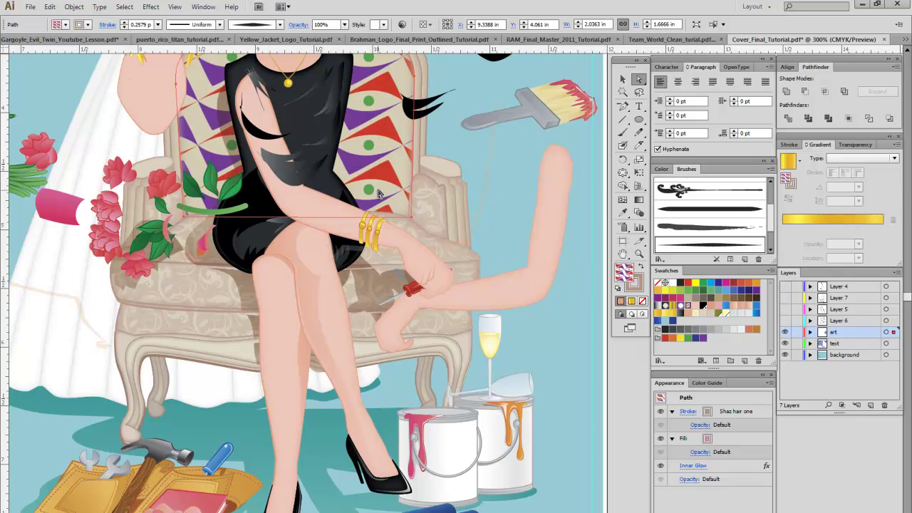
Step: Inspect the Inner Glow settings on the armchair's backrest, then compare the chair with the effect hidden and shown
click(623, 253)
drag(433, 216, 434, 242)
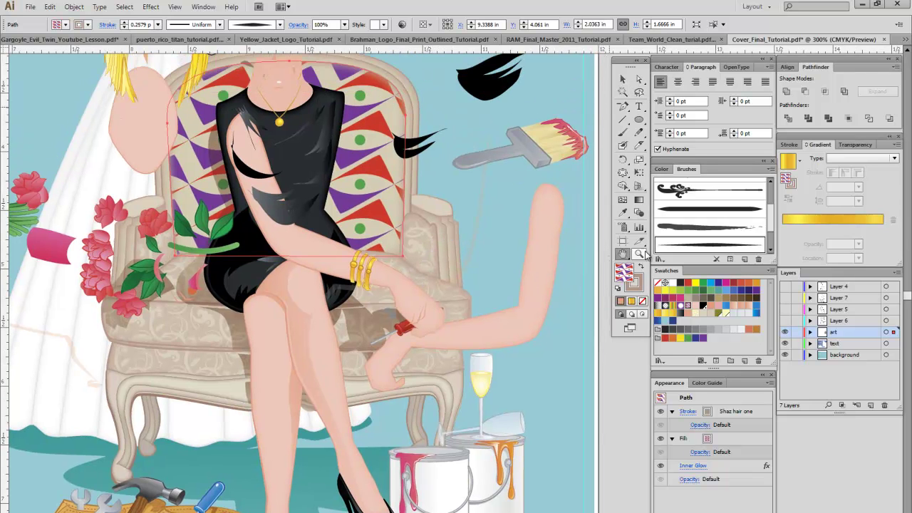
click(638, 254)
click(429, 224)
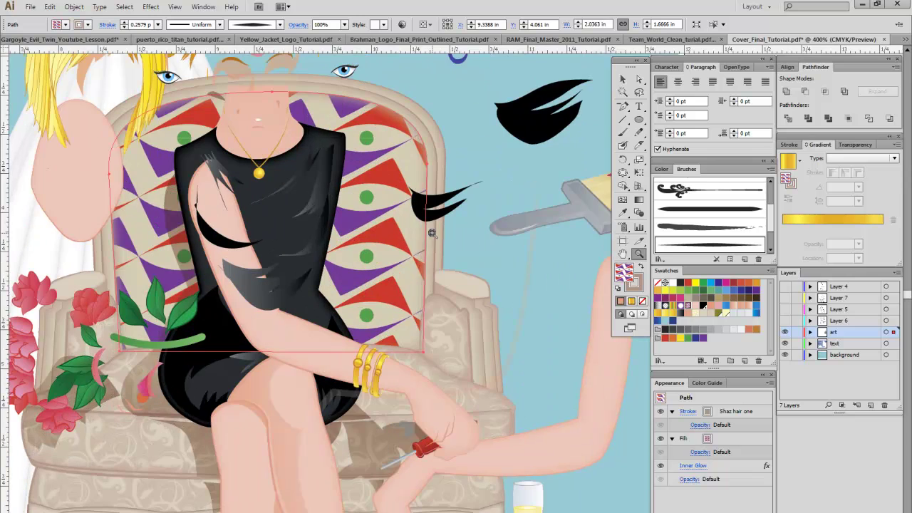
click(432, 244)
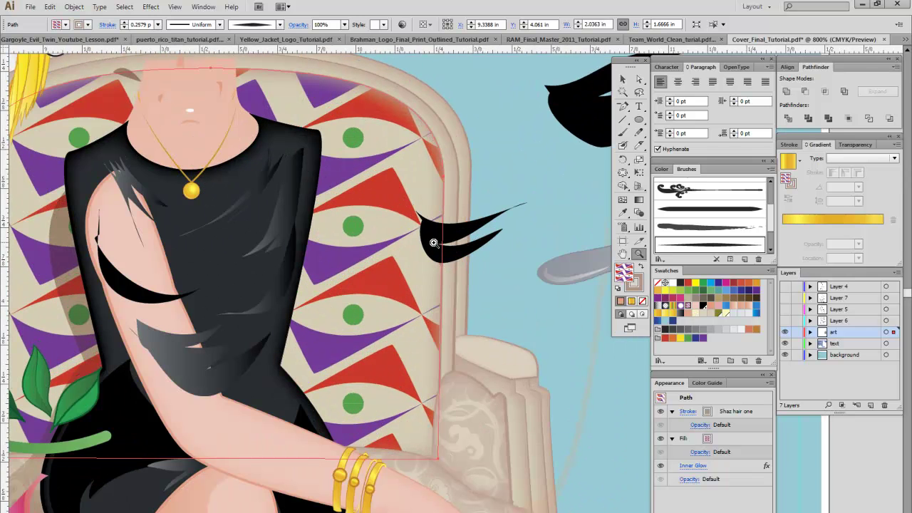
click(375, 80)
click(639, 79)
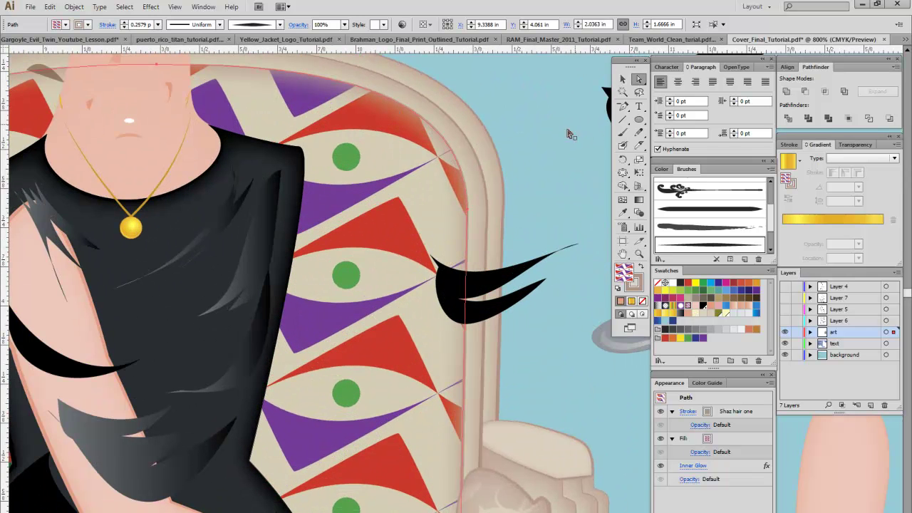
click(525, 183)
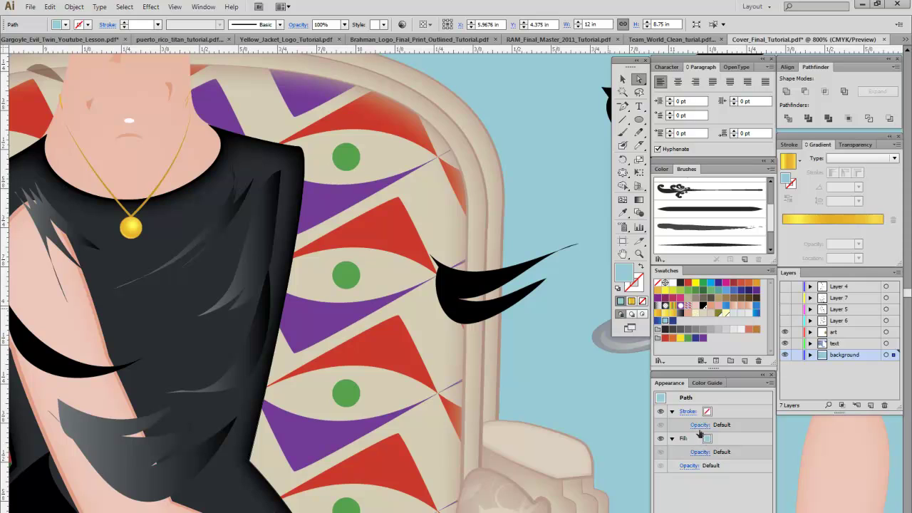
click(458, 267)
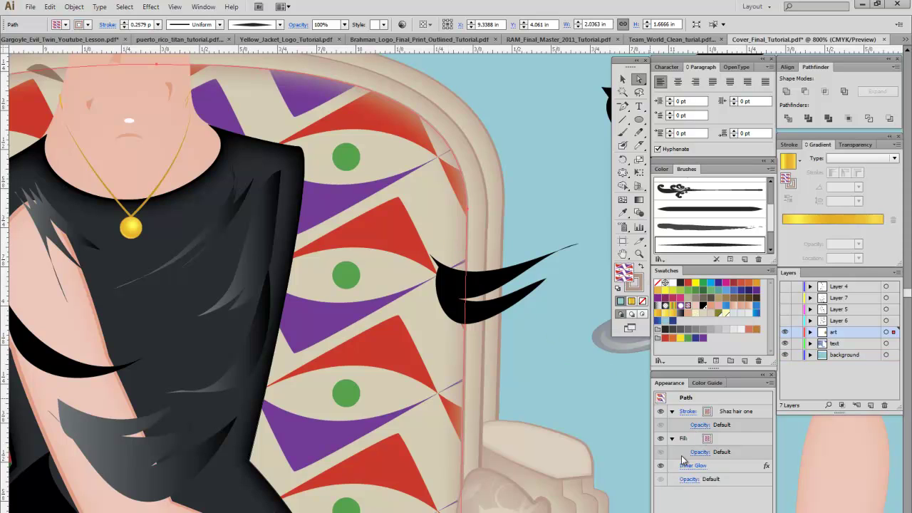
click(692, 466)
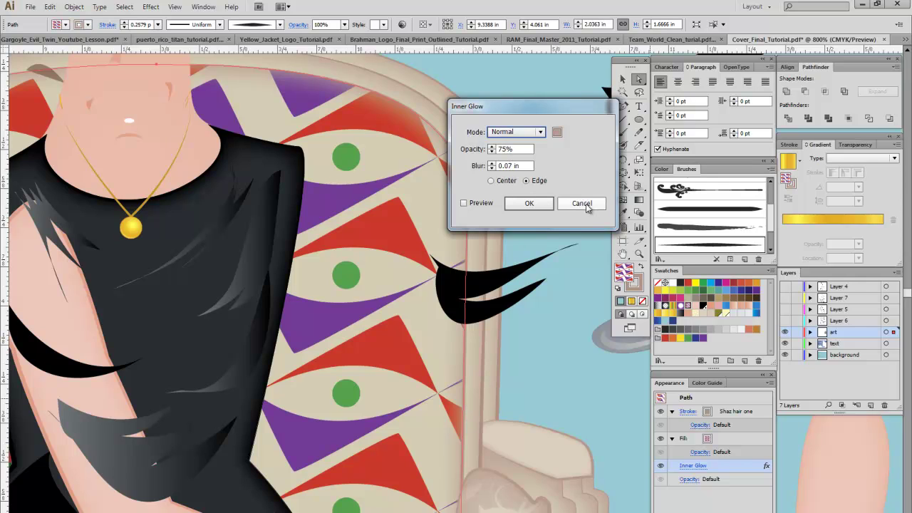
click(546, 204)
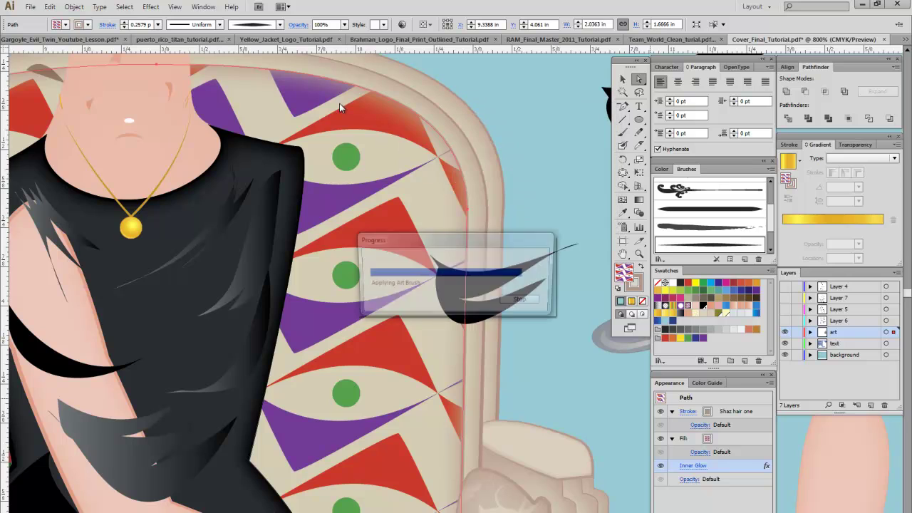
click(661, 468)
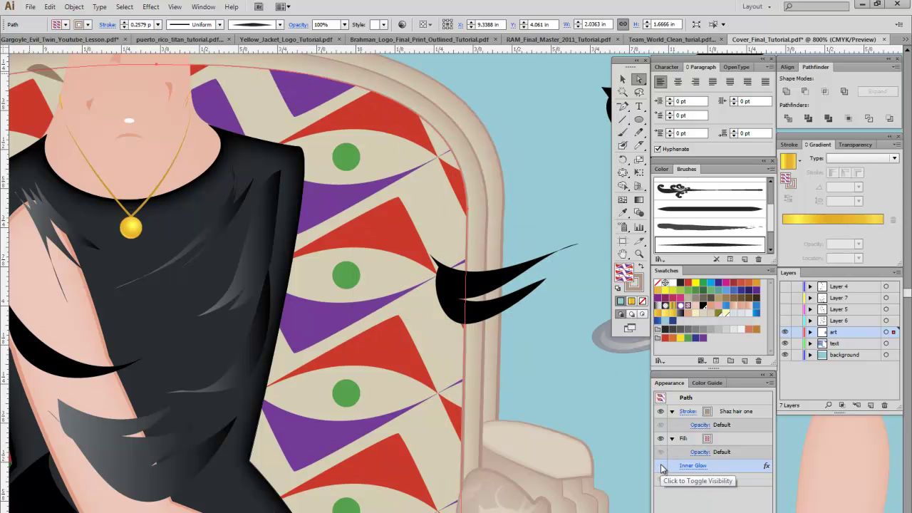
click(662, 468)
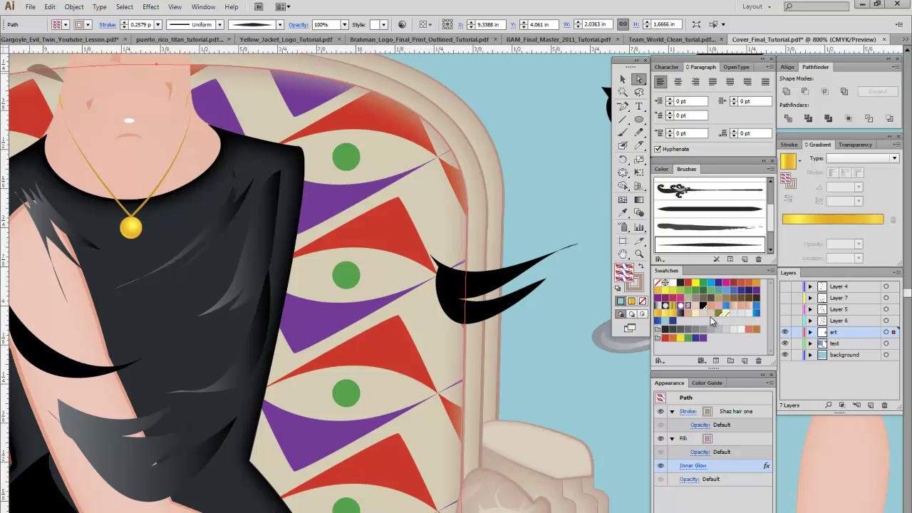
Step: Fill the backrest with the beige floral pattern swatch and compare it with Inner Glow hidden and shown
drag(711, 319, 372, 316)
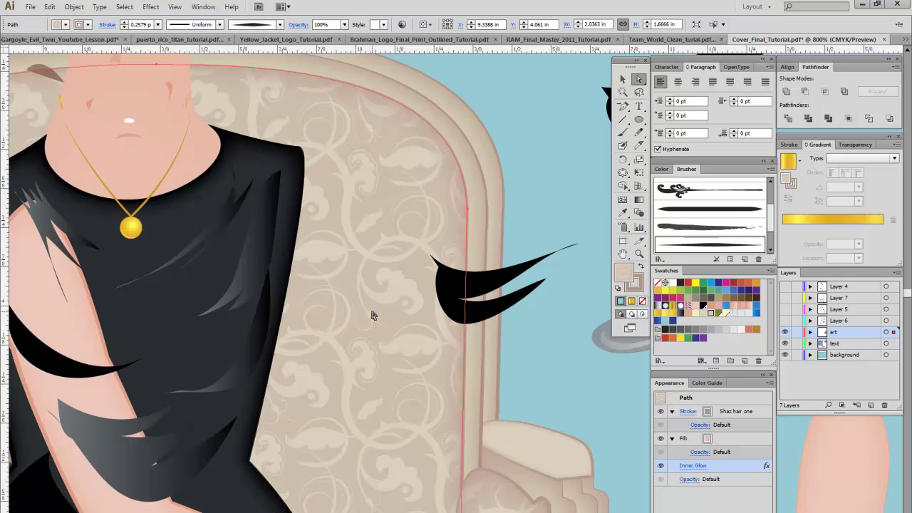
click(661, 467)
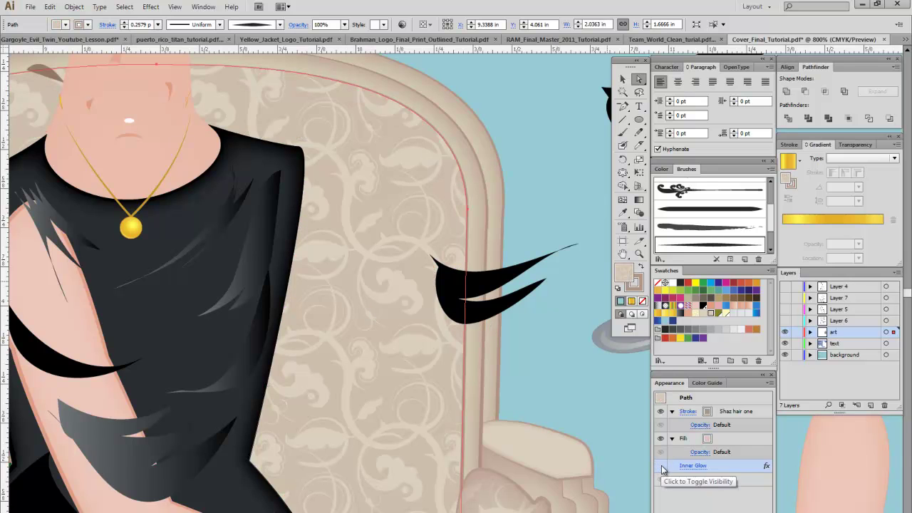
click(662, 467)
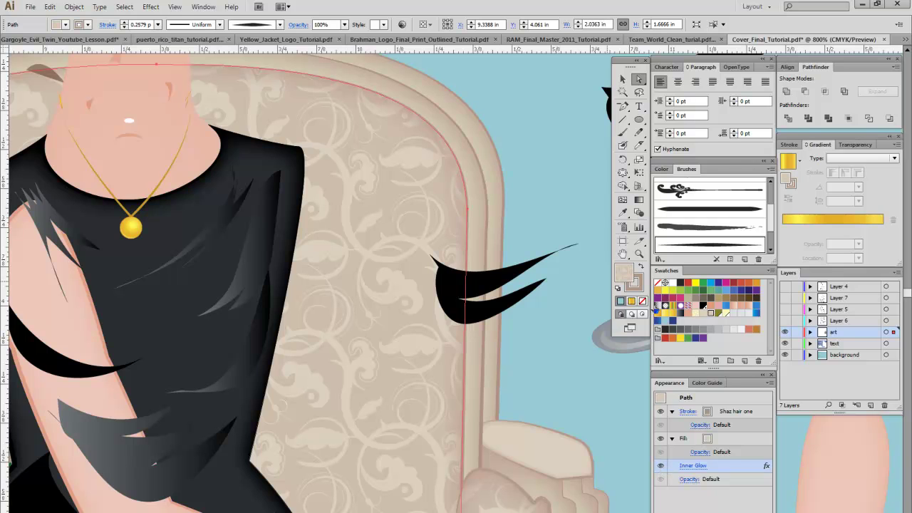
Step: Select the white dress's bodice, inspect the New Pattern Swatch 4 tile in pattern editing, and leave without changes
click(639, 254)
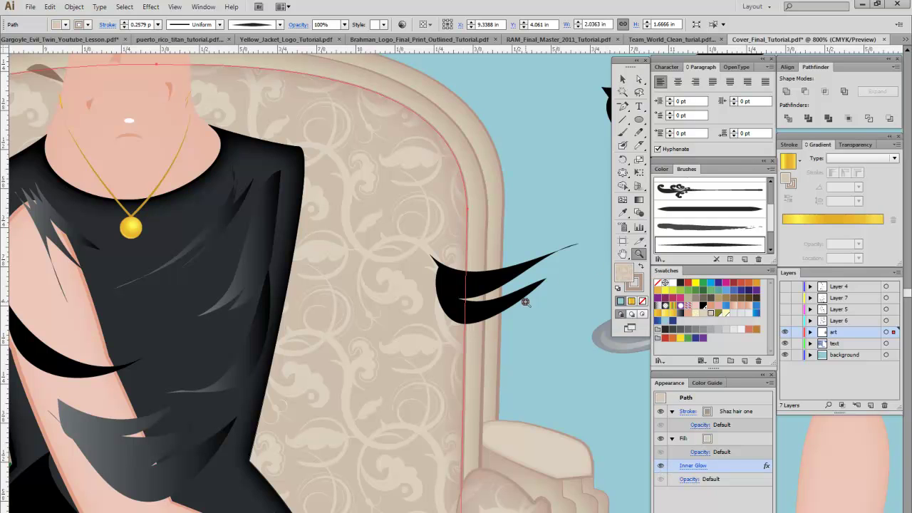
alt+click(462, 322)
alt+click(463, 327)
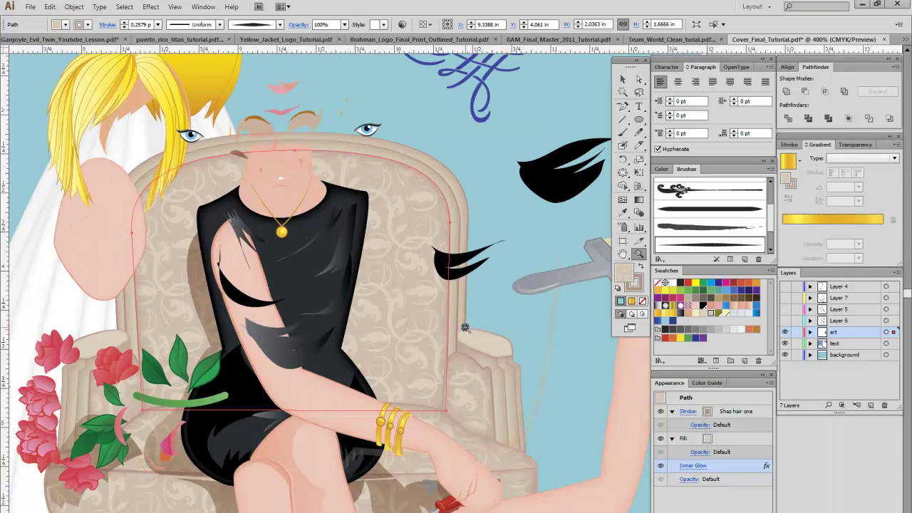
alt+click(464, 327)
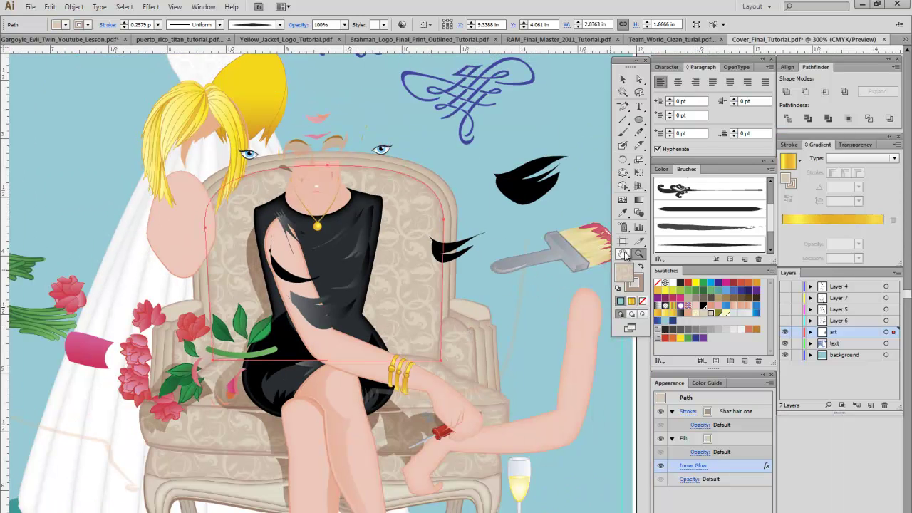
click(623, 254)
drag(257, 169, 341, 401)
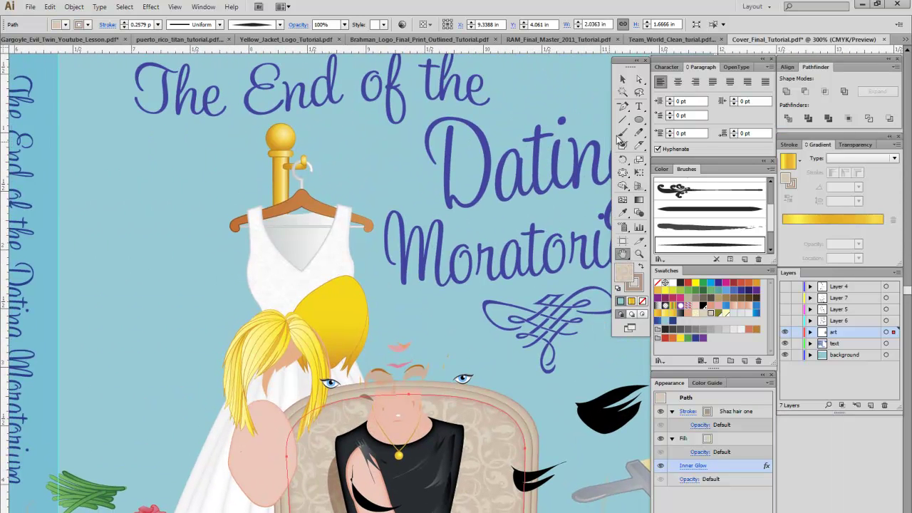
click(639, 79)
click(285, 296)
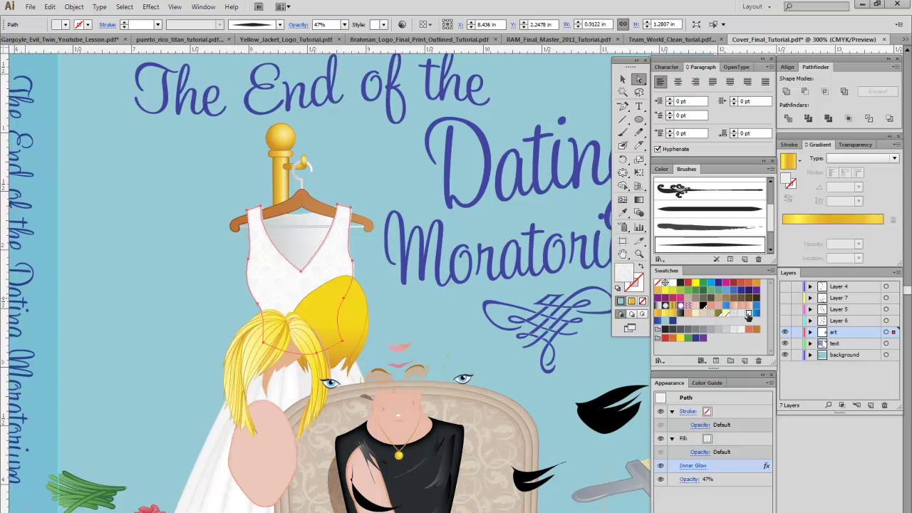
double_click(748, 314)
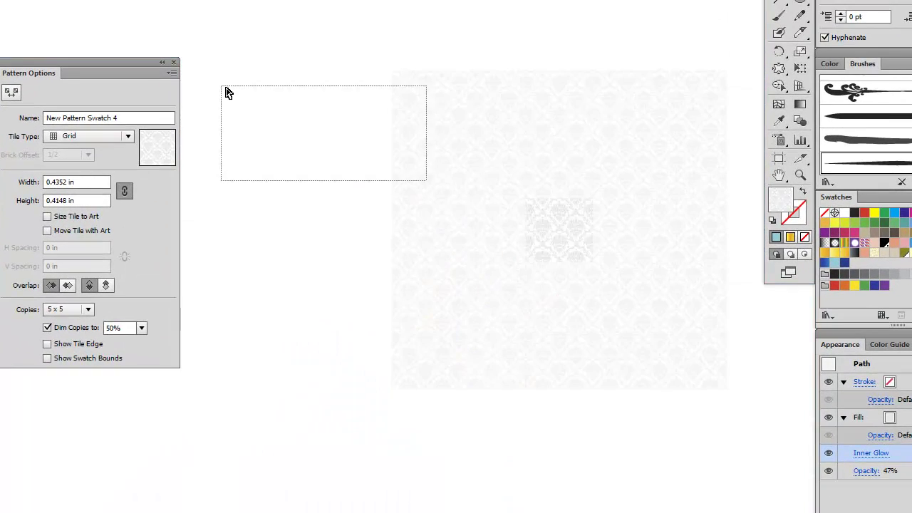
double_click(236, 80)
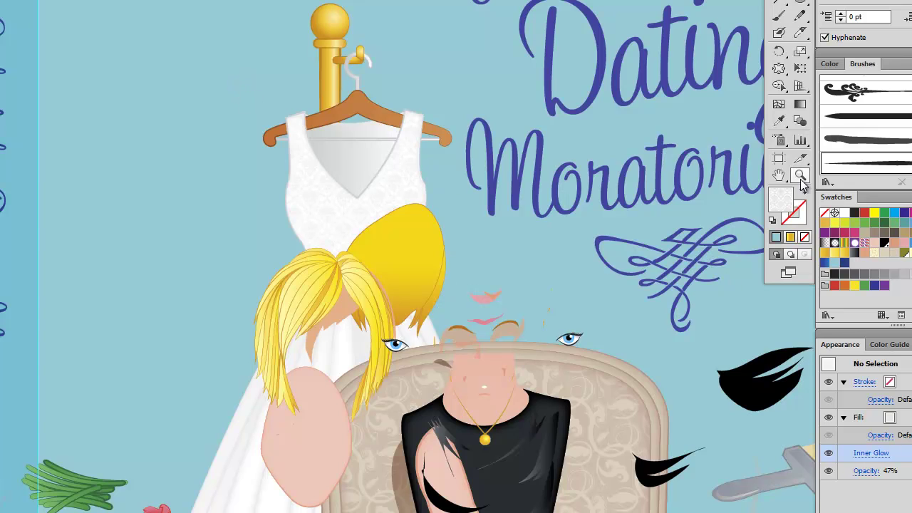
Step: Move the crossed leg off the chair over the paint cans and the other leg over the tool bag
click(778, 174)
drag(598, 311, 513, 236)
drag(515, 478, 464, 252)
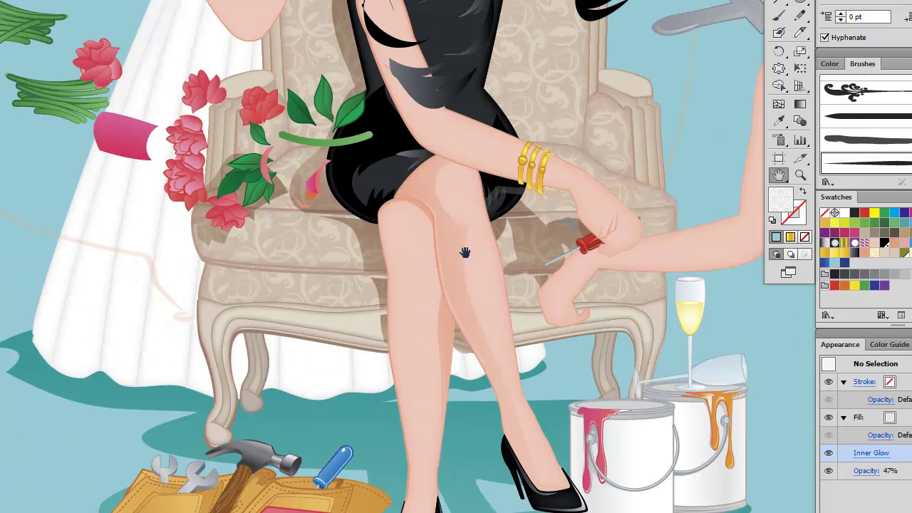
drag(464, 308, 458, 191)
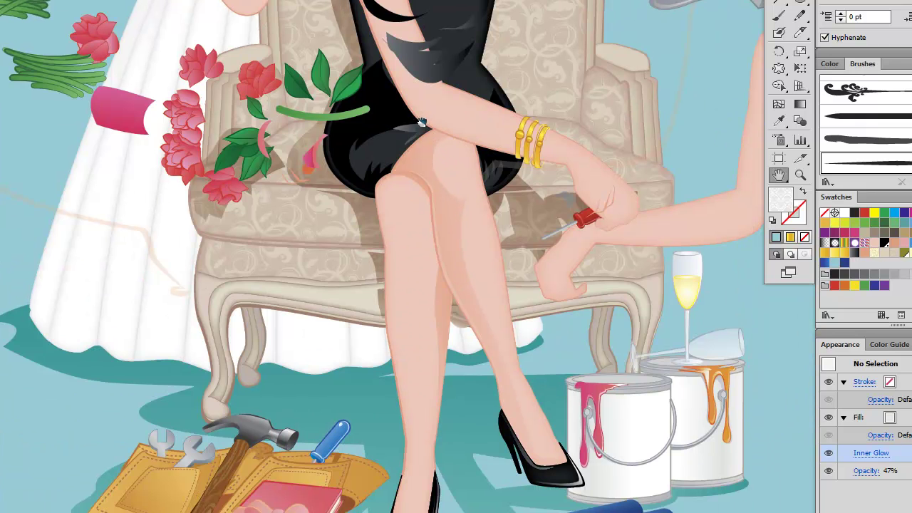
drag(422, 120, 384, 0)
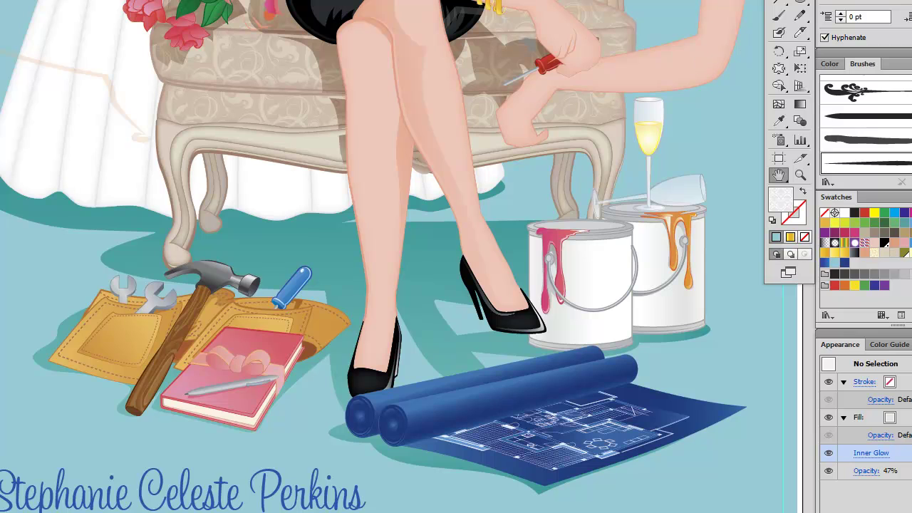
key(v)
click(440, 107)
mouse_move(451, 116)
mouse_down()
mouse_move(614, 131)
mouse_move(728, 195)
mouse_up()
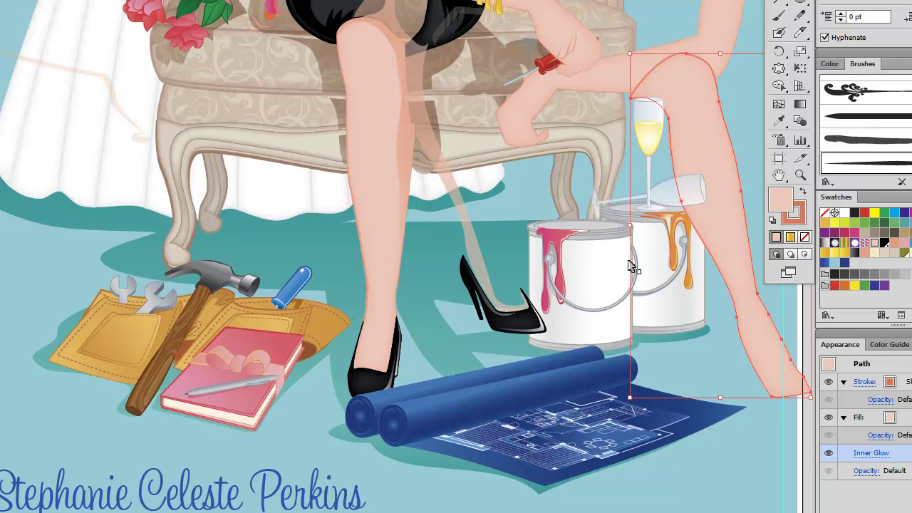
click(376, 175)
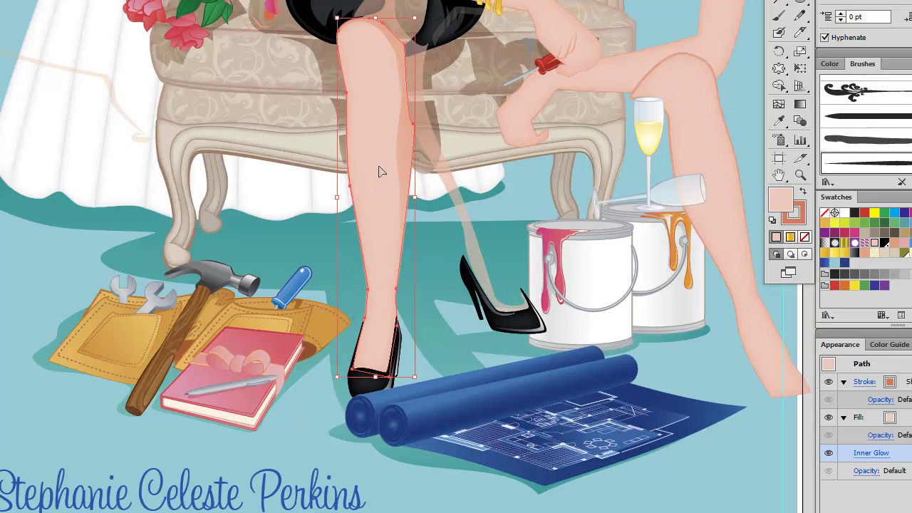
drag(378, 171, 144, 171)
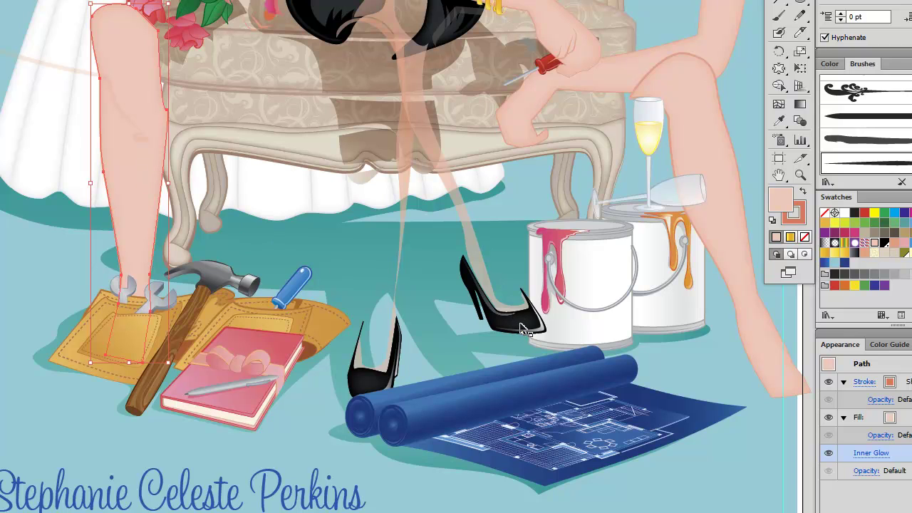
Step: Refit the crossed leg into its black heel, pull it back over the paint cans, and shift the other leg farther out over the white dress
click(499, 317)
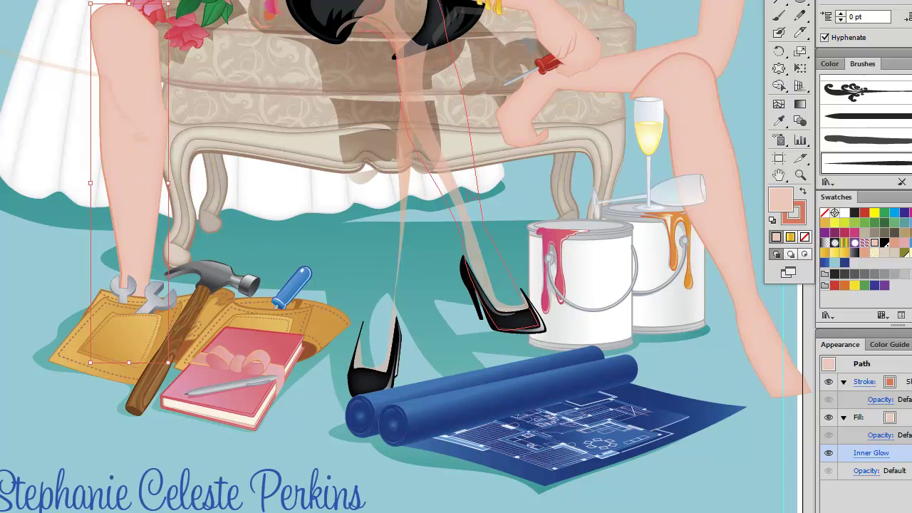
click(473, 203)
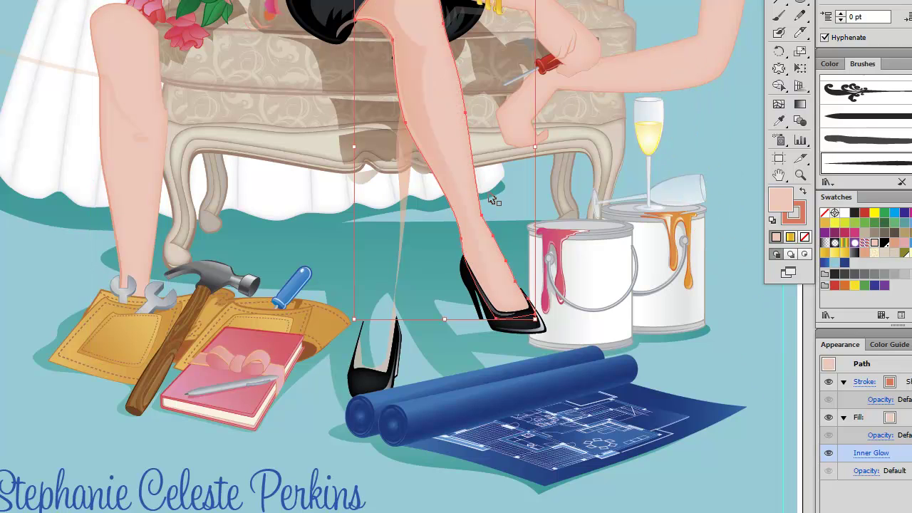
key(ctrl+z)
key(ctrl+z)
key(ctrl+z)
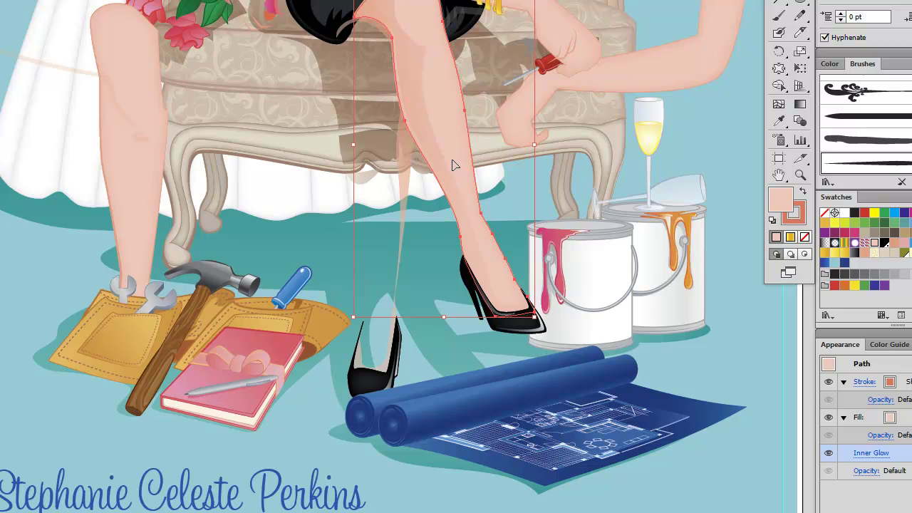
key(ctrl+z)
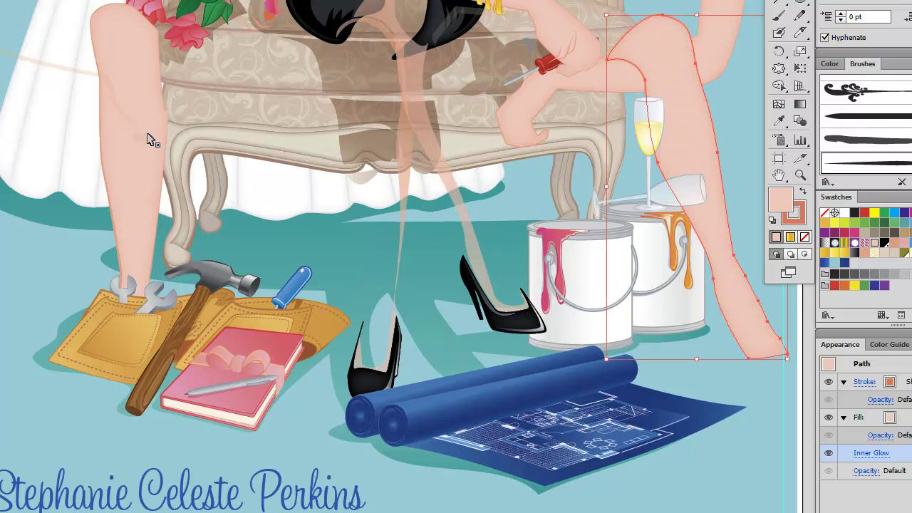
click(45, 131)
drag(139, 64, 48, 64)
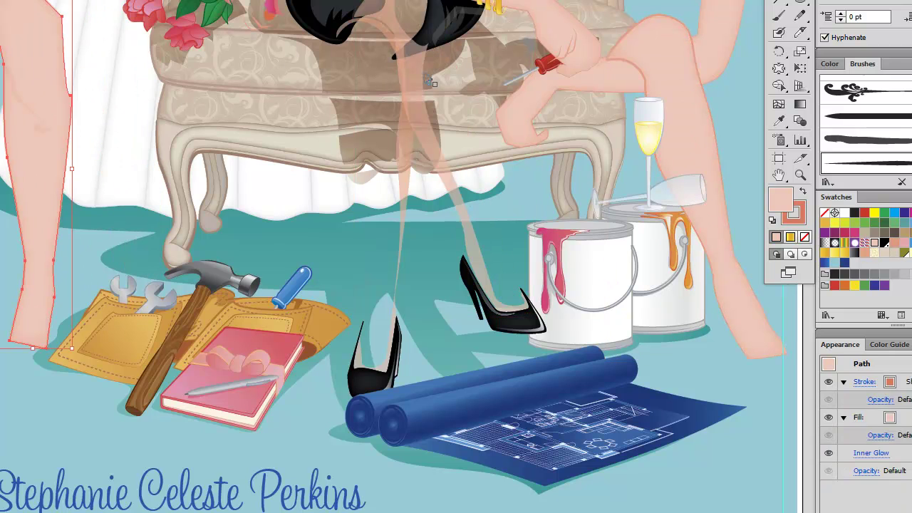
Step: Move each leg's translucent shading shape away from the chair to beside its own leg
click(679, 162)
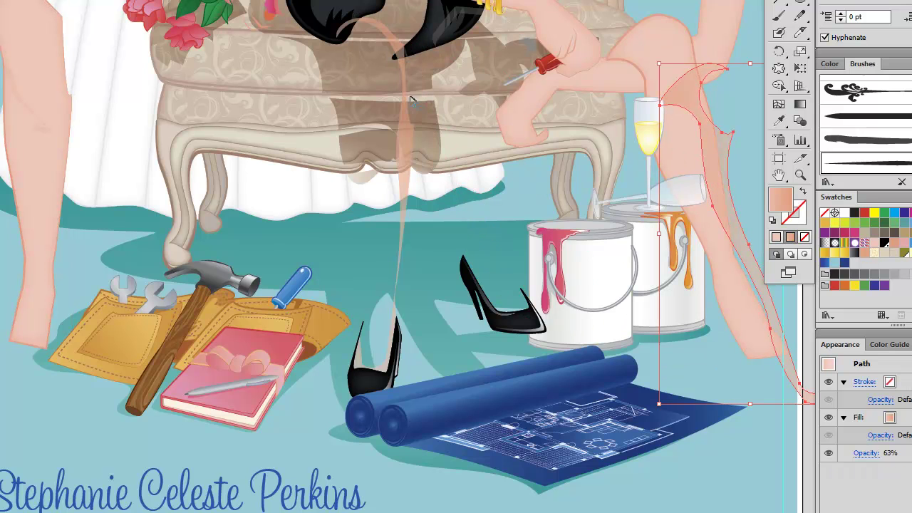
click(408, 130)
click(87, 137)
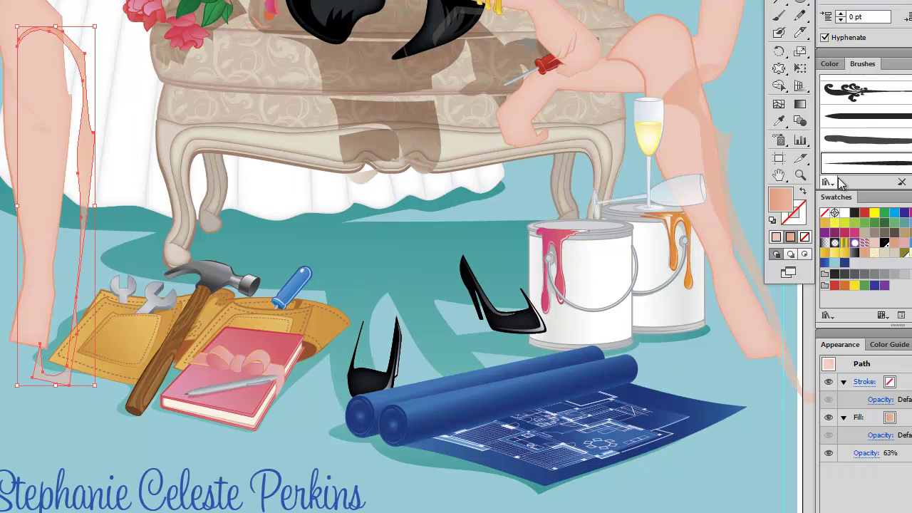
click(779, 175)
drag(476, 116, 469, 138)
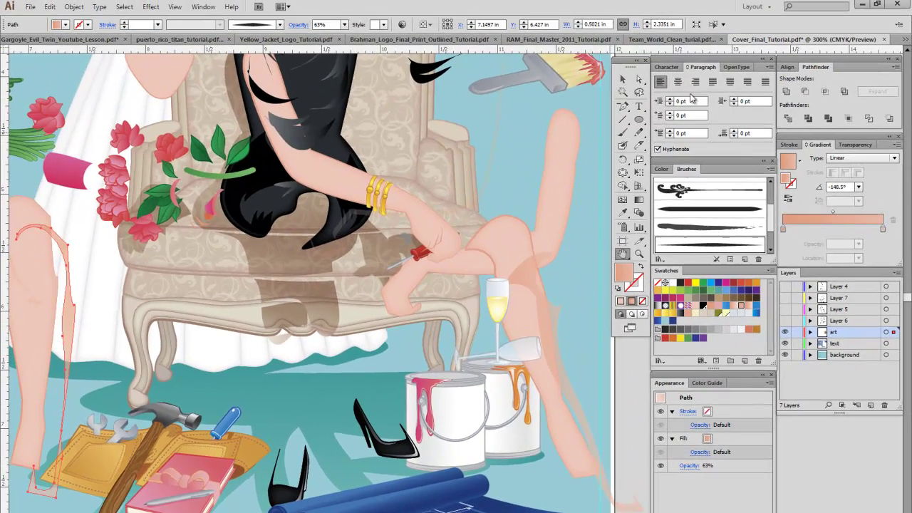
key(v)
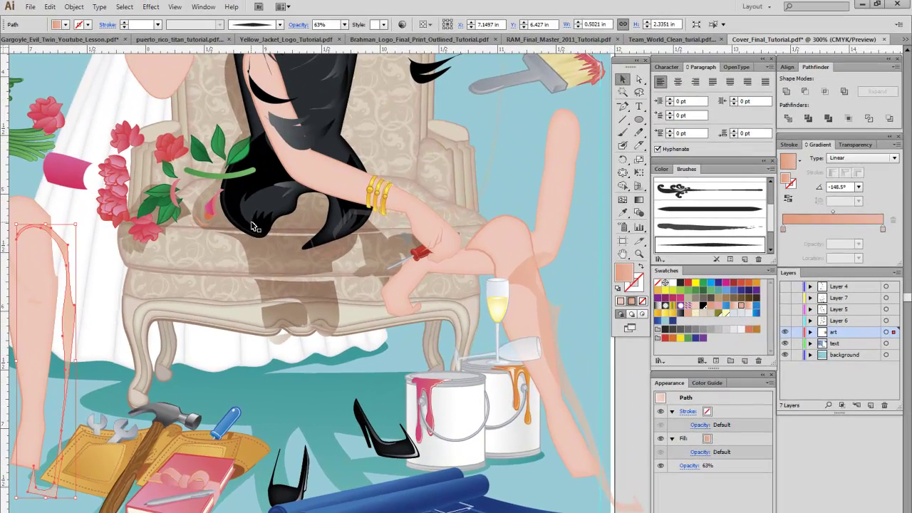
Step: Fit the crossed leg back onto the seated figure in its black heel and bring the arm in front of the black dress
drag(517, 255, 319, 234)
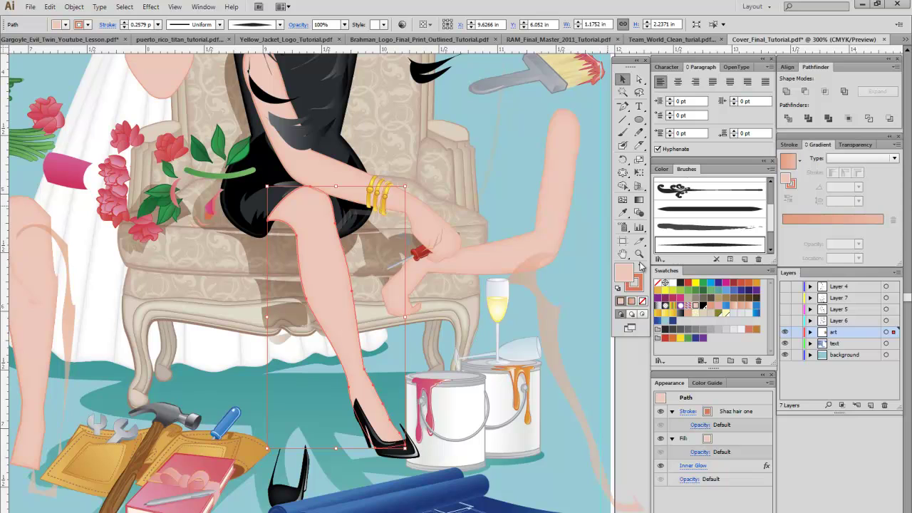
click(623, 253)
drag(362, 214, 357, 235)
drag(409, 106, 394, 163)
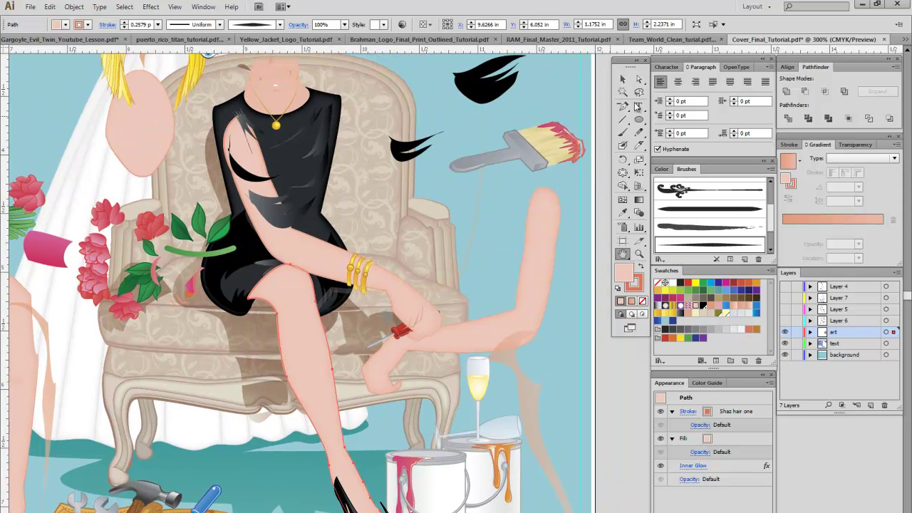
key(v)
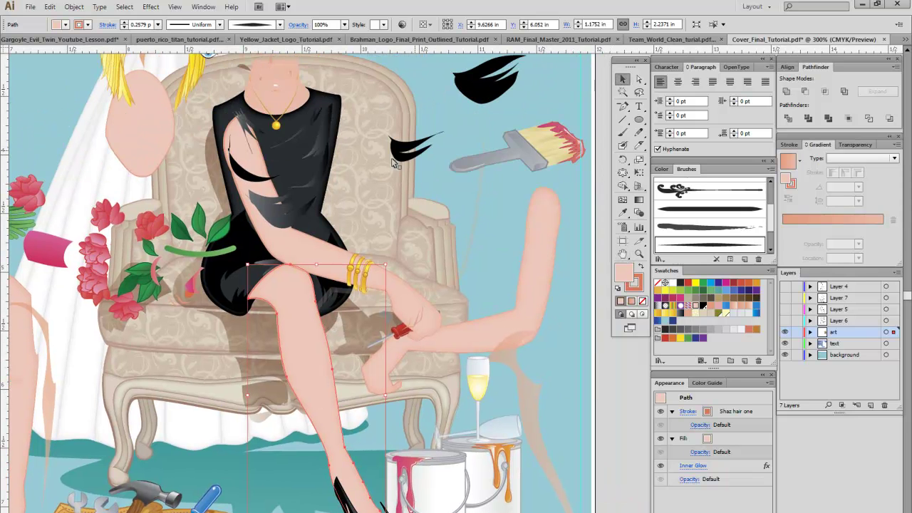
click(305, 245)
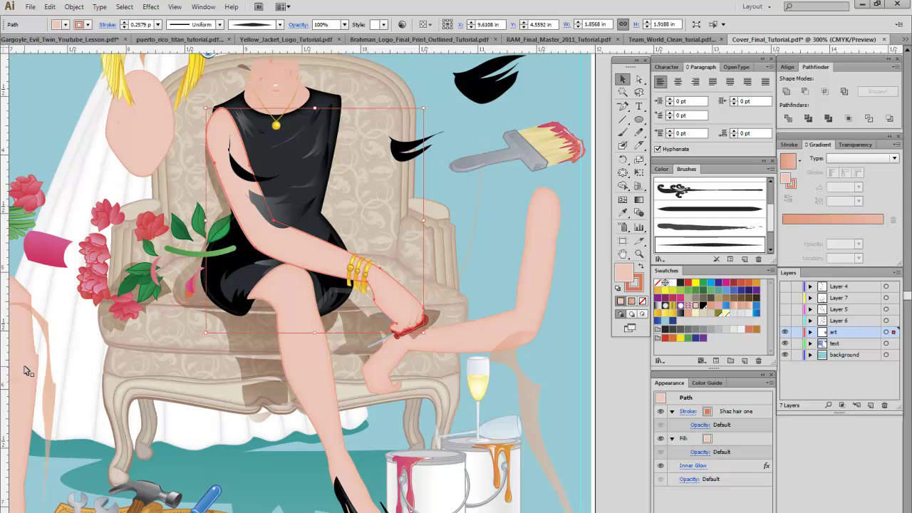
Step: Try the other leg beside the crossed one, and move both legs off the chair, over the paint cans and the white dress
click(308, 360)
drag(272, 402, 250, 405)
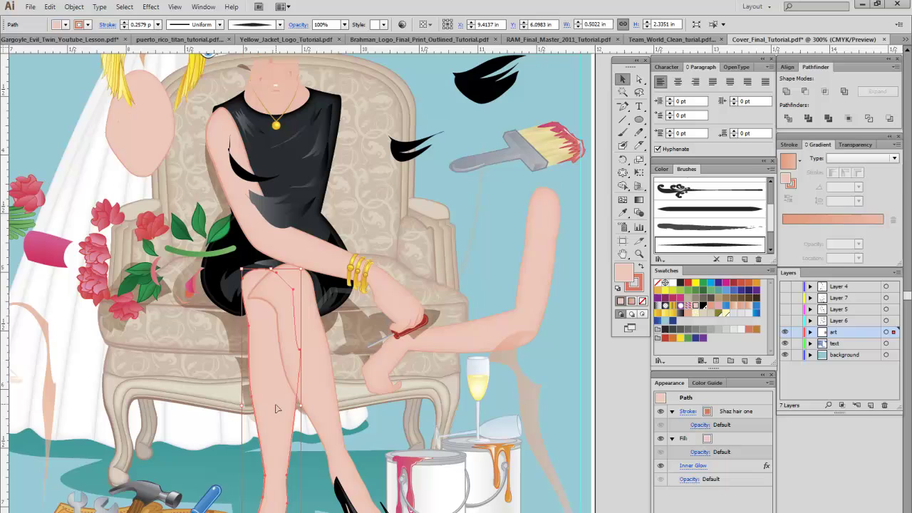
click(302, 328)
drag(306, 326, 537, 316)
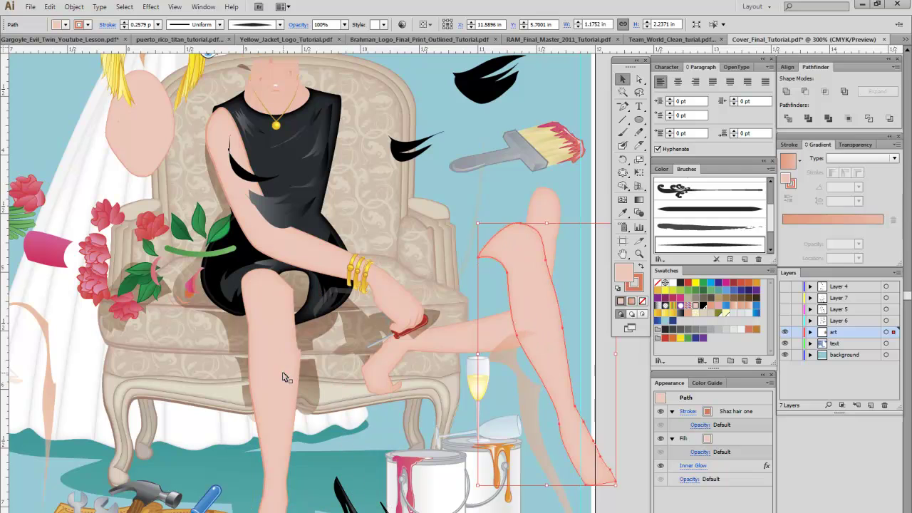
drag(203, 341, 42, 284)
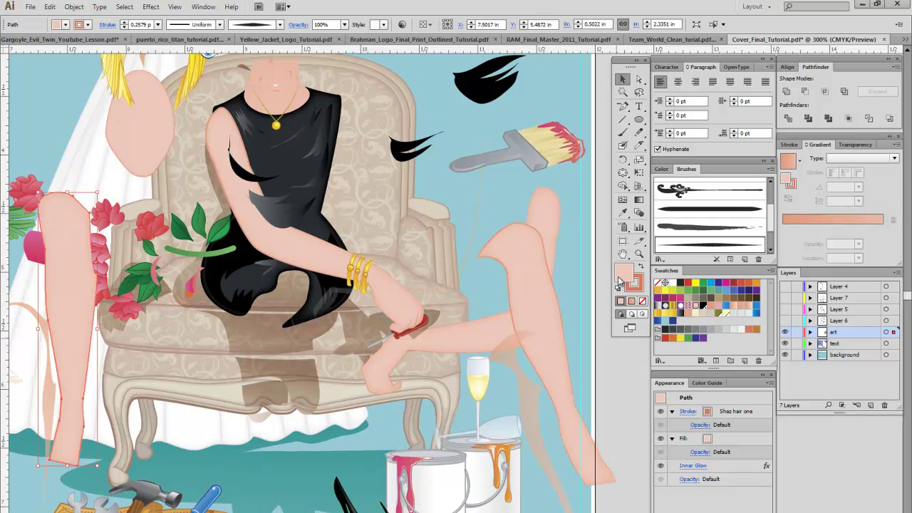
Step: Examine the black heel and the front paint can with the pink drip up close
click(640, 255)
click(430, 464)
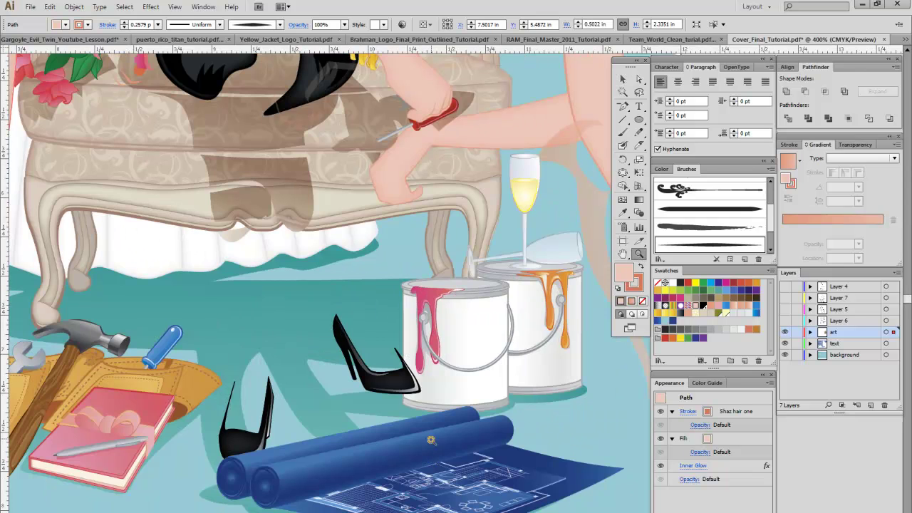
scroll(434, 422, down, 3)
drag(489, 268, 479, 261)
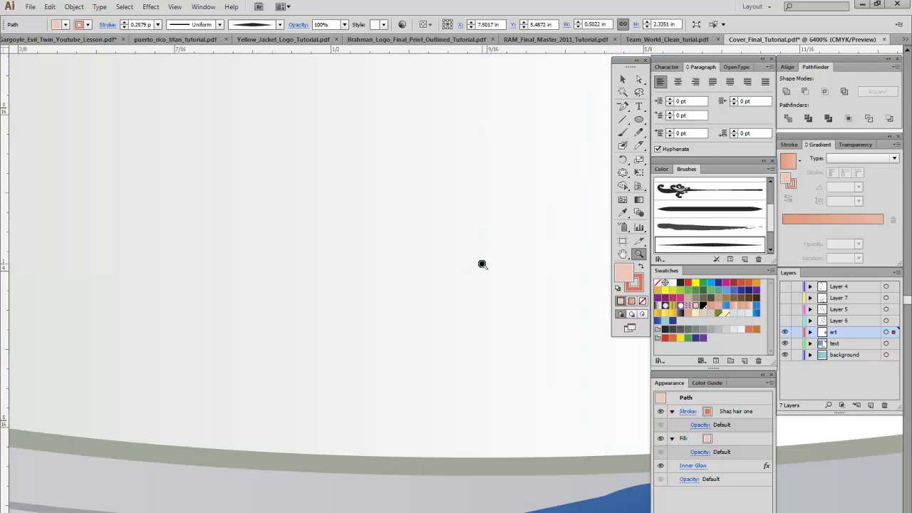
alt+click(417, 261)
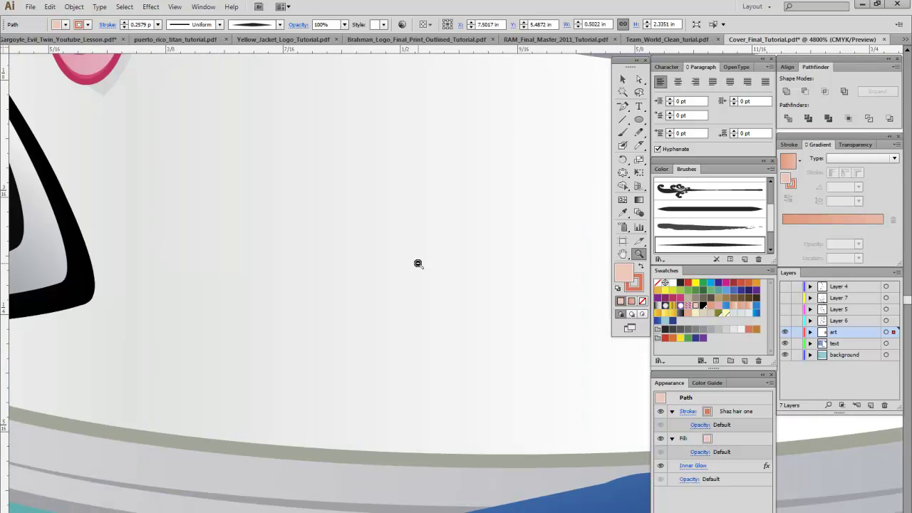
alt+click(415, 263)
alt+click(415, 263)
alt+click(415, 263)
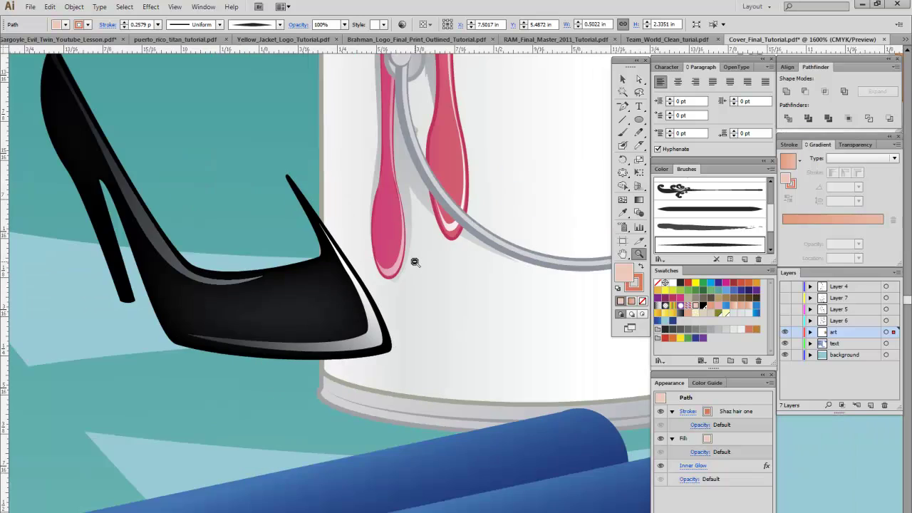
alt+click(416, 263)
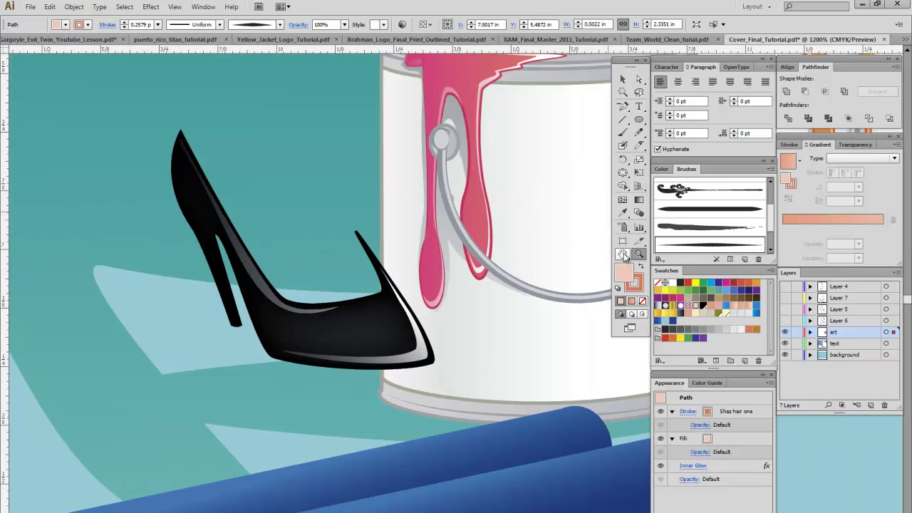
click(623, 254)
drag(461, 253, 439, 265)
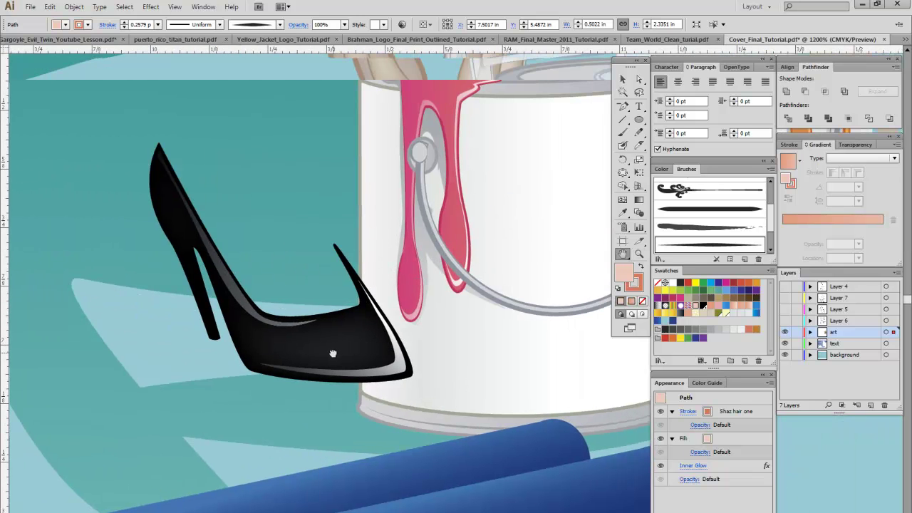
drag(329, 355, 224, 446)
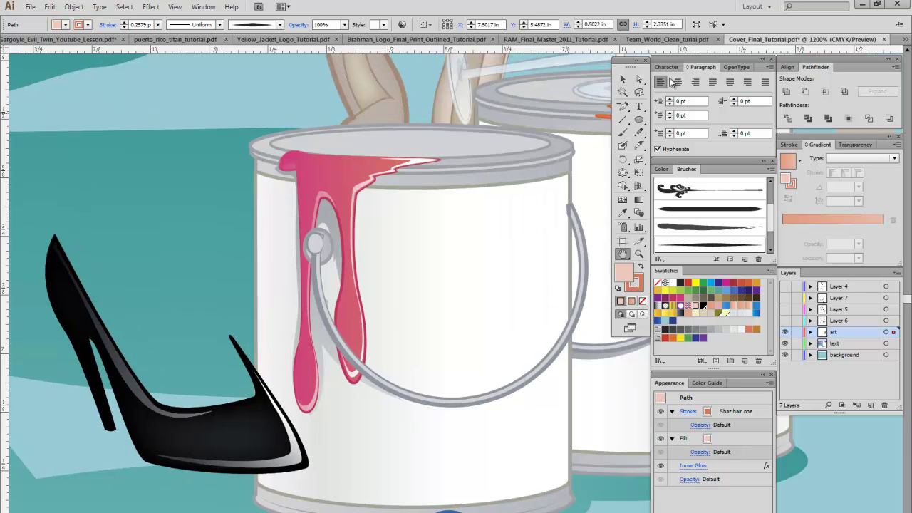
Step: Select the black heel's base shape and compare it with its Inner Glow effect hidden and shown
click(639, 79)
click(305, 327)
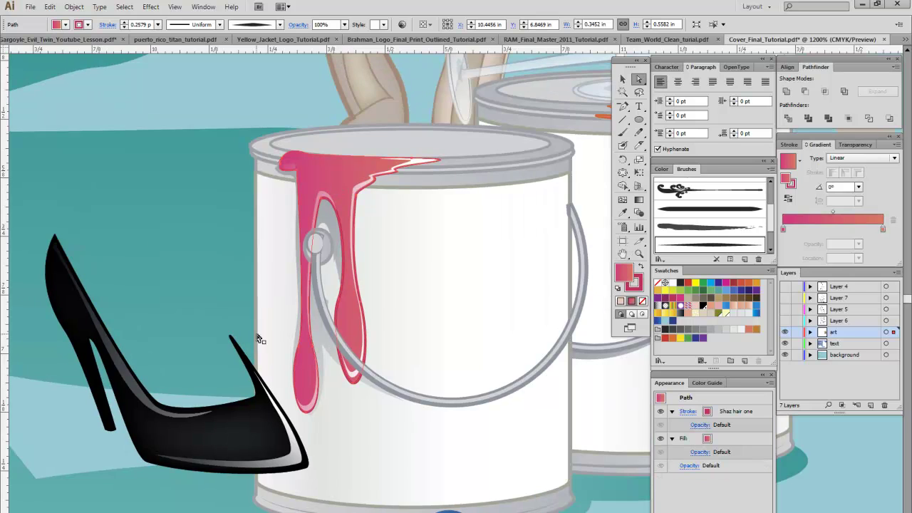
click(220, 435)
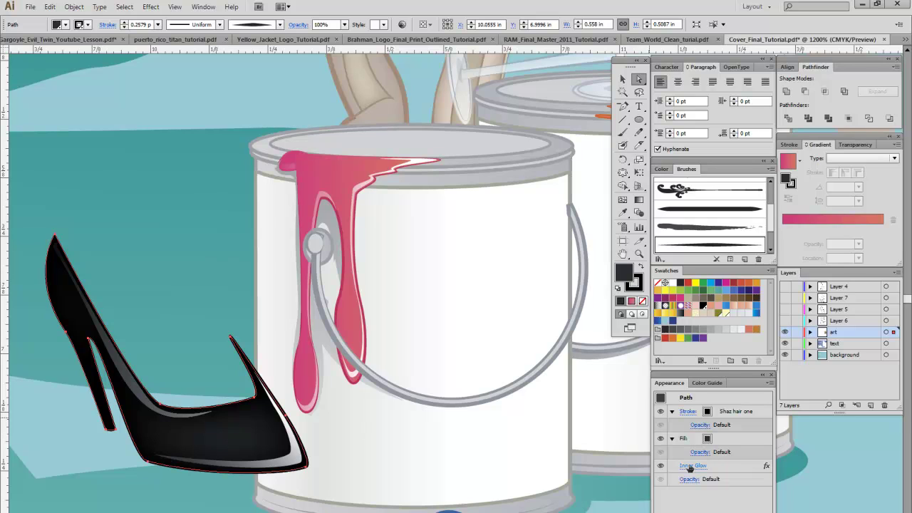
click(662, 466)
click(661, 467)
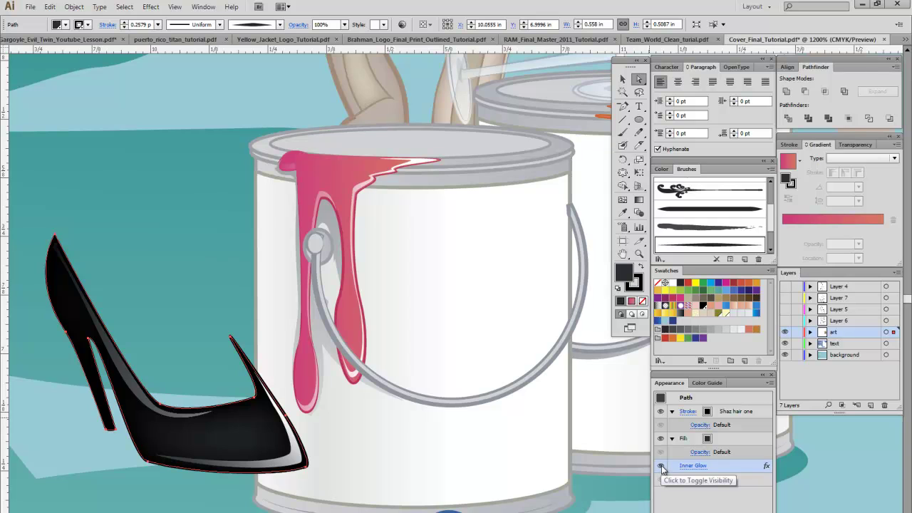
click(661, 466)
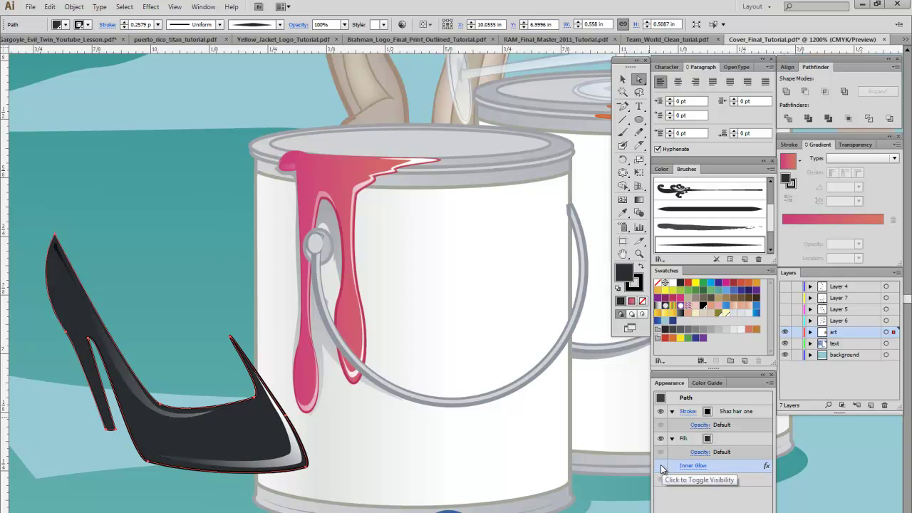
click(661, 467)
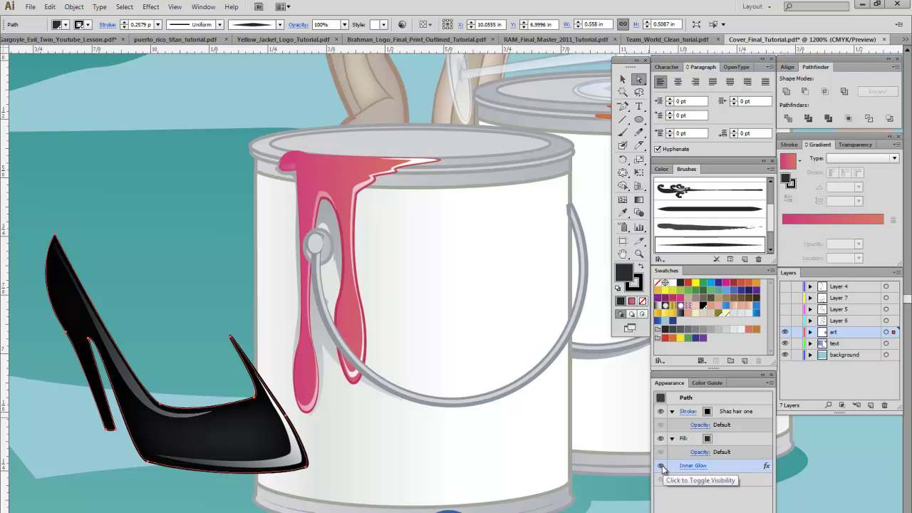
click(662, 467)
click(662, 467)
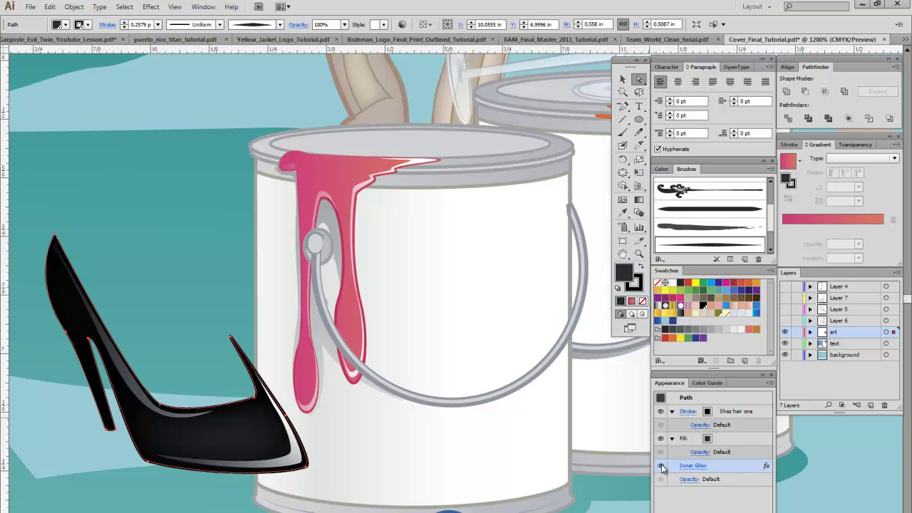
click(661, 467)
click(661, 467)
Step: Move the toe highlight and the inner-side highlight off the black heel, and toggle the bare shape's Inner Glow
click(294, 460)
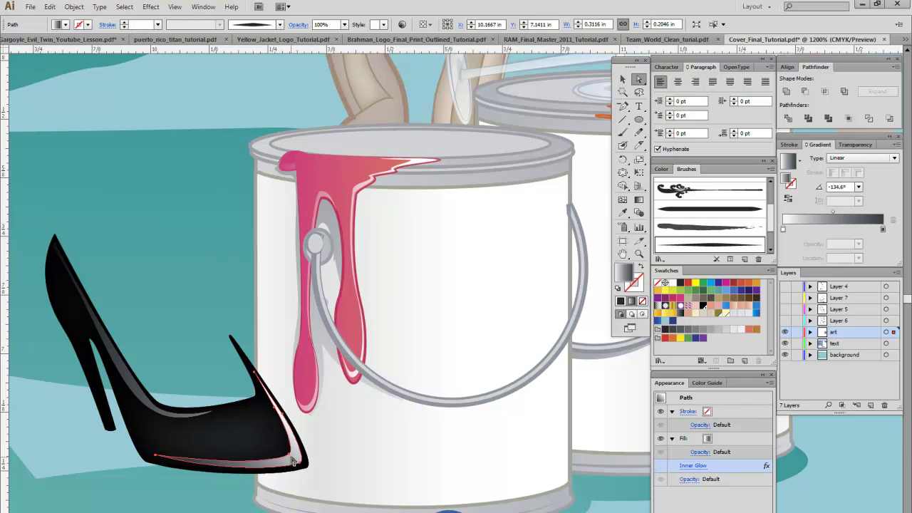
drag(294, 460, 403, 493)
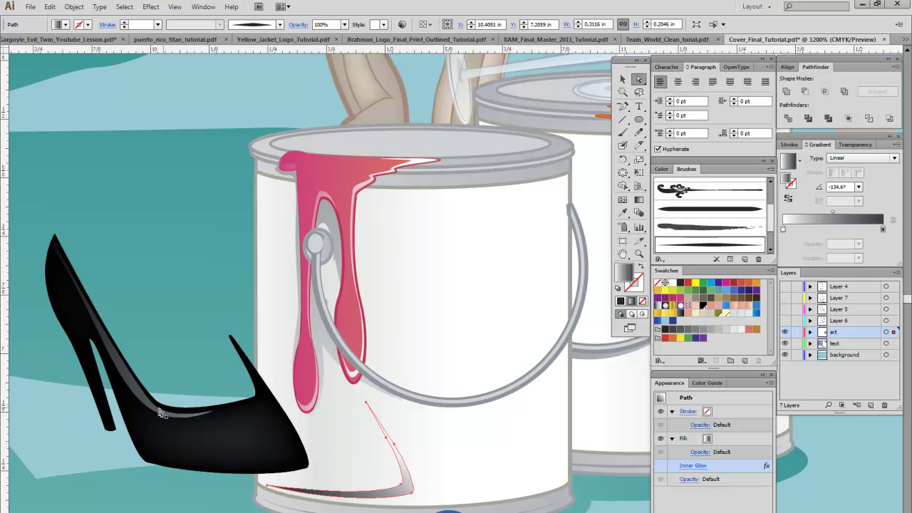
drag(78, 413, 36, 456)
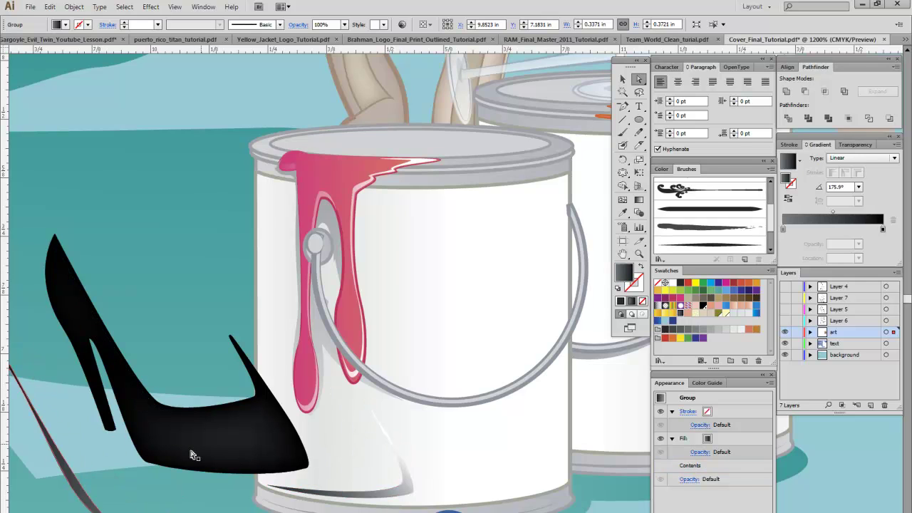
click(239, 433)
click(660, 467)
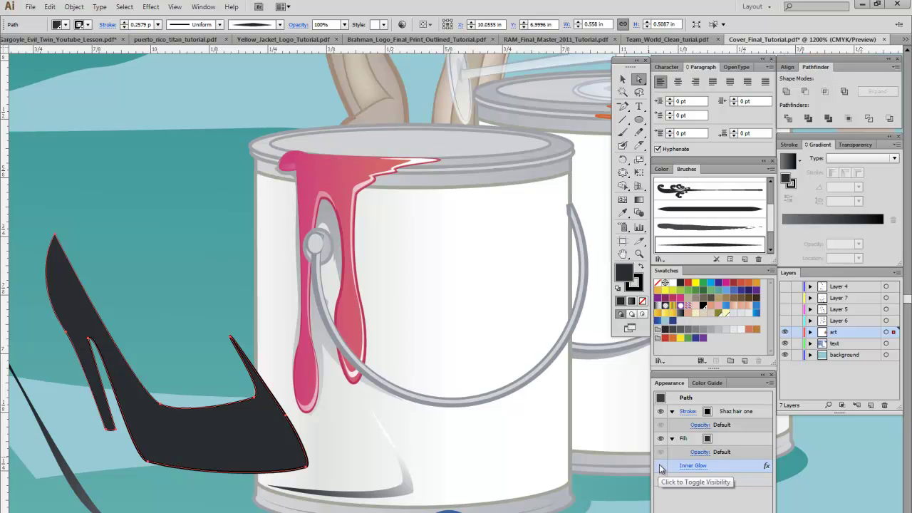
click(660, 468)
Step: Undo the glow toggle and the moves of both highlights on the black heel
key(ctrl+z)
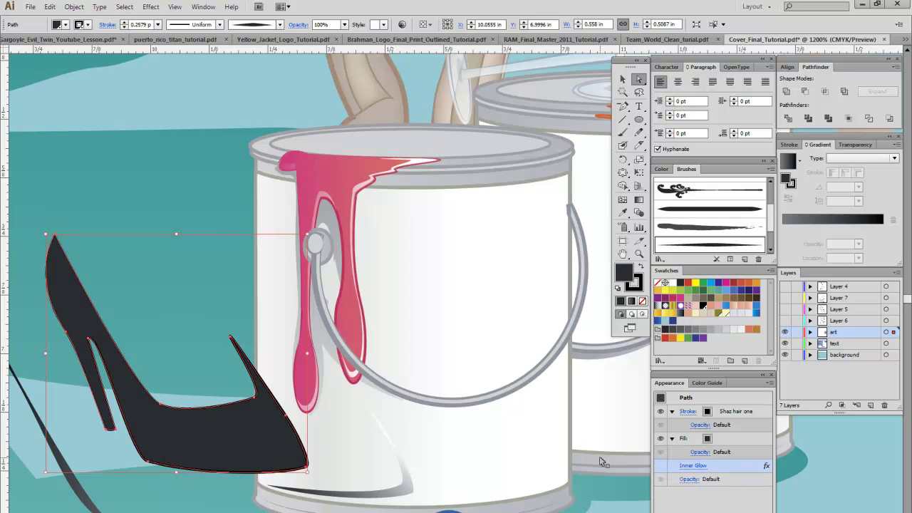
key(ctrl+shift+z)
key(ctrl+z)
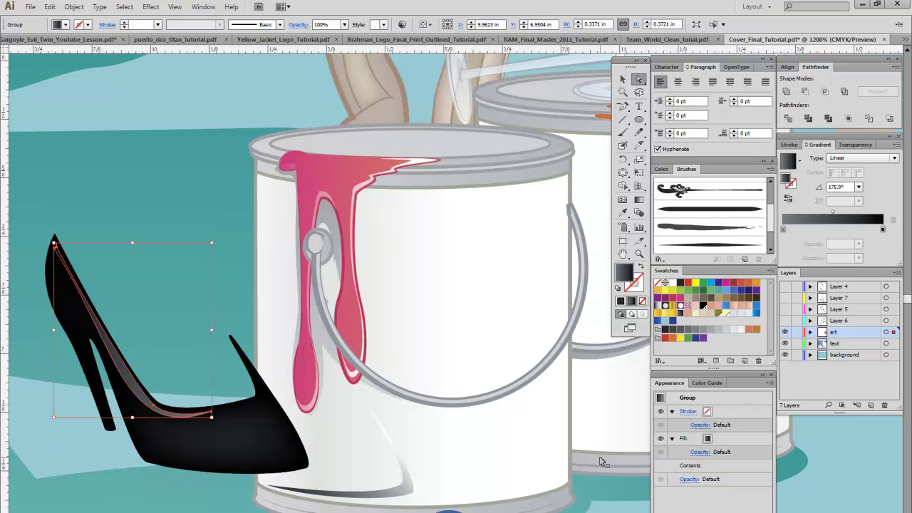
key(ctrl+shift+z)
key(ctrl+shift+z)
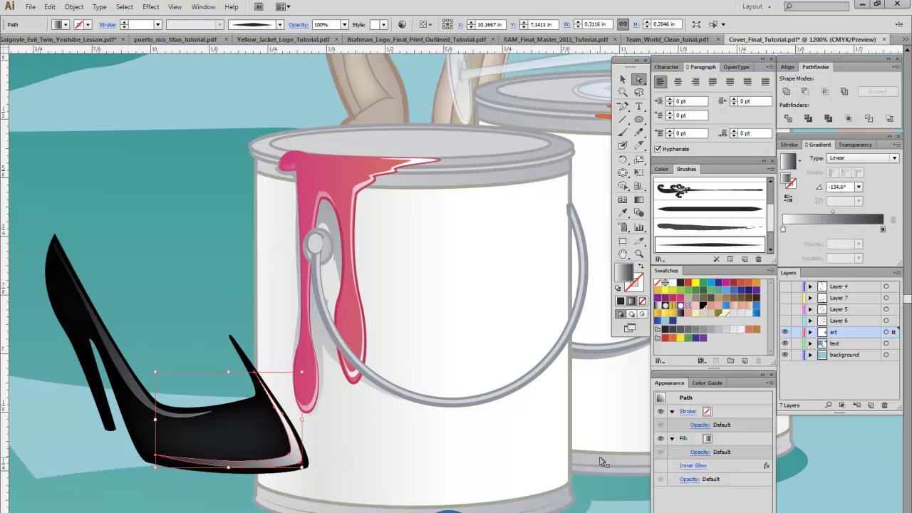
key(ctrl+shift+b)
Step: Inspect the fills of the teal floor shadow, the paint drip's highlight and the pink drip shape itself
click(211, 280)
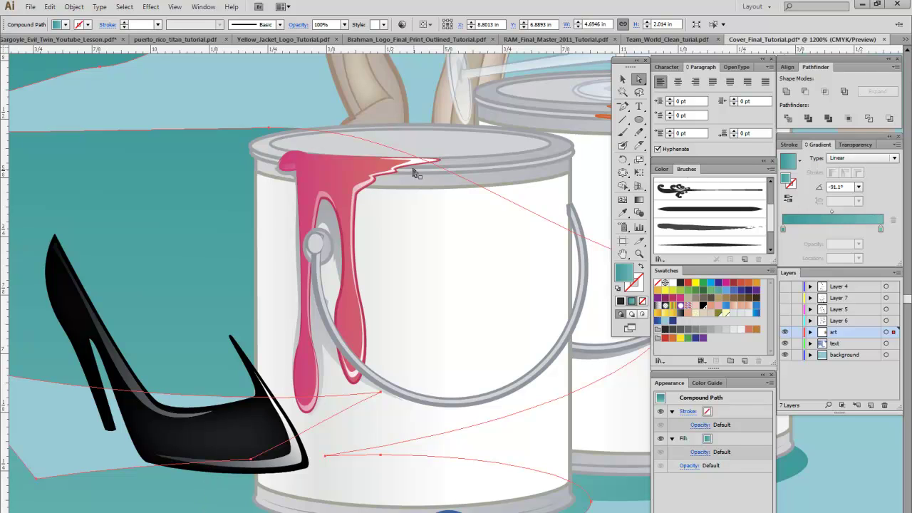
click(376, 173)
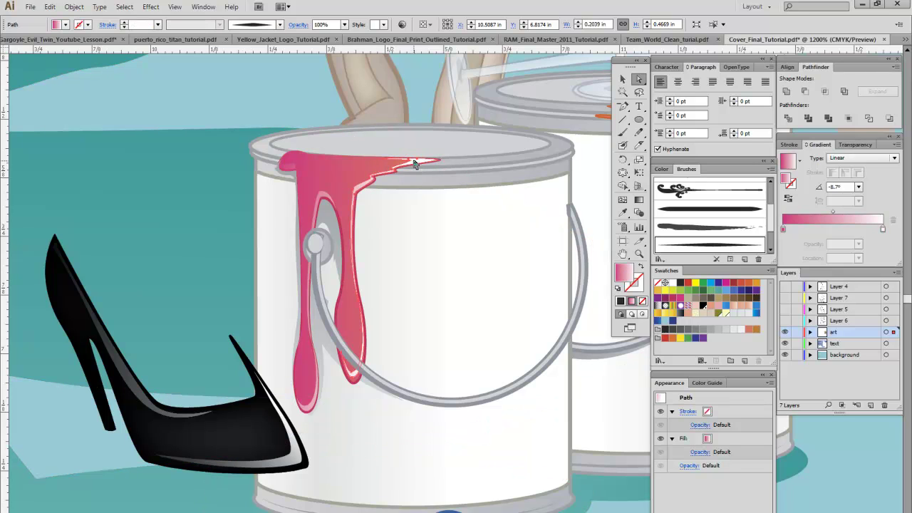
click(314, 178)
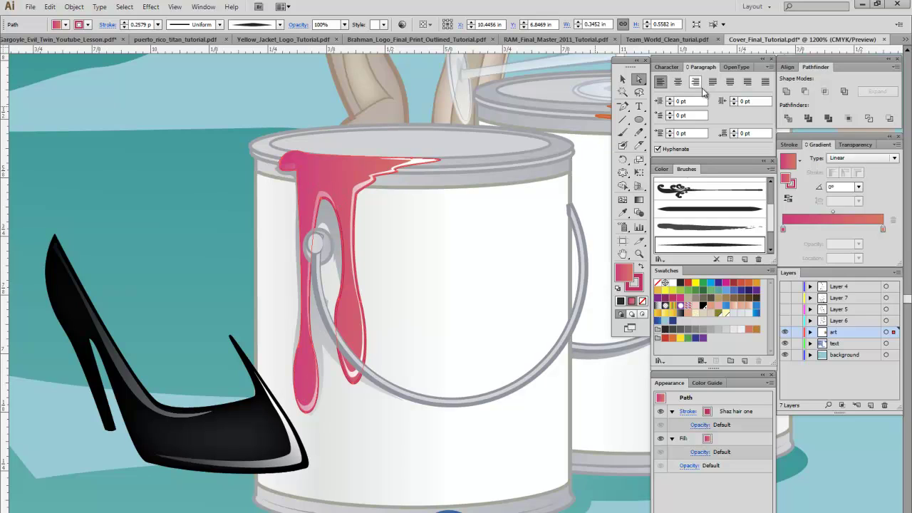
Step: Duplicate the pink paint drip on the can, lay a second copy slightly offset over the first, and select both copies
key(v)
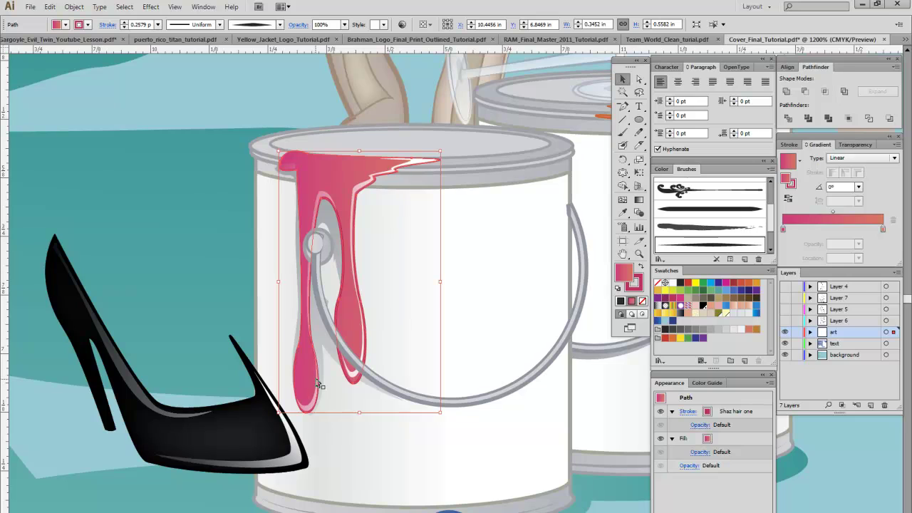
key(ctrl+d)
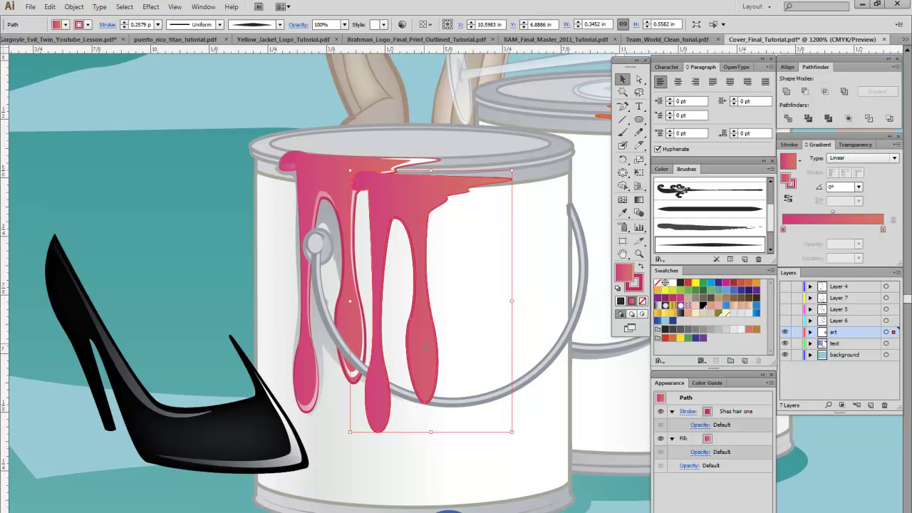
drag(425, 348, 496, 335)
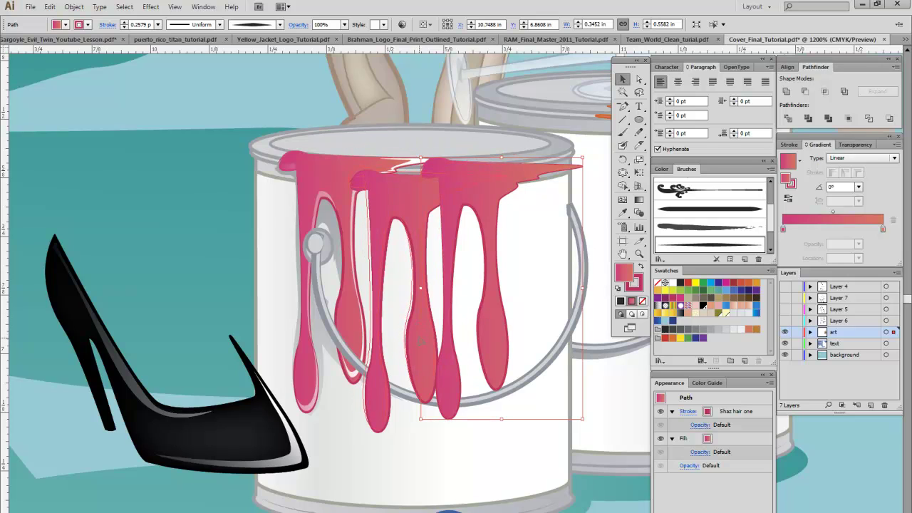
key(ctrl+z)
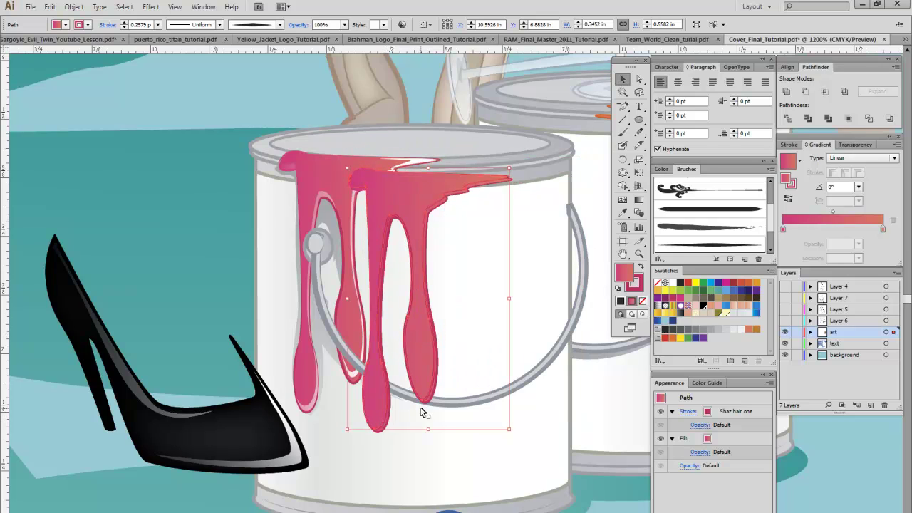
drag(435, 399, 516, 385)
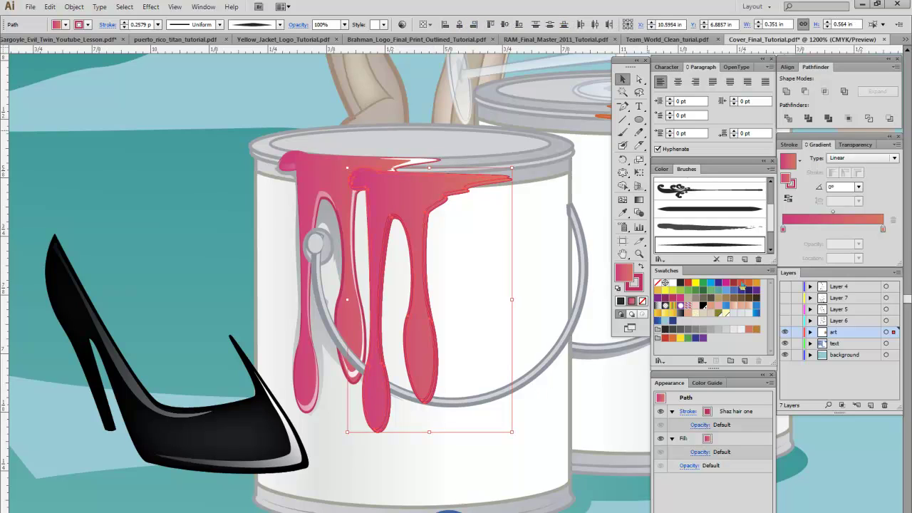
Step: Subtract the offset drip copy from the one beneath and clear the spare drip copies, leaving only the thin edge slivers
click(806, 92)
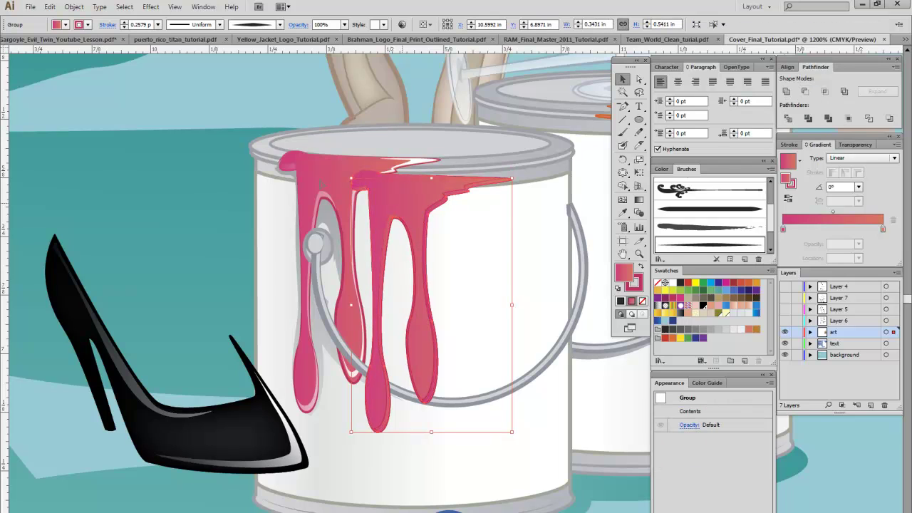
key(ctrl+v)
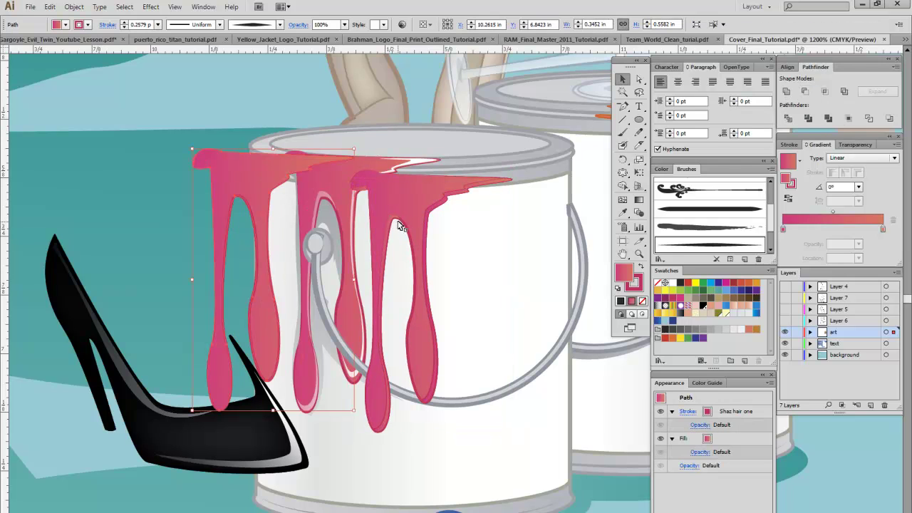
mouse_move(279, 206)
mouse_down()
mouse_move(354, 191)
mouse_move(456, 205)
mouse_move(431, 213)
mouse_move(369, 196)
mouse_up()
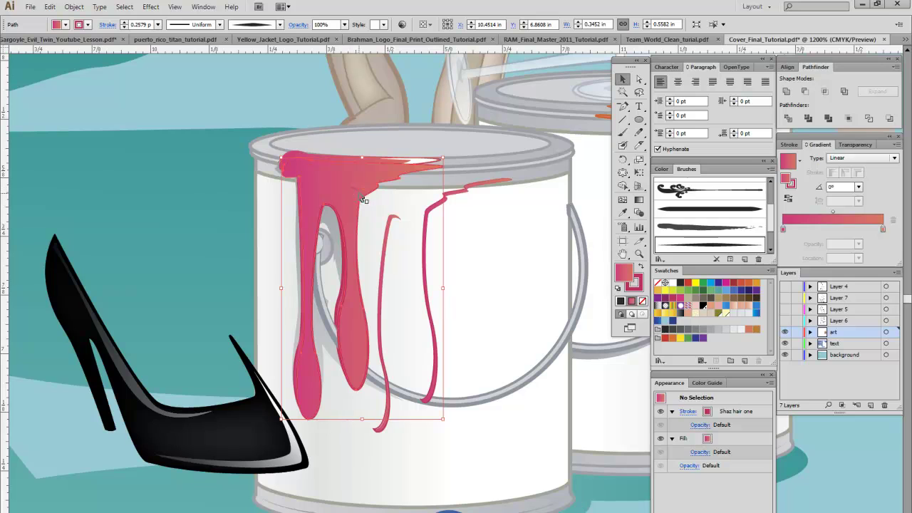
key(ctrl+[)
key(ctrl+shift+a)
Step: Give the thin drip slivers the same linear pink-to-white gradient as the original drip's highlight, without a stroke
click(426, 250)
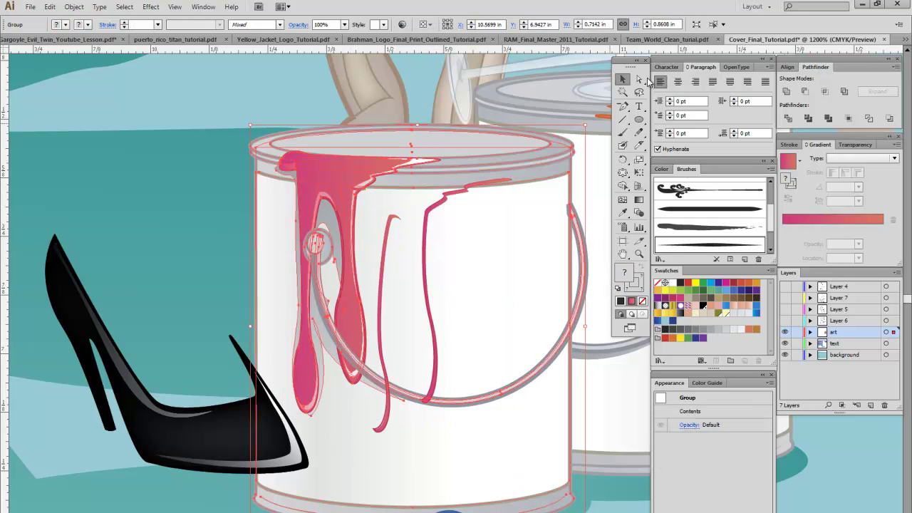
key(a)
click(167, 201)
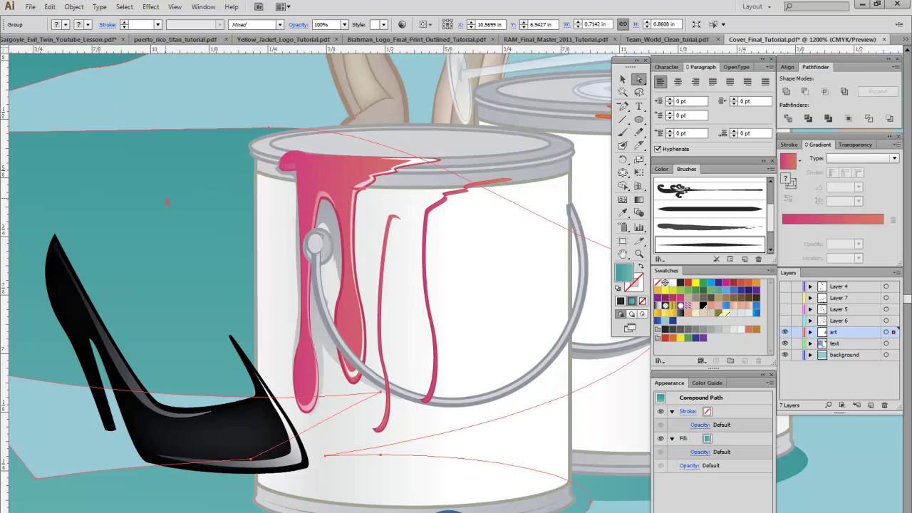
click(416, 166)
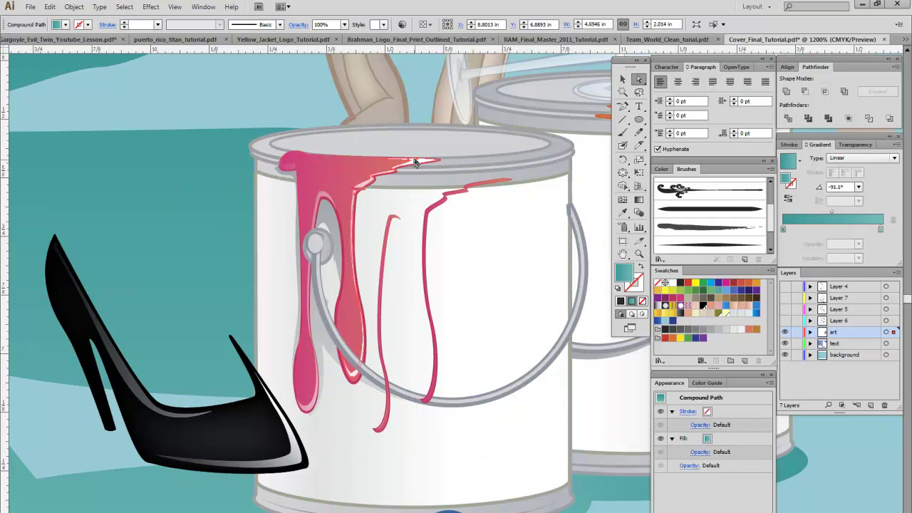
click(662, 401)
key(ctrl+h)
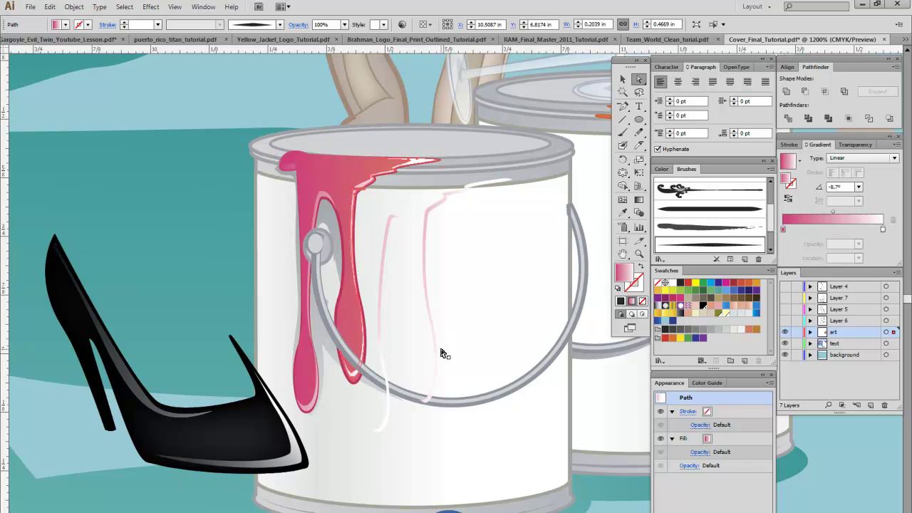
Step: Move the gradient slivers onto the can's original pink drip as its highlight
click(622, 79)
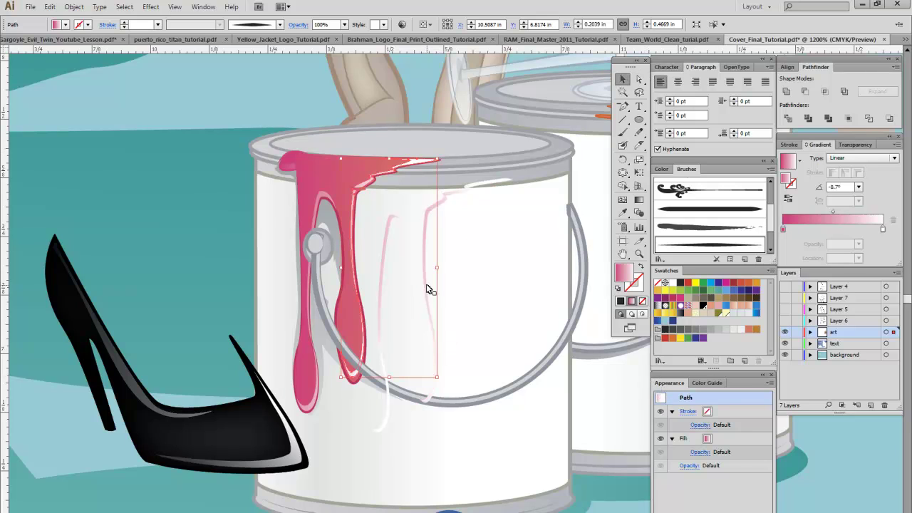
click(365, 271)
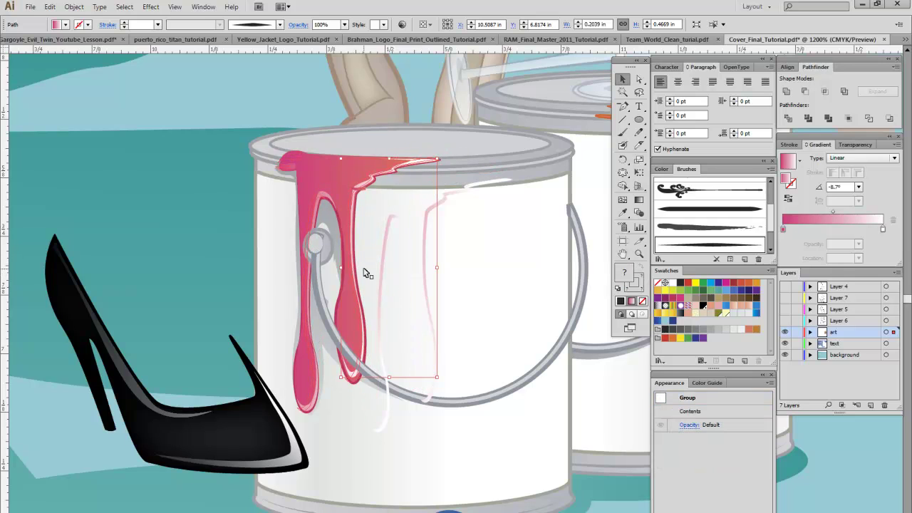
click(204, 346)
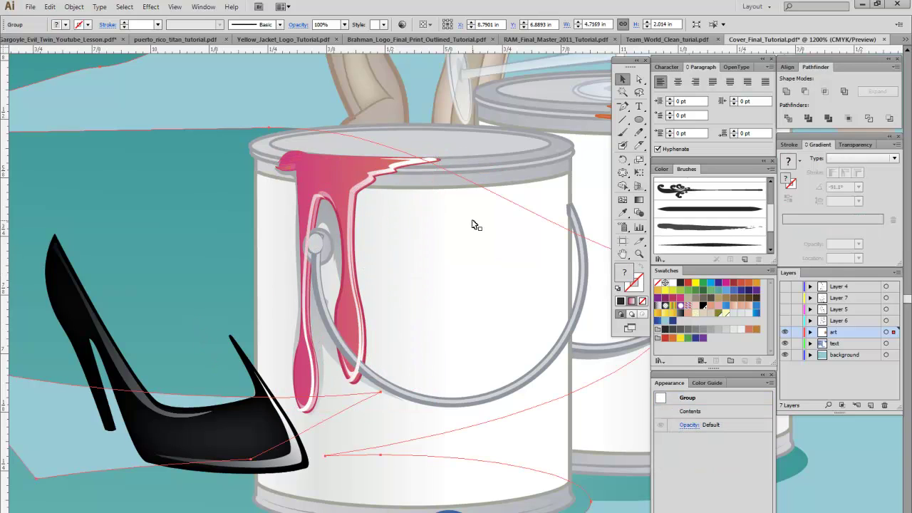
Step: Move the can's lid and rim ellipses off the top of the pink-dripped paint can, one by one
click(523, 151)
click(639, 79)
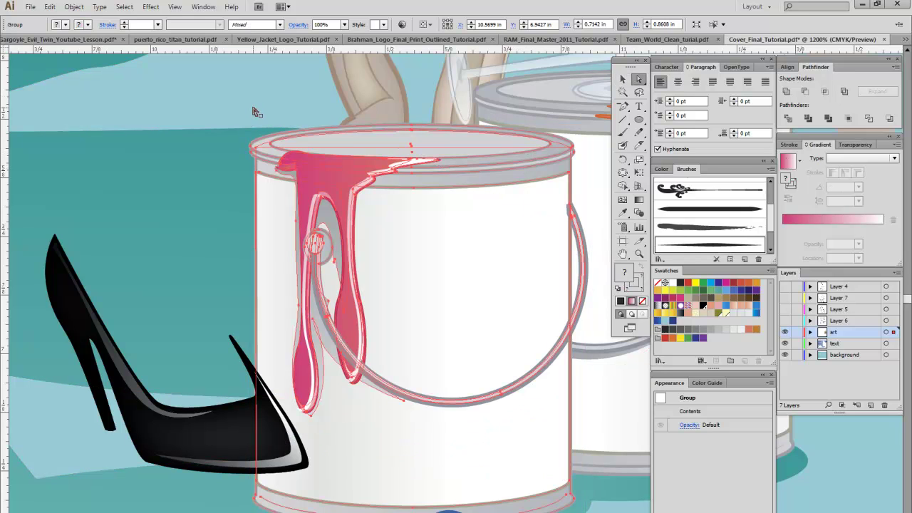
click(253, 107)
drag(468, 149, 240, 107)
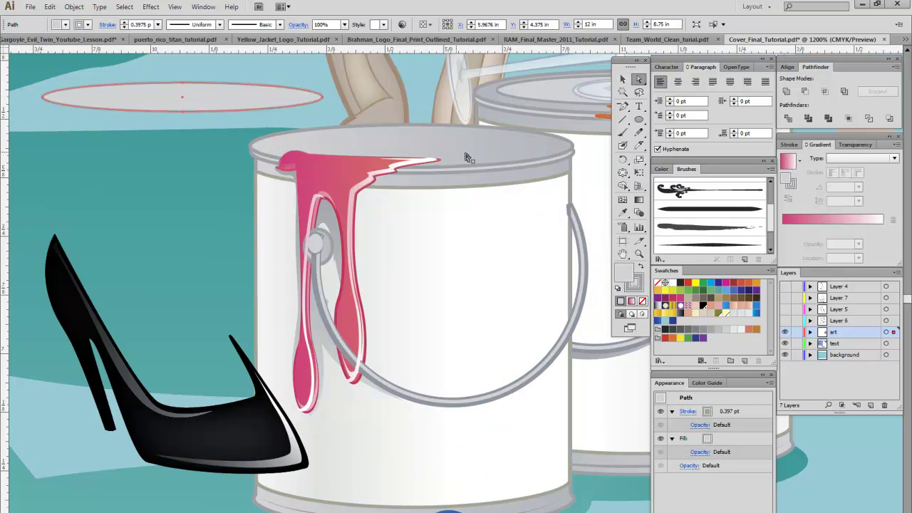
click(503, 163)
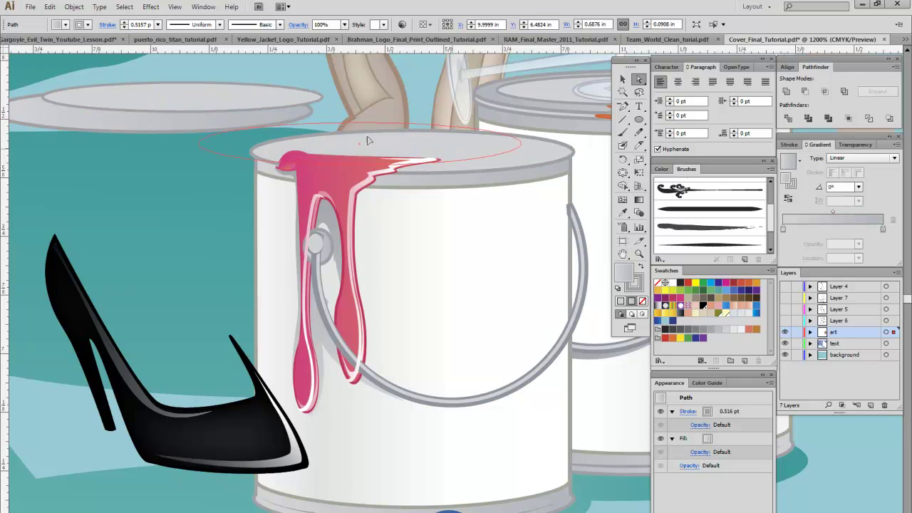
key(ctrl+d)
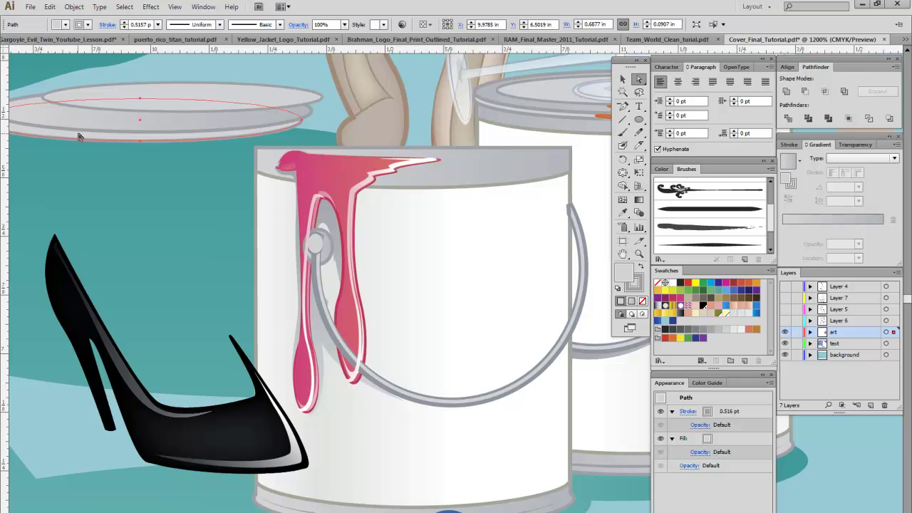
Step: Try laying one rim ellipse back over the can's top and nudging it into place
mouse_move(79, 135)
mouse_down()
mouse_move(135, 132)
mouse_move(399, 167)
mouse_move(349, 165)
mouse_move(367, 176)
mouse_up()
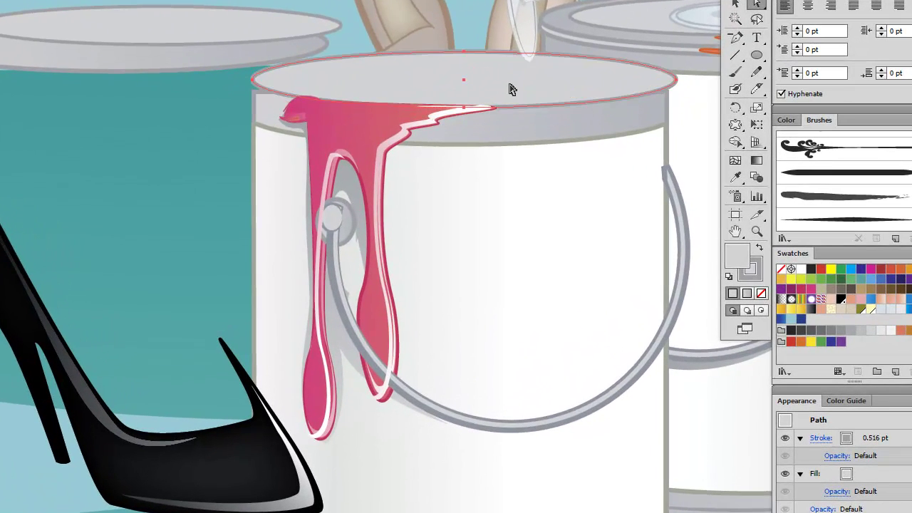
key(Left)
key(Down)
key(Down)
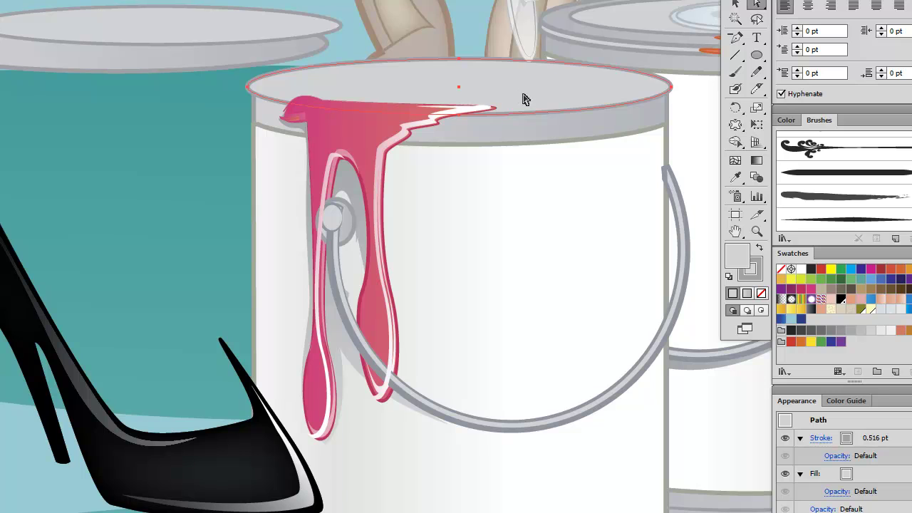
key(ctrl+z)
key(ctrl+z)
key(ctrl+z)
key(ctrl+z)
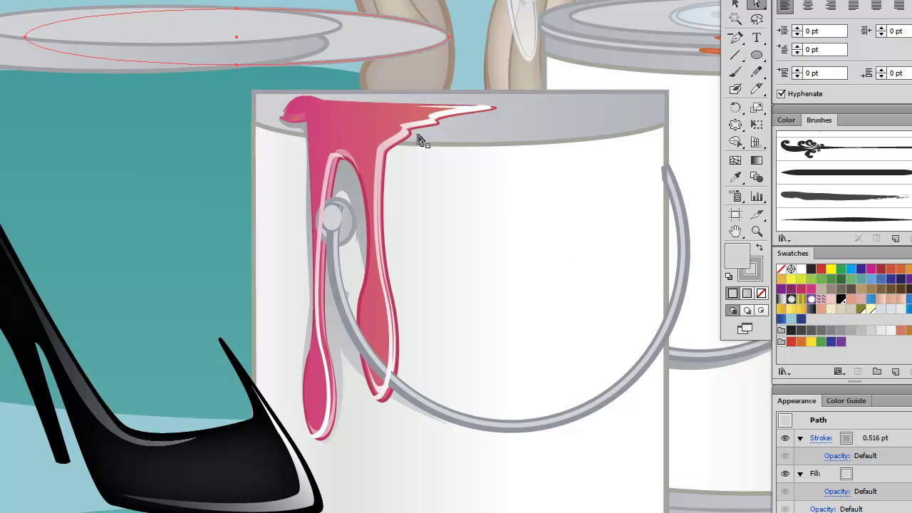
Step: Move the white label panel off the front paint can's gray body
key(ctrl+h)
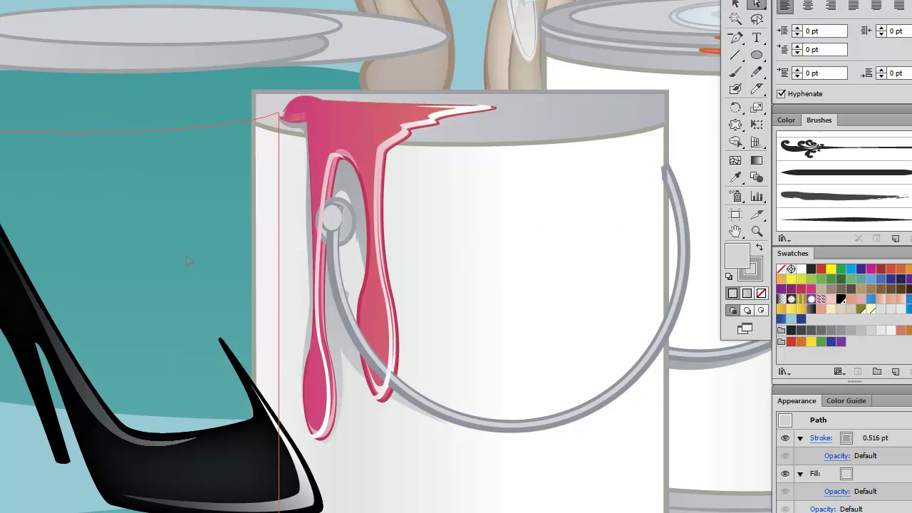
key(ctrl+z)
click(605, 228)
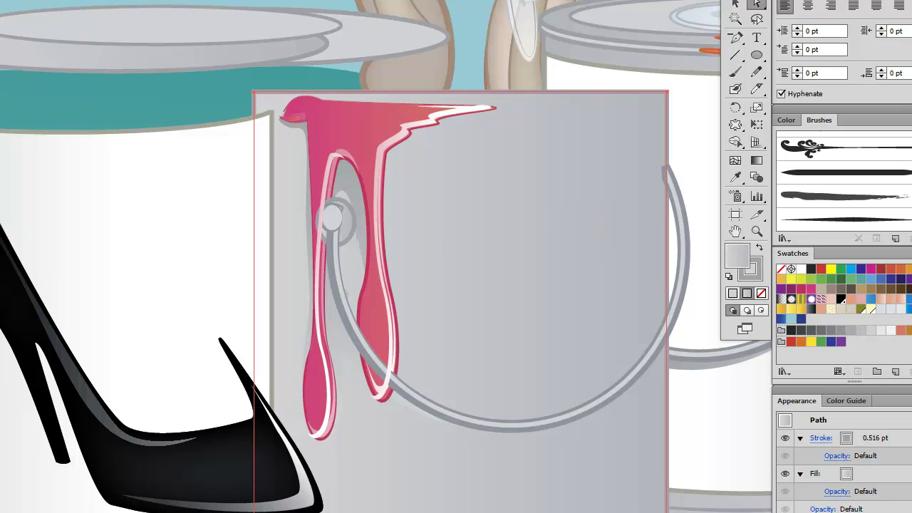
key(ctrl+shift+a)
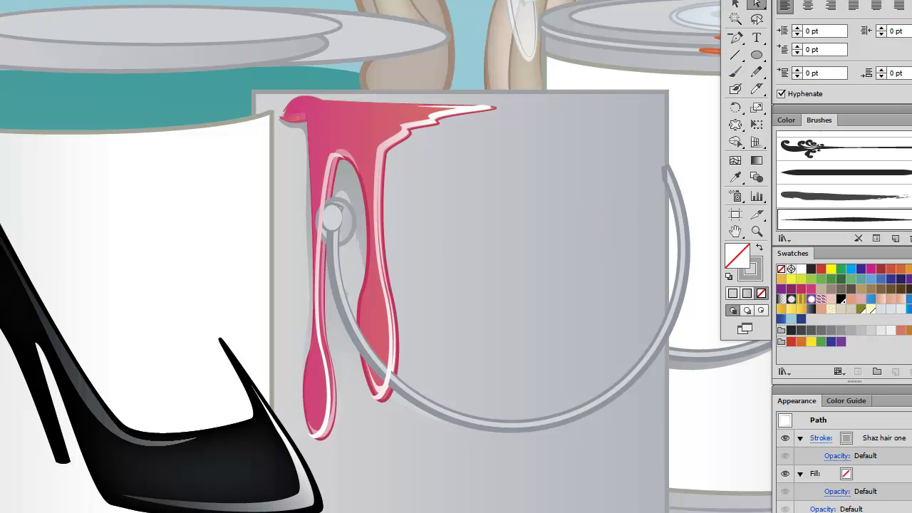
Step: Move the black heel shape, its toe highlight and the white label panel farther away from the gray can body
click(250, 463)
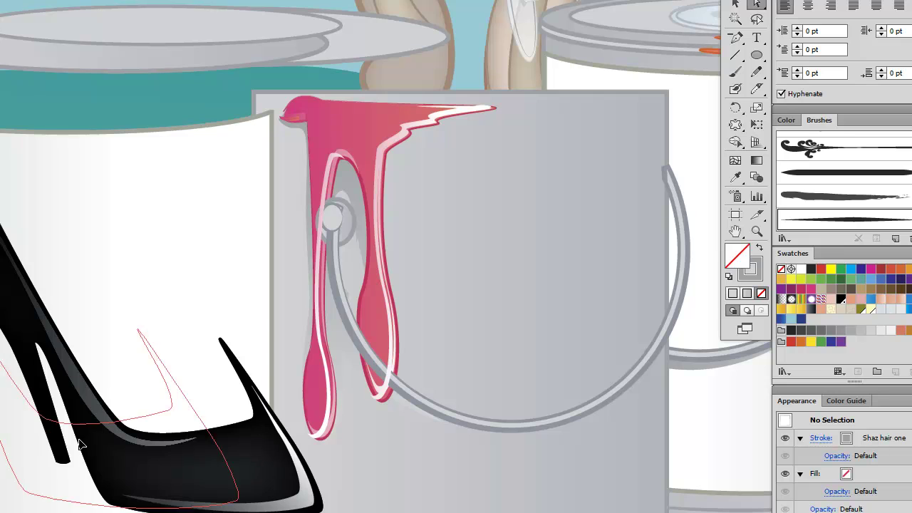
click(309, 499)
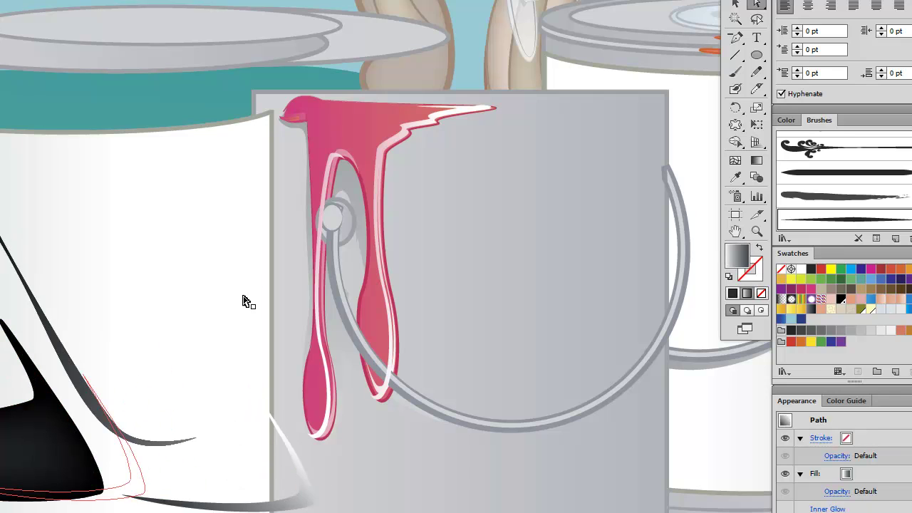
key(Delete)
click(555, 213)
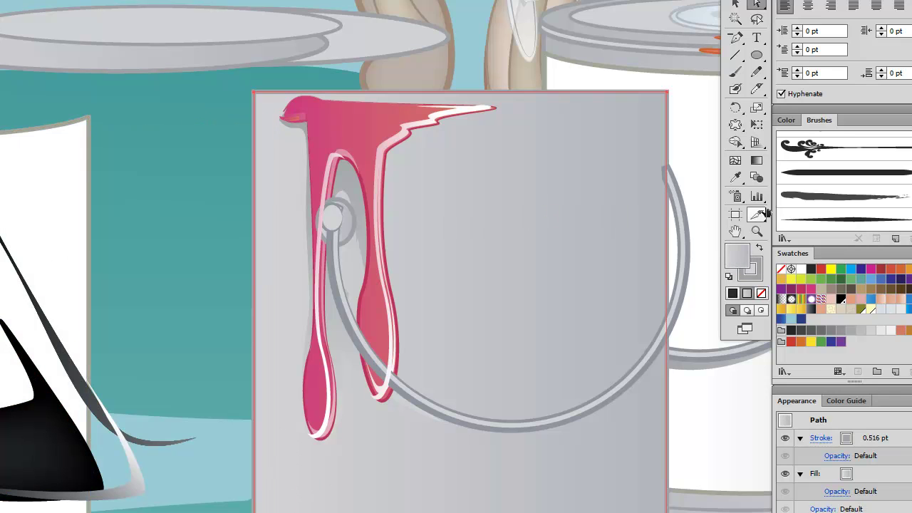
Step: Bring the empty light-blue background area beside the paint cans into view
click(735, 232)
drag(531, 288, 440, 37)
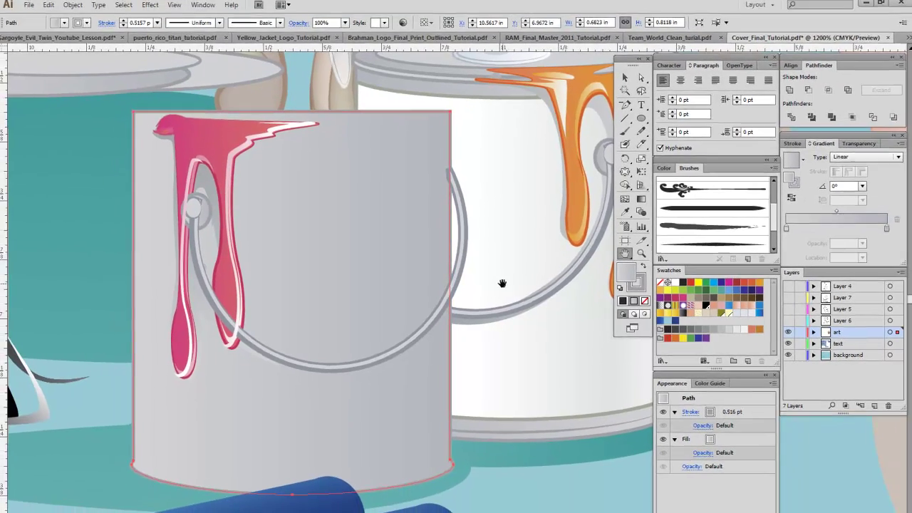
drag(503, 284, 269, 149)
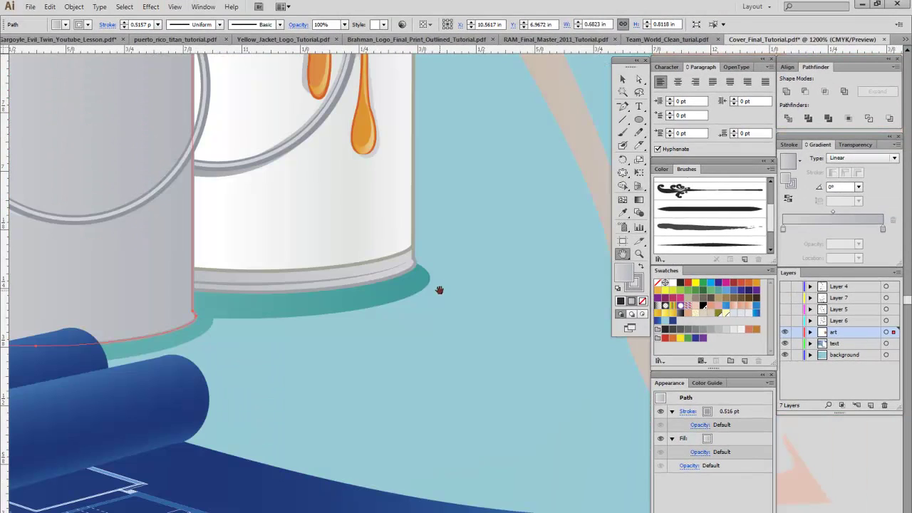
drag(439, 290, 387, 268)
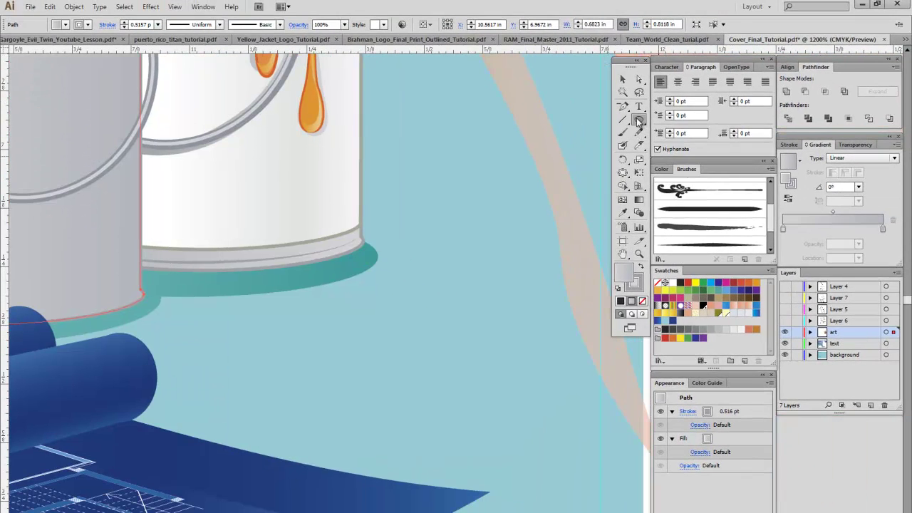
drag(639, 122, 670, 133)
mouse_move(377, 310)
mouse_down()
mouse_move(425, 426)
mouse_move(477, 452)
mouse_up()
key(ctrl+z)
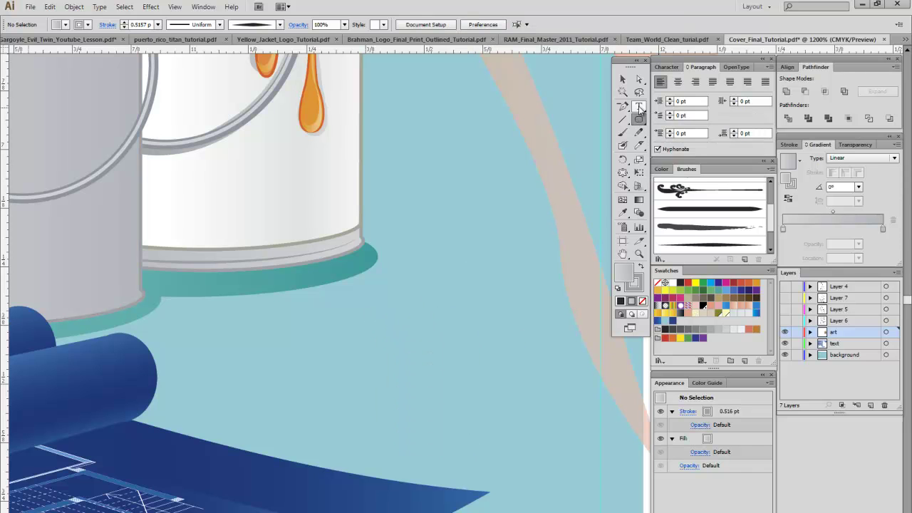
Step: Draw a rectangle about 0.29 by 0.32 in beside the cans and centre an ellipse about 0.30 by 0.05 in on its upper edge
drag(639, 120, 666, 123)
drag(393, 295, 531, 445)
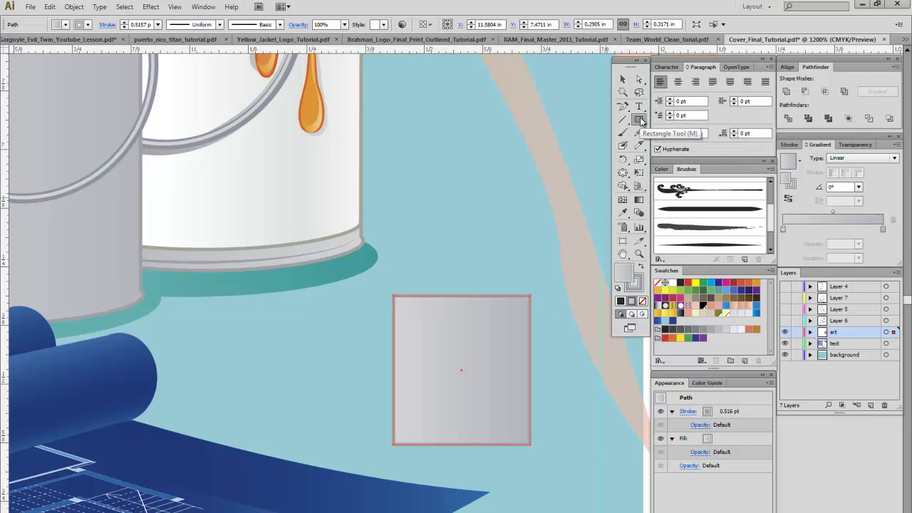
drag(639, 119, 673, 146)
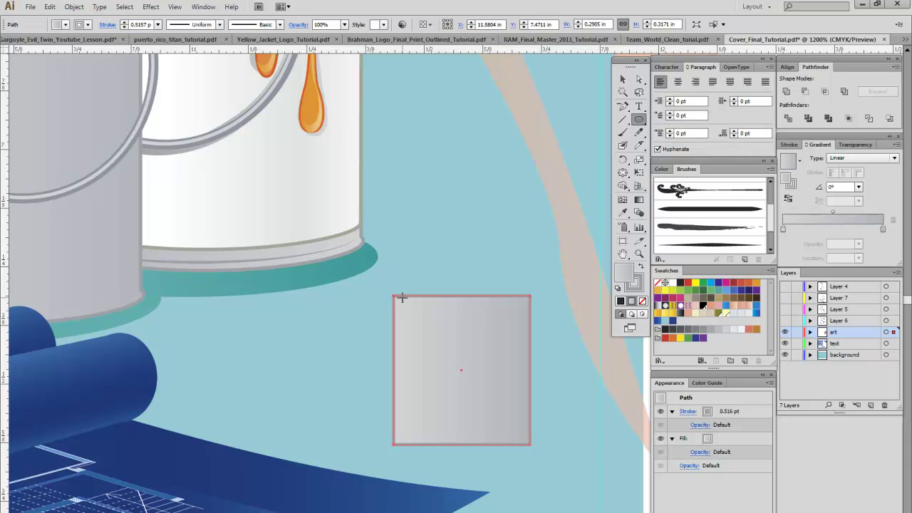
drag(392, 295, 533, 314)
click(622, 79)
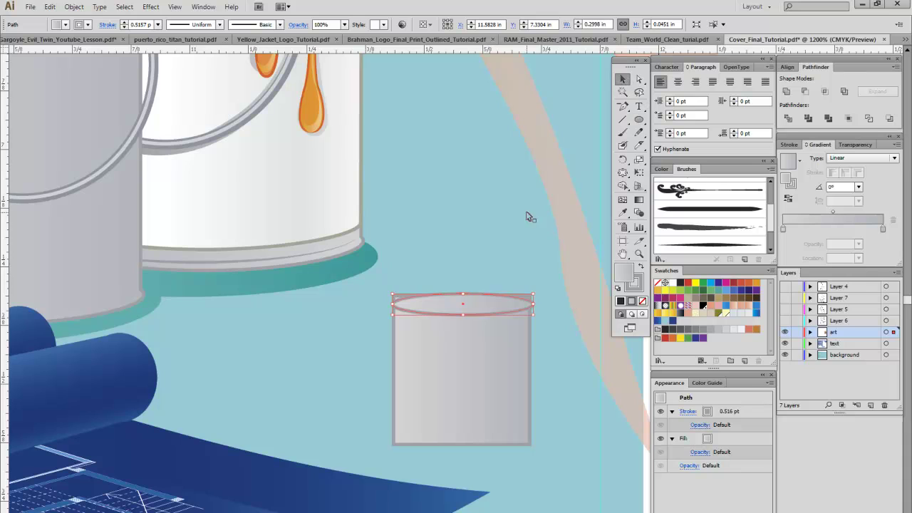
drag(471, 313, 473, 304)
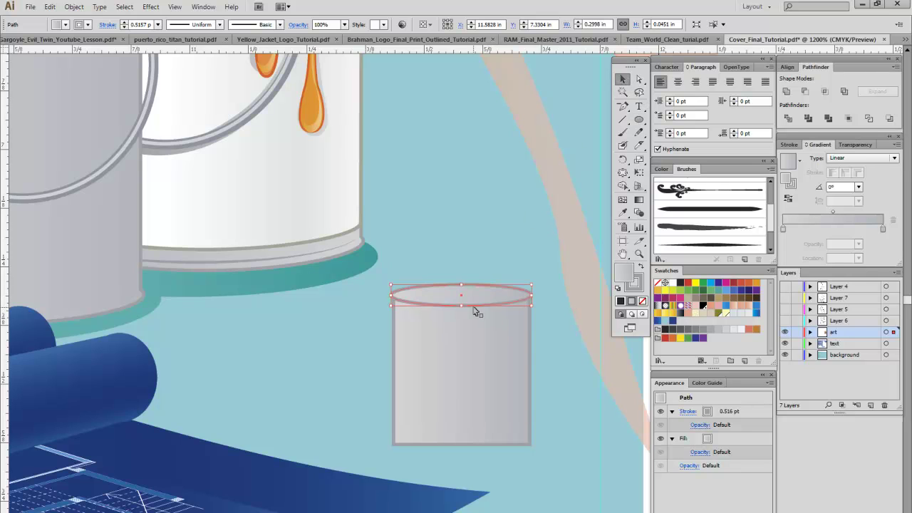
Step: Place a copy of the ellipse on the rectangle's lower edge and select it together with the rectangle
click(510, 434)
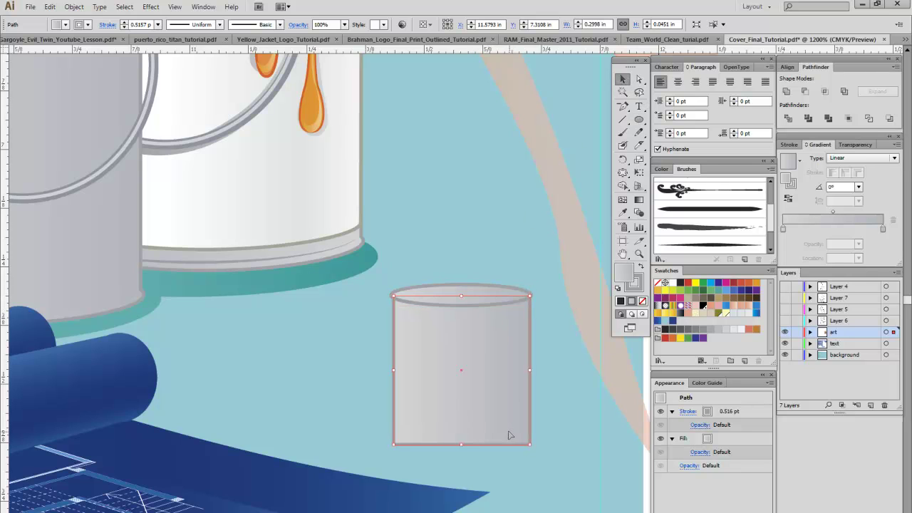
click(474, 295)
key(Left)
key(Down)
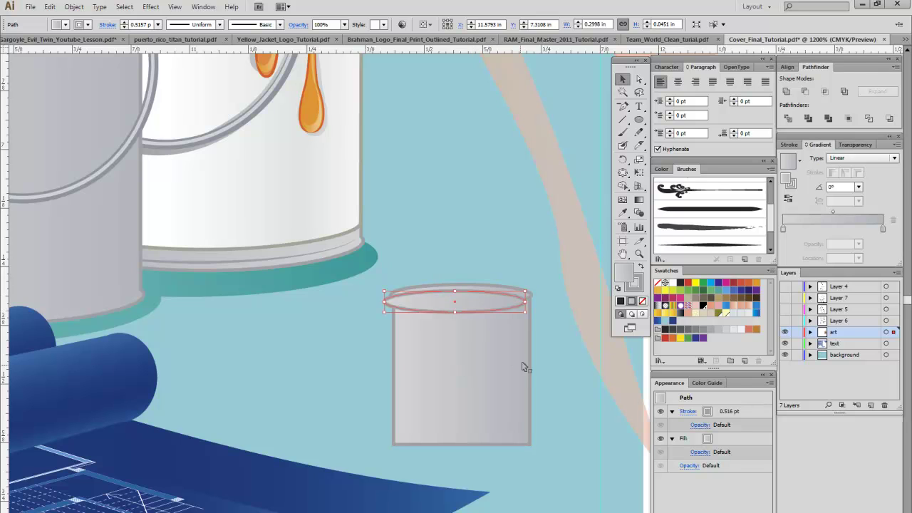
drag(478, 299, 489, 444)
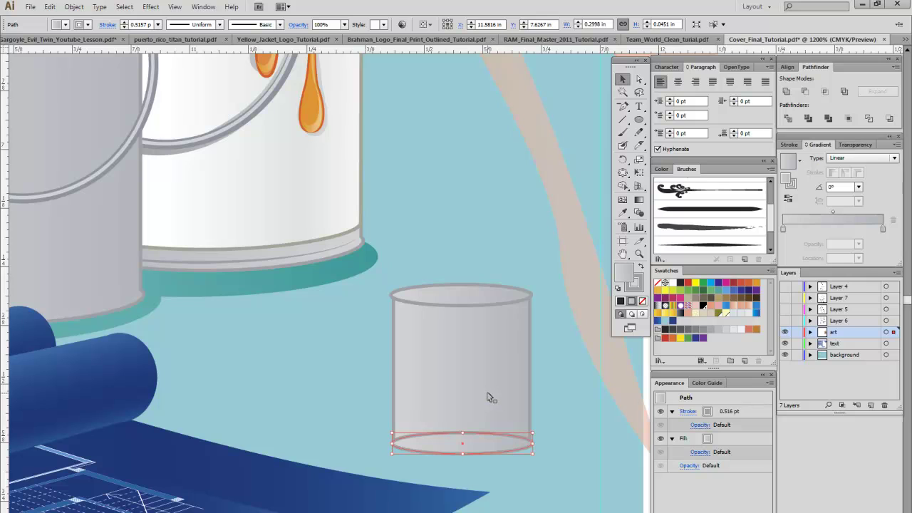
shift+click(489, 397)
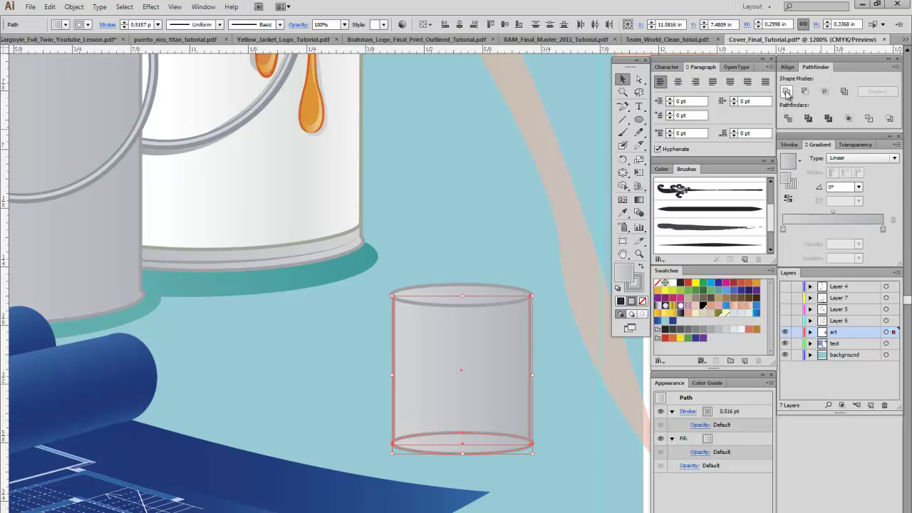
Step: Unite the rectangle with its lower ellipse into one can body and bring the upper rim ellipse in front of it
click(787, 92)
click(544, 379)
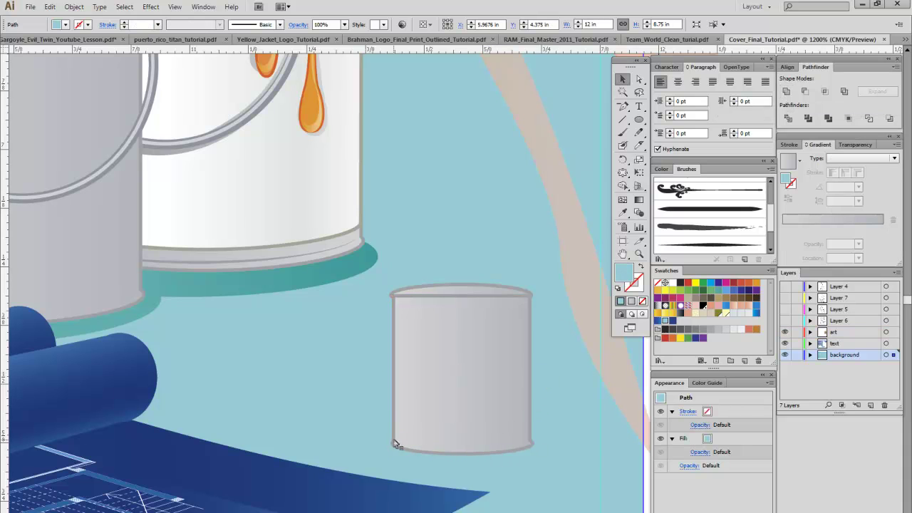
click(482, 300)
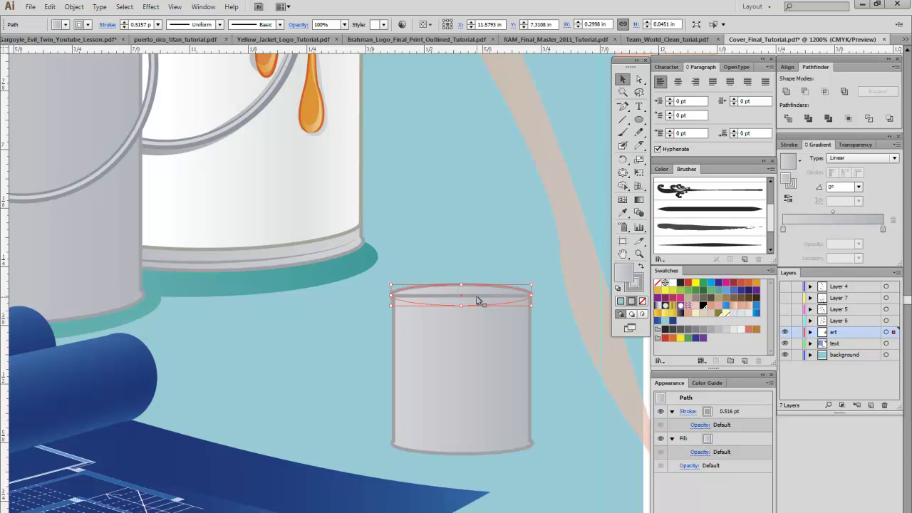
key(ctrl+shift+b)
key(ctrl+shift+b)
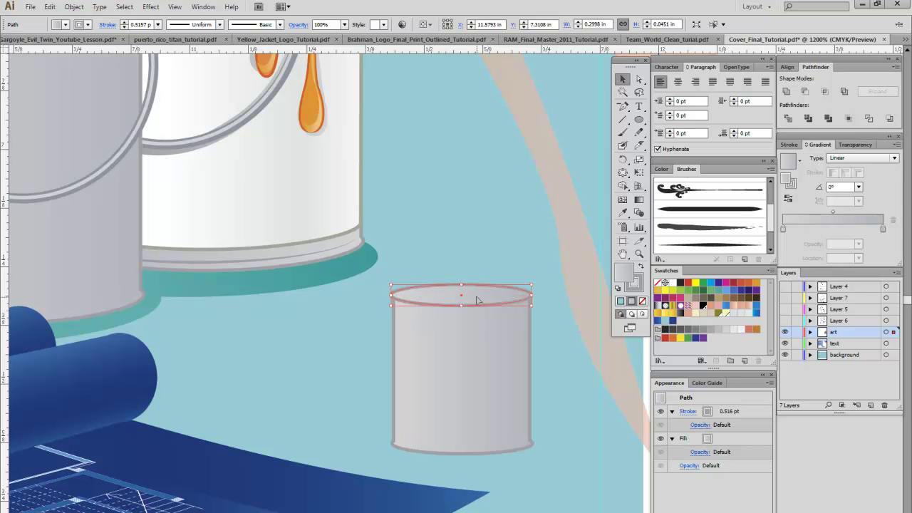
click(561, 361)
key(l)
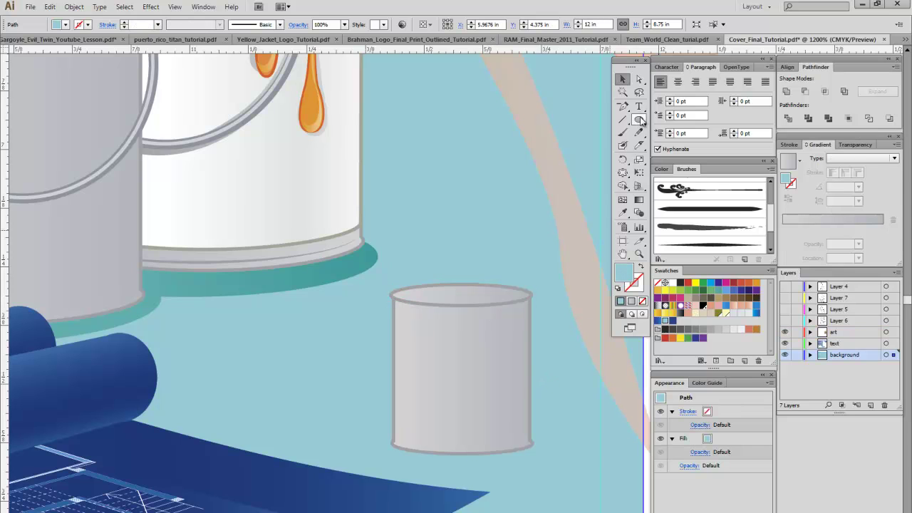
drag(400, 290, 528, 300)
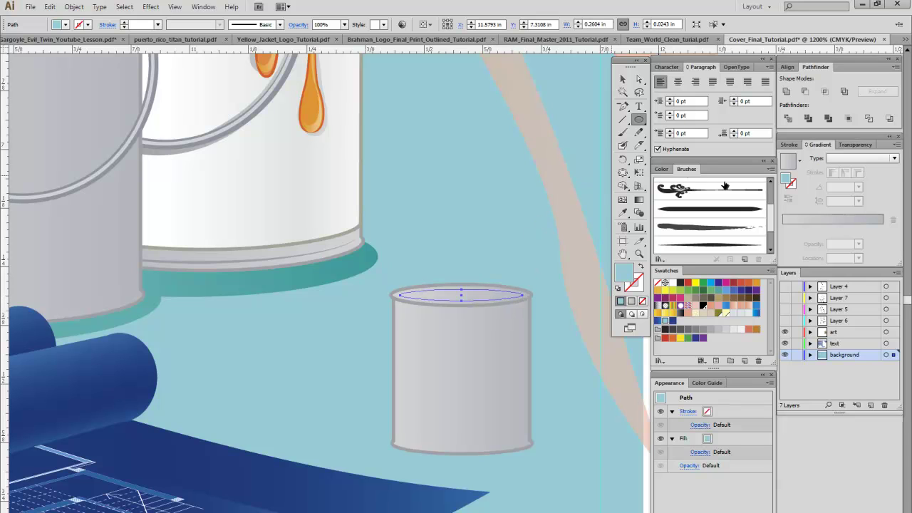
click(749, 292)
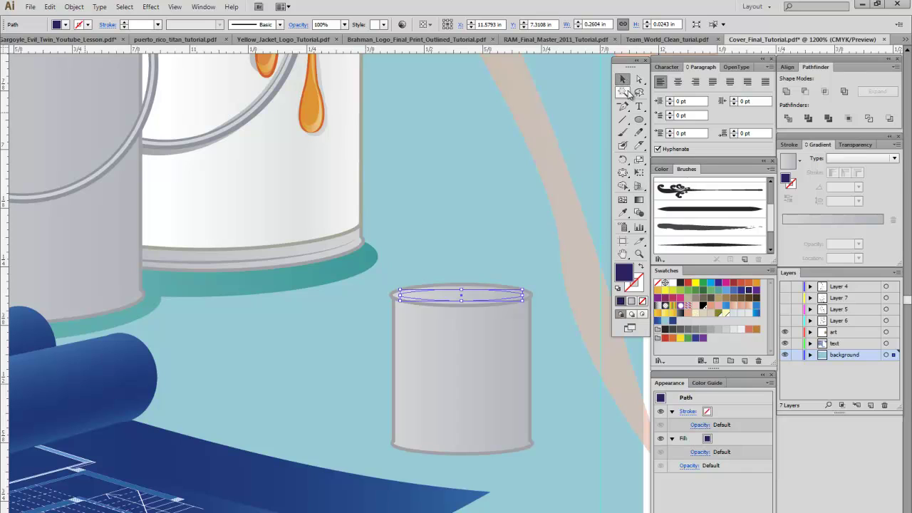
click(531, 234)
click(640, 121)
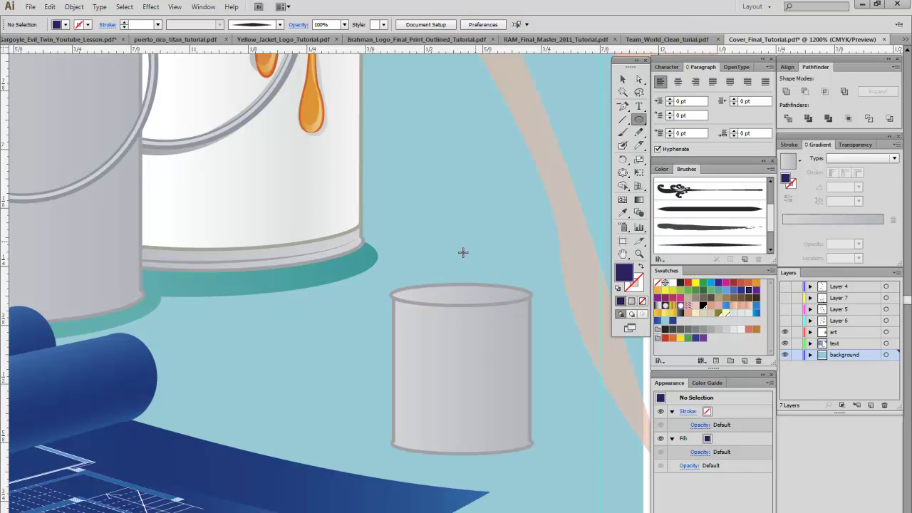
mouse_move(404, 253)
mouse_down()
mouse_move(525, 281)
mouse_move(531, 268)
mouse_up()
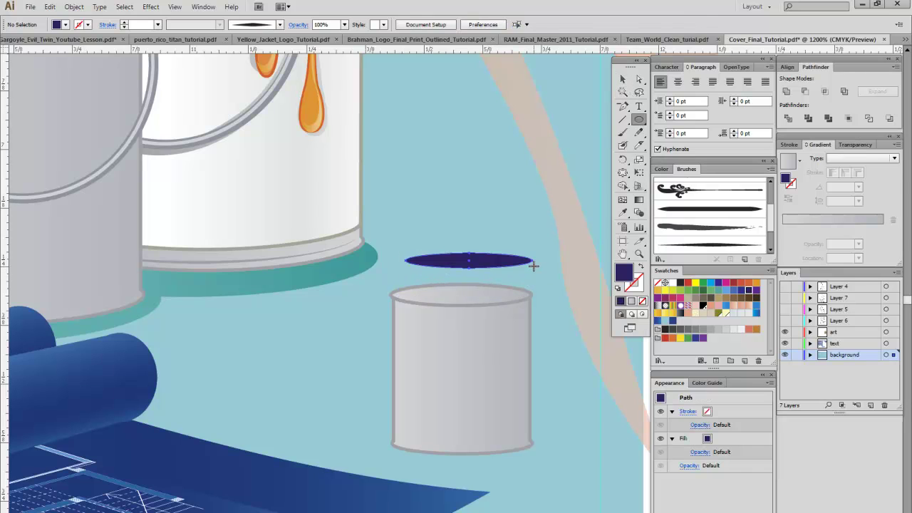
click(622, 79)
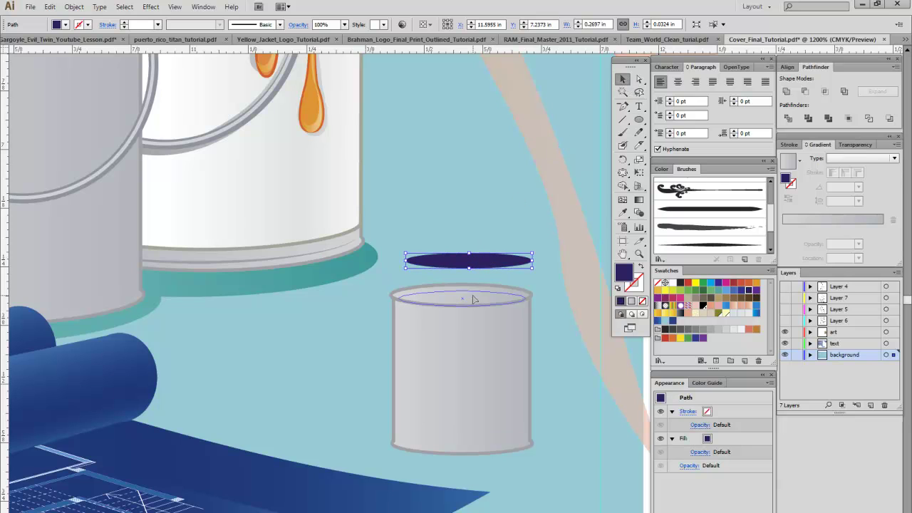
drag(473, 261, 466, 294)
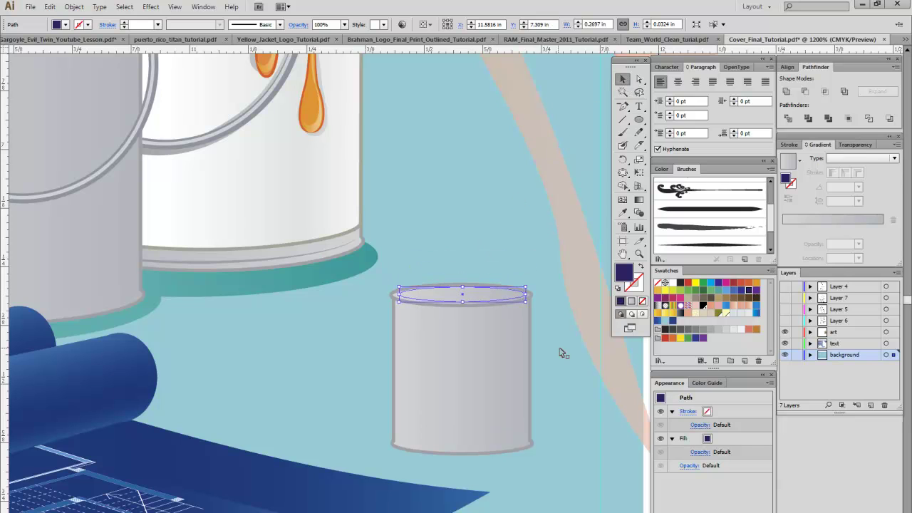
key(ctrl+shift+b)
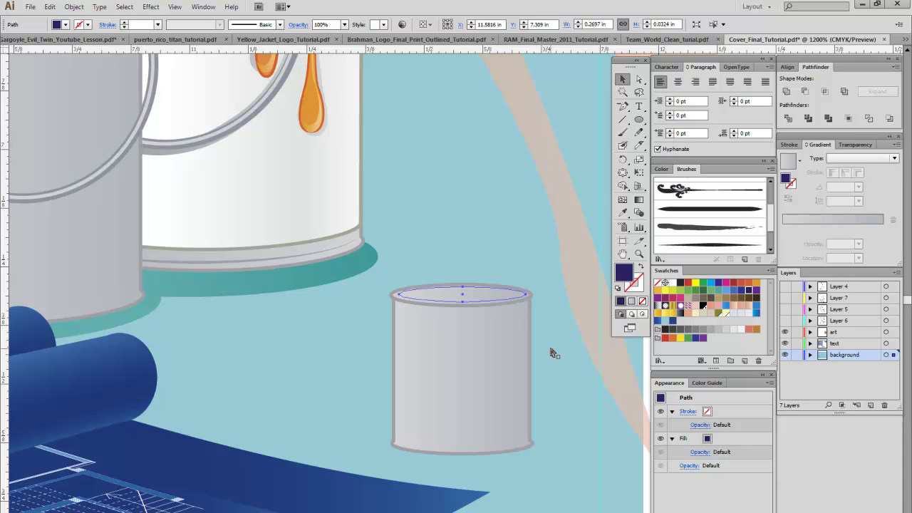
key(ctrl+shift+b)
key(ctrl+shift+a)
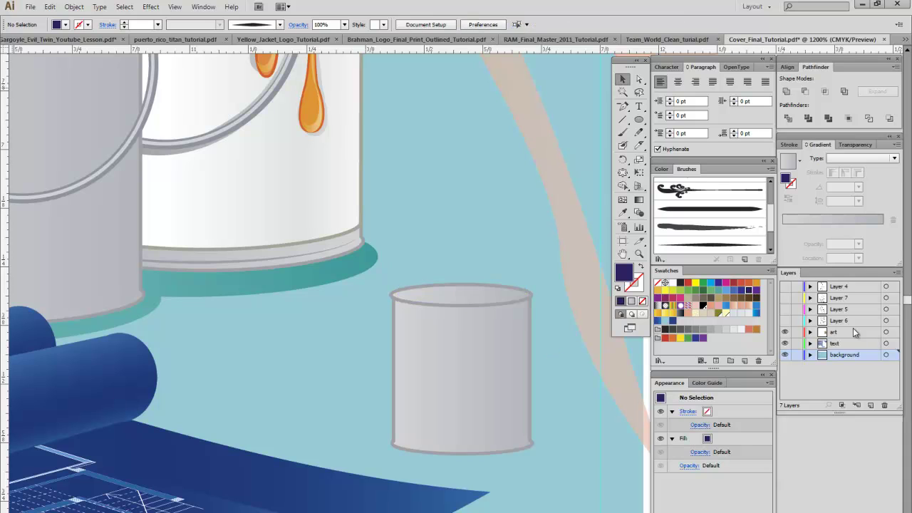
Step: On the art layer, duplicate the can's rim ellipse, fill the copy dark blue-violet, and scale it down centred inside the rim
click(851, 333)
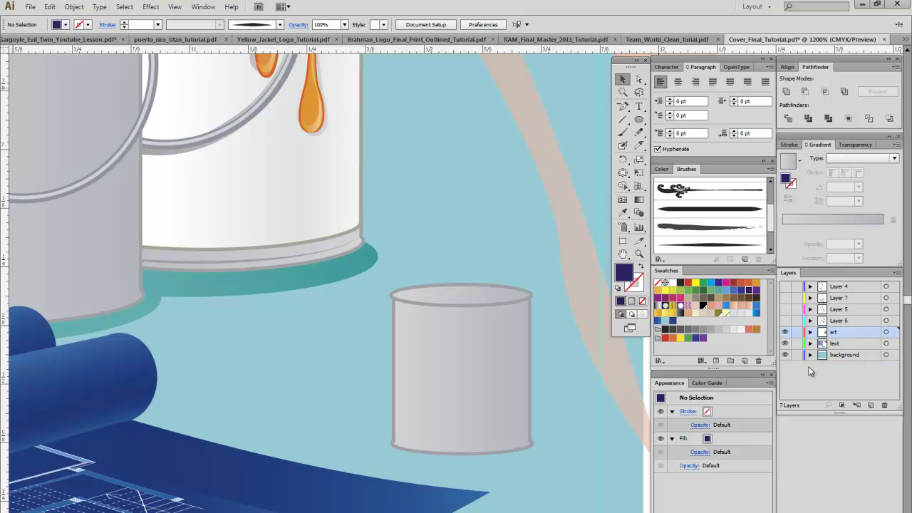
click(492, 298)
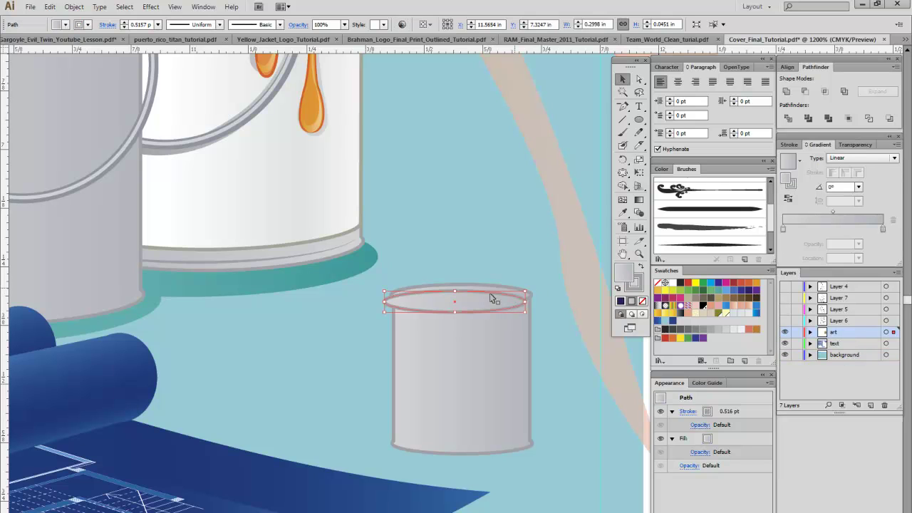
drag(481, 306, 495, 297)
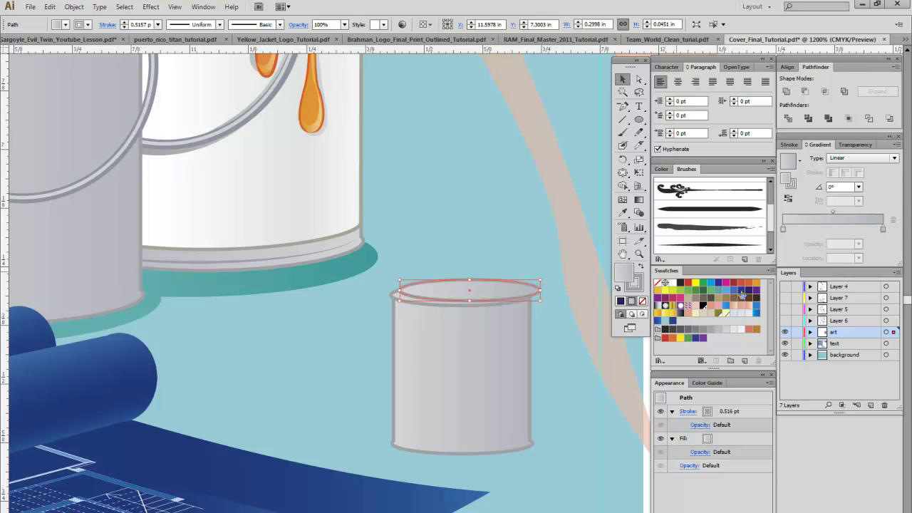
click(741, 294)
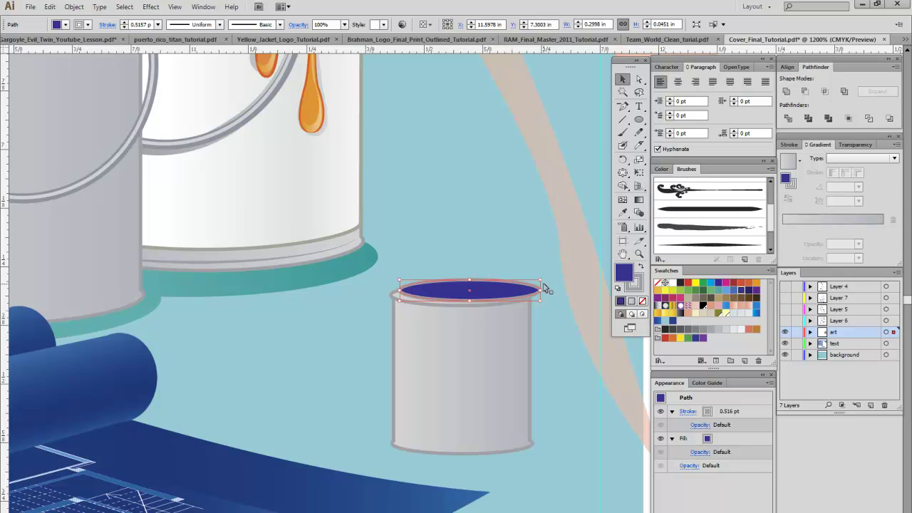
mouse_move(542, 277)
mouse_down()
mouse_move(471, 295)
mouse_move(485, 296)
mouse_up()
click(564, 378)
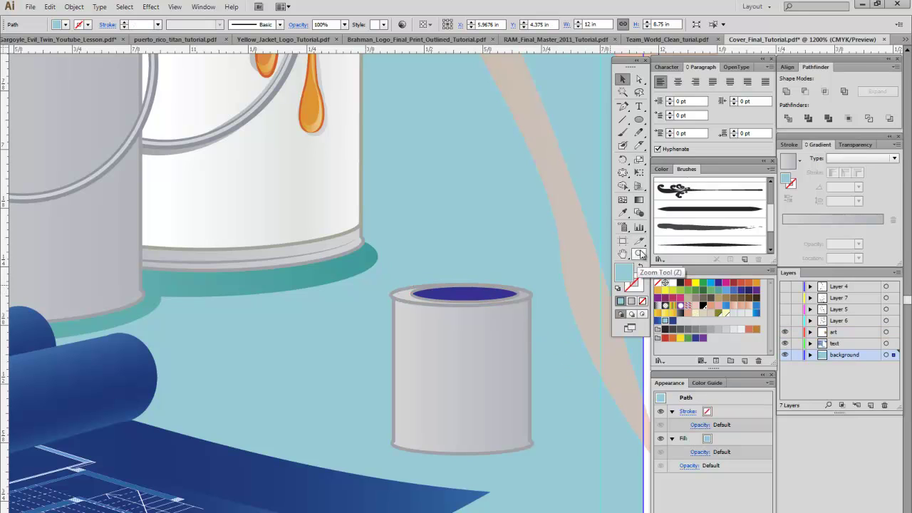
Step: Duplicate the small can's gray body and place the copy on the empty area to the left of the can
click(639, 254)
click(519, 348)
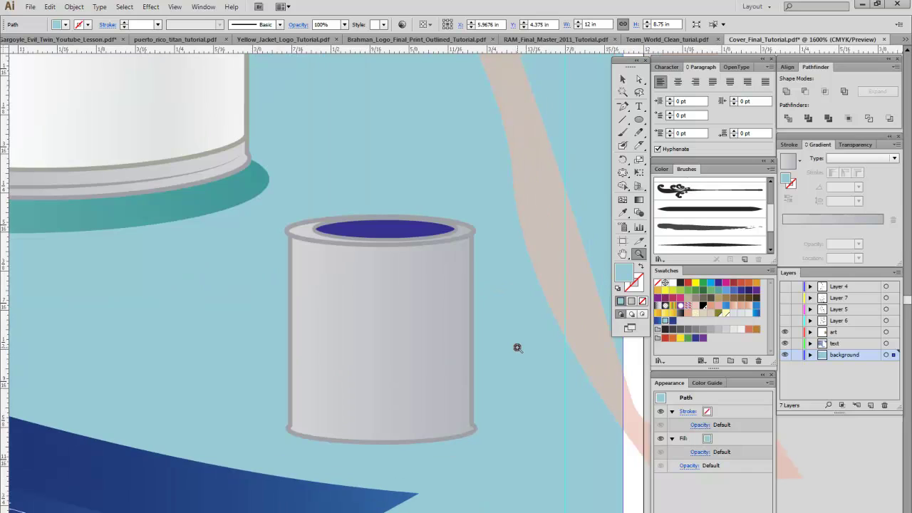
click(622, 79)
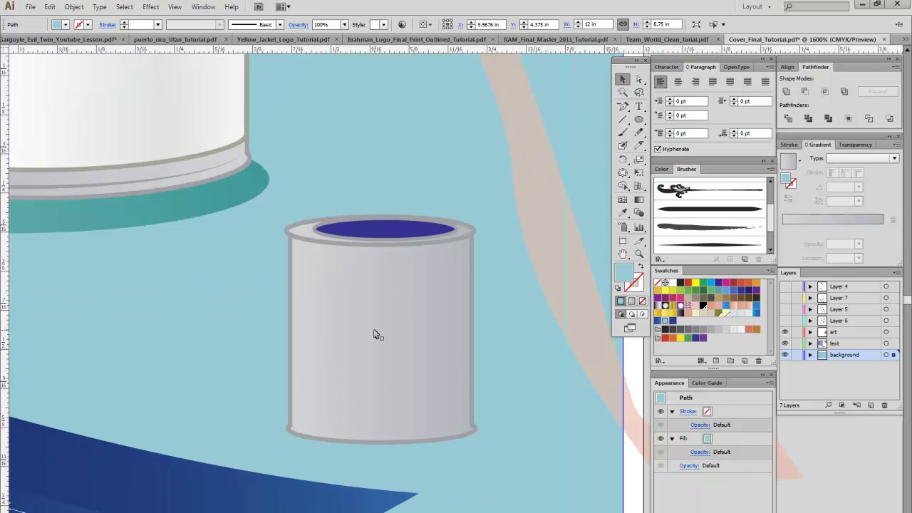
click(375, 338)
key(ctrl+c)
key(ctrl+v)
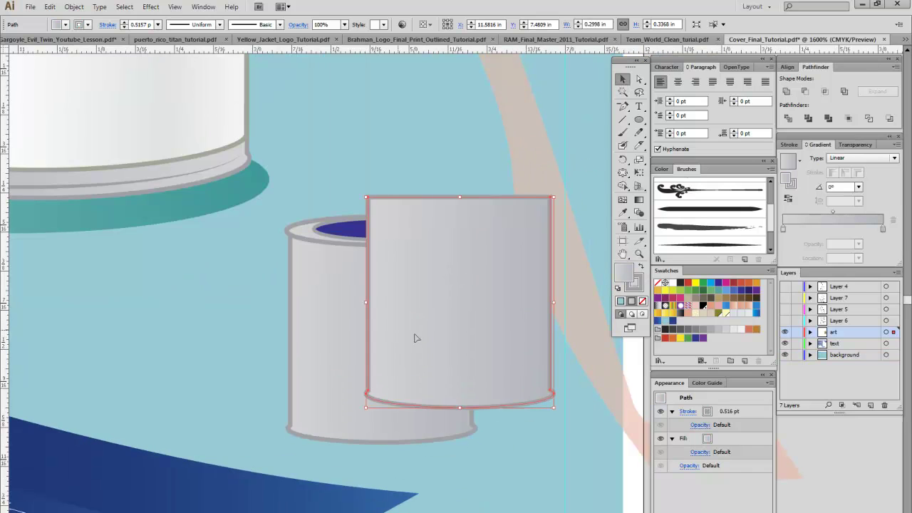
drag(442, 327, 163, 311)
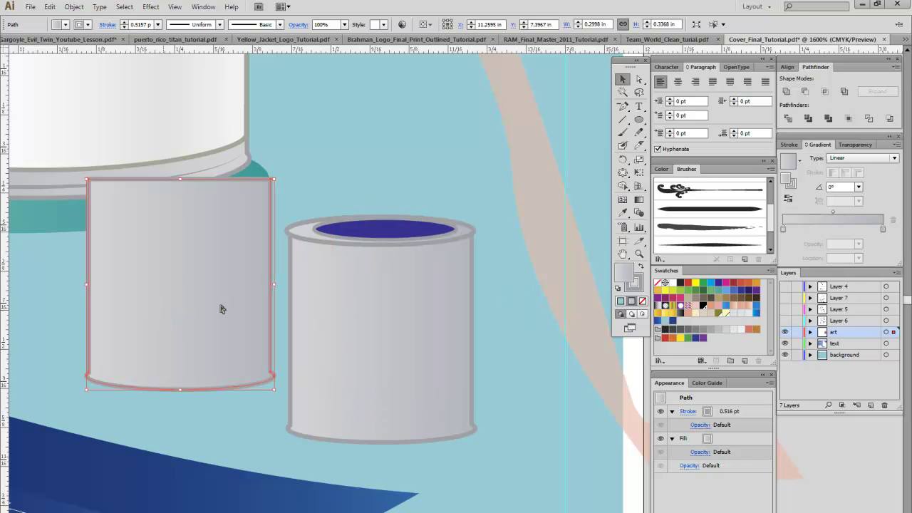
Step: Paste a second can body slightly up and right over the first copy and subtract it with Minus Front
key(ctrl+v)
drag(450, 322, 109, 297)
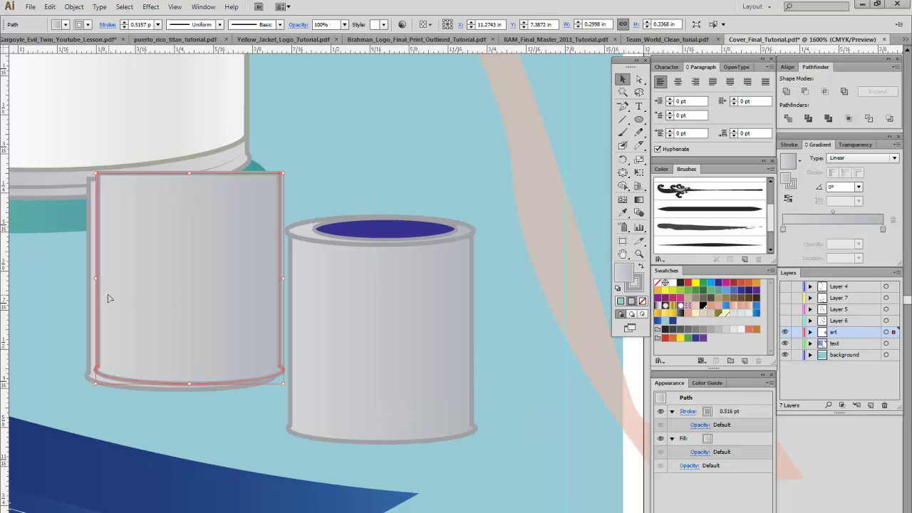
shift+click(100, 312)
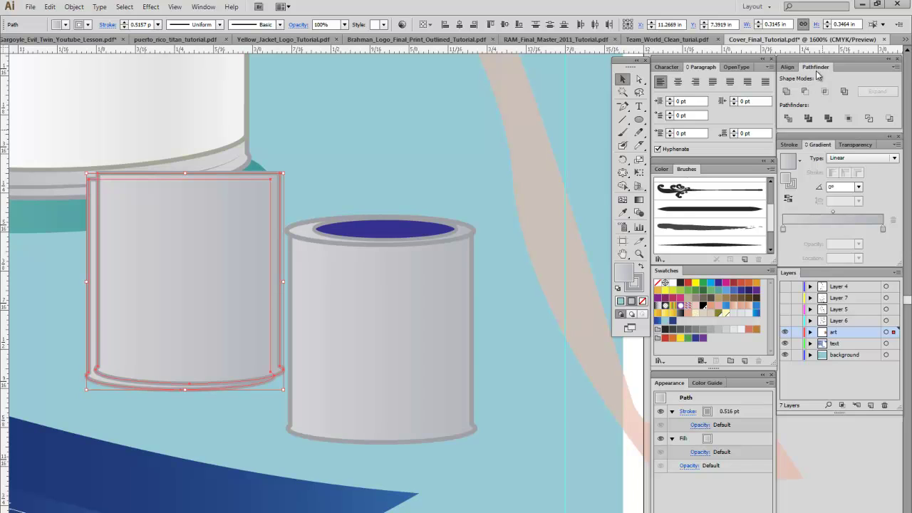
click(806, 92)
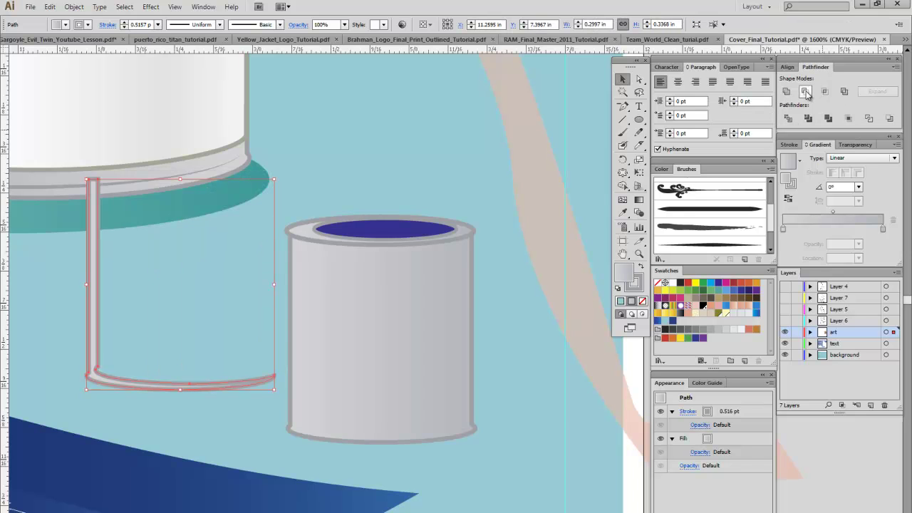
Step: Place the L-shaped strip along the can's left and lower edges, recolour it pale C=6 M=0 Y=0 K=11, and shrink it to fit inside
mouse_move(92, 285)
mouse_down()
mouse_move(220, 338)
mouse_move(320, 326)
mouse_up()
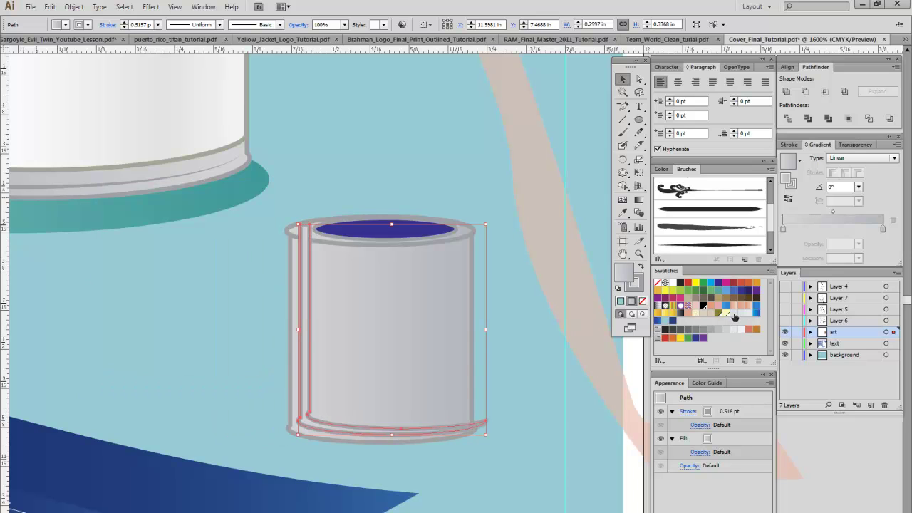
click(735, 316)
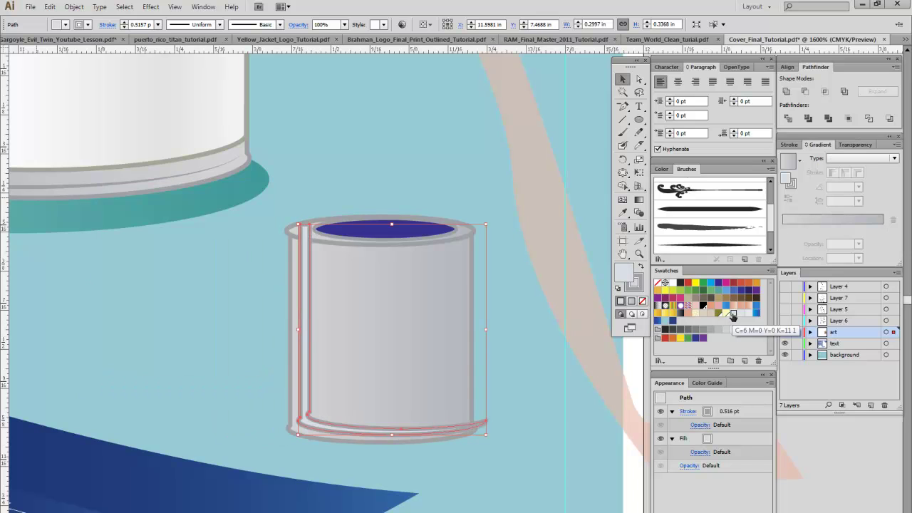
click(791, 184)
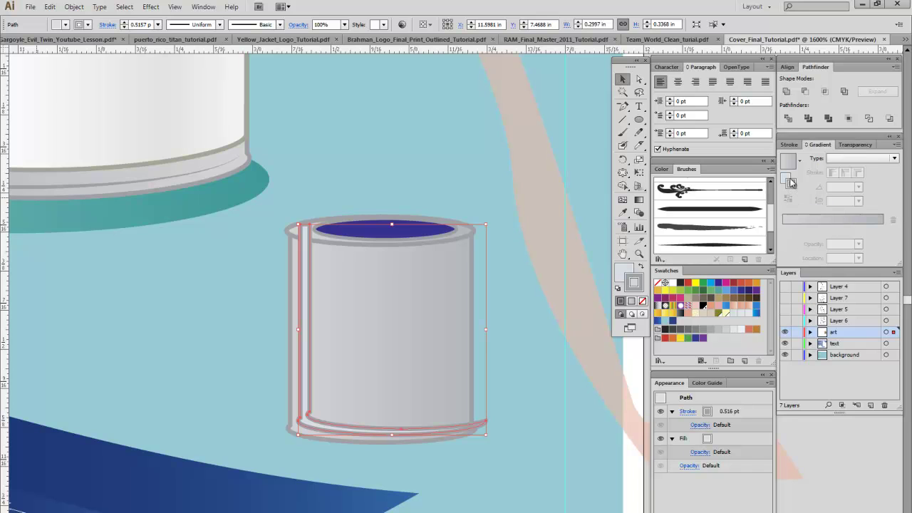
click(671, 412)
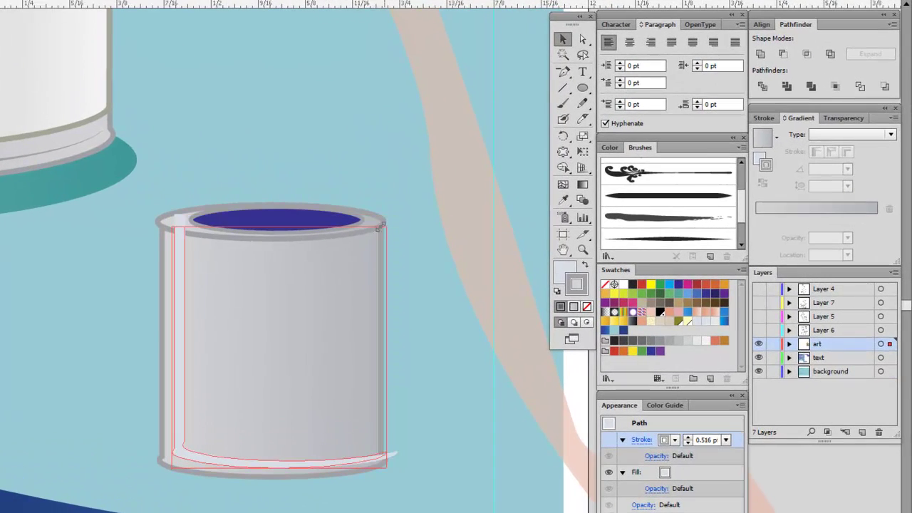
drag(486, 224, 463, 248)
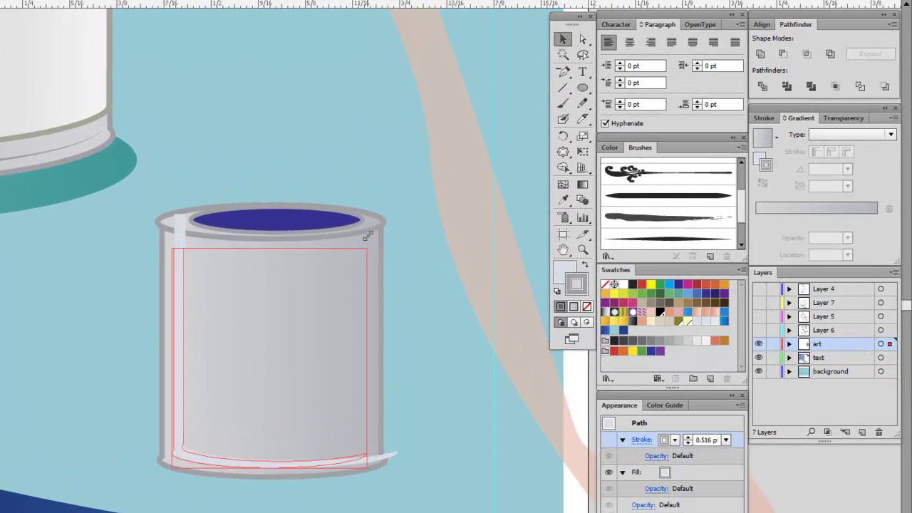
click(446, 363)
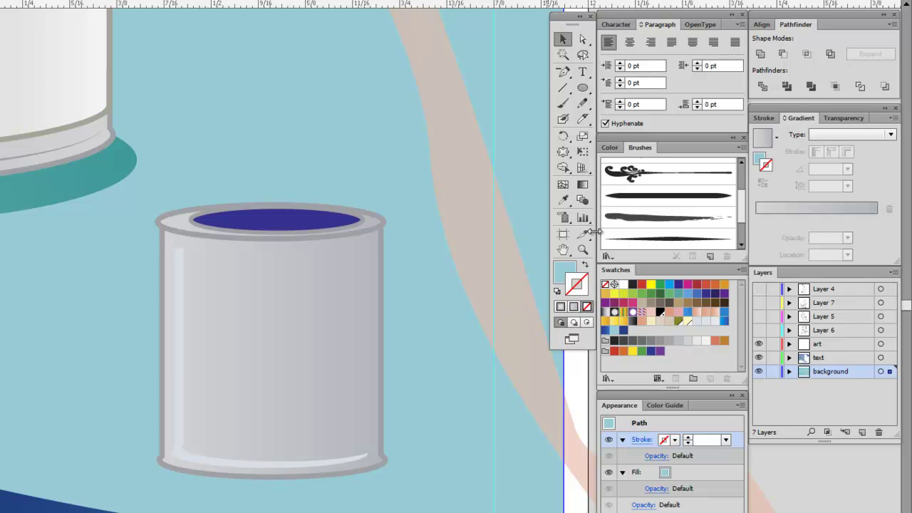
Step: Move the upright champagne glass group slightly left on the lid of the white paint can
click(583, 249)
alt+click(308, 297)
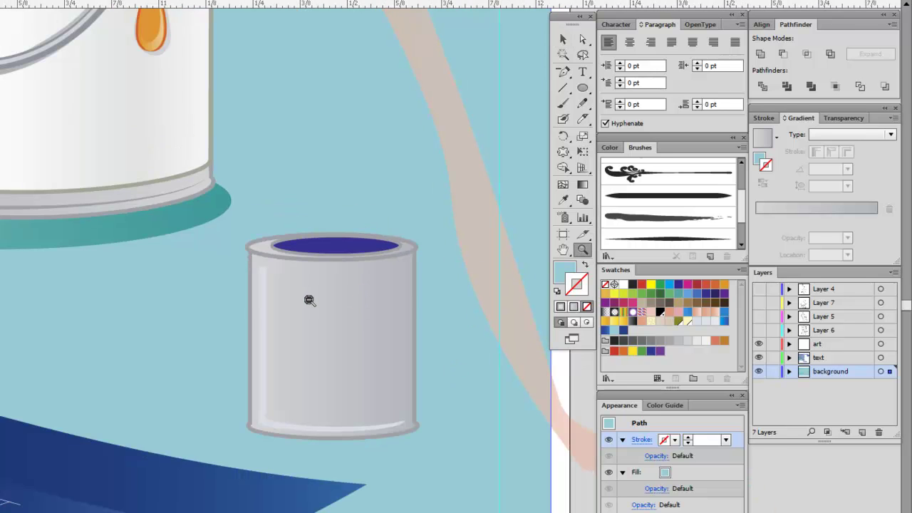
alt+click(308, 298)
alt+click(308, 300)
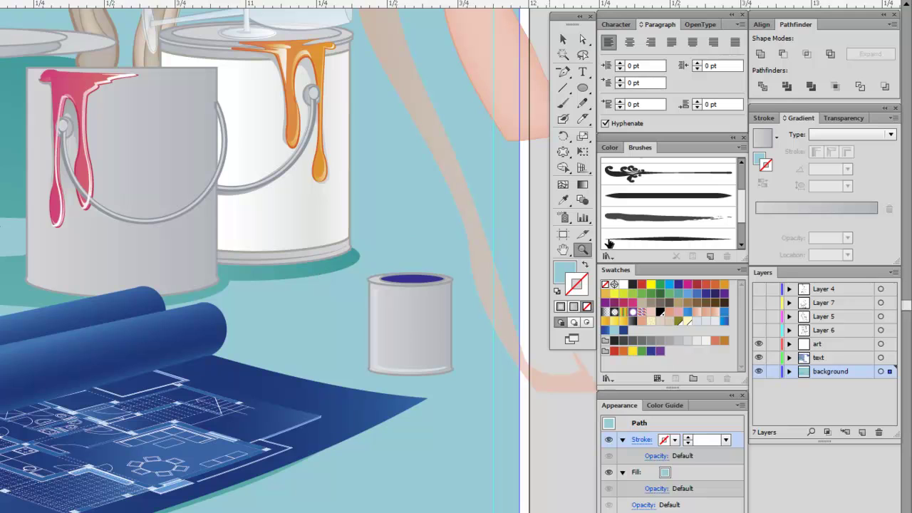
click(563, 249)
drag(295, 208, 313, 510)
click(563, 40)
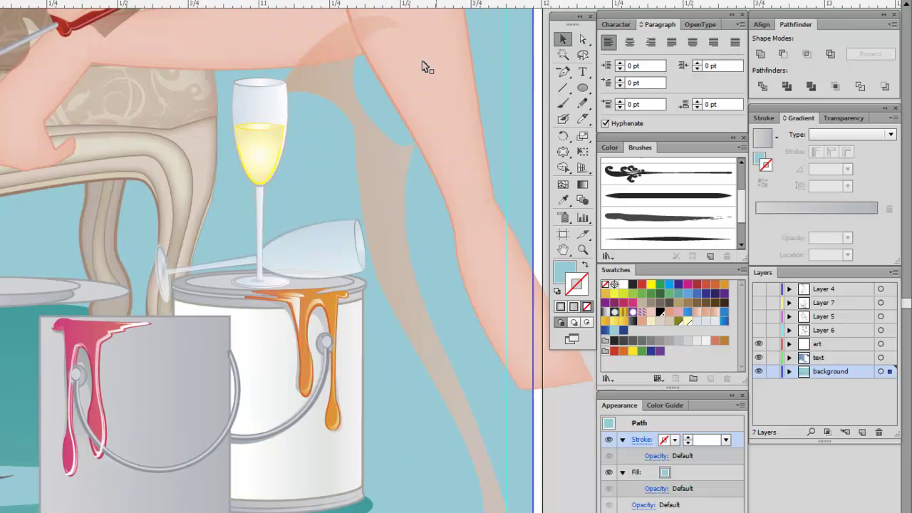
drag(269, 91, 219, 87)
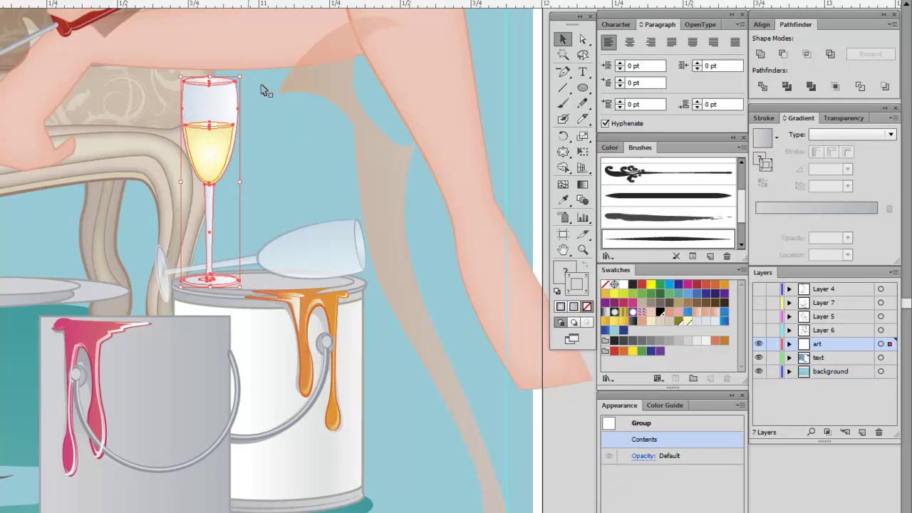
Step: Isolate the upright champagne glass group and move its bowl, with rim and champagne, to the right of the stem
click(583, 39)
click(213, 84)
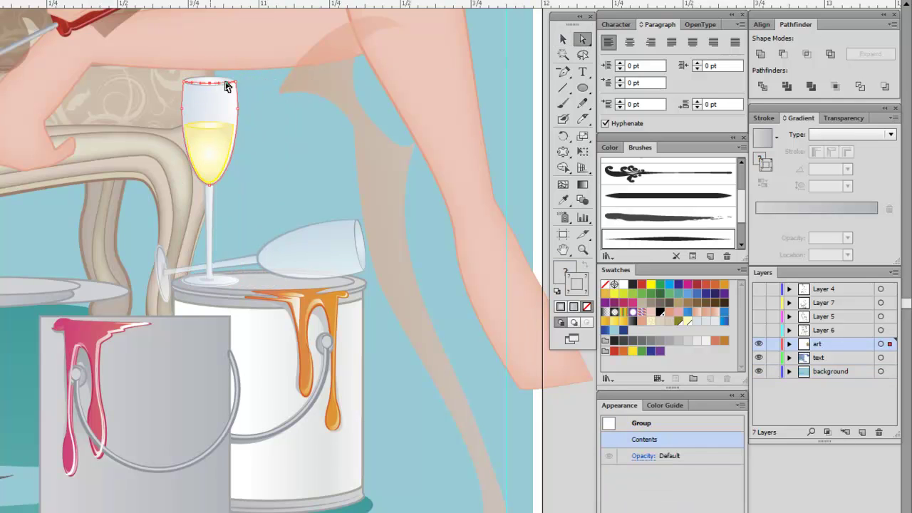
click(250, 85)
click(213, 87)
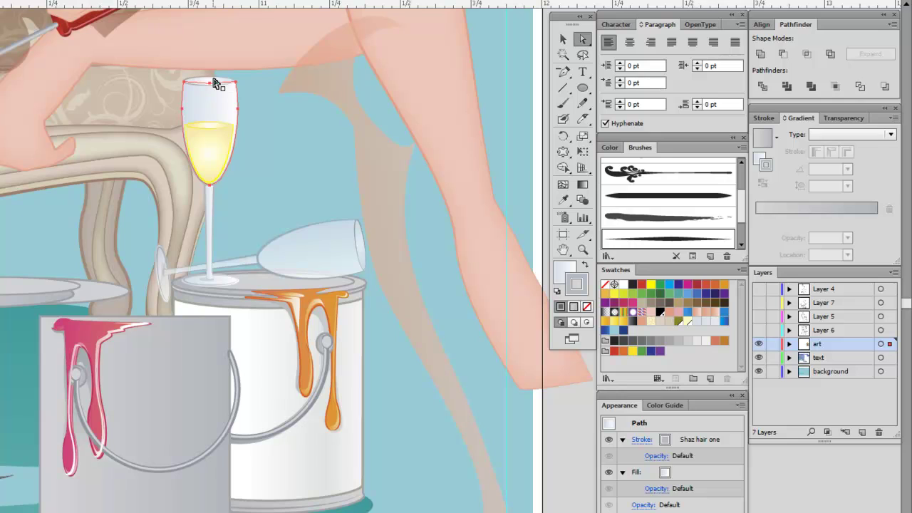
click(215, 83)
click(563, 39)
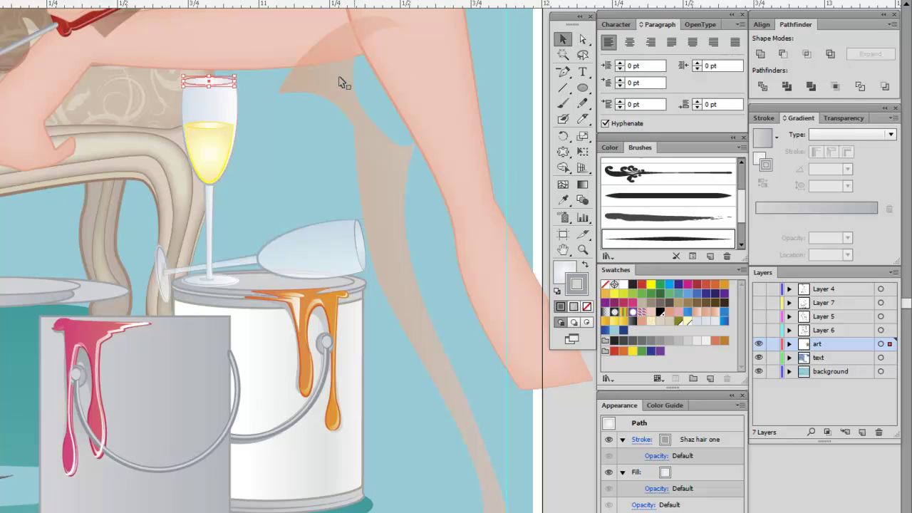
double_click(218, 84)
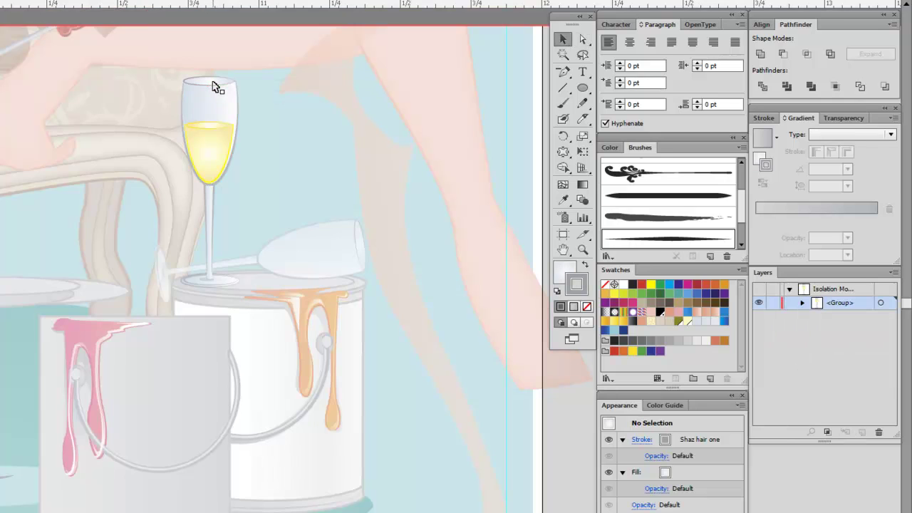
mouse_move(218, 89)
mouse_down()
mouse_move(265, 81)
mouse_move(274, 91)
mouse_up()
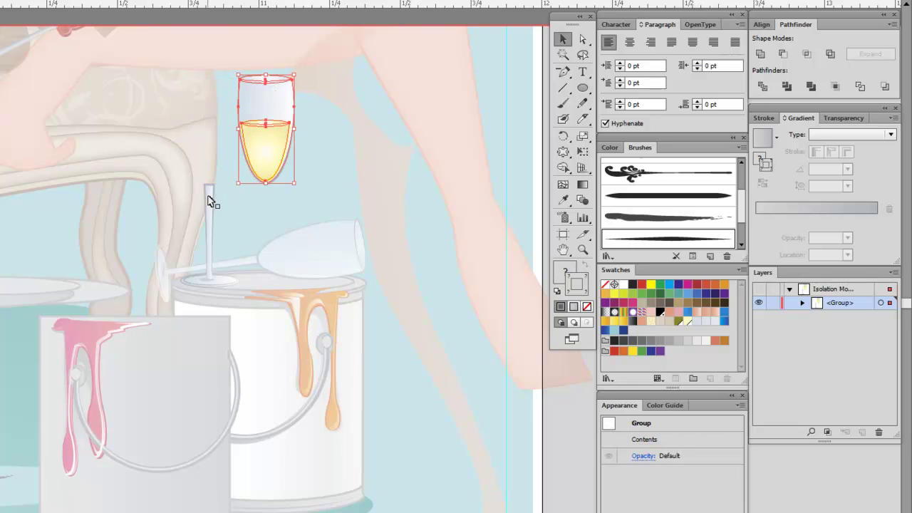
Step: Pull the rim ellipse, the champagne and its surface ellipse out to the left of the glass bowl, and exit isolation mode
click(273, 82)
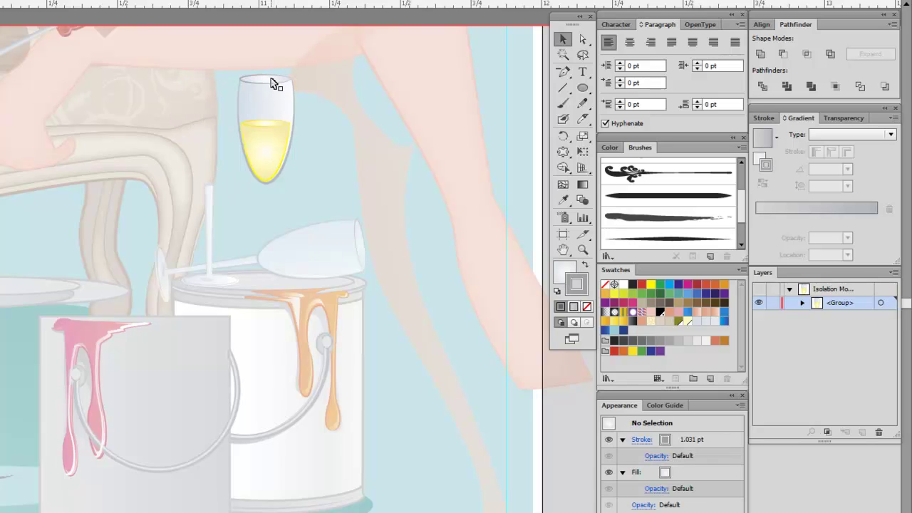
drag(273, 82, 207, 72)
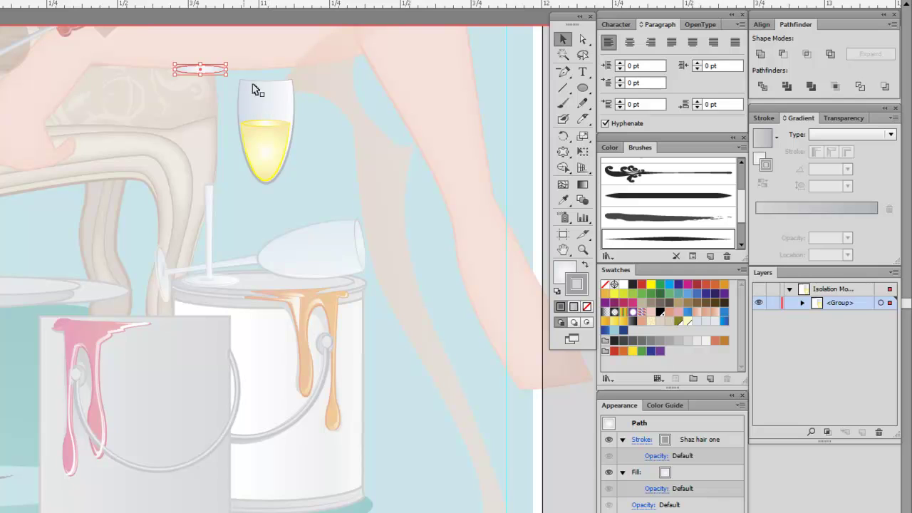
click(271, 140)
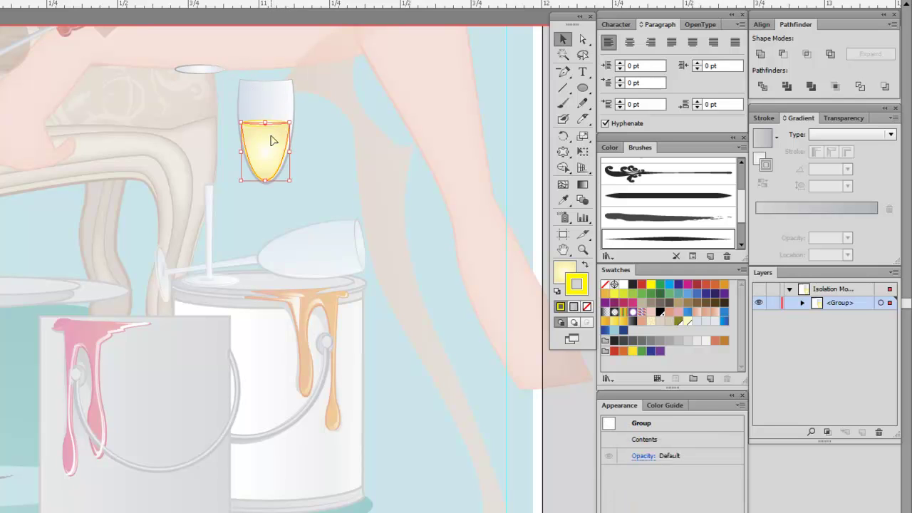
drag(271, 139, 207, 141)
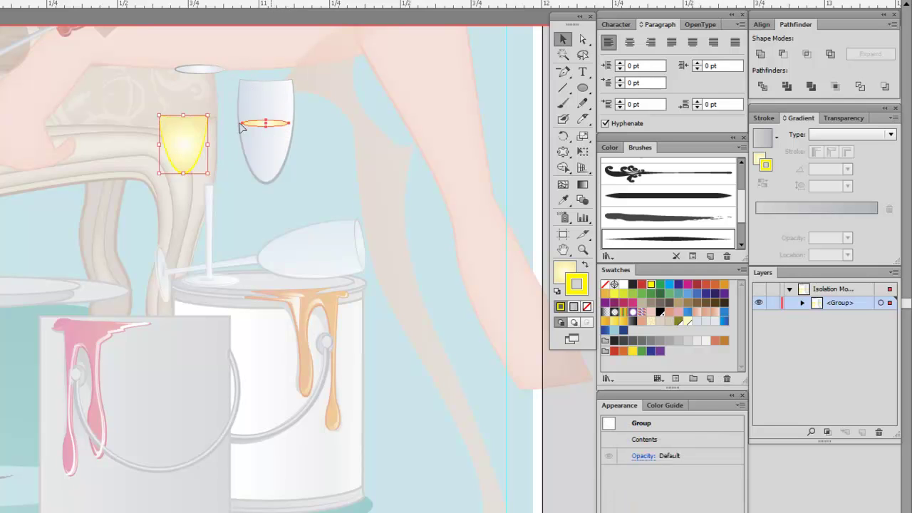
drag(261, 126, 181, 108)
click(244, 235)
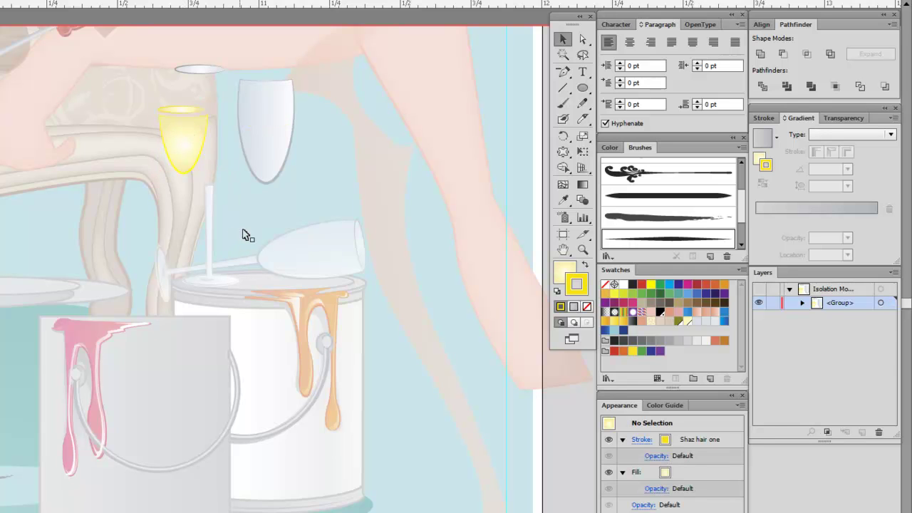
double_click(246, 234)
Step: Move the blue screwdriver group out of the tool belt pocket to the empty teal area above the belt
click(563, 250)
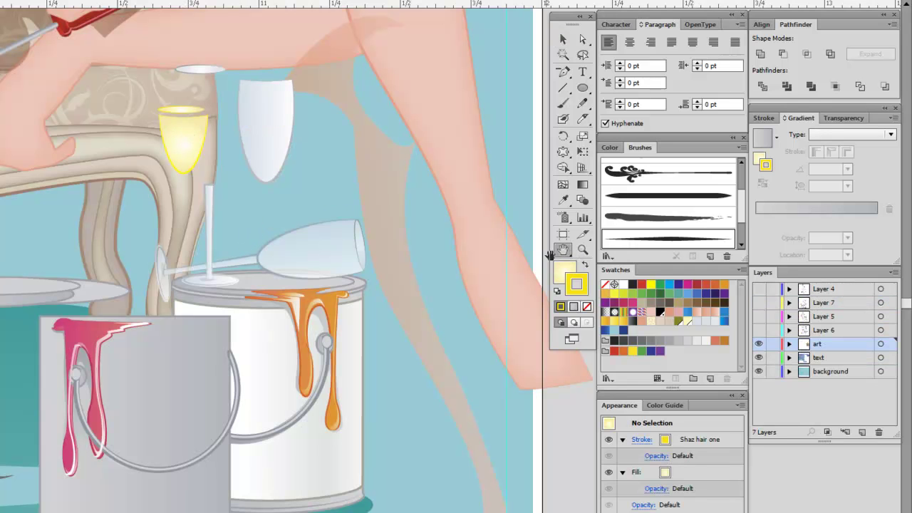
mouse_move(246, 392)
mouse_down()
mouse_move(291, 321)
mouse_move(287, 237)
mouse_up()
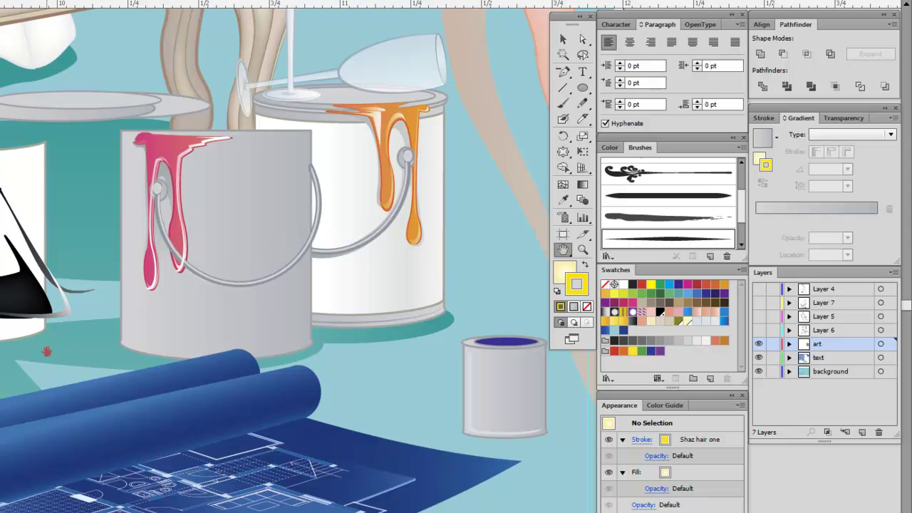
drag(47, 352, 369, 260)
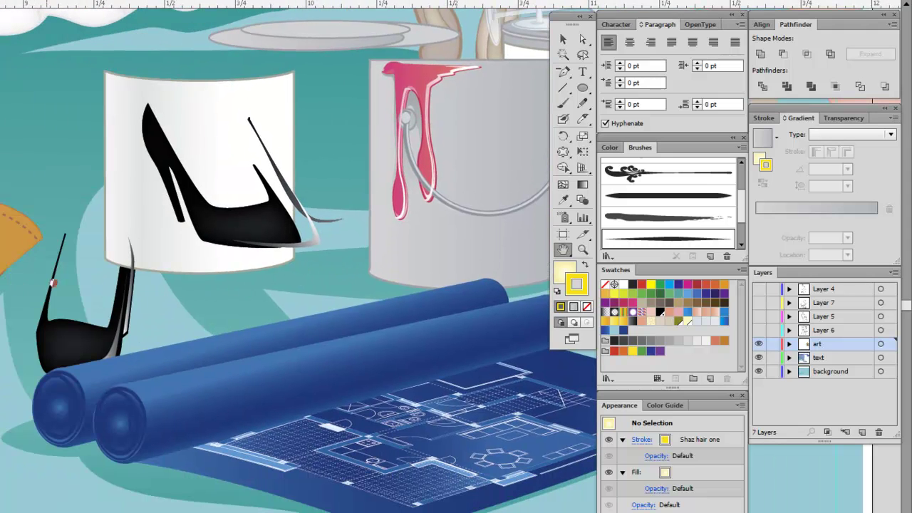
drag(54, 283, 391, 337)
drag(220, 330, 249, 322)
click(583, 39)
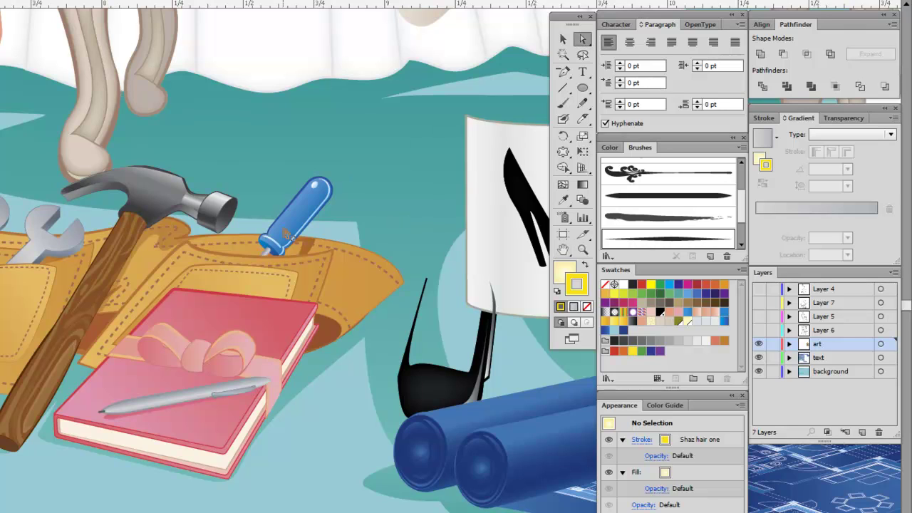
click(287, 235)
click(563, 39)
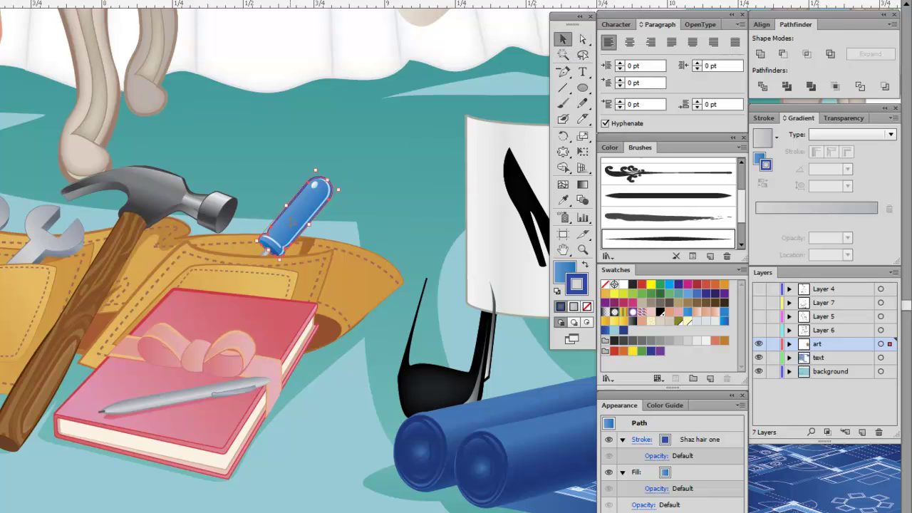
click(280, 188)
click(303, 221)
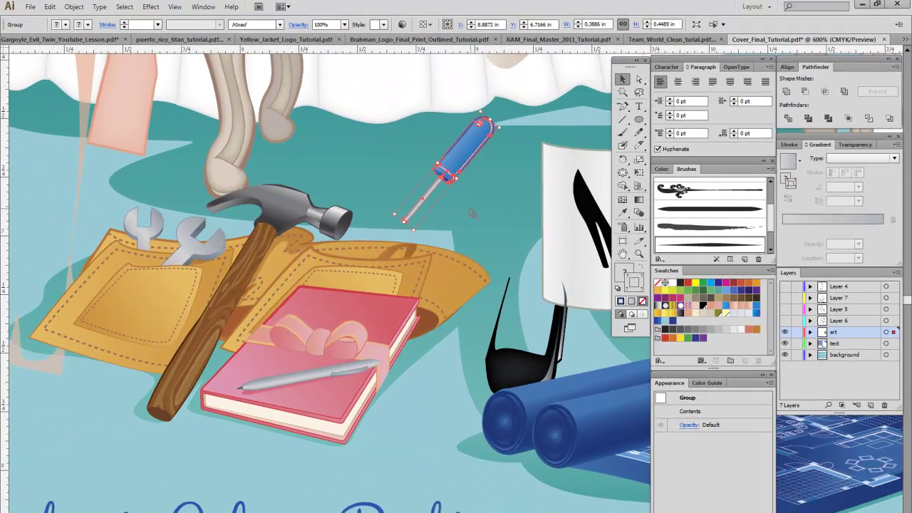
click(410, 228)
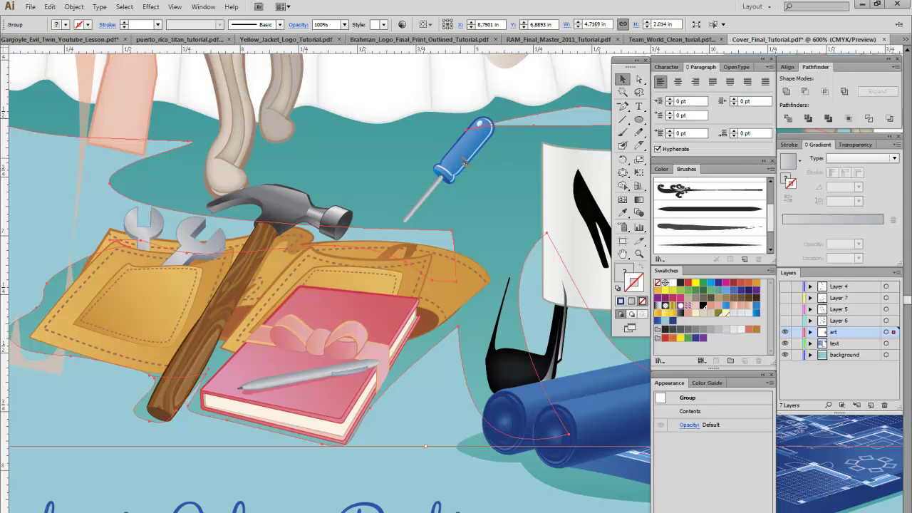
Step: Examine the gray pen on the red book up close, including its body, clip, tip and shadow
click(310, 379)
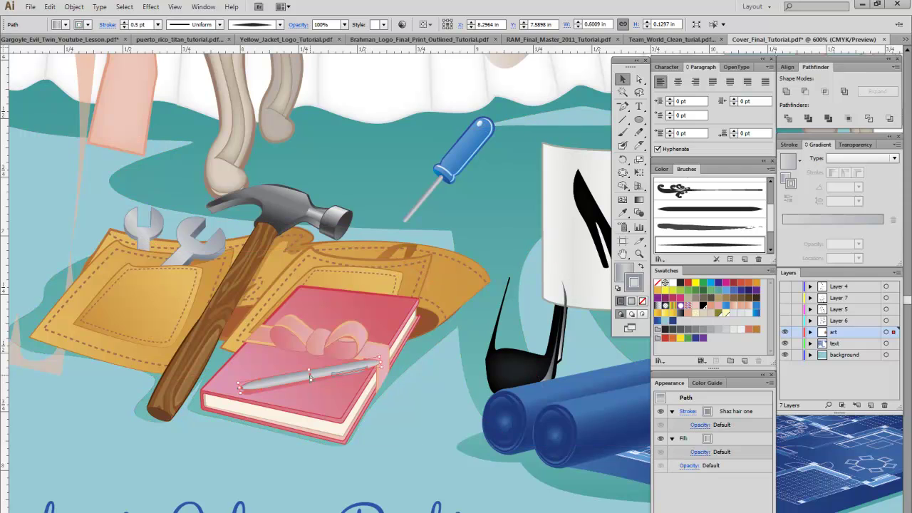
click(639, 253)
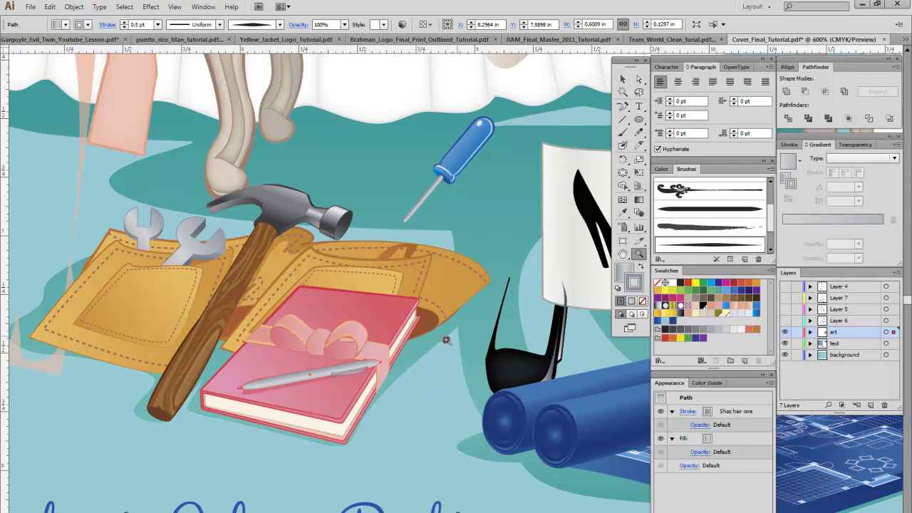
click(372, 354)
click(454, 306)
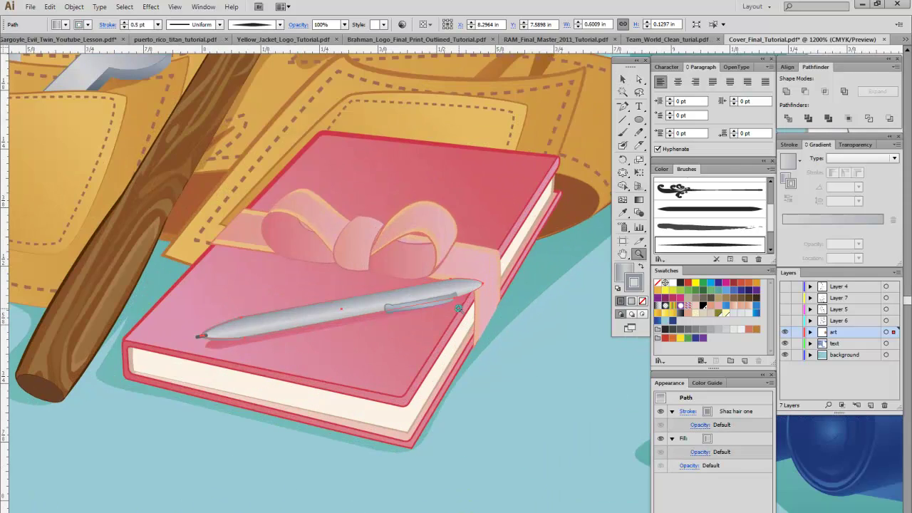
click(456, 305)
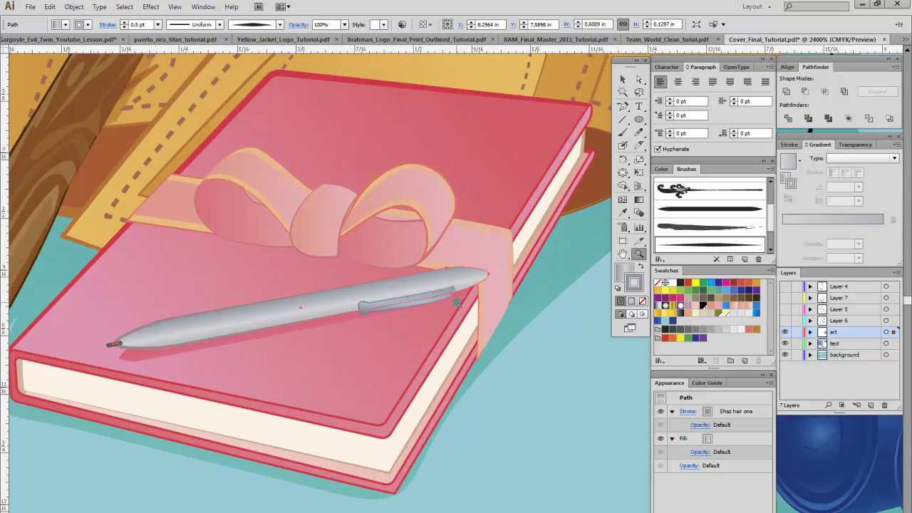
click(456, 305)
key(v)
click(524, 350)
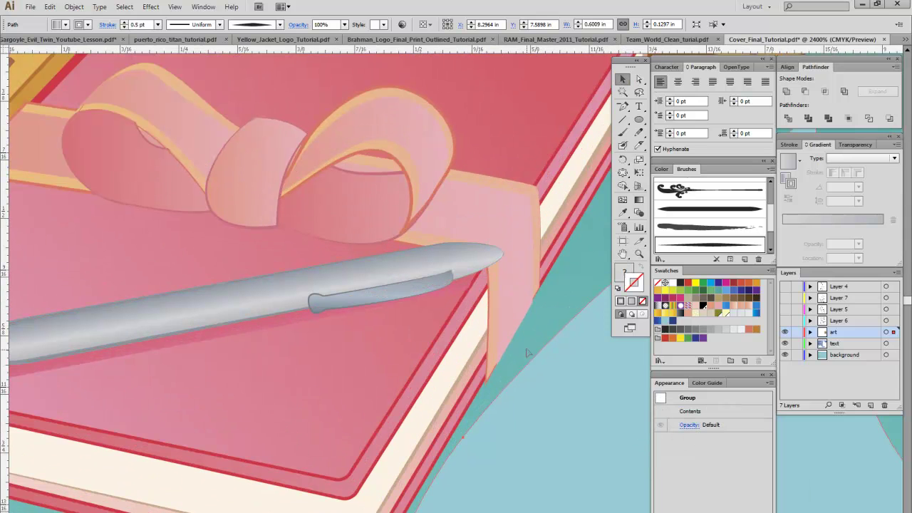
click(622, 254)
drag(260, 255, 368, 262)
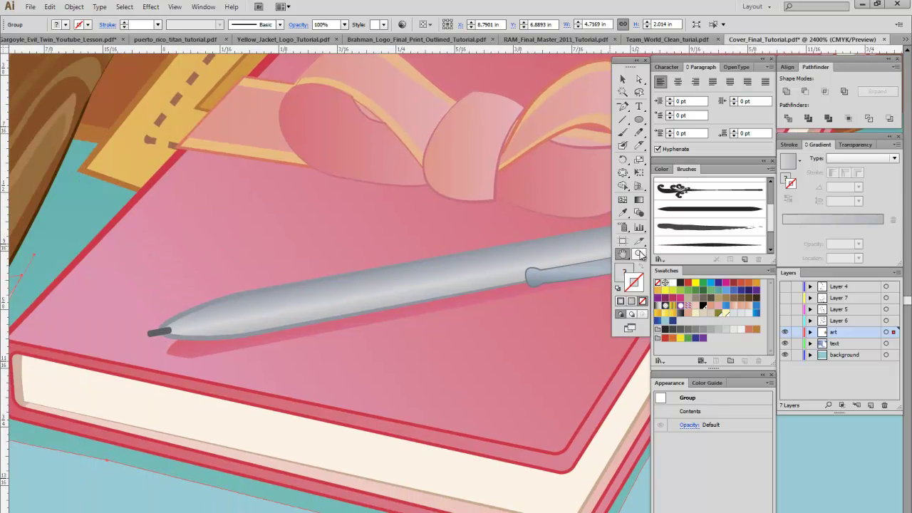
click(639, 253)
alt+click(435, 274)
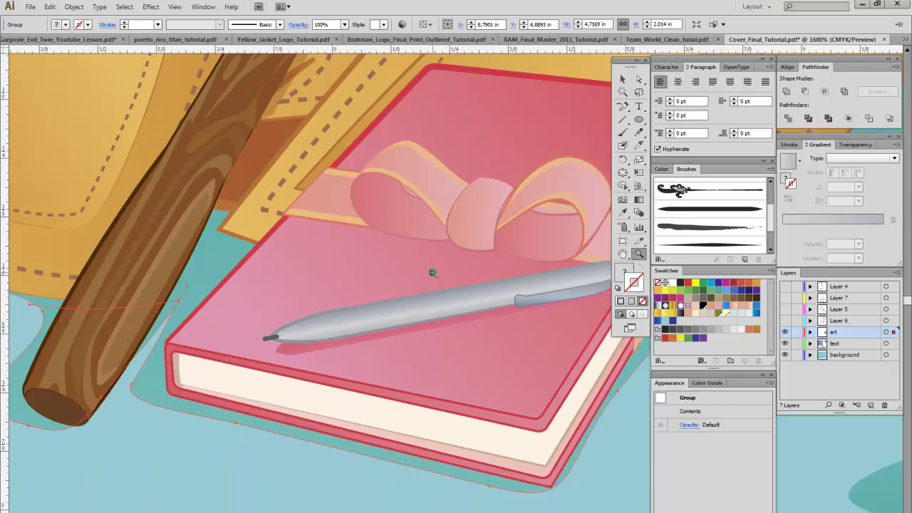
alt+click(434, 273)
alt+click(434, 273)
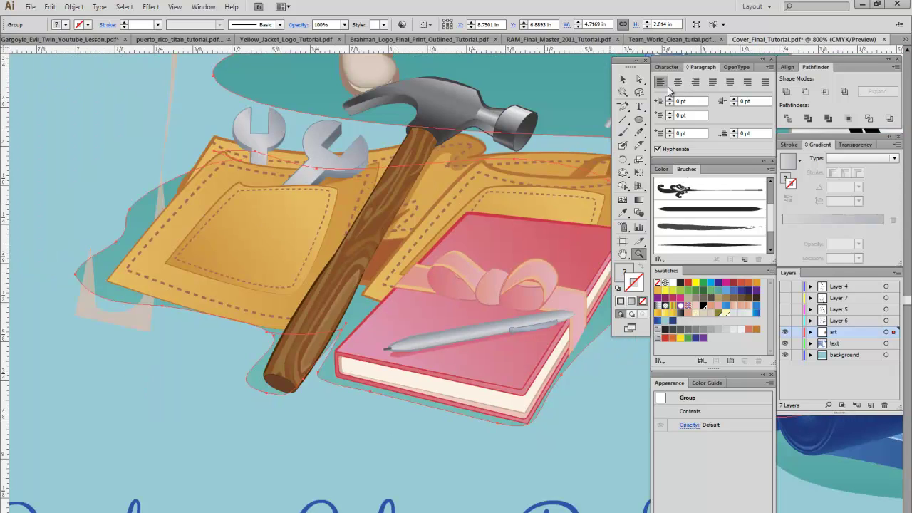
Step: Inspect the tool belt's front panel and the dashed stitching path on its pocket, including the stroke weight options
click(639, 79)
click(213, 174)
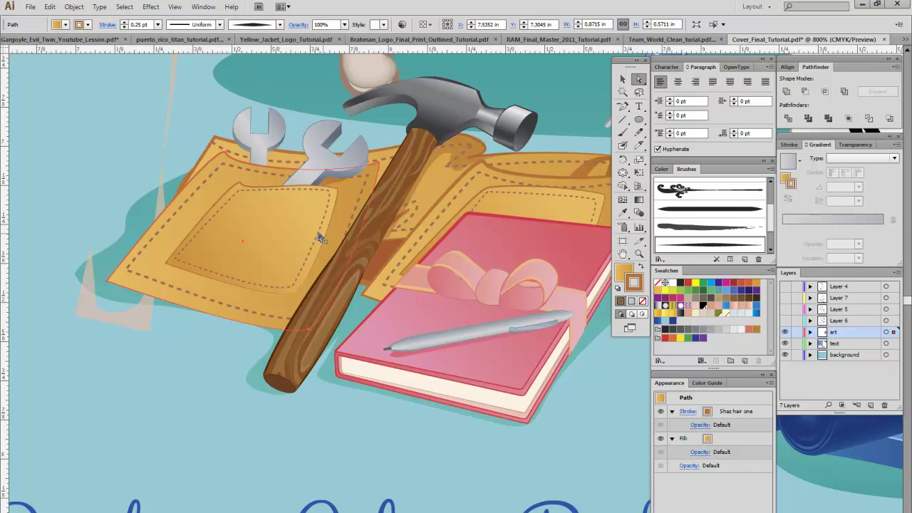
click(332, 207)
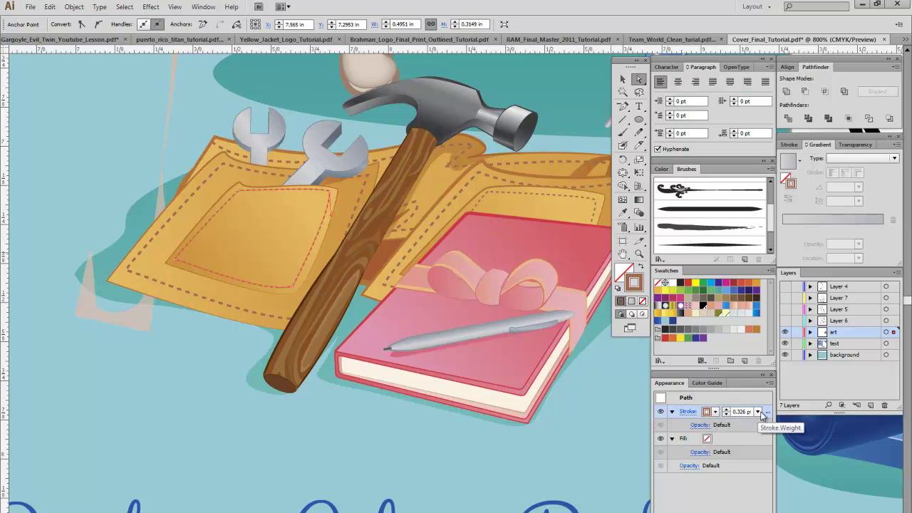
click(758, 413)
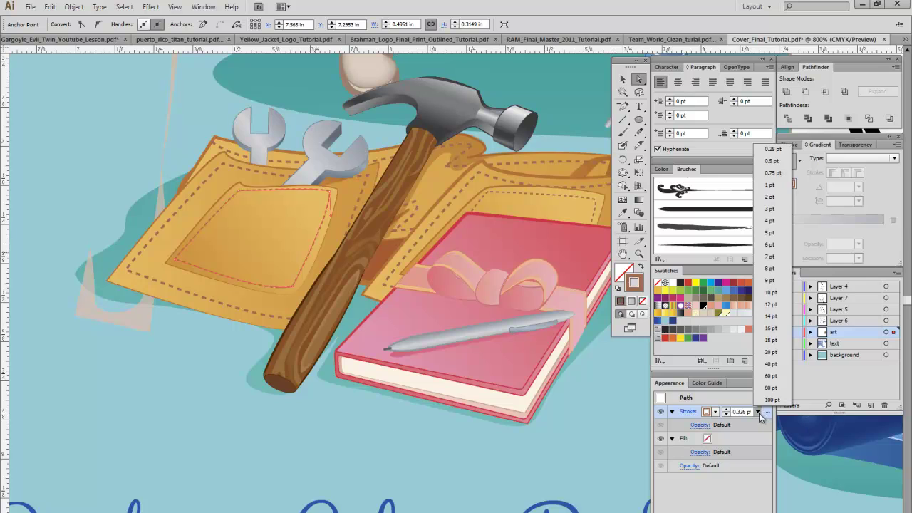
click(748, 495)
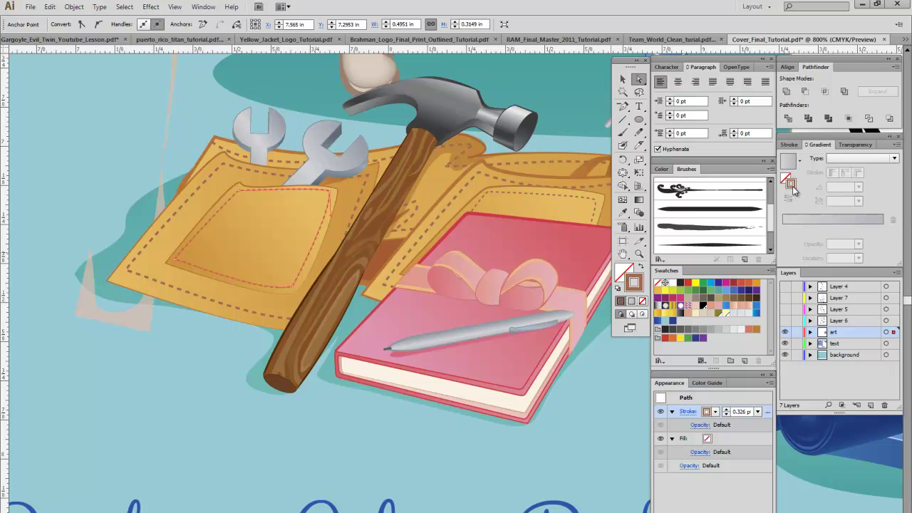
click(212, 377)
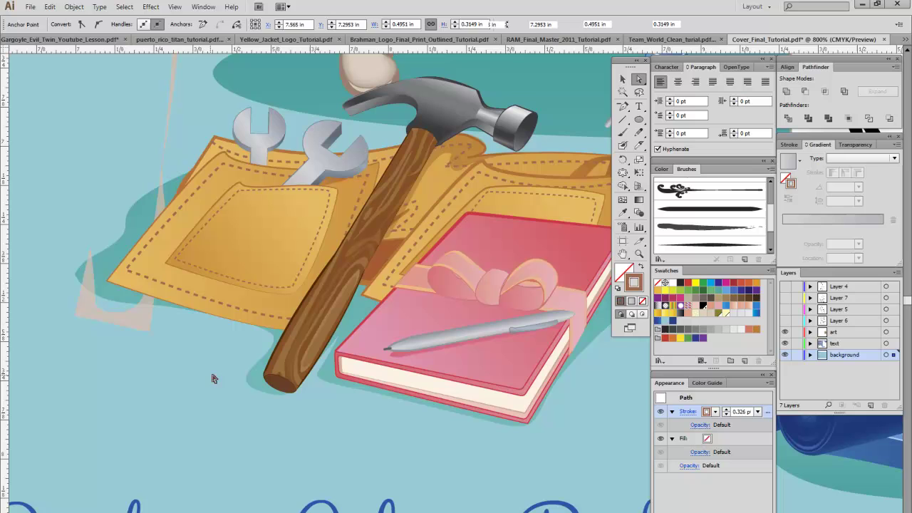
Step: Review the front cover illustration as a whole, from the tool belt and paint cans up to the title lettering
click(639, 254)
alt+click(411, 237)
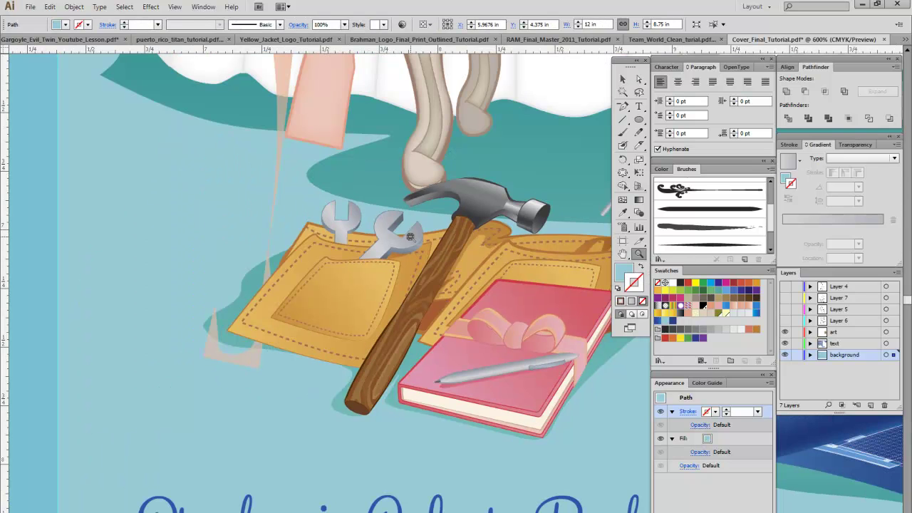
alt+click(411, 238)
alt+click(410, 238)
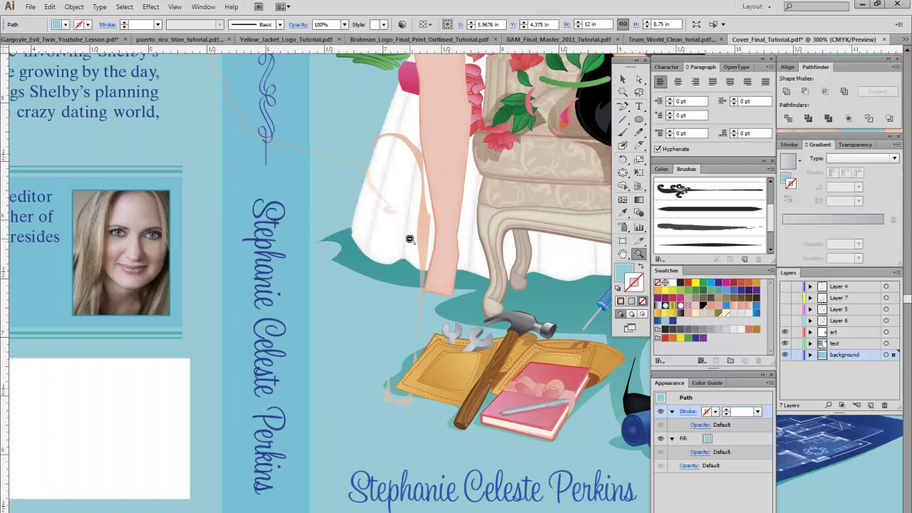
alt+click(410, 240)
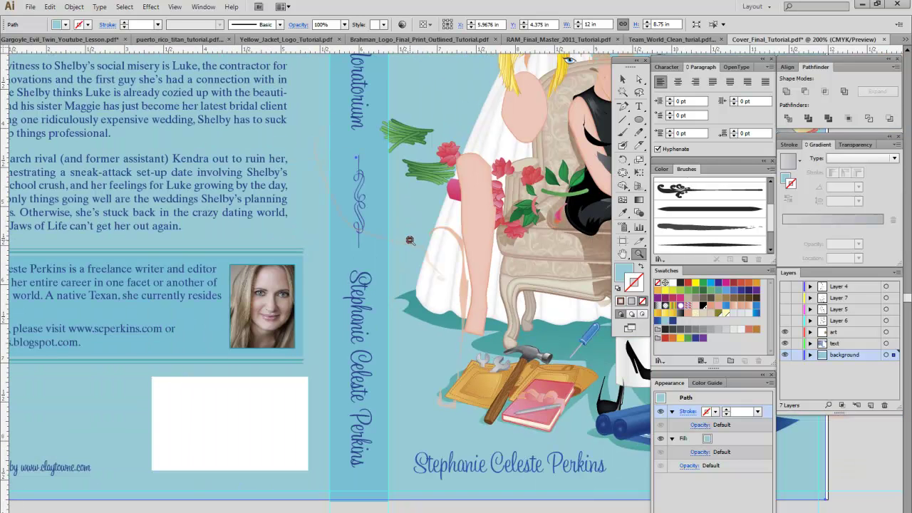
click(623, 254)
drag(486, 263, 281, 315)
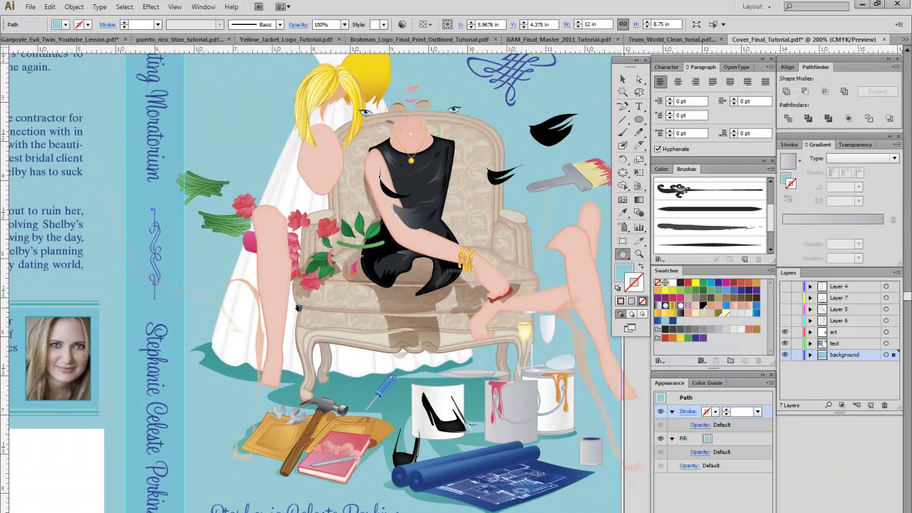
click(638, 254)
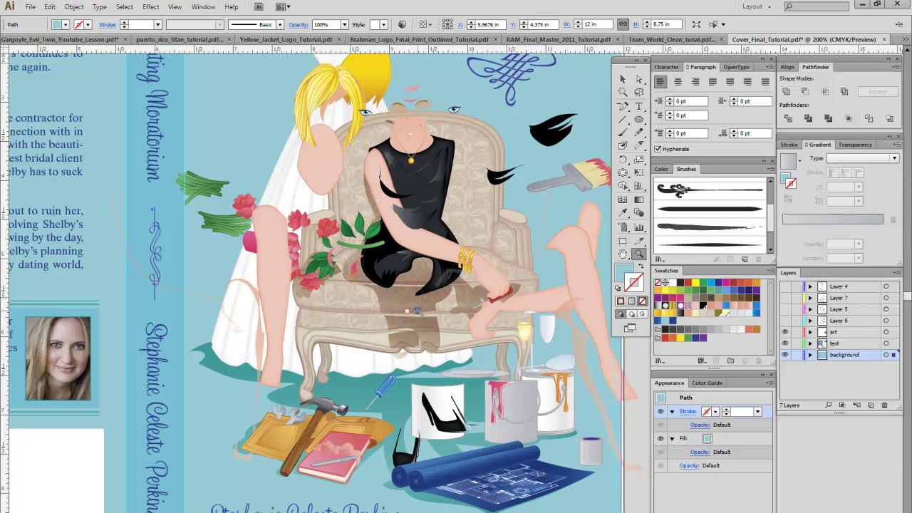
alt+click(428, 317)
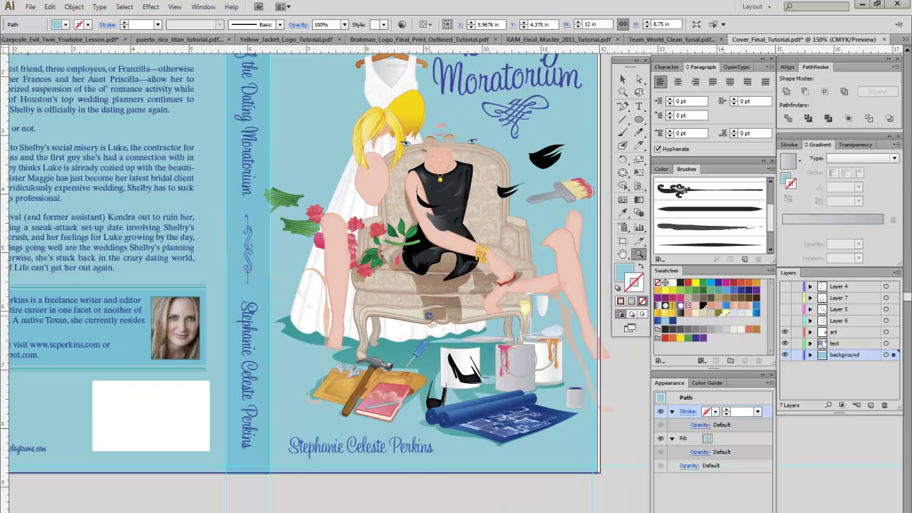
click(624, 255)
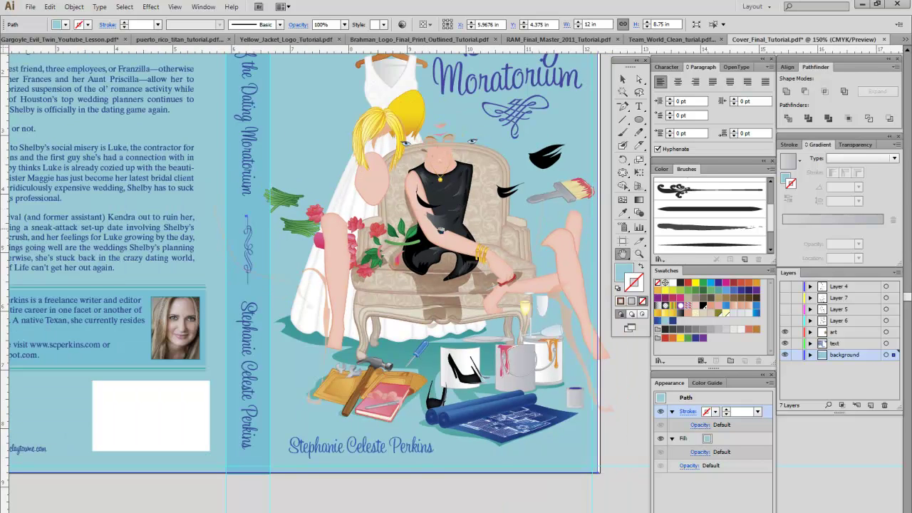
drag(456, 206, 397, 284)
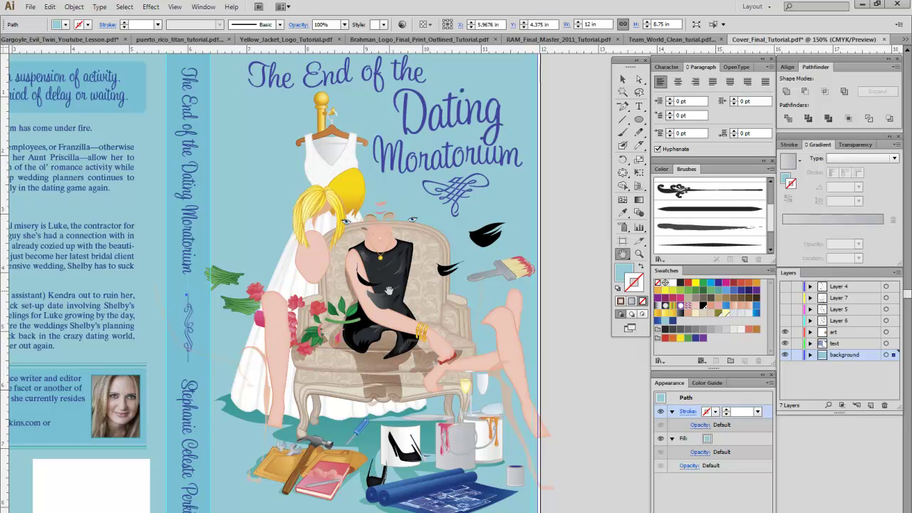
Step: Move the seated woman's arm onto the spine, her black dress past the cover's right edge and her chest shape beside the title flourish, and select her face shape
click(623, 79)
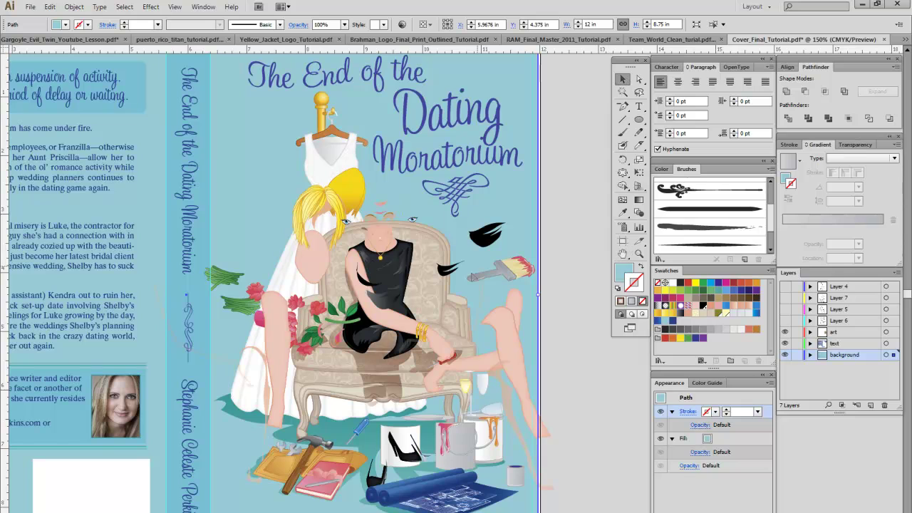
drag(438, 346, 258, 272)
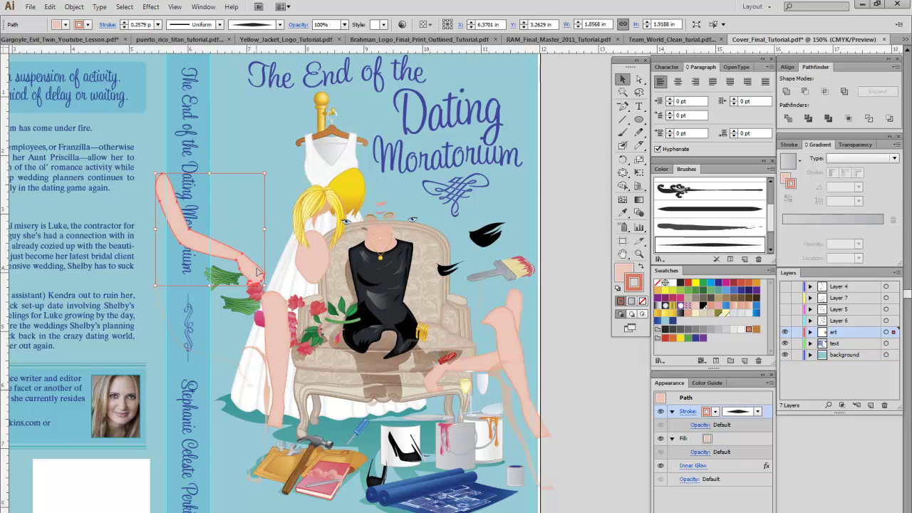
drag(392, 318, 542, 256)
drag(395, 253, 488, 188)
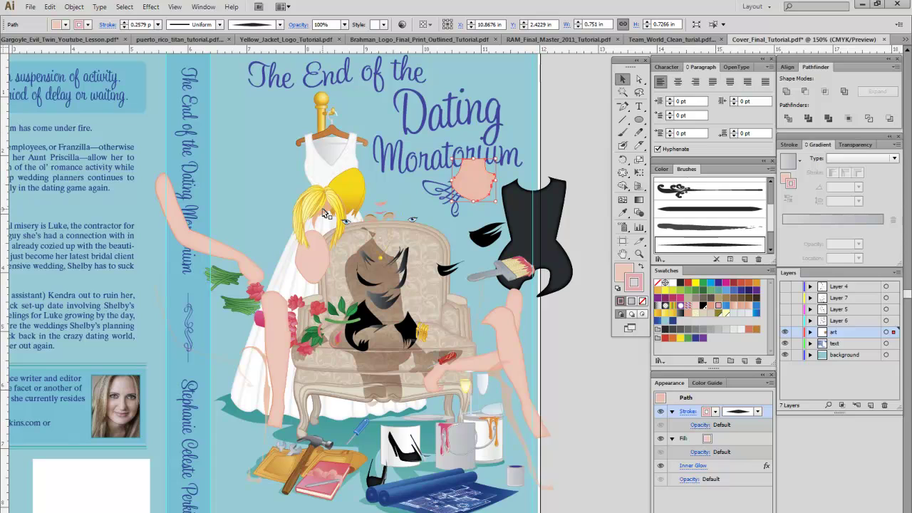
click(372, 228)
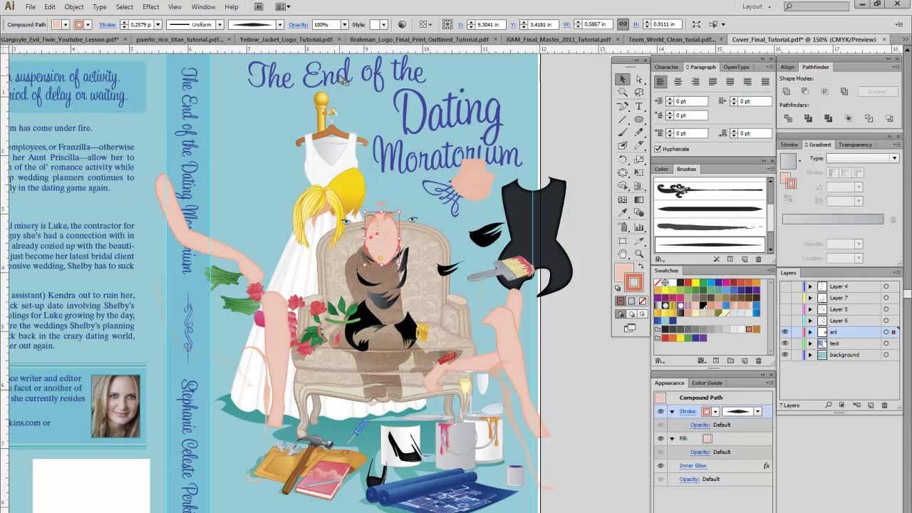
Step: Move the wedding dress group left, isolate it, and pull the gold post out to the right of the hanger
click(273, 108)
double_click(273, 108)
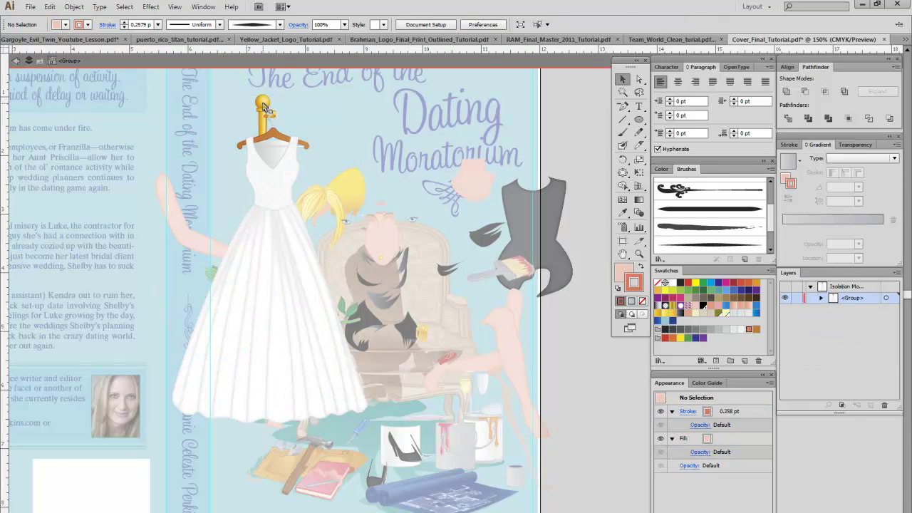
drag(264, 107, 346, 107)
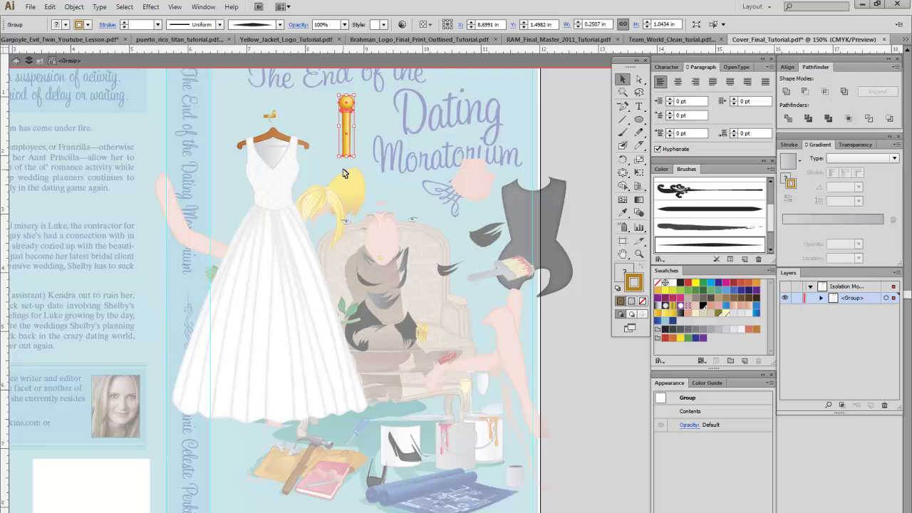
click(370, 138)
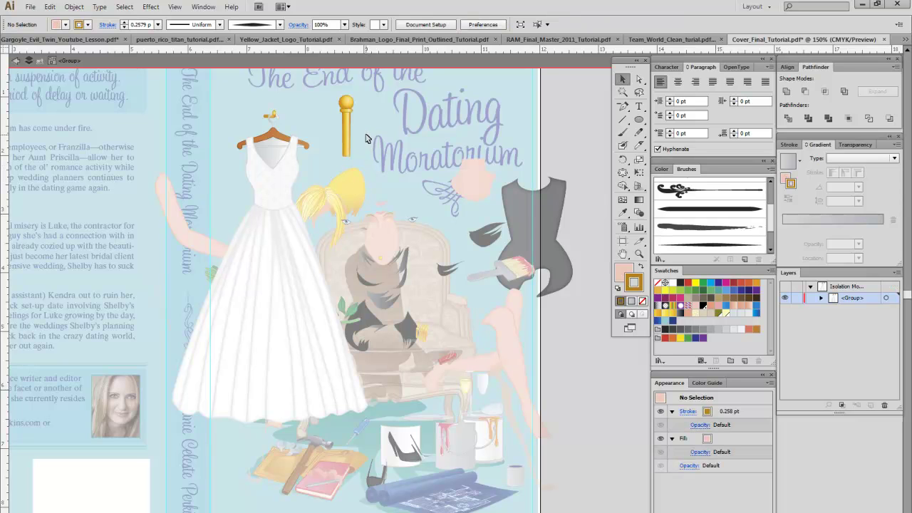
Step: Isolate the gold post group, pull its ball and collar away from the shaft, and exit isolation mode
double_click(346, 104)
drag(346, 104, 364, 99)
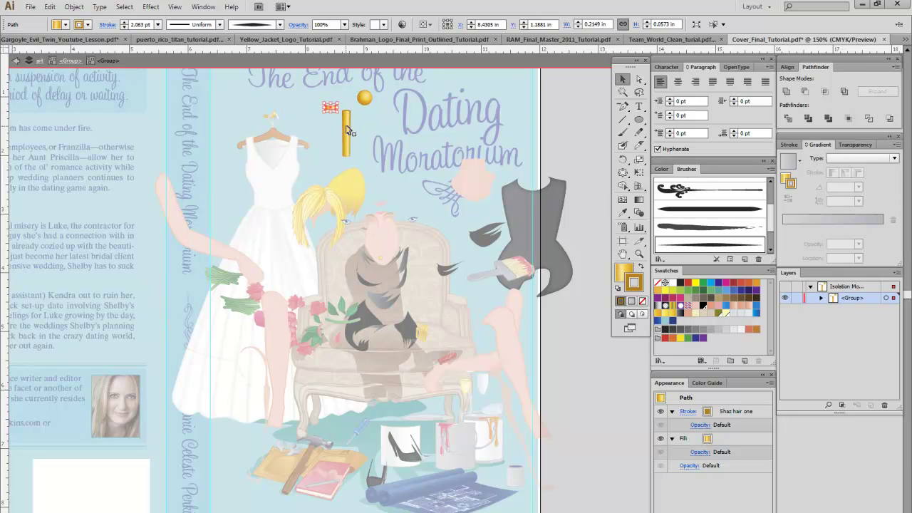
double_click(574, 157)
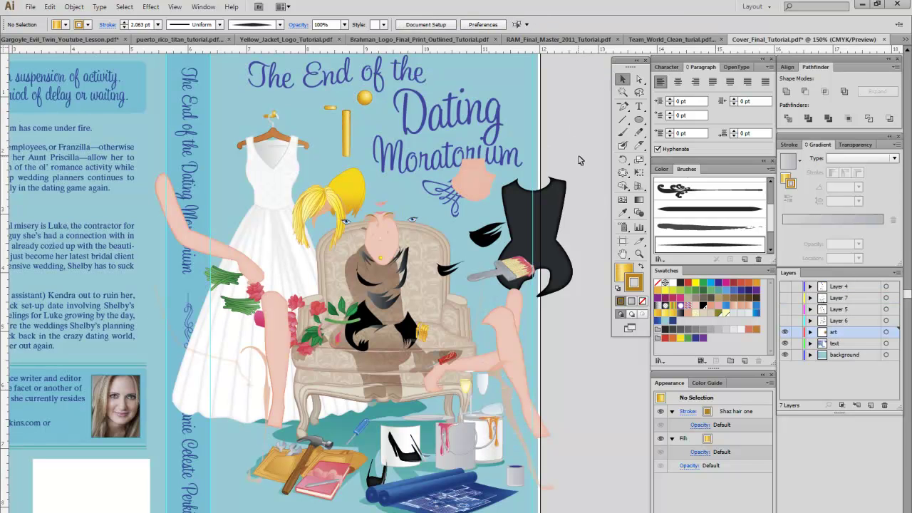
Step: Undo the moves of the gold post's parts and the wedding dress group, and leave isolation mode
double_click(359, 119)
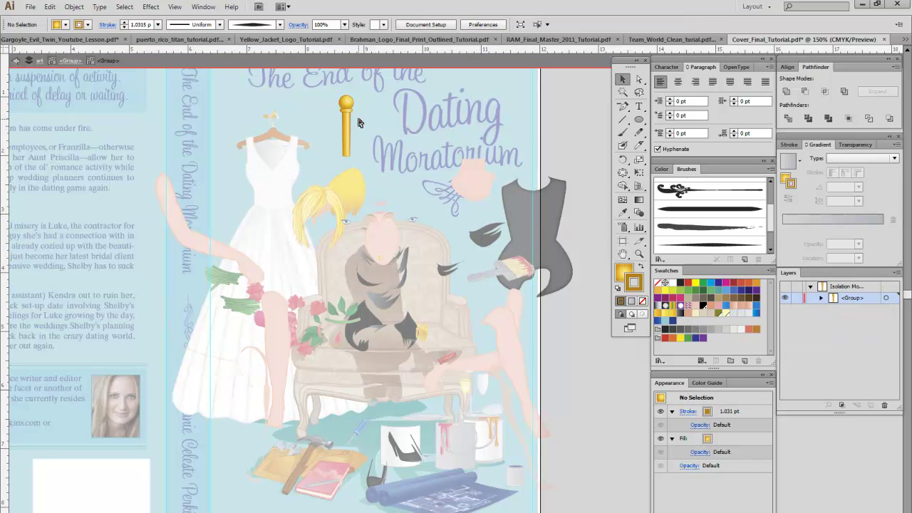
key(ctrl+z)
key(Escape)
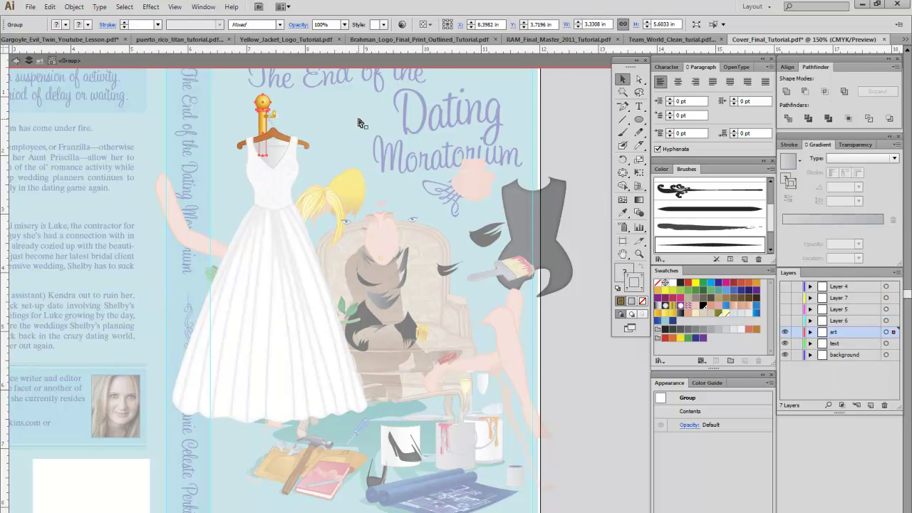
click(590, 152)
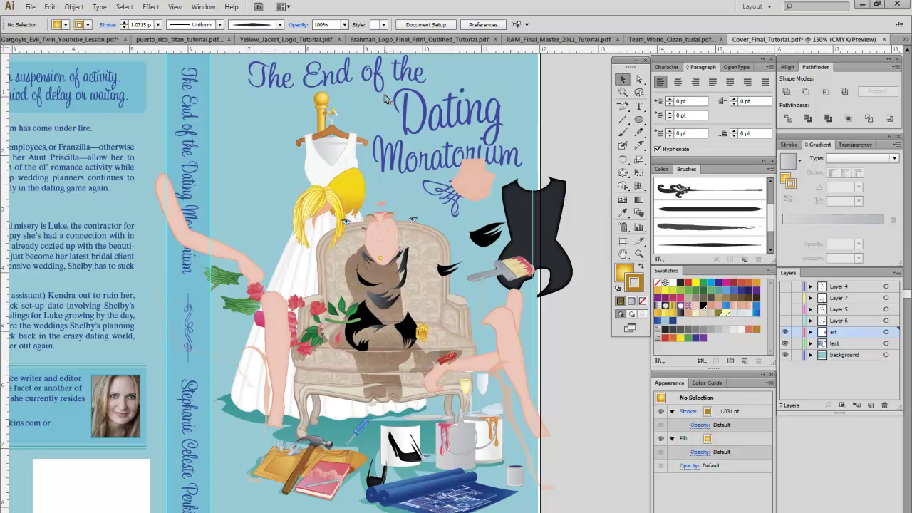